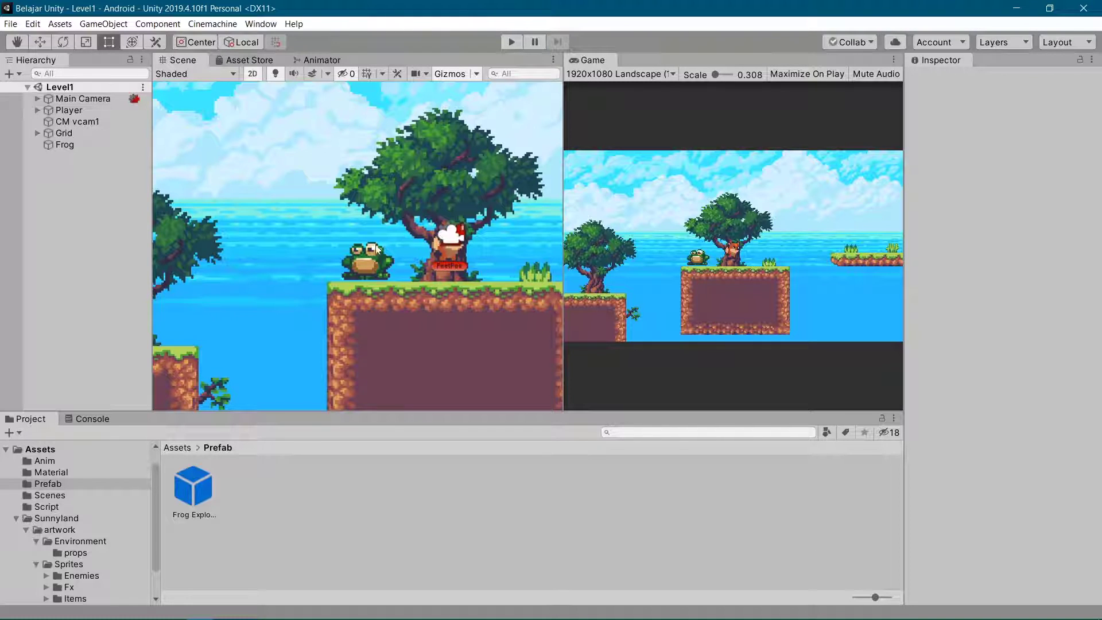
# Step: Examine the frog and the player character beside the tree on the platform in the Scene view
pyautogui.moveTo(425, 267); pyautogui.dragTo(340, 292, button='middle')
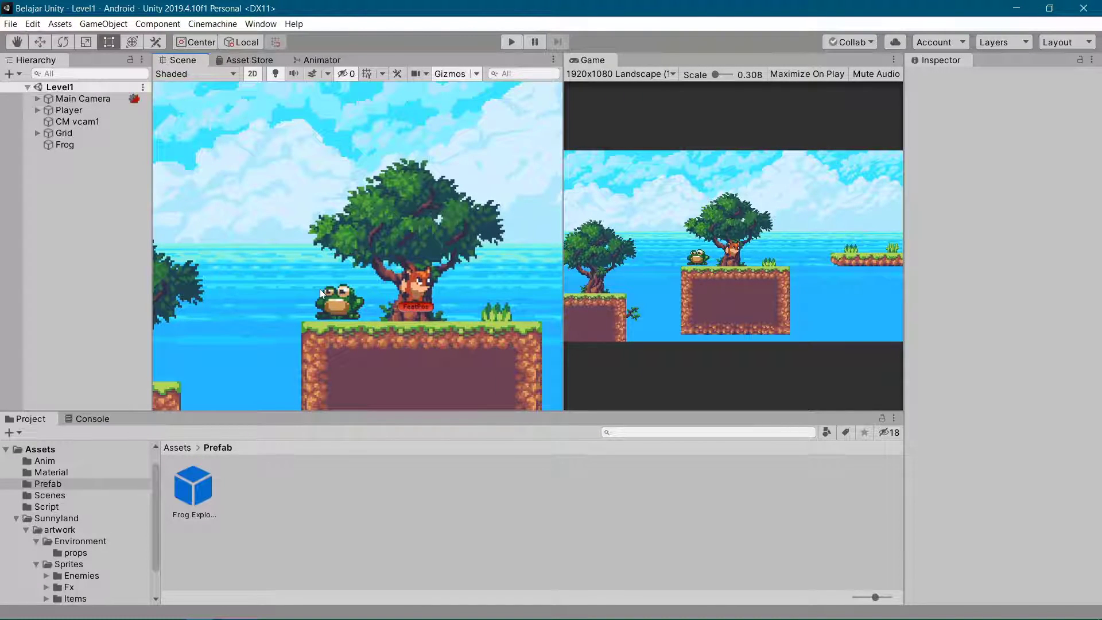
pyautogui.scroll(-2, 412, 242)
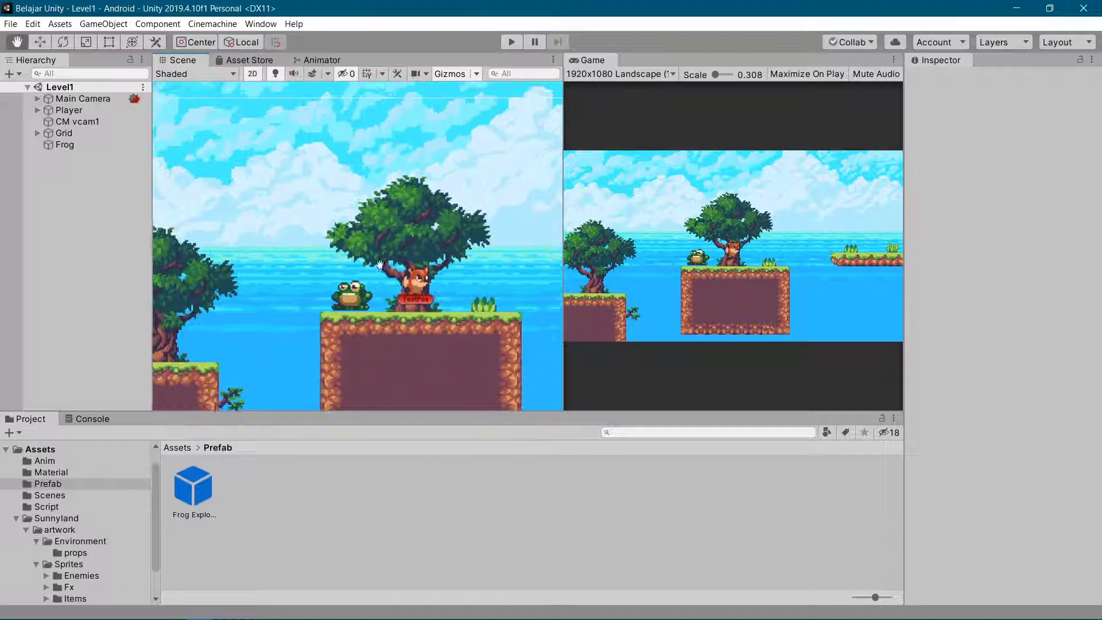
pyautogui.scroll(1, 382, 264)
pyautogui.moveTo(382, 264); pyautogui.dragTo(420, 237, button='middle')
pyautogui.scroll(2, 418, 237)
pyautogui.moveTo(365, 291); pyautogui.dragTo(418, 249, button='middle')
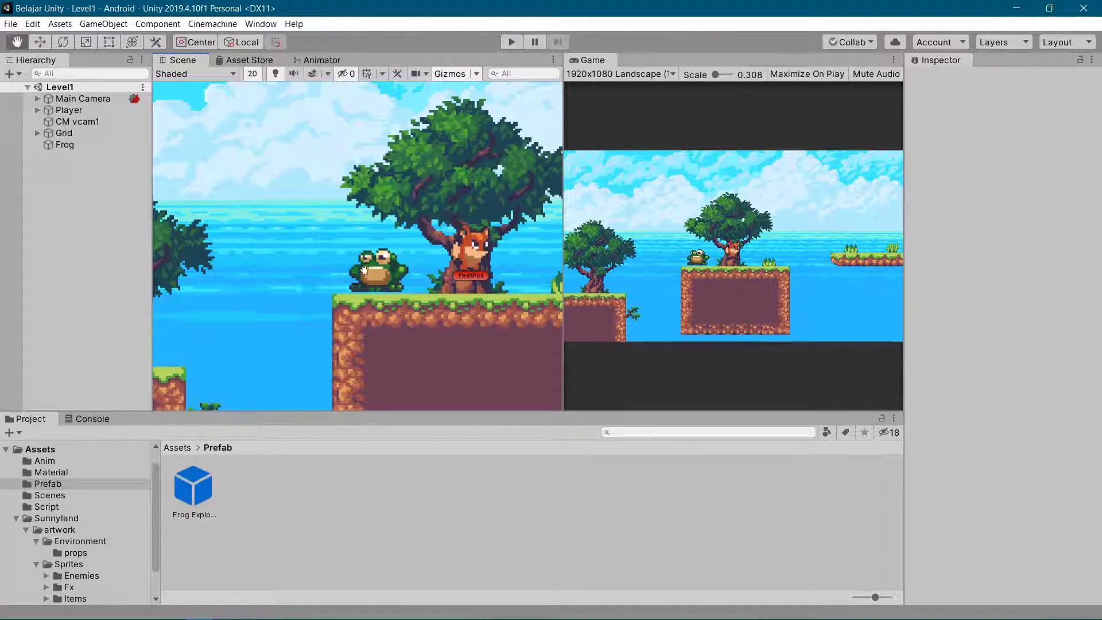
pyautogui.scroll(2, 382, 267)
pyautogui.scroll(2, 400, 268)
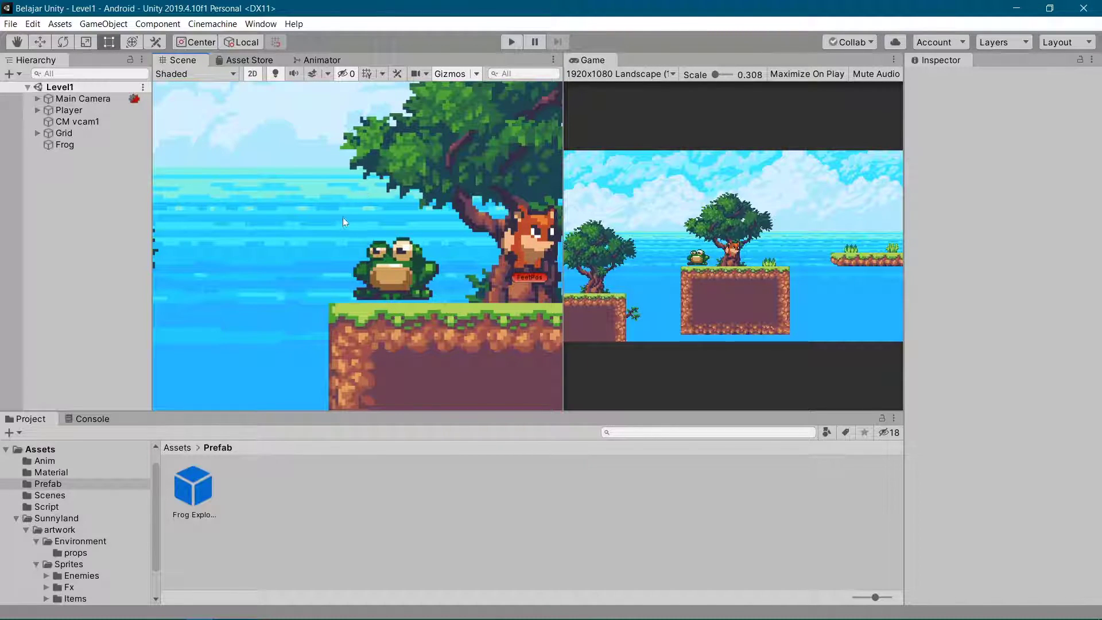
pyautogui.scroll(-3, 368, 256)
# Step: Play-test Level1 by making the player jump onto the frog, and stop the game
pyautogui.click(506, 44)
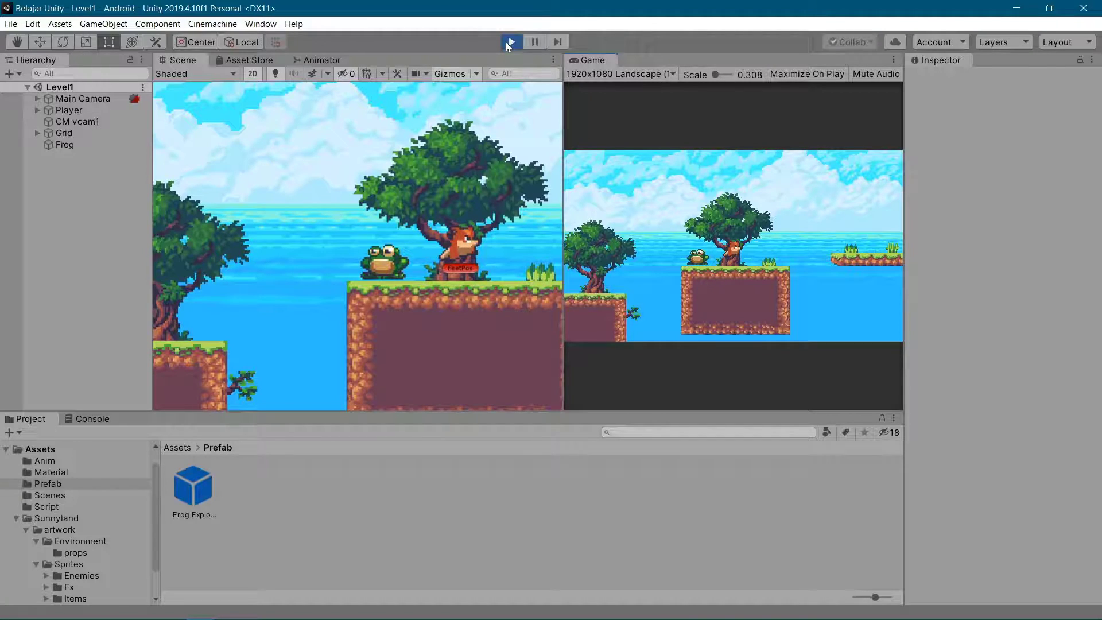
pyautogui.press('space')
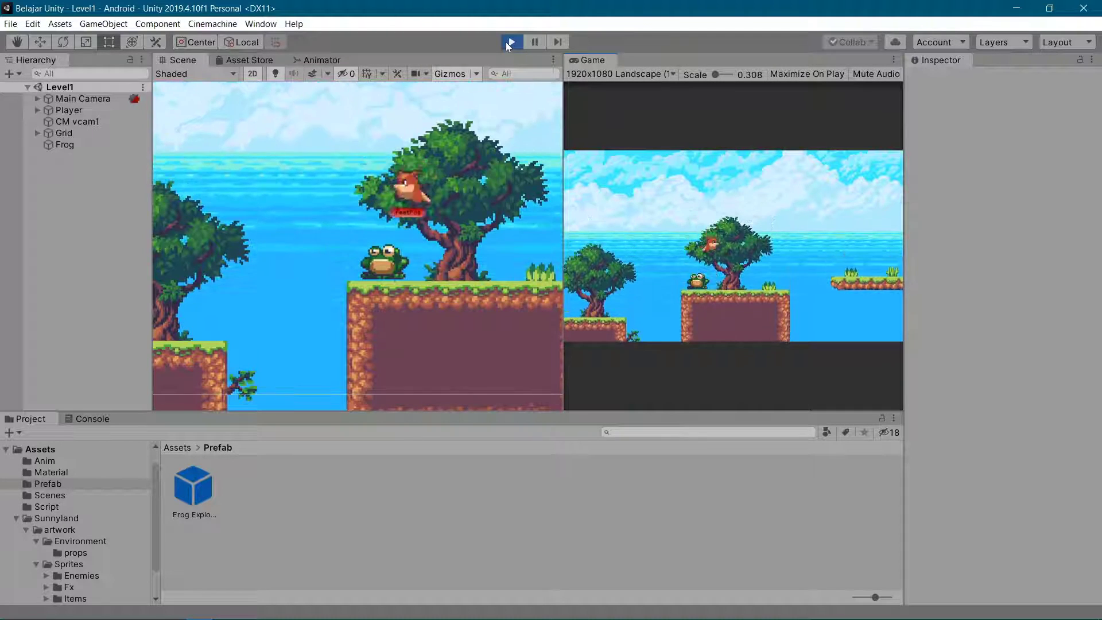
pyautogui.press('Right')
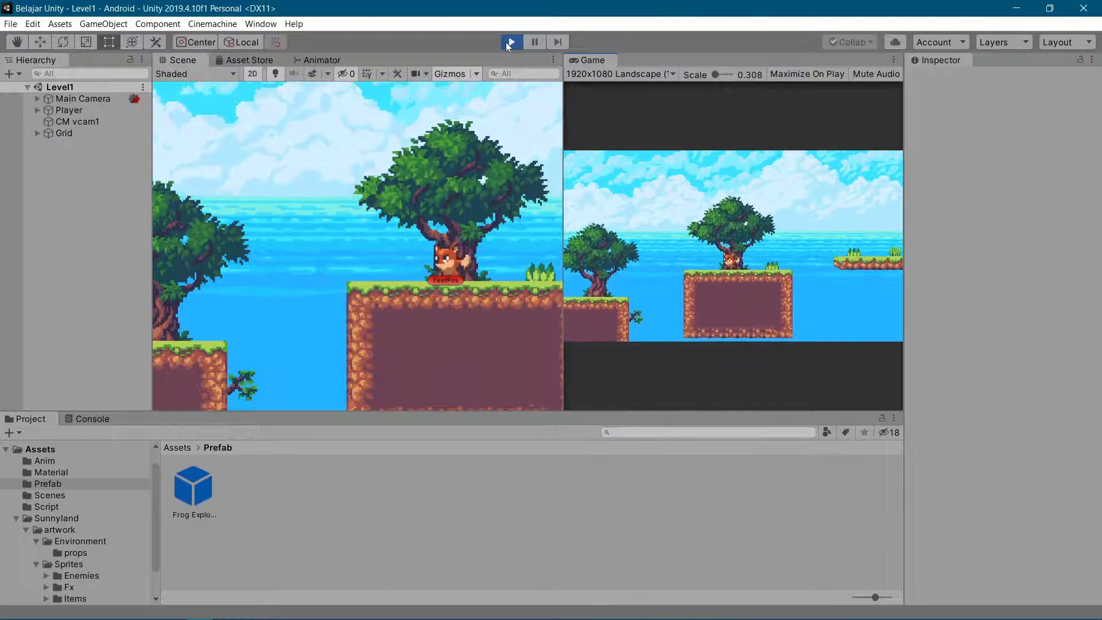
pyautogui.click(508, 43)
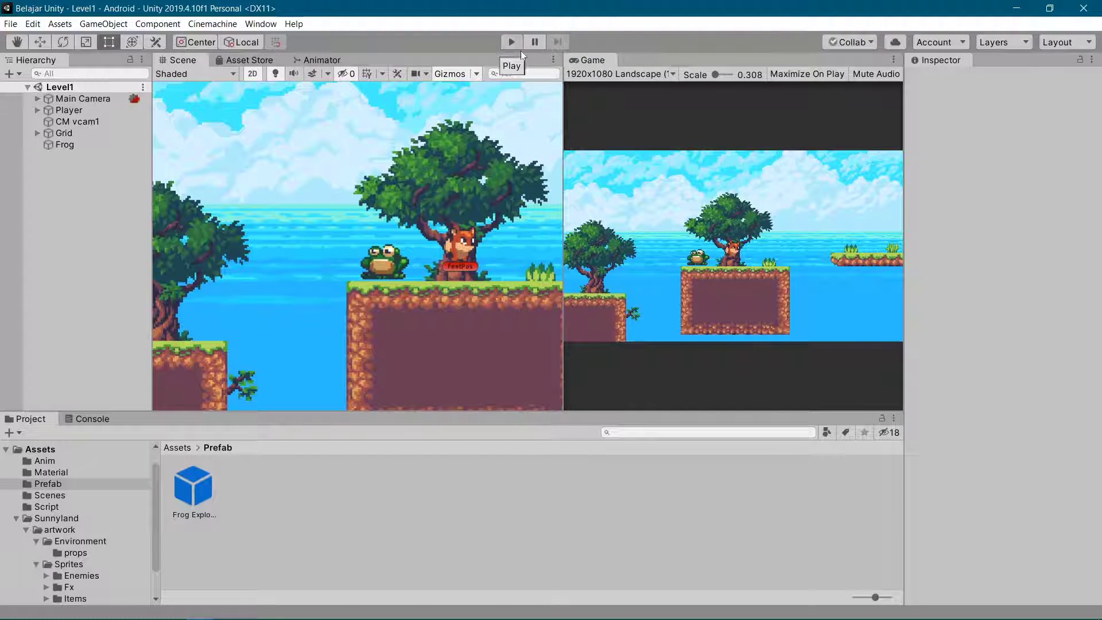
# Step: Play-test the level by walking the player into the frog and jumping on it, and exit Play mode
pyautogui.click(512, 42)
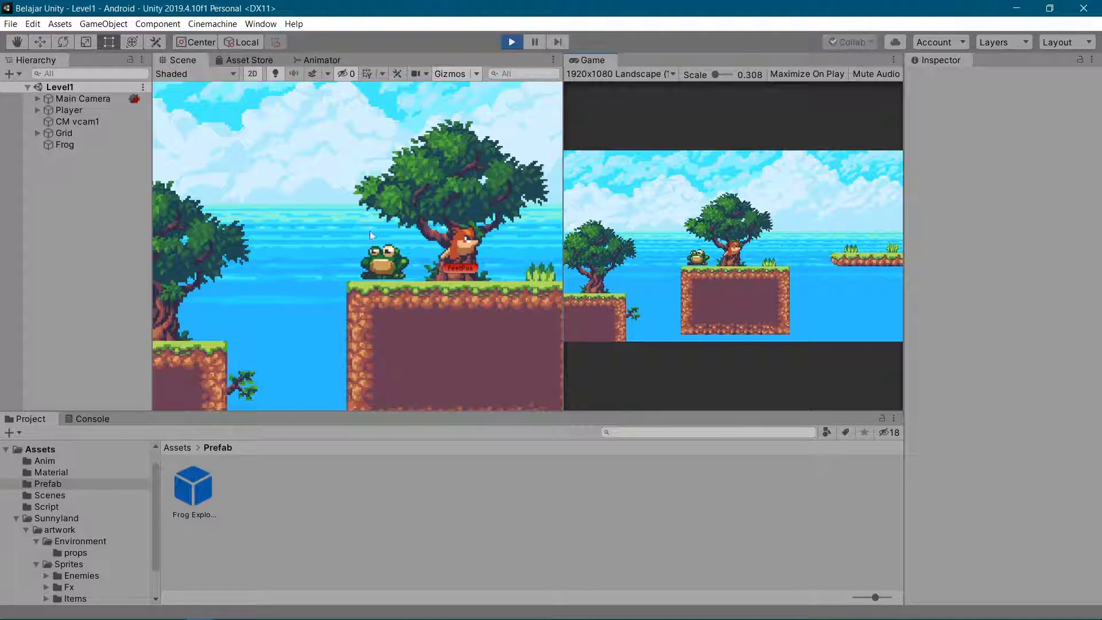
pyautogui.press('Left')
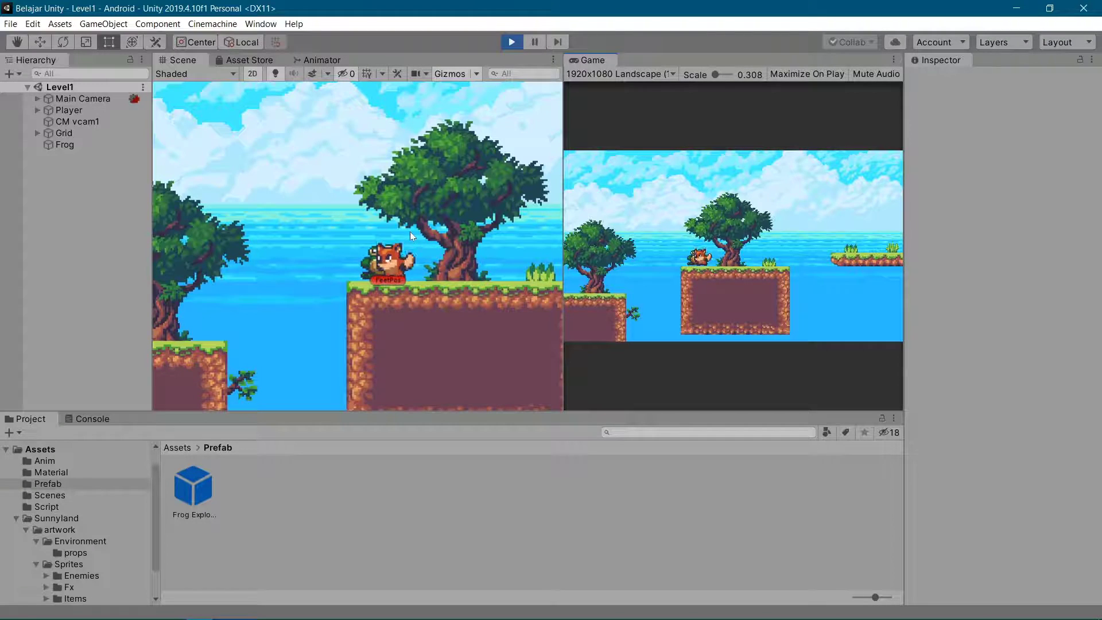
pyautogui.press('Left')
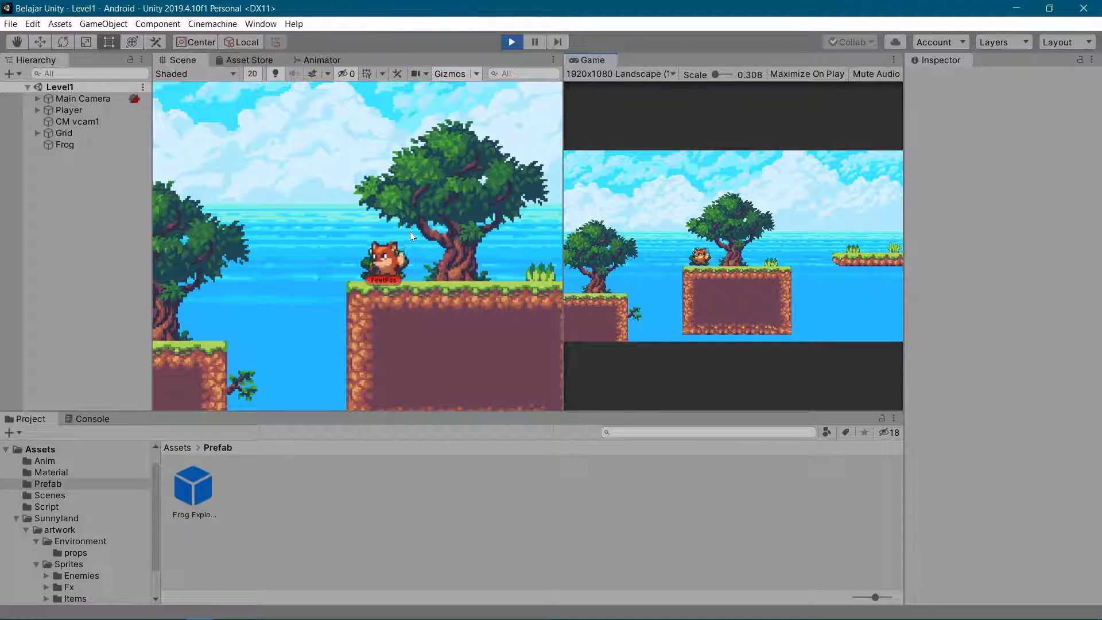
pyautogui.press('Left')
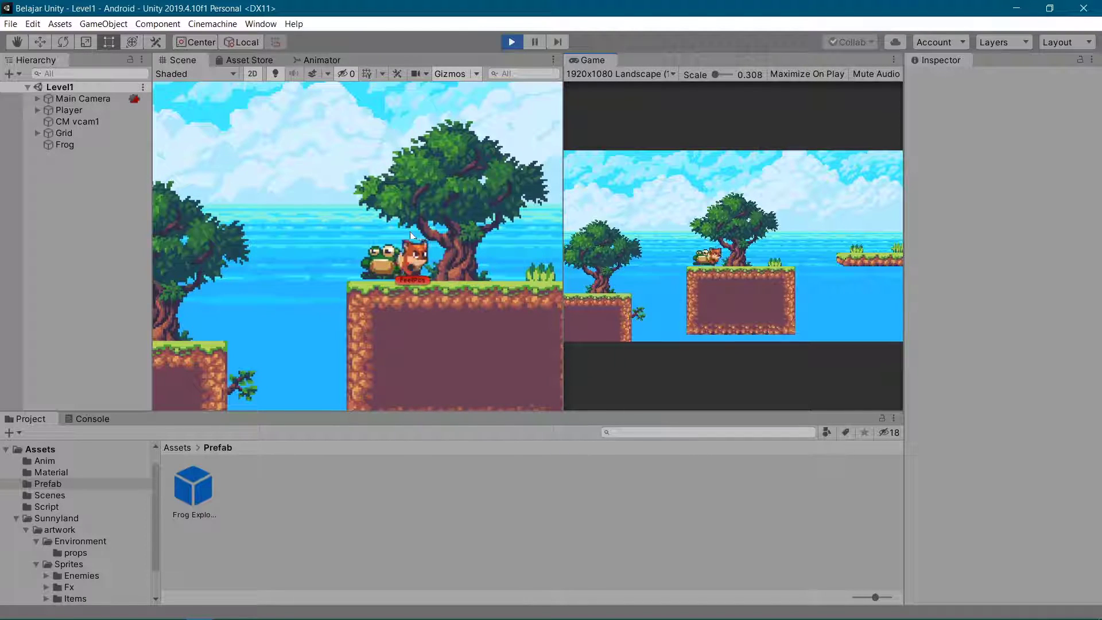
pyautogui.press('Left')
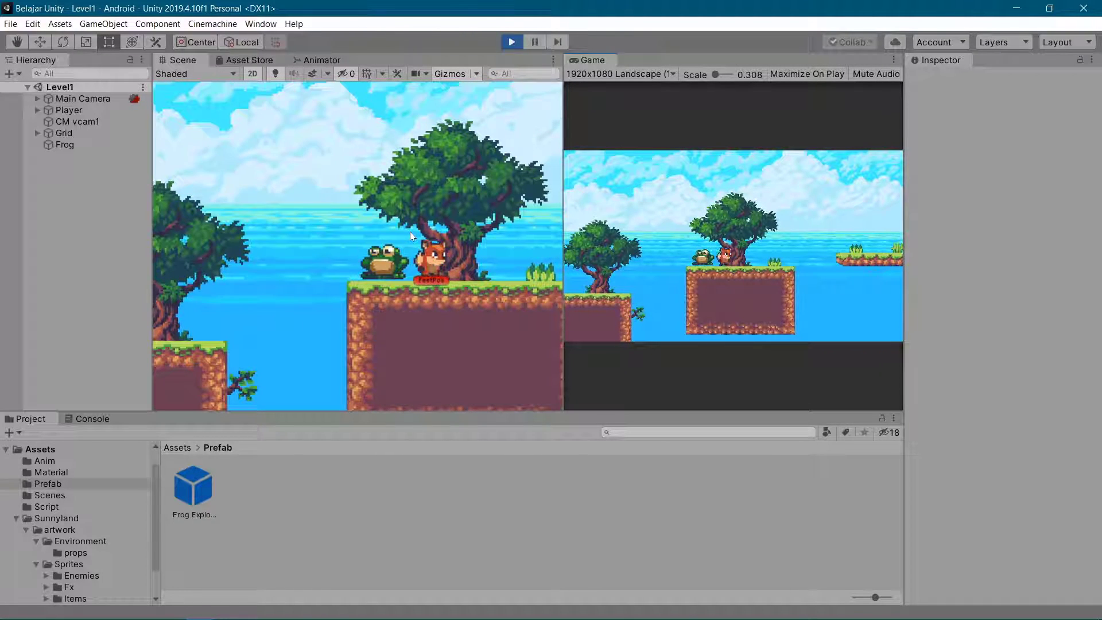
pyautogui.press('Left')
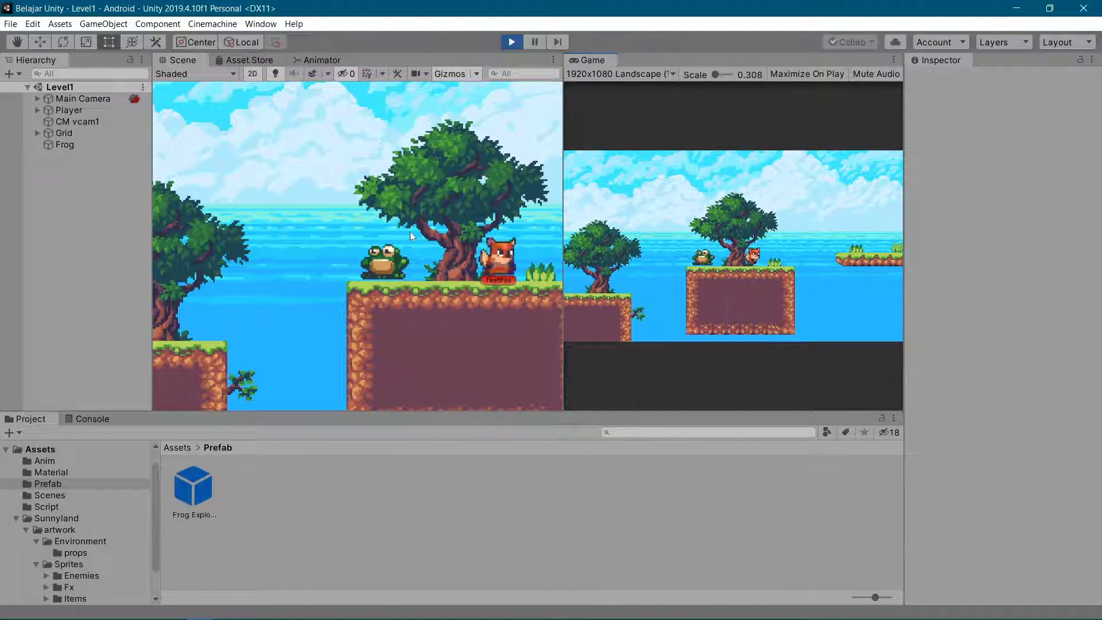
pyautogui.press('Left')
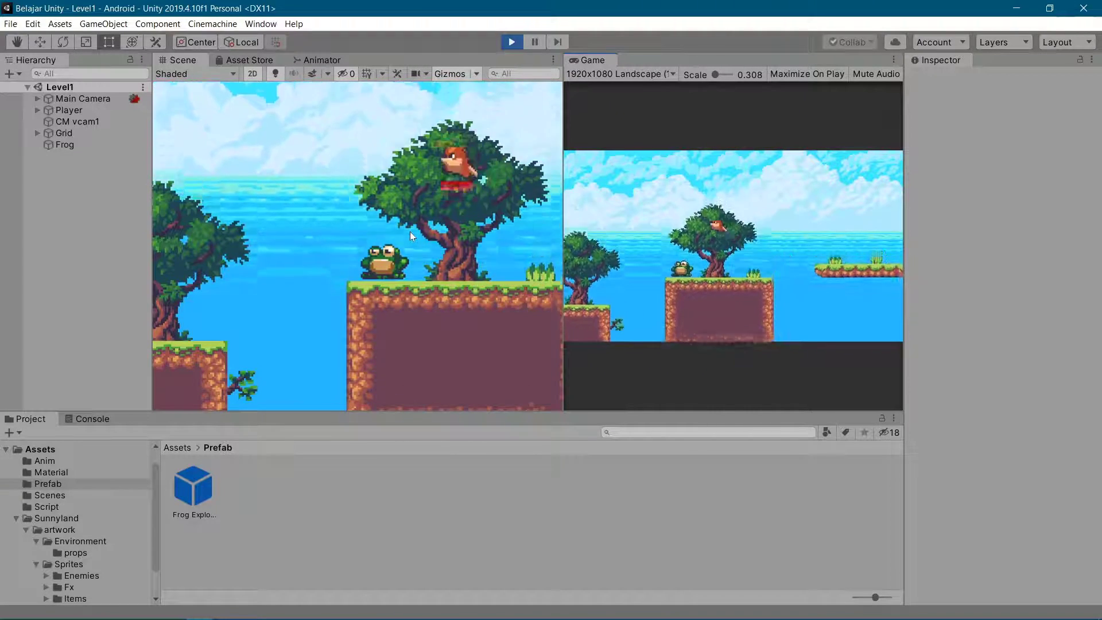
pyautogui.press('space')
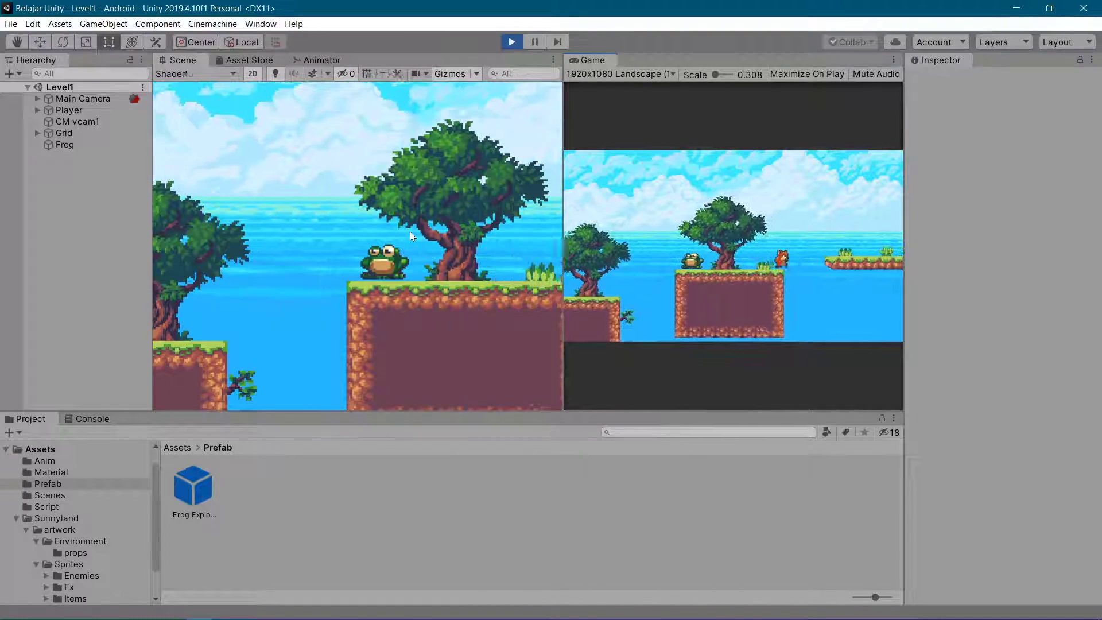
pyautogui.press('Left')
pyautogui.press('Right')
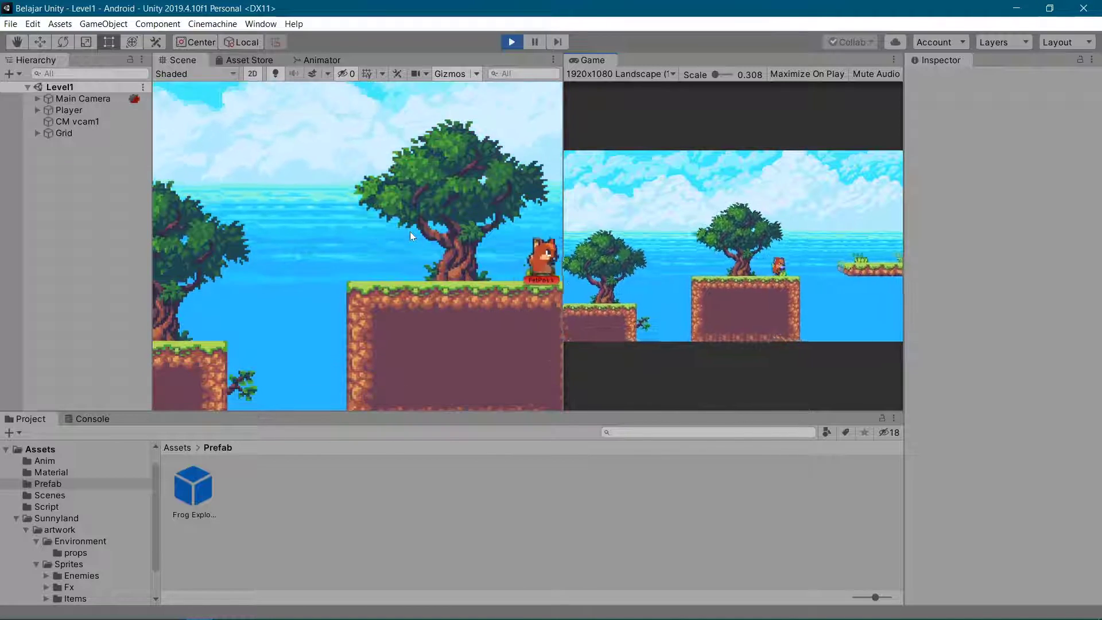
pyautogui.click(513, 42)
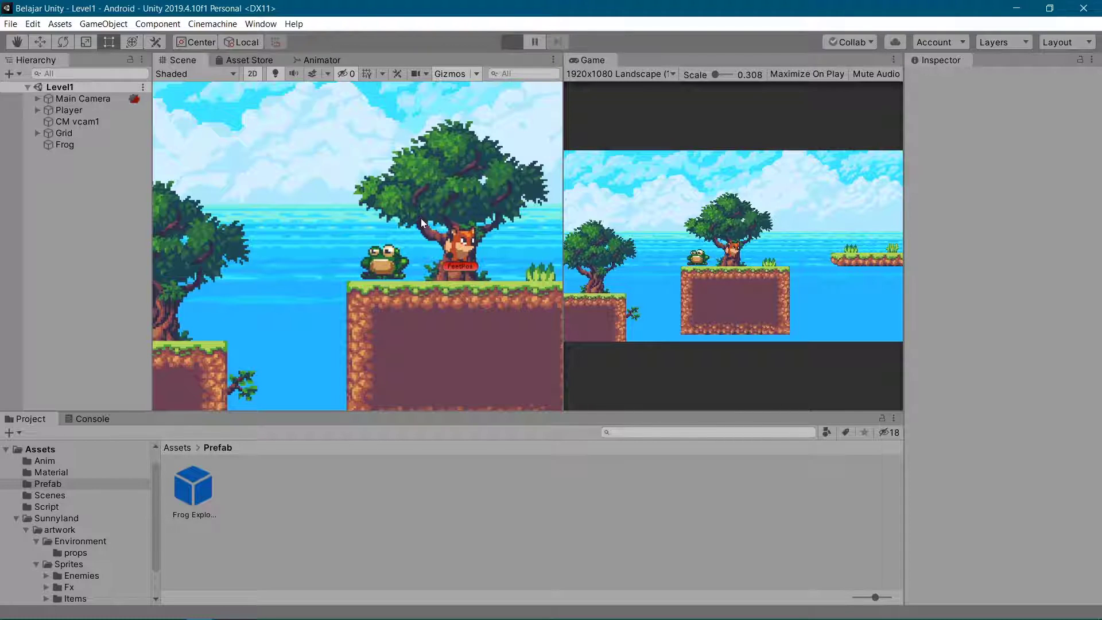
# Step: Play-test moving the player away from the frog and jumping back onto it, and end the run
pyautogui.hotkey('ctrl', 'p')
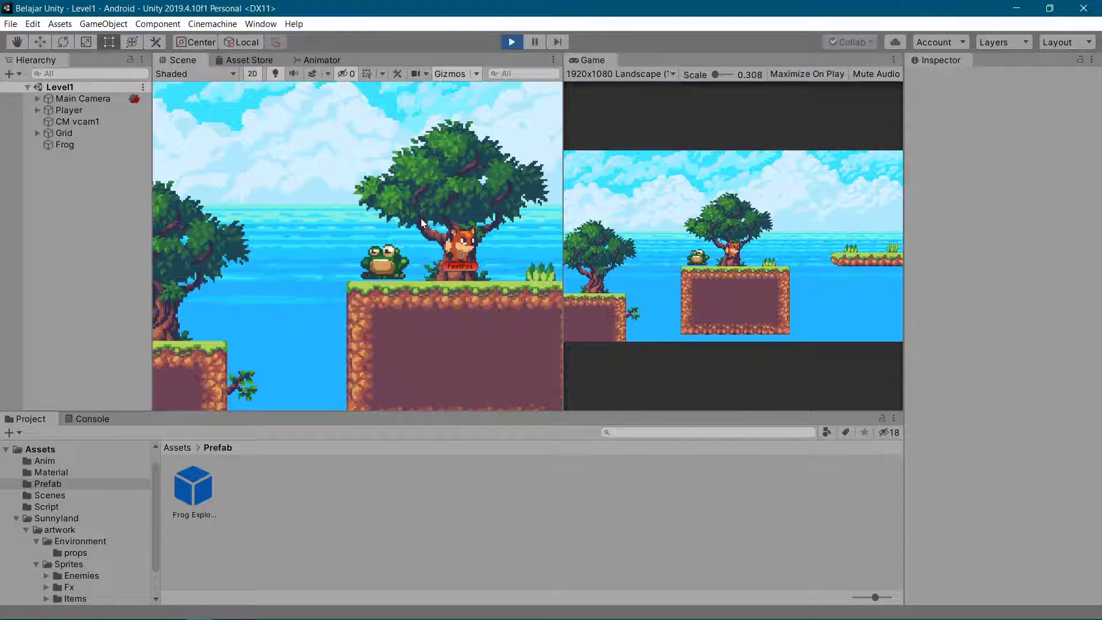
pyautogui.press('Left')
pyautogui.press('Right')
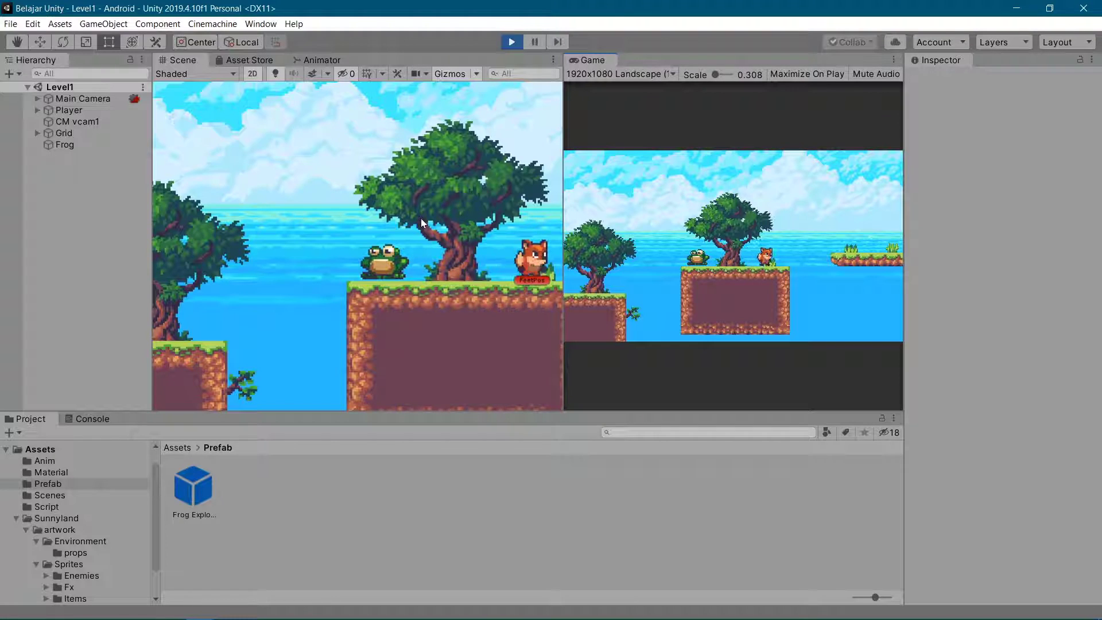
pyautogui.press('space')
pyautogui.press('Left')
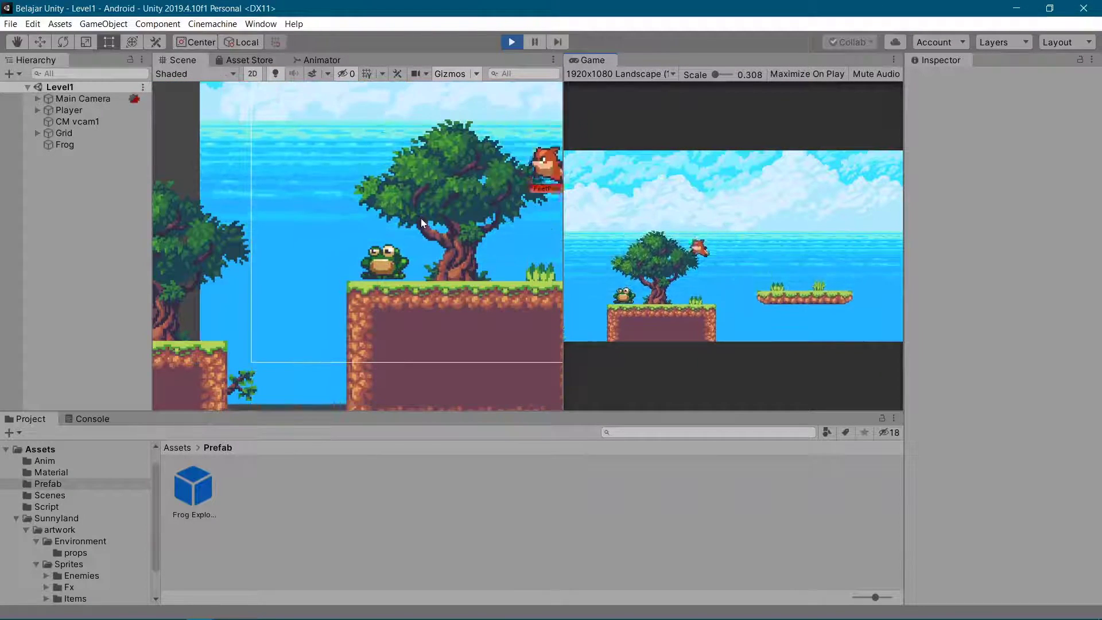
pyautogui.press('space')
pyautogui.press('Right')
pyautogui.press('Left')
pyautogui.press('space')
pyautogui.press('Right')
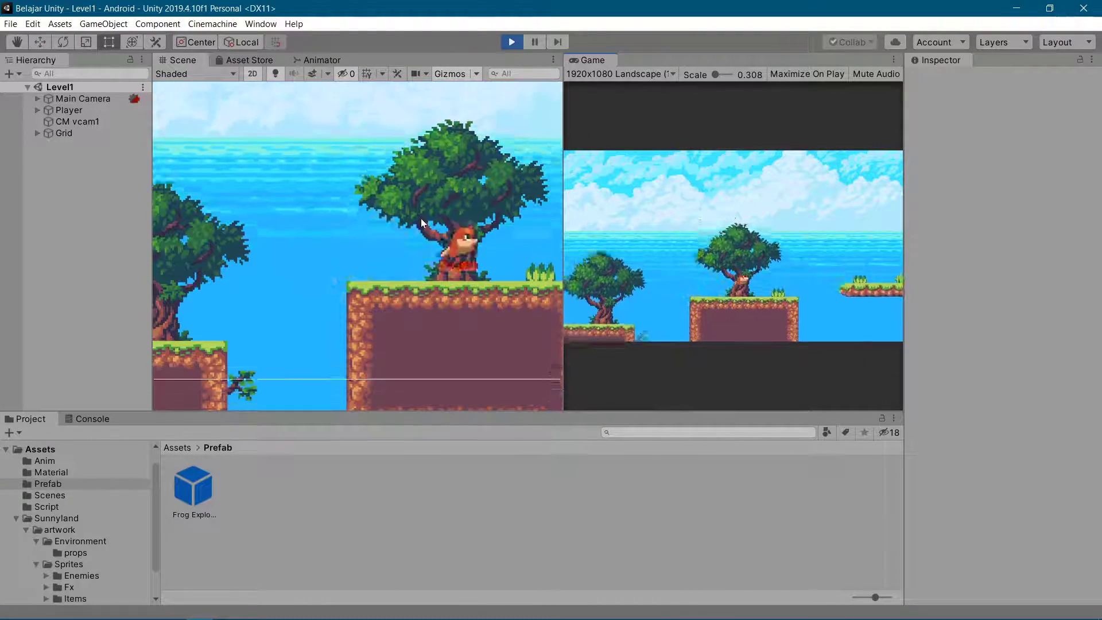
pyautogui.click(512, 42)
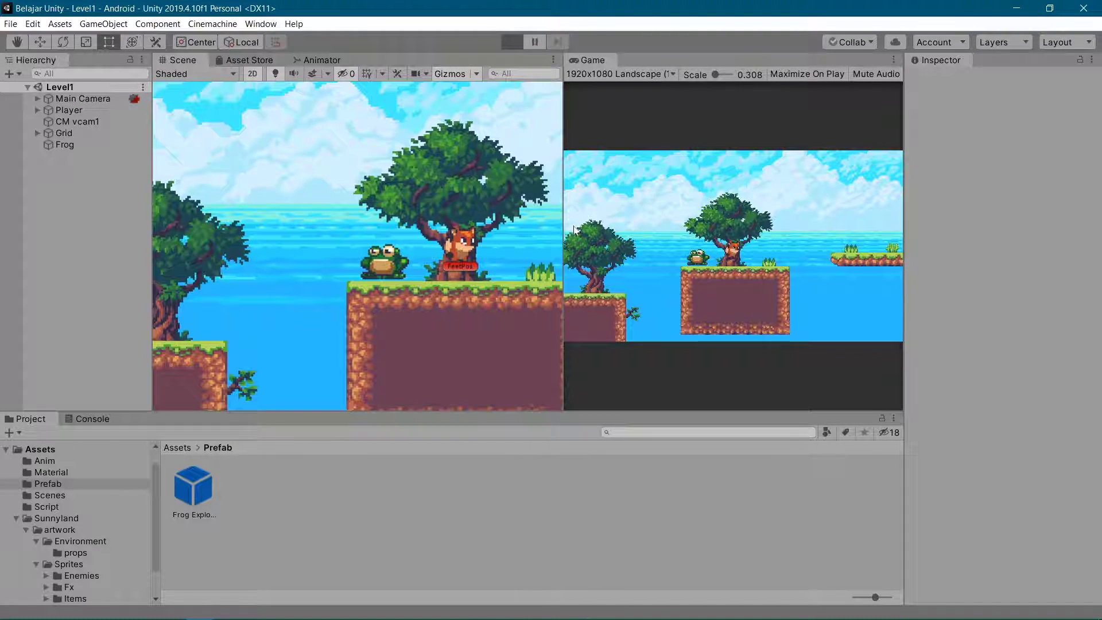
# Step: Play-test jumping the player from the frog's platform to the neighbouring lower platform and back, and stop the game
pyautogui.hotkey('ctrl', 'p')
pyautogui.press('Left')
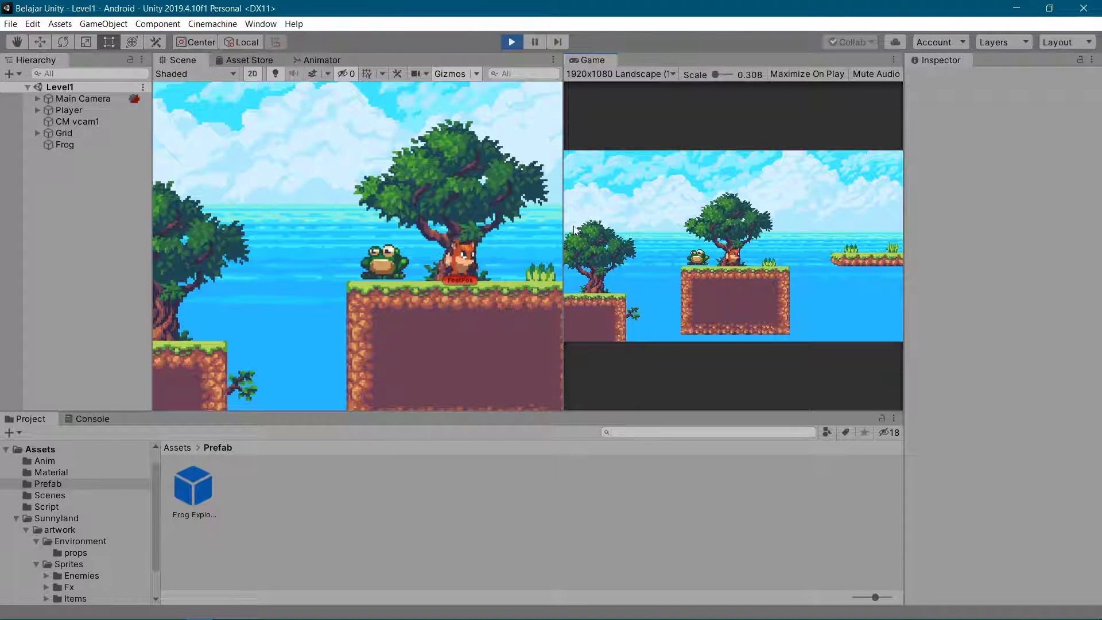
pyautogui.press('space')
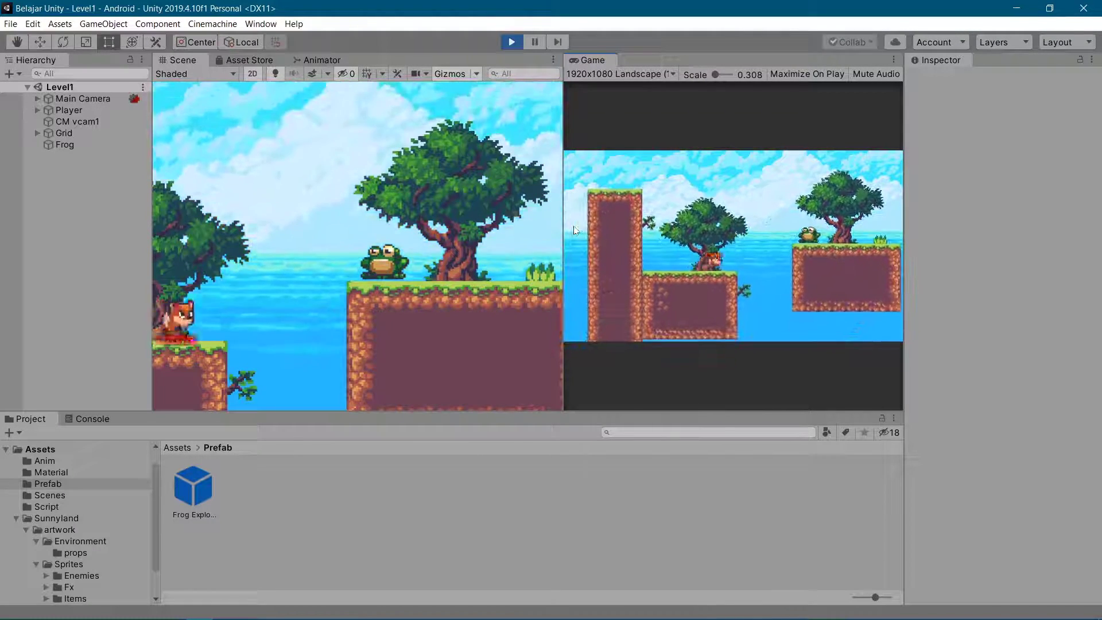
pyautogui.press('Right')
pyautogui.press('space')
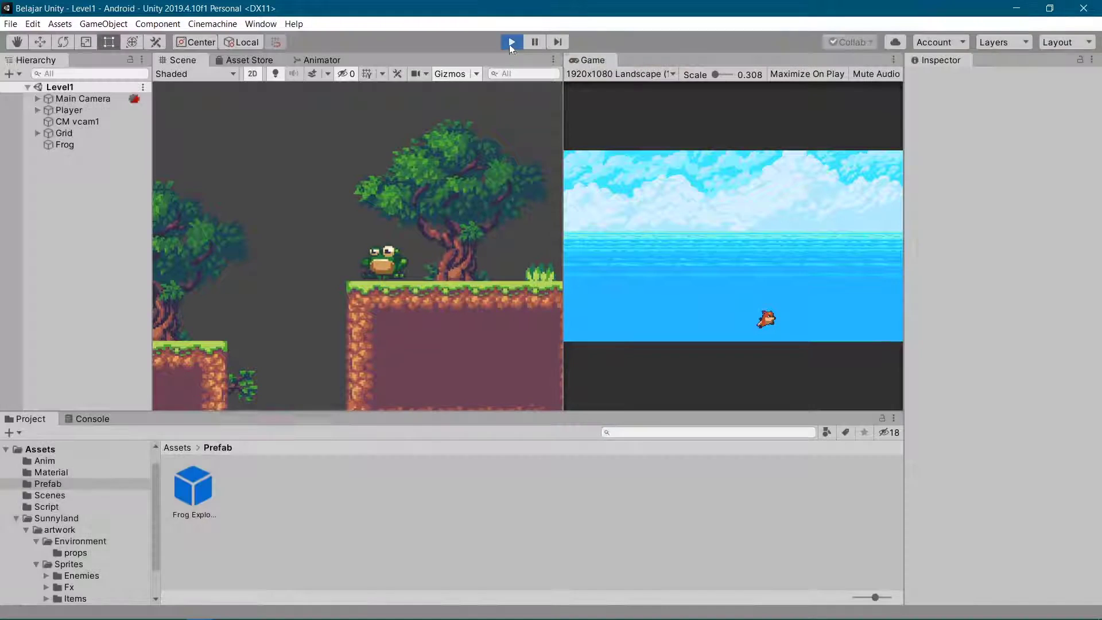
pyautogui.click(510, 44)
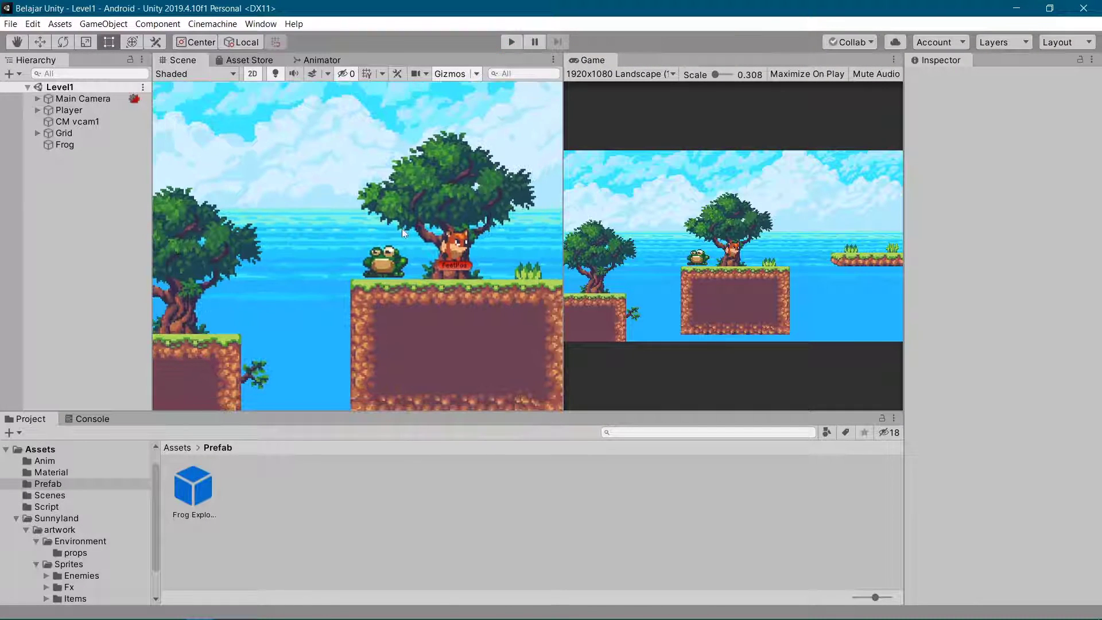
# Step: Select the Frog object and examine its placement in the scene and its component settings
pyautogui.scroll(6, 392, 255)
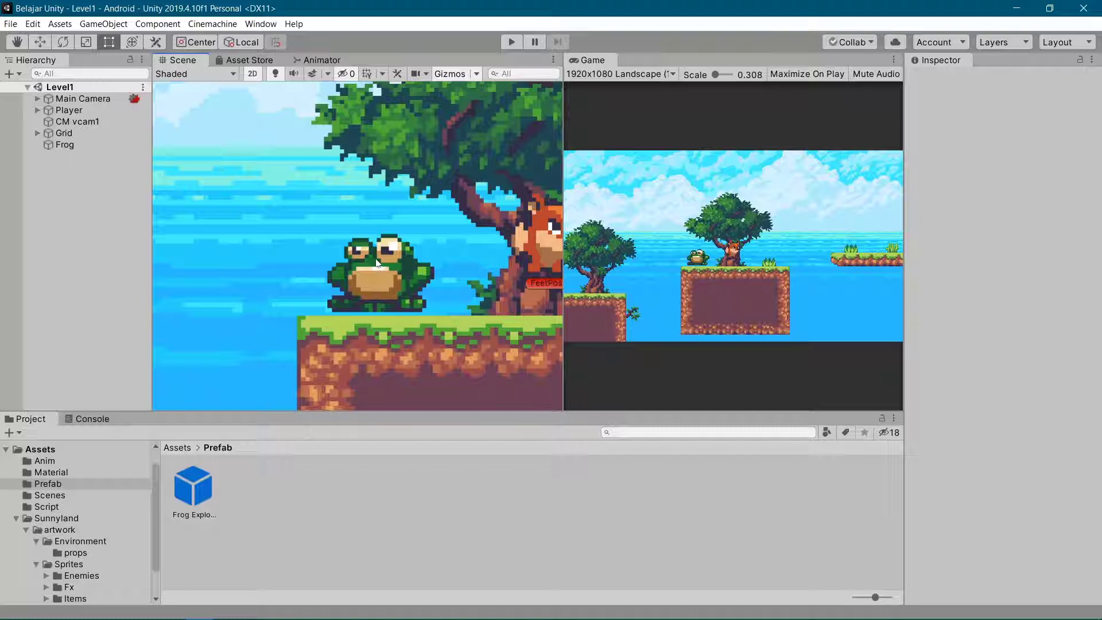
pyautogui.click(75, 146)
pyautogui.scroll(-3, 388, 234)
pyautogui.moveTo(488, 248); pyautogui.dragTo(331, 251, button='middle')
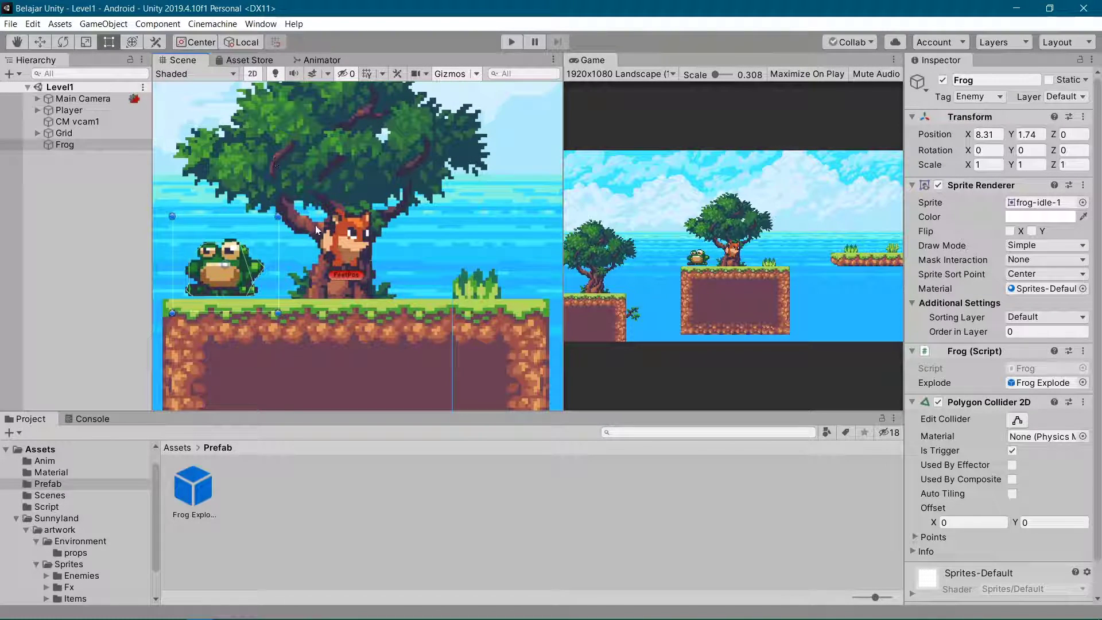
pyautogui.press('f')
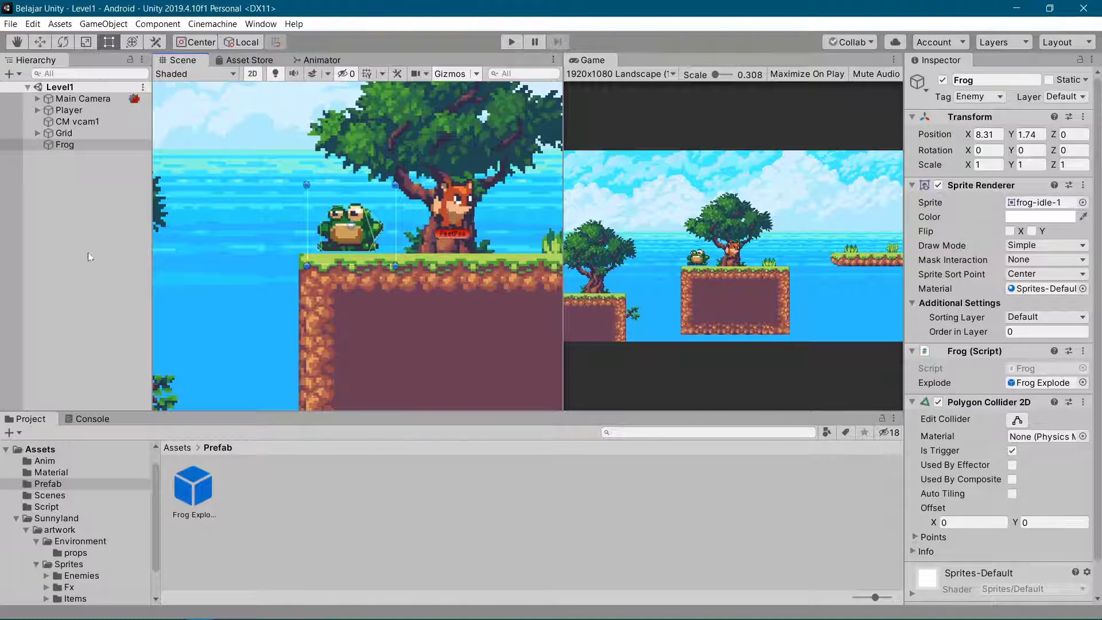
pyautogui.scroll(-2, 276, 370)
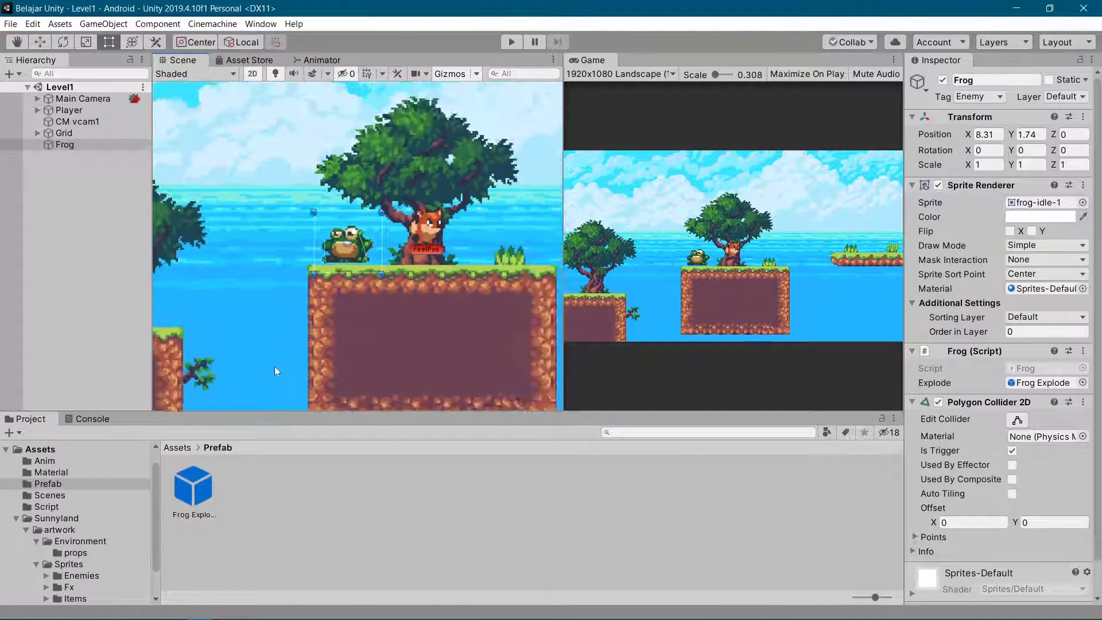
pyautogui.scroll(-1, 274, 370)
# Step: Review the Frog object's components and open the Frog script from the Script folder in the code editor
pyautogui.click(56, 473)
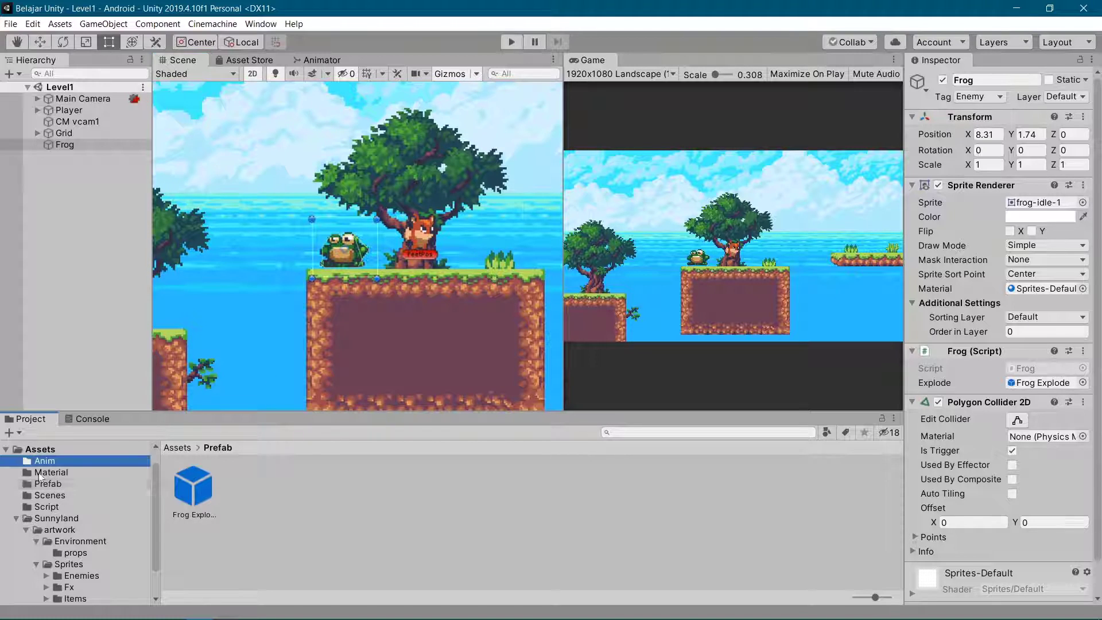
pyautogui.click(76, 505)
pyautogui.scroll(-1, 394, 231)
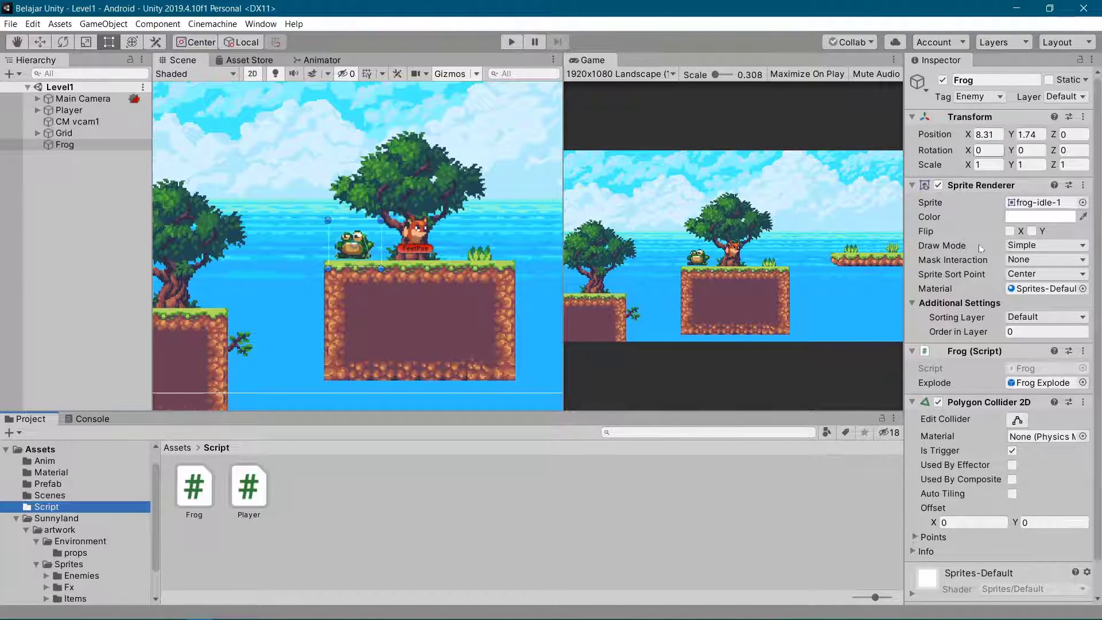
pyautogui.scroll(-2, 1046, 408)
pyautogui.scroll(2, 1046, 408)
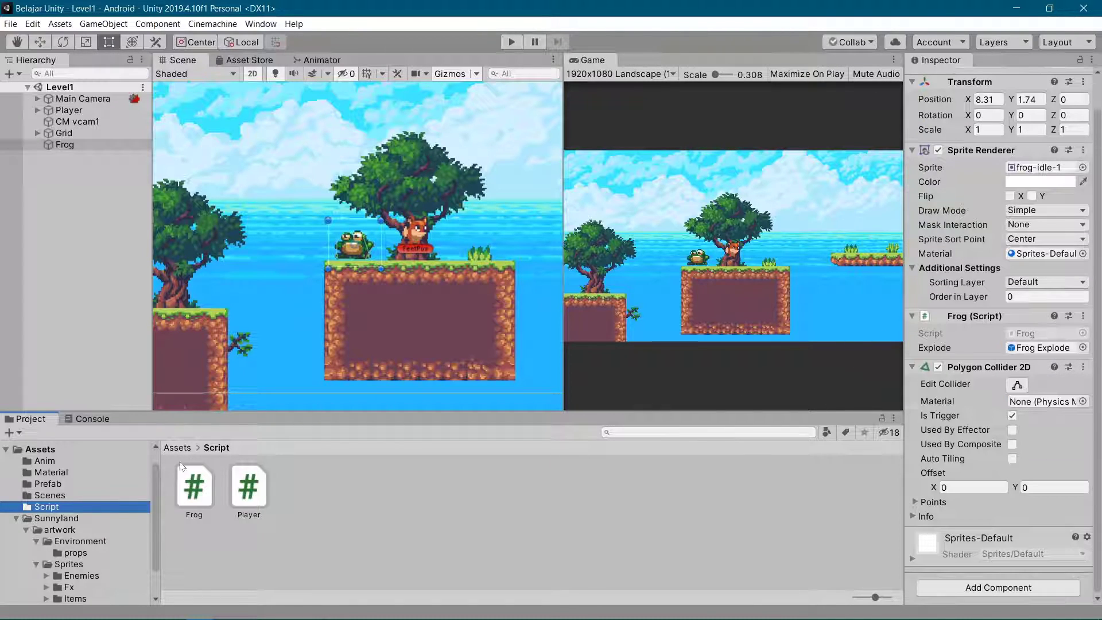
pyautogui.click(194, 497)
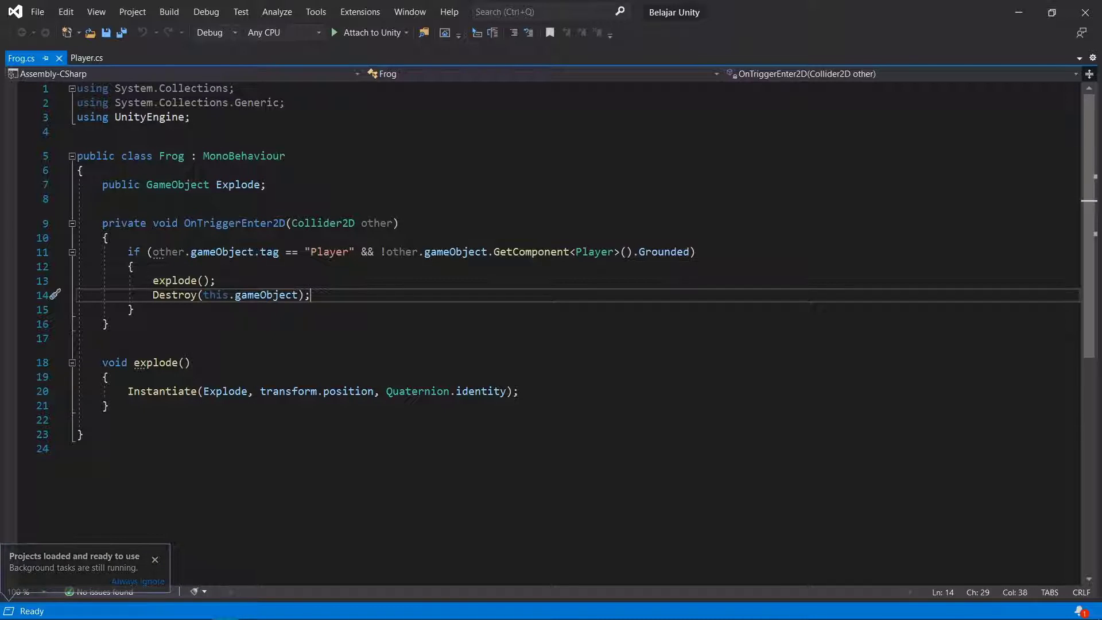
# Step: Review the Frog script's Explode field, its OnTriggerEnter2D method with the if block, and the explode function
pyautogui.click(133, 267)
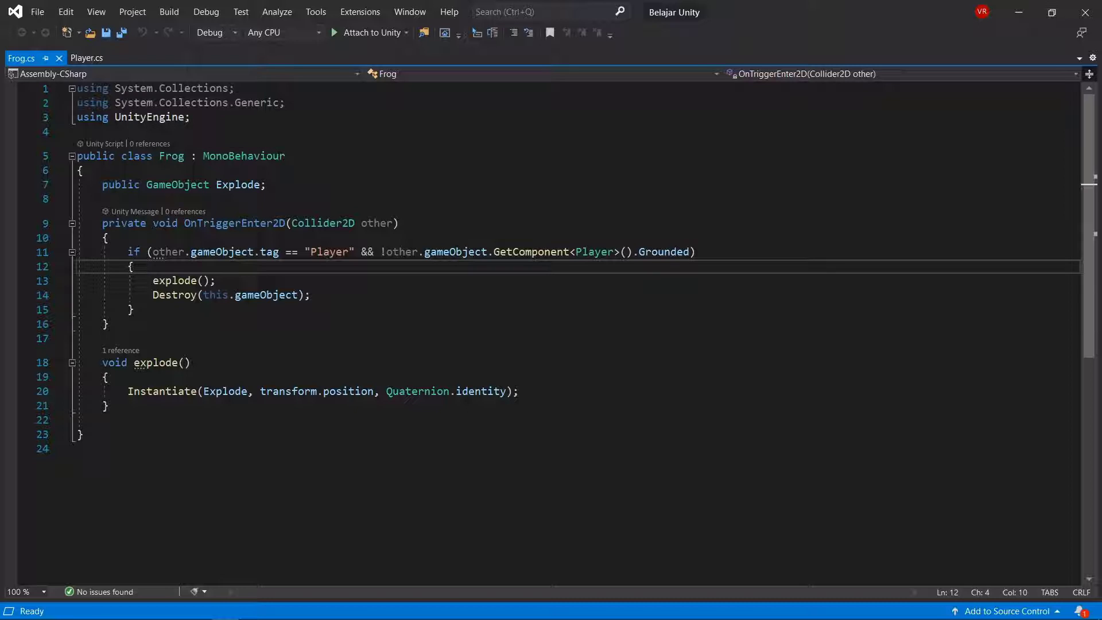
pyautogui.click(84, 170)
pyautogui.click(103, 199)
pyautogui.click(286, 223)
pyautogui.click(399, 223)
pyautogui.click(519, 392)
pyautogui.click(109, 324)
pyautogui.click(309, 295)
pyautogui.click(216, 281)
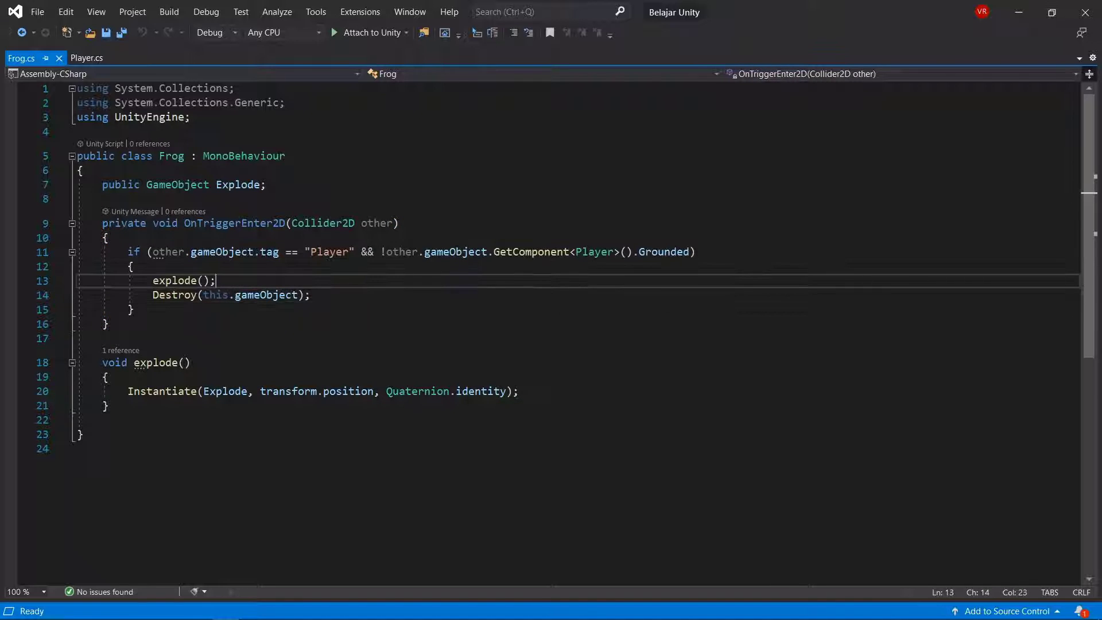
pyautogui.click(132, 266)
pyautogui.click(695, 252)
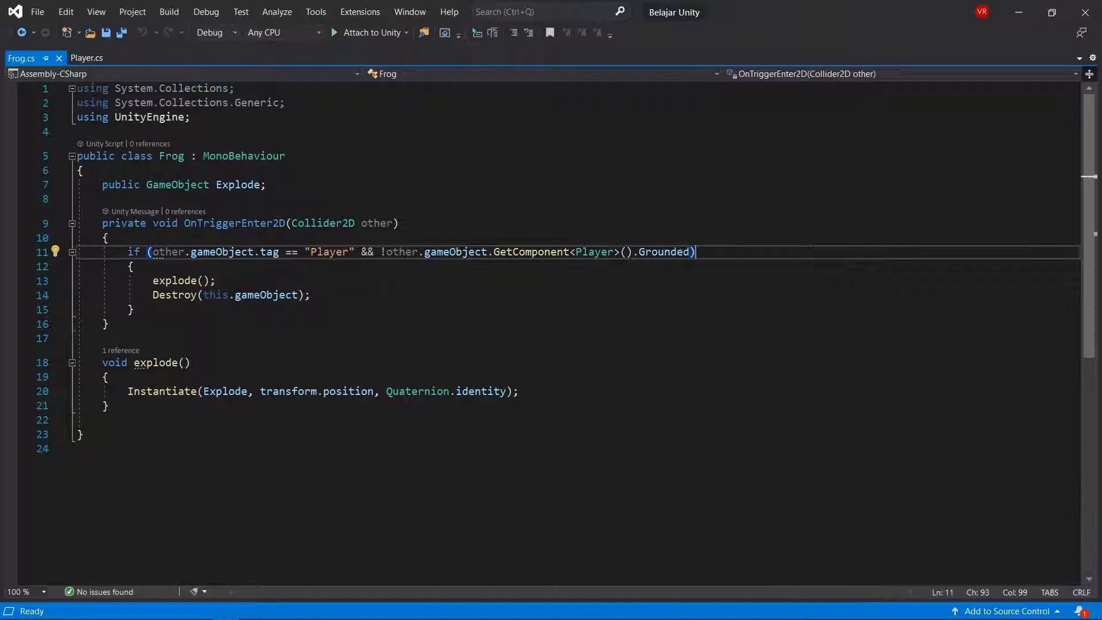
pyautogui.press('Up')
pyautogui.press('Up')
pyautogui.press('Up')
pyautogui.click(266, 184)
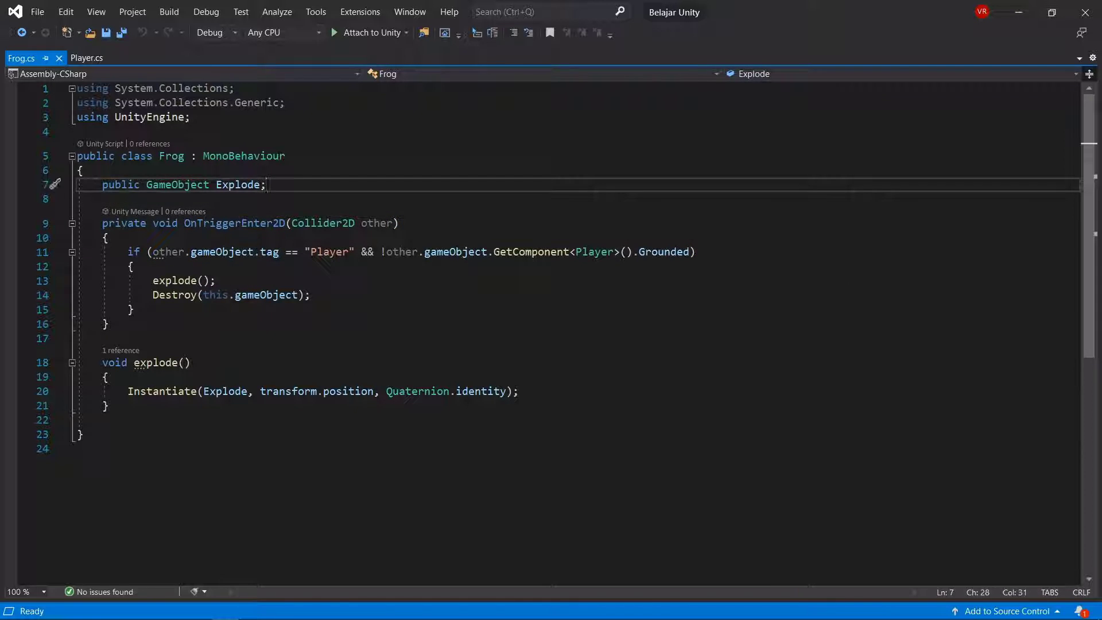
pyautogui.click(393, 252)
pyautogui.click(311, 295)
pyautogui.click(216, 281)
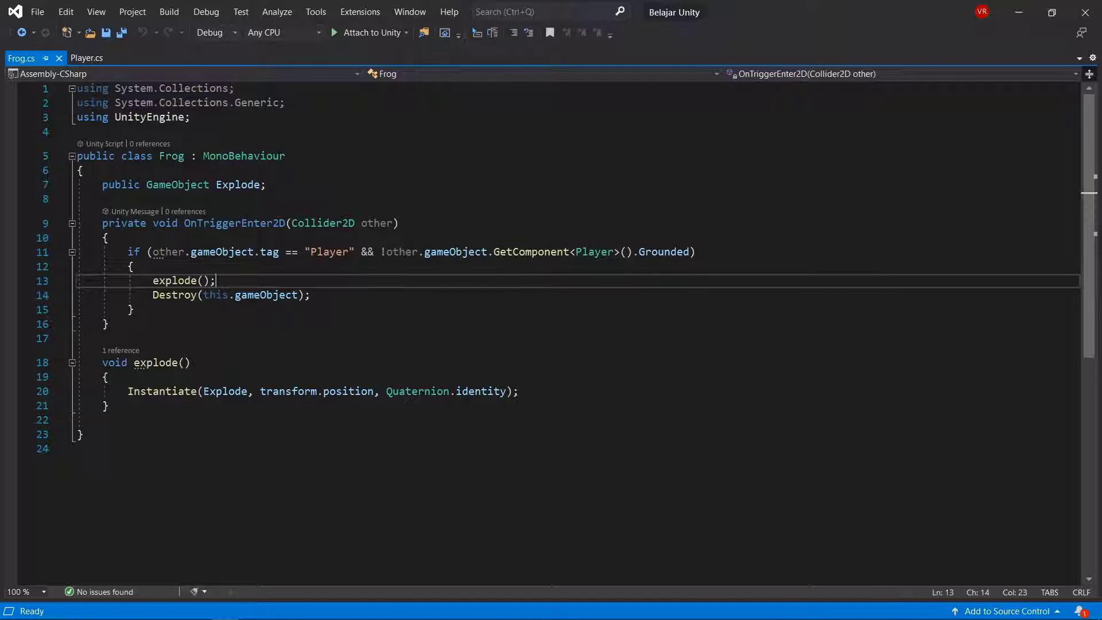
pyautogui.click(133, 310)
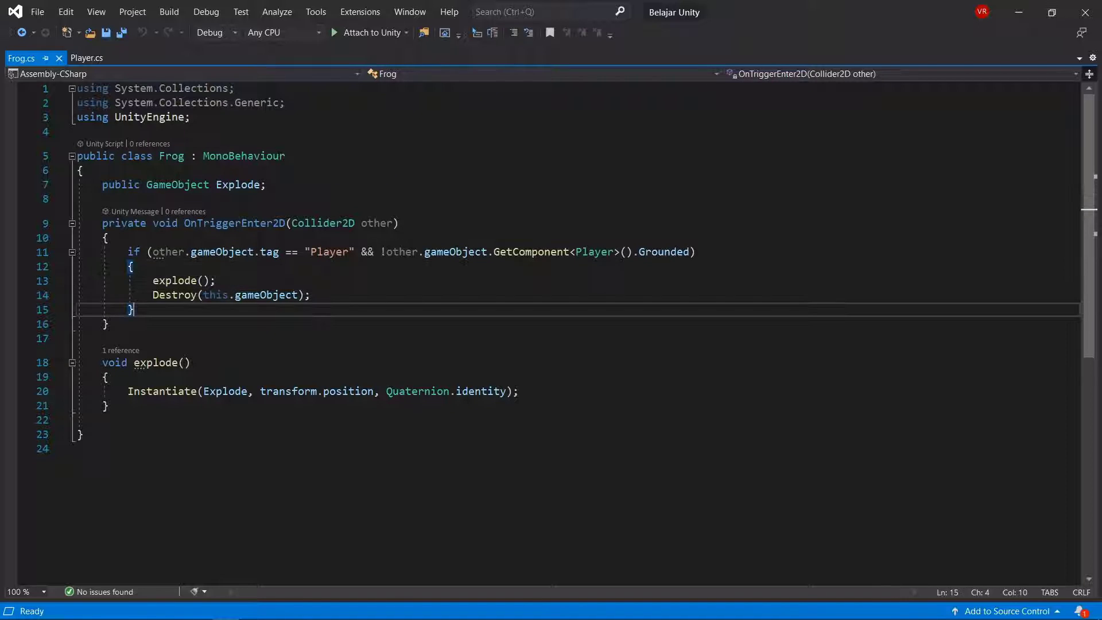
# Step: Examine the Player tag and Grounded check in the if condition, the explode() and Destroy calls, and the Instantiate line
pyautogui.moveTo(153, 252); pyautogui.dragTo(184, 254)
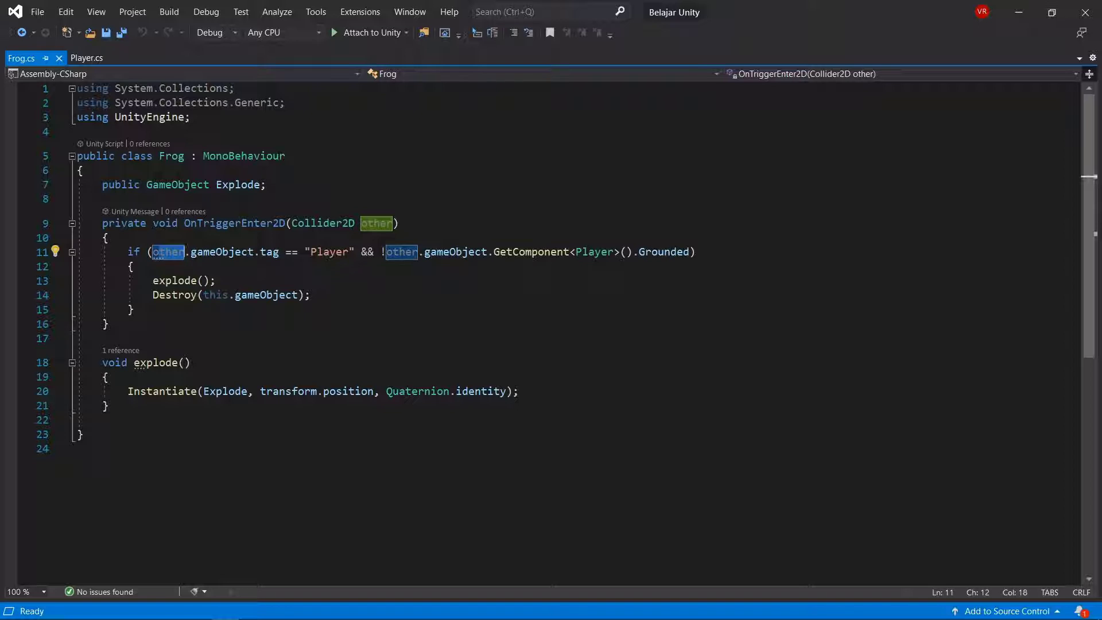
pyautogui.doubleClick(222, 251)
pyautogui.doubleClick(267, 252)
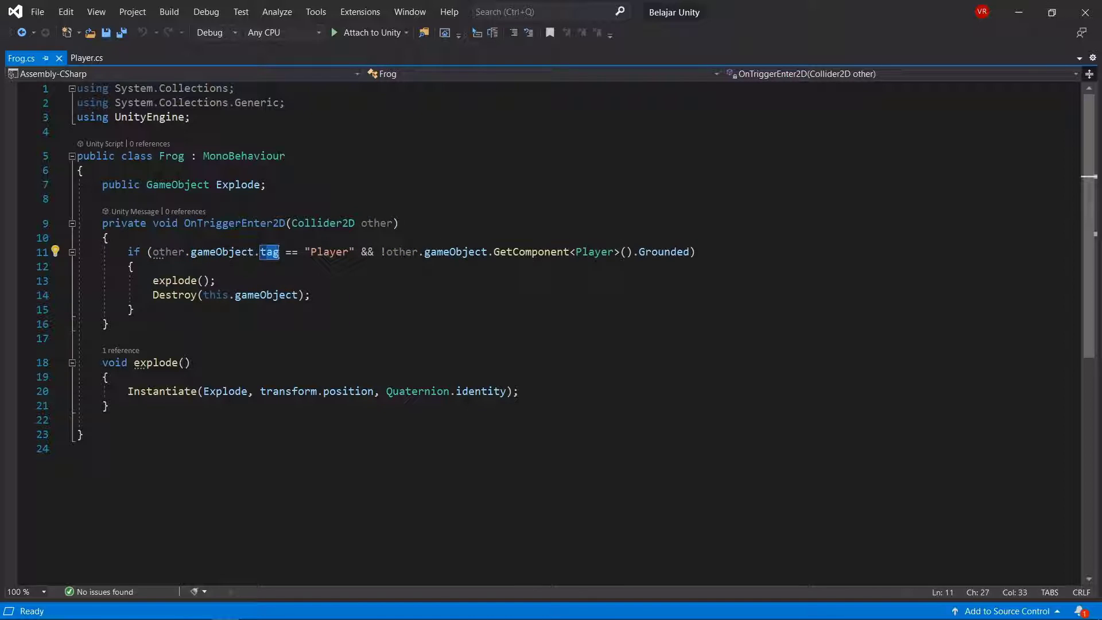
pyautogui.moveTo(185, 252)
pyautogui.mouseDown()
pyautogui.moveTo(222, 252)
pyautogui.moveTo(191, 252)
pyautogui.mouseUp()
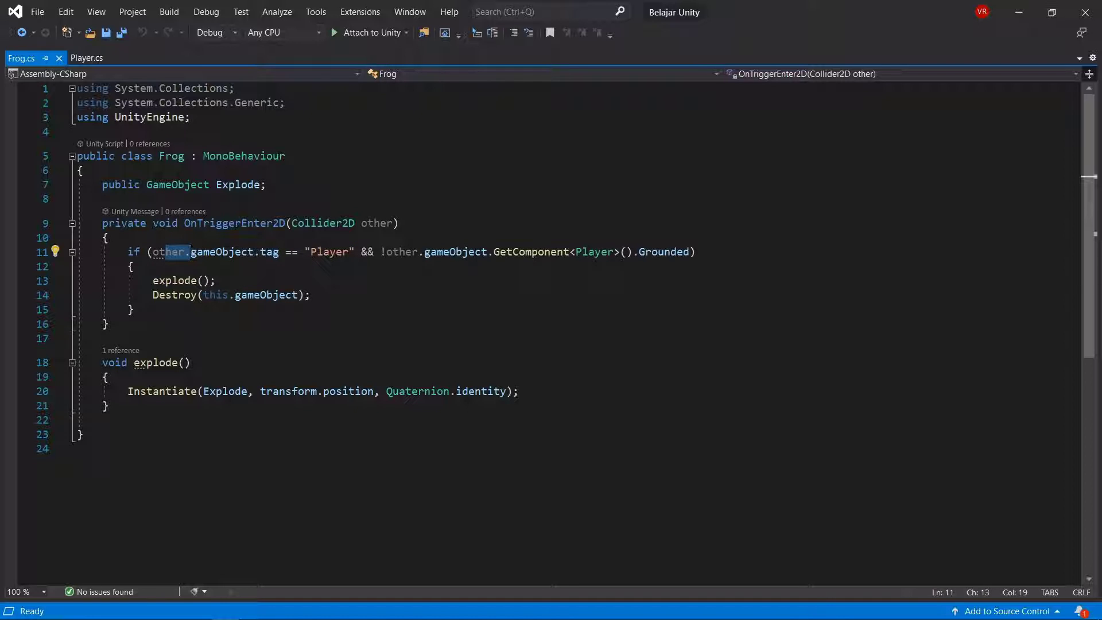
pyautogui.moveTo(317, 252); pyautogui.dragTo(590, 253)
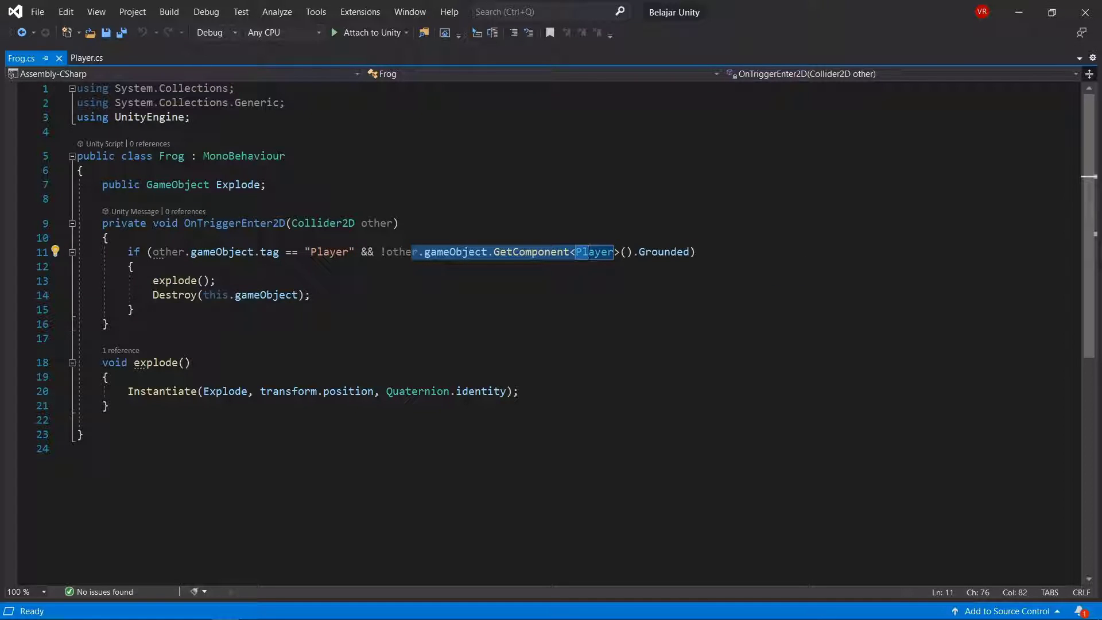
pyautogui.click(202, 280)
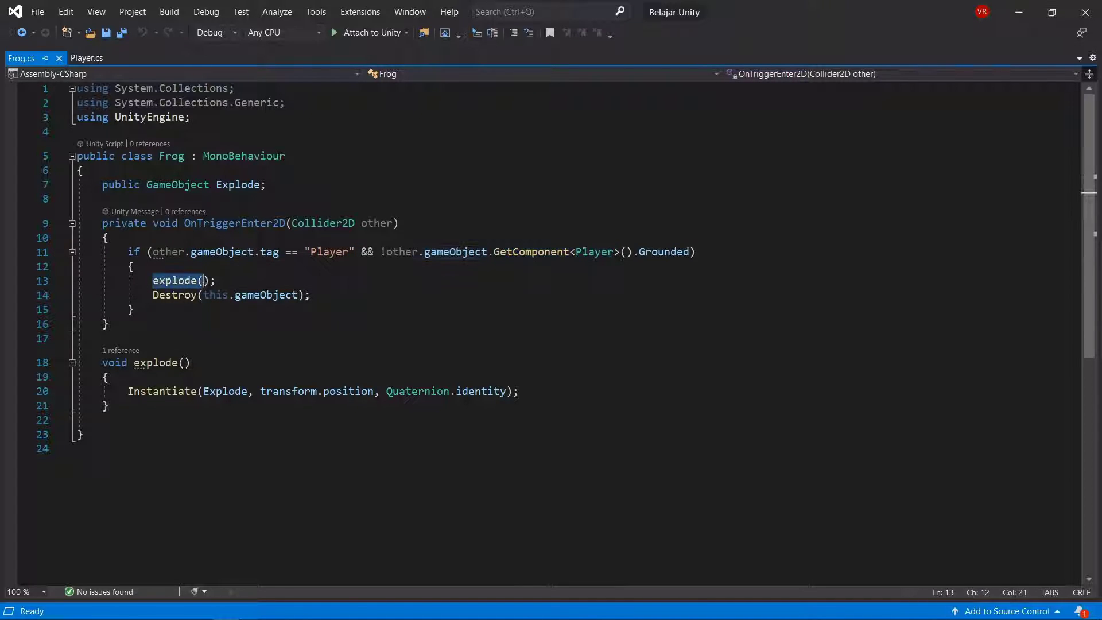
pyautogui.moveTo(127, 391)
pyautogui.mouseDown()
pyautogui.moveTo(300, 391)
pyautogui.moveTo(112, 377)
pyautogui.mouseUp()
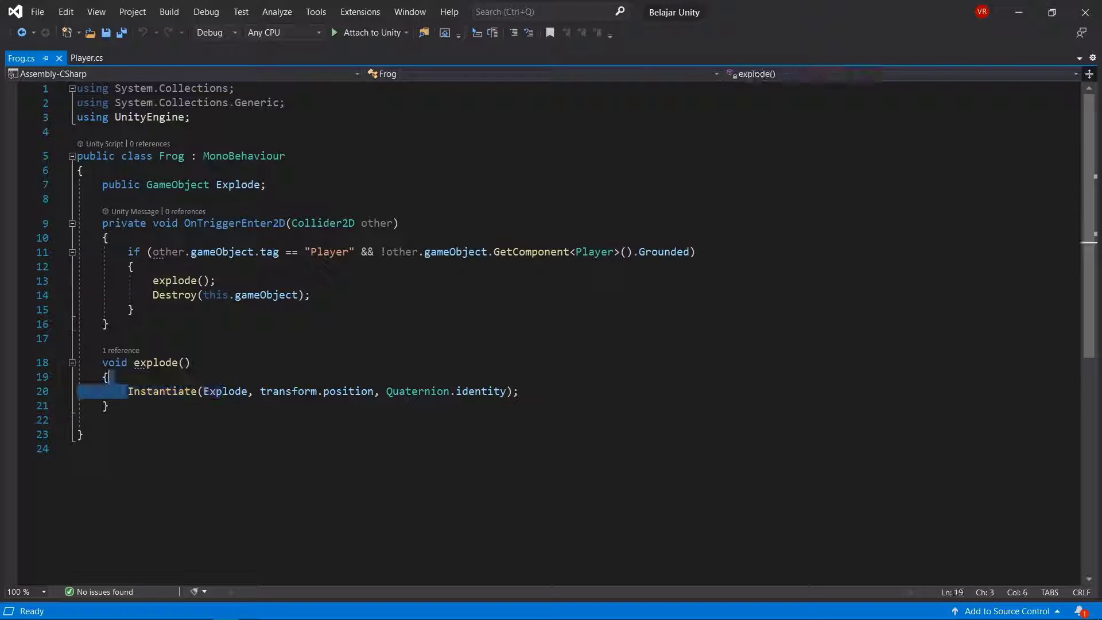
pyautogui.moveTo(153, 295); pyautogui.dragTo(310, 295)
# Step: Switch to Unity and inspect the particle settings of the Frog Explode prefab in the Prefab folder
pyautogui.hotkey('alt', 'Tab')
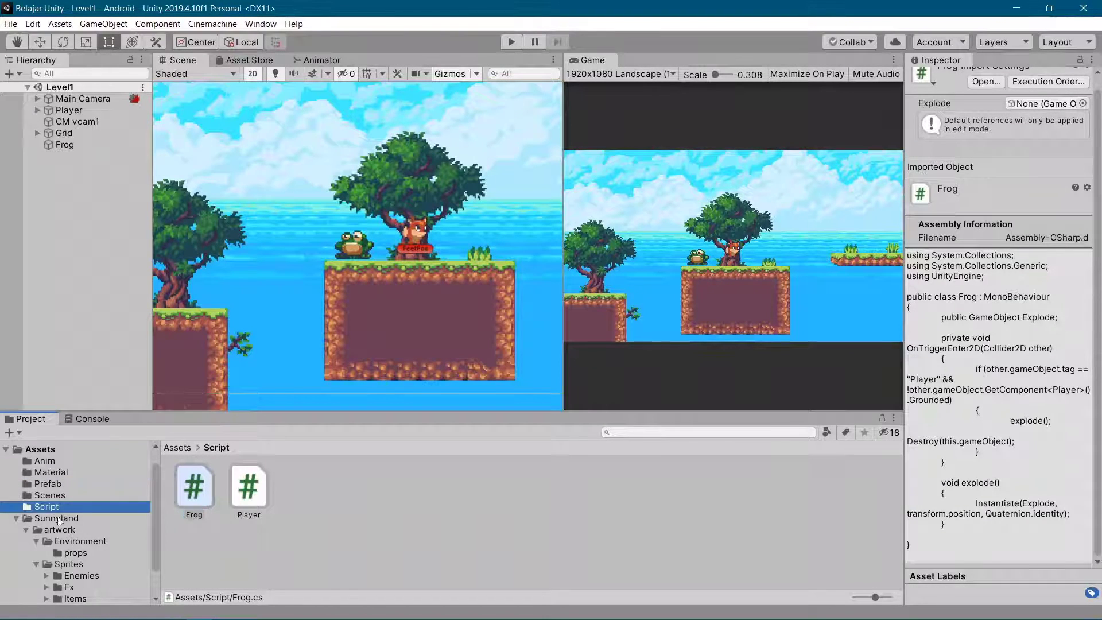
pyautogui.click(50, 495)
pyautogui.click(46, 485)
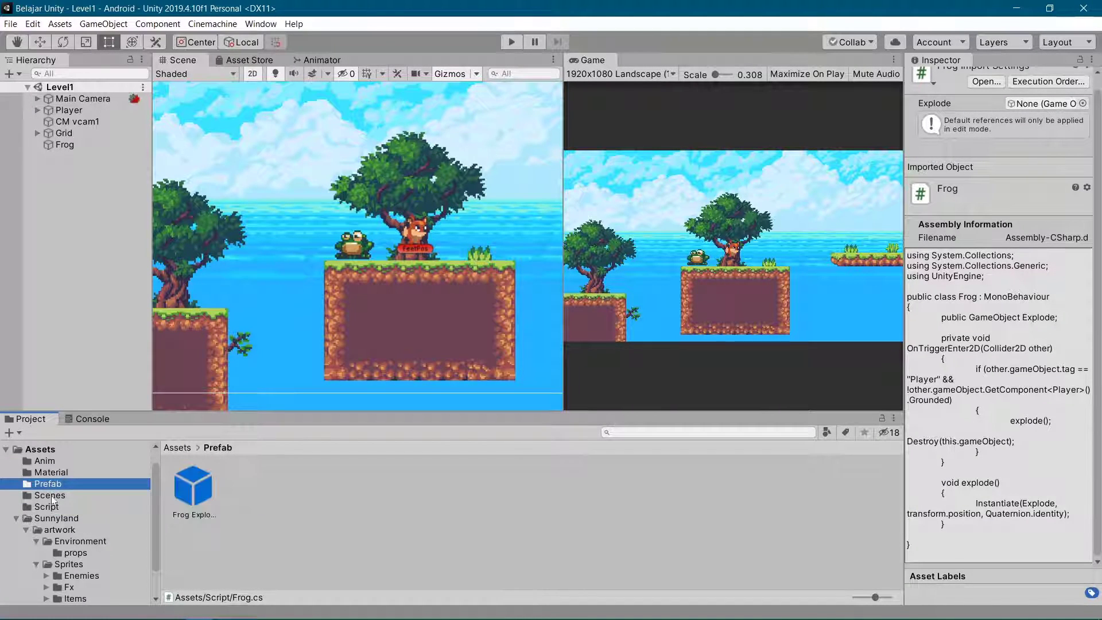
pyautogui.click(193, 492)
pyautogui.scroll(-5, 938, 324)
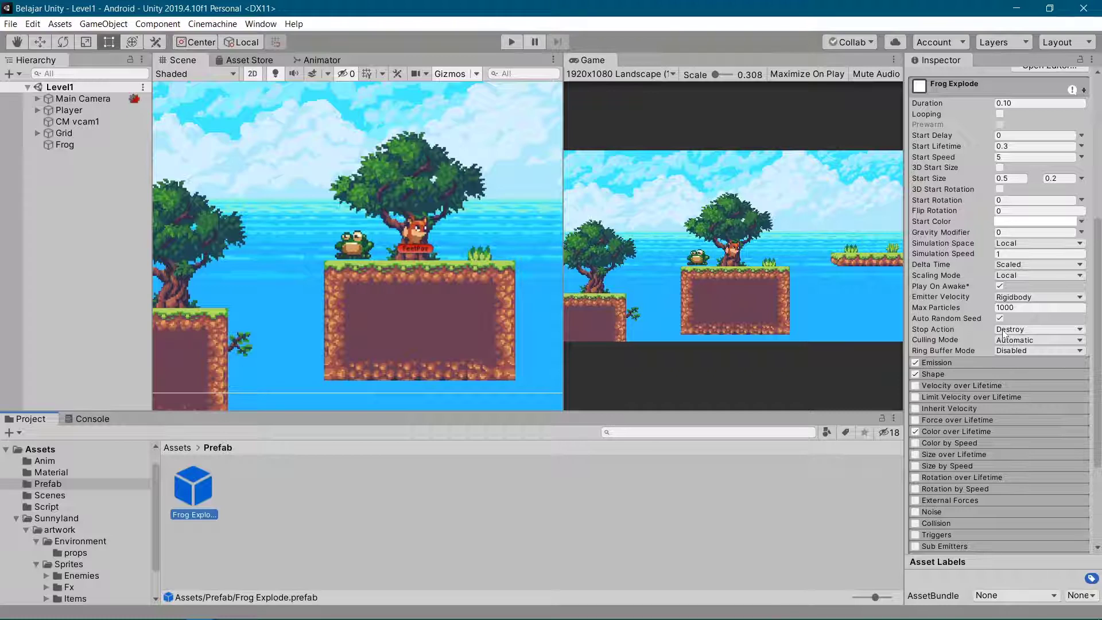
# Step: Play-test moving the player beside the frog and jumping onto it, check the Hierarchy, and stop the game
pyautogui.click(512, 42)
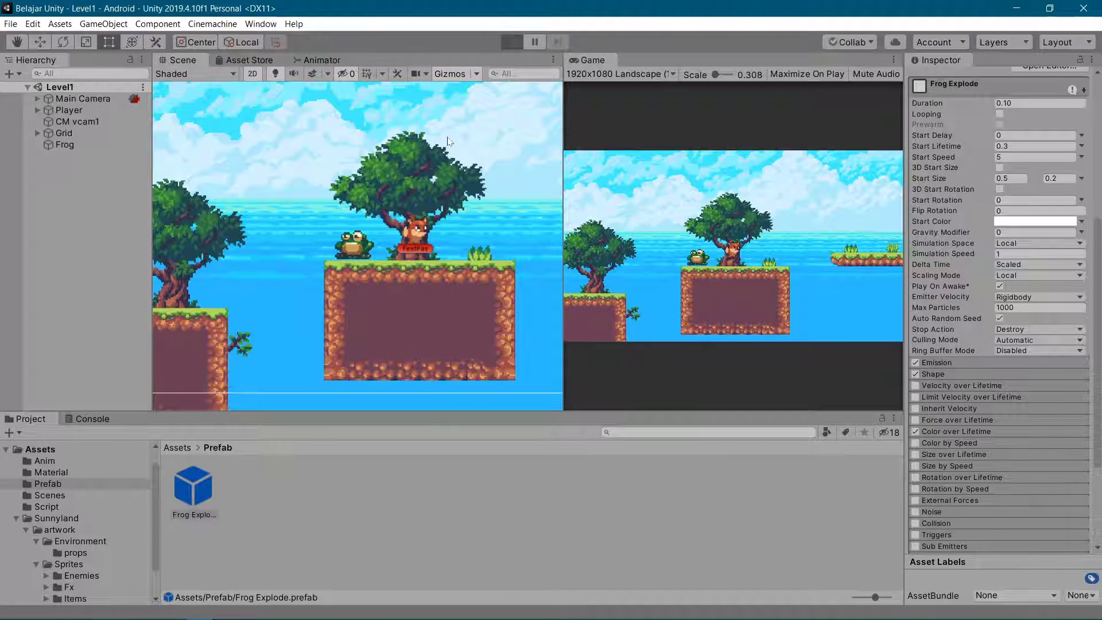
pyautogui.click(508, 41)
pyautogui.press('Left')
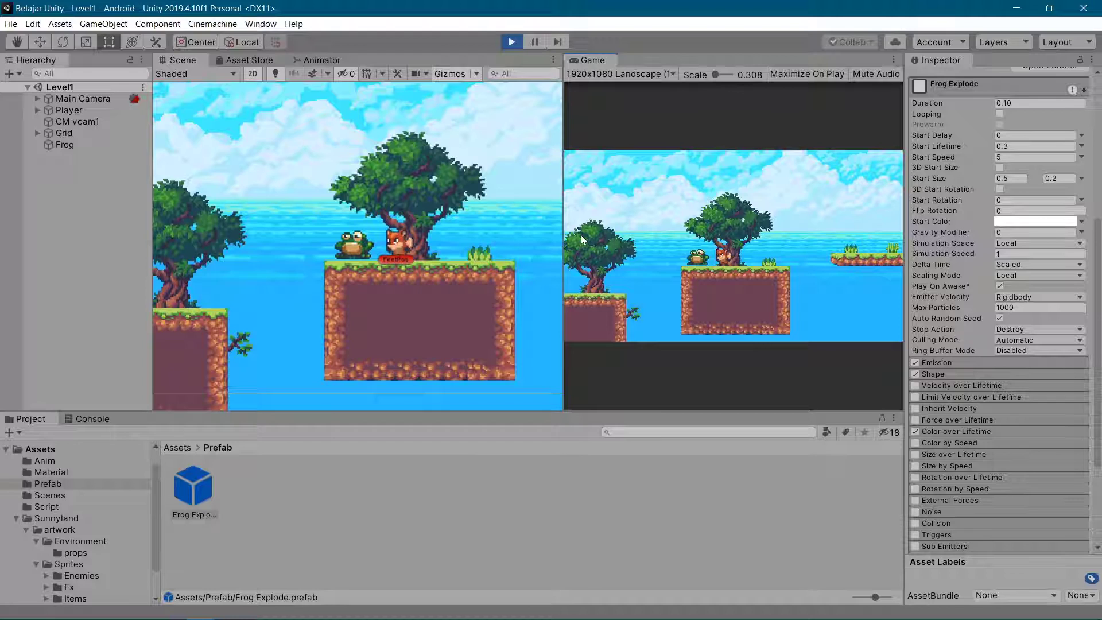
pyautogui.press('Right')
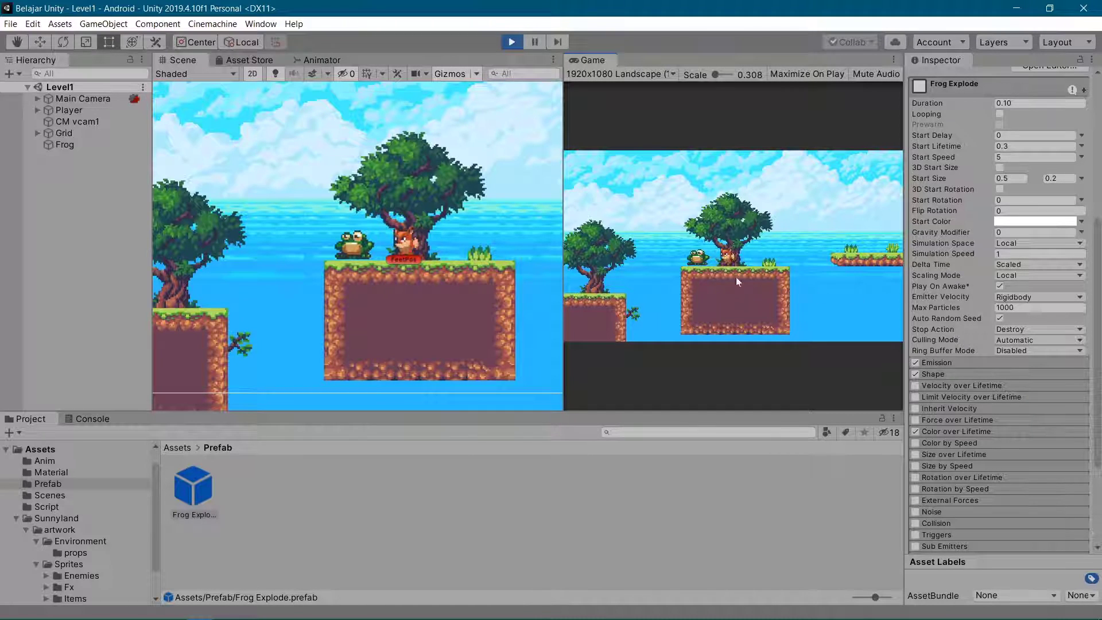
pyautogui.press('space')
pyautogui.press('Left')
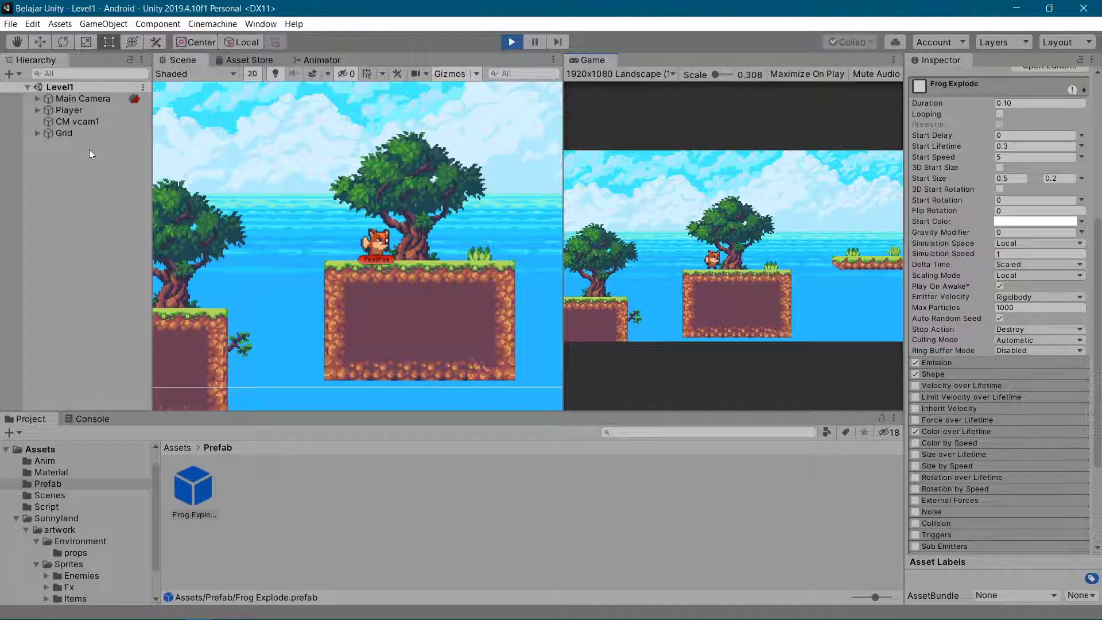
pyautogui.click(512, 42)
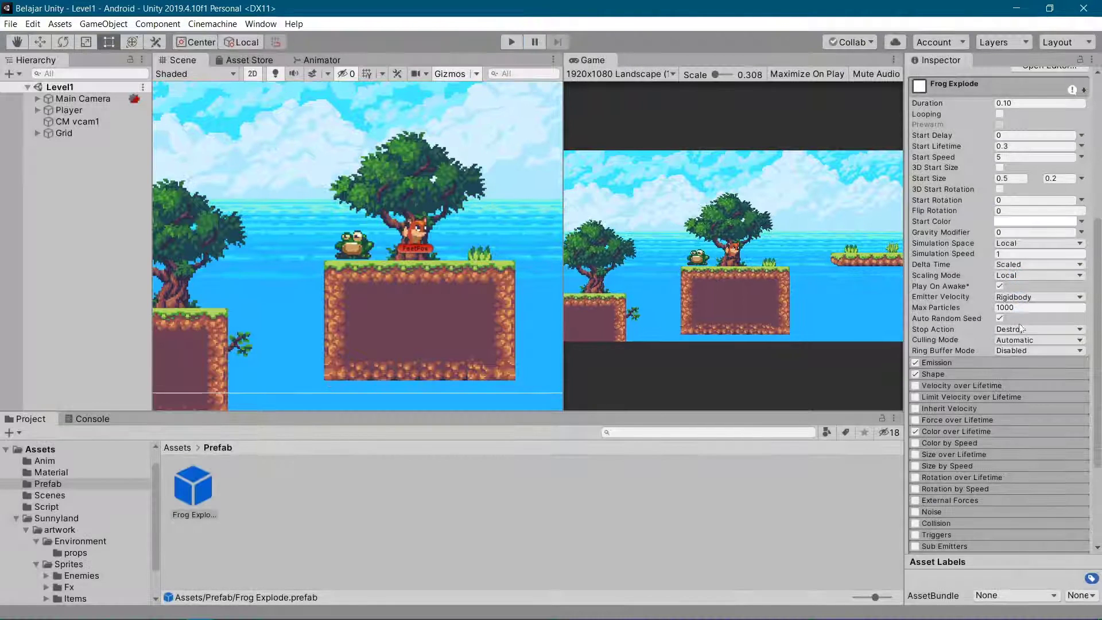
# Step: Set the Frog Explode prefab's Stop Action to None, play-test jumping onto the frog, and stop the game
pyautogui.click(1022, 330)
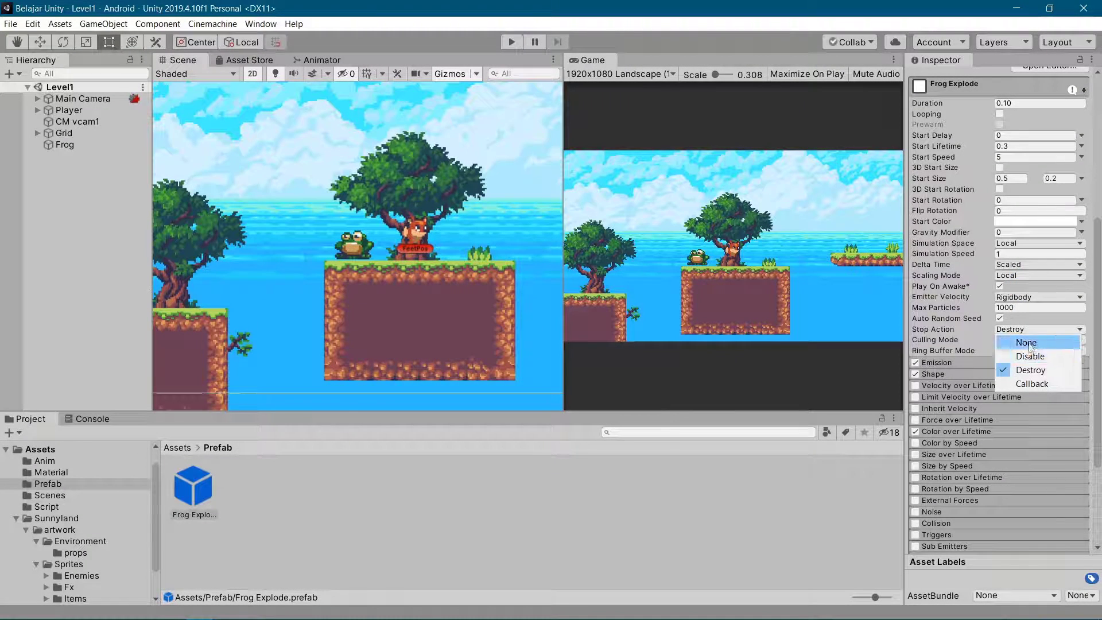
pyautogui.click(1026, 343)
pyautogui.click(510, 42)
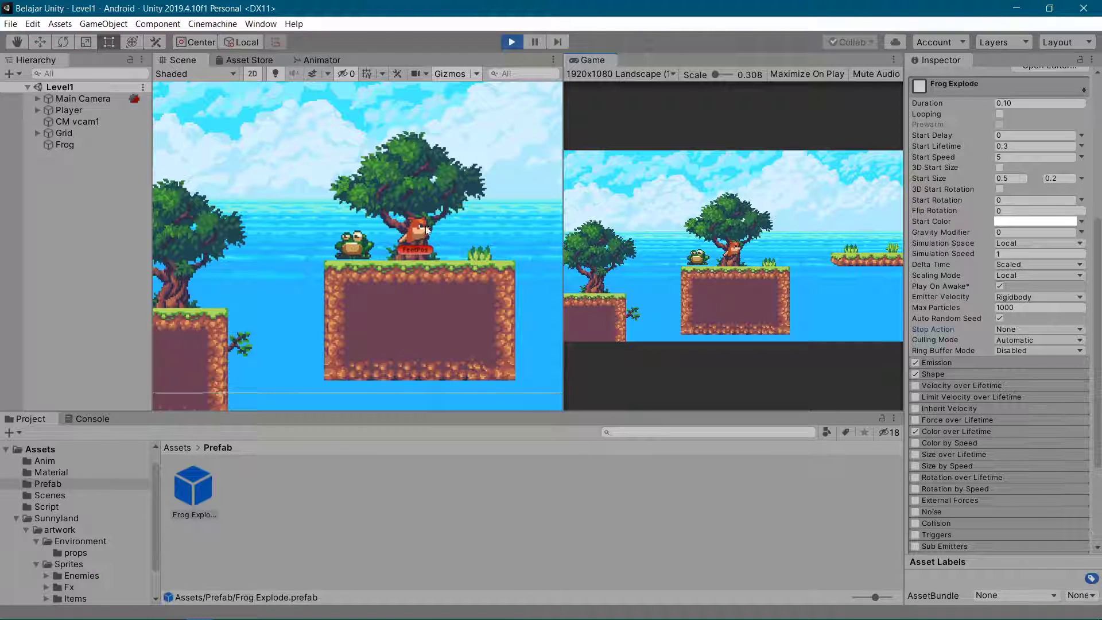
pyautogui.press('space')
pyautogui.press('Left')
pyautogui.press('Right')
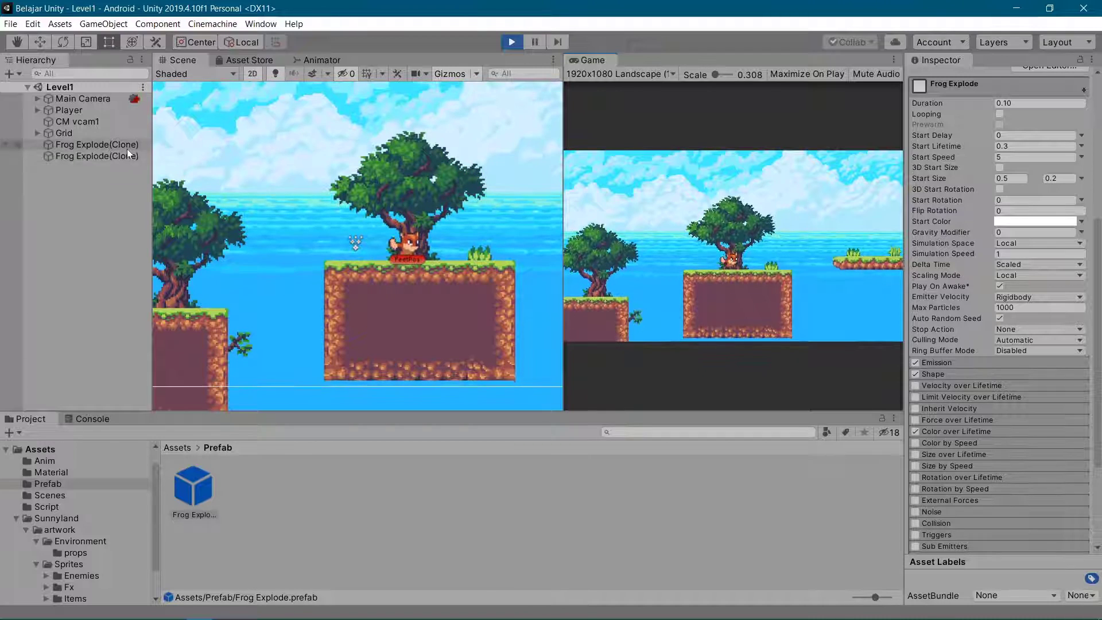
pyautogui.press('Left')
pyautogui.press('Right')
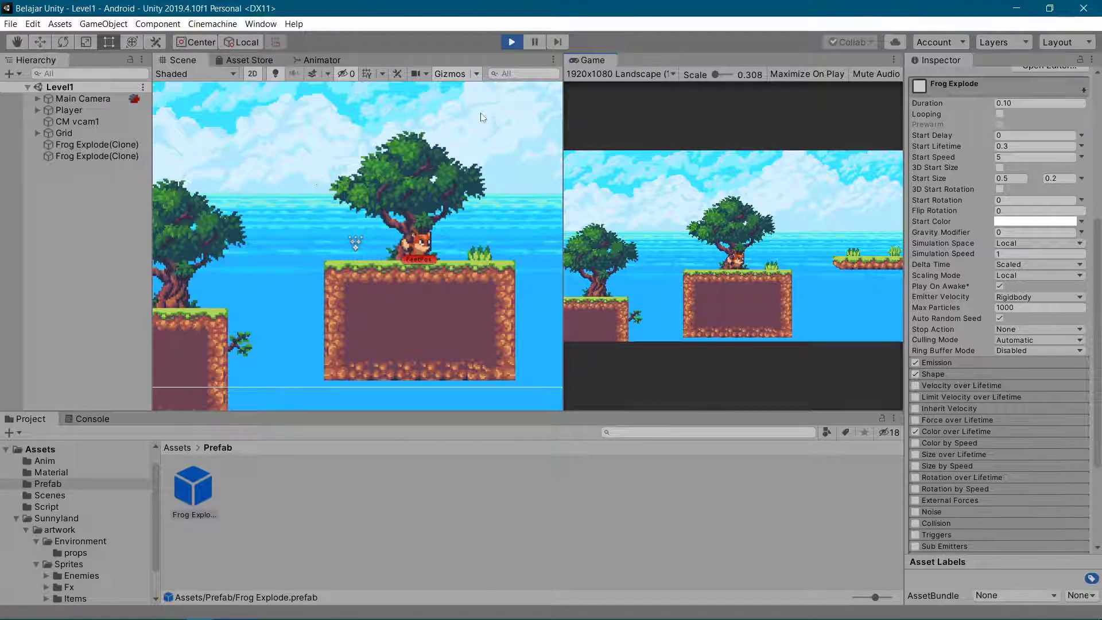
pyautogui.hotkey('ctrl', 'p')
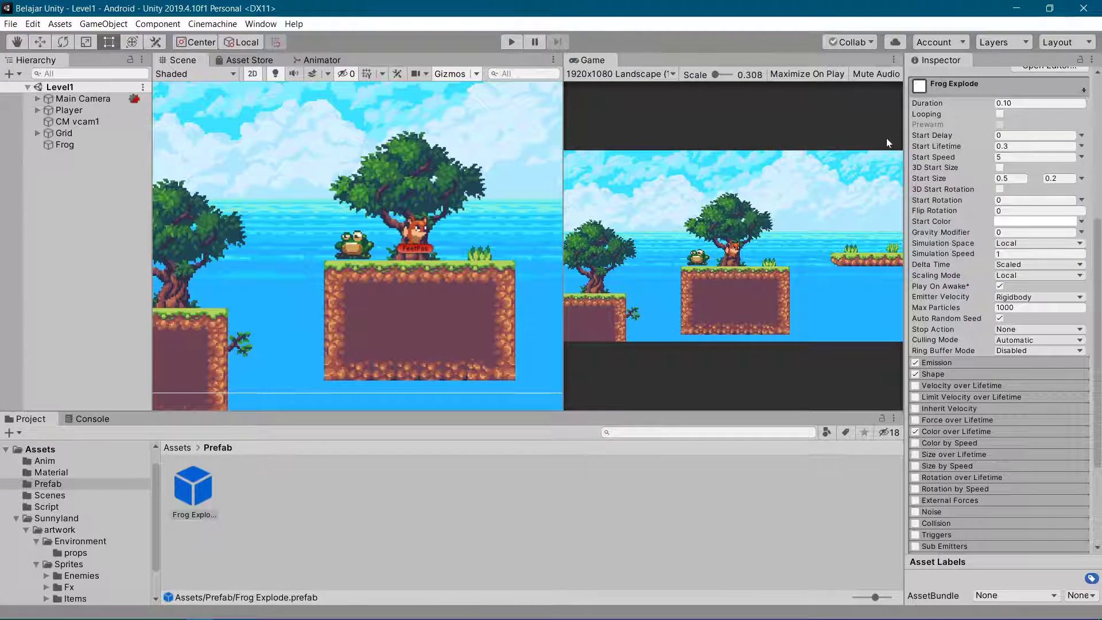
# Step: Set the Frog Explode prefab's Stop Action back to Destroy
pyautogui.click(1022, 329)
pyautogui.click(661, 457)
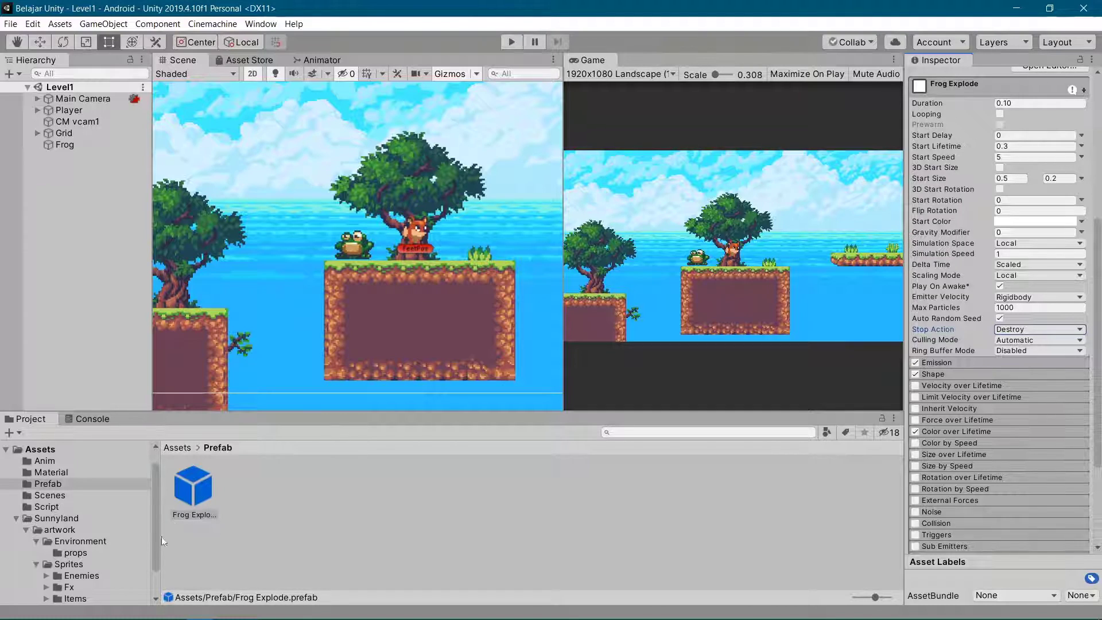
# Step: Switch to Visual Studio, restore the Destroy(this.gameObject); line below explode() in the Frog script, and save it
pyautogui.click(224, 610)
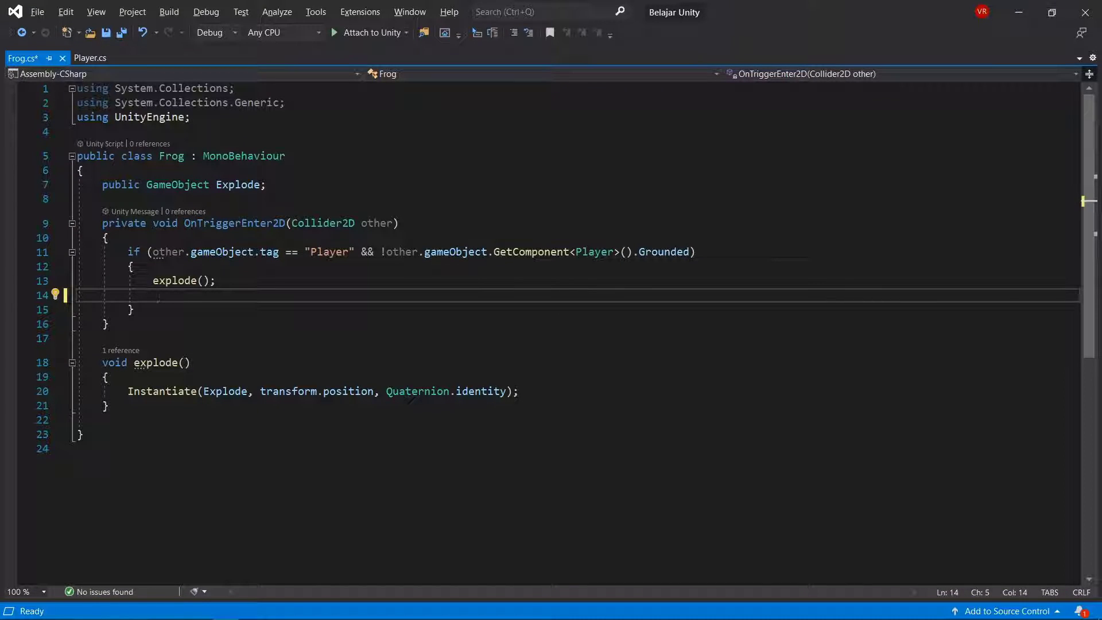
pyautogui.write('Destroy(this.gameObject);')
pyautogui.hotkey('ctrl', 's')
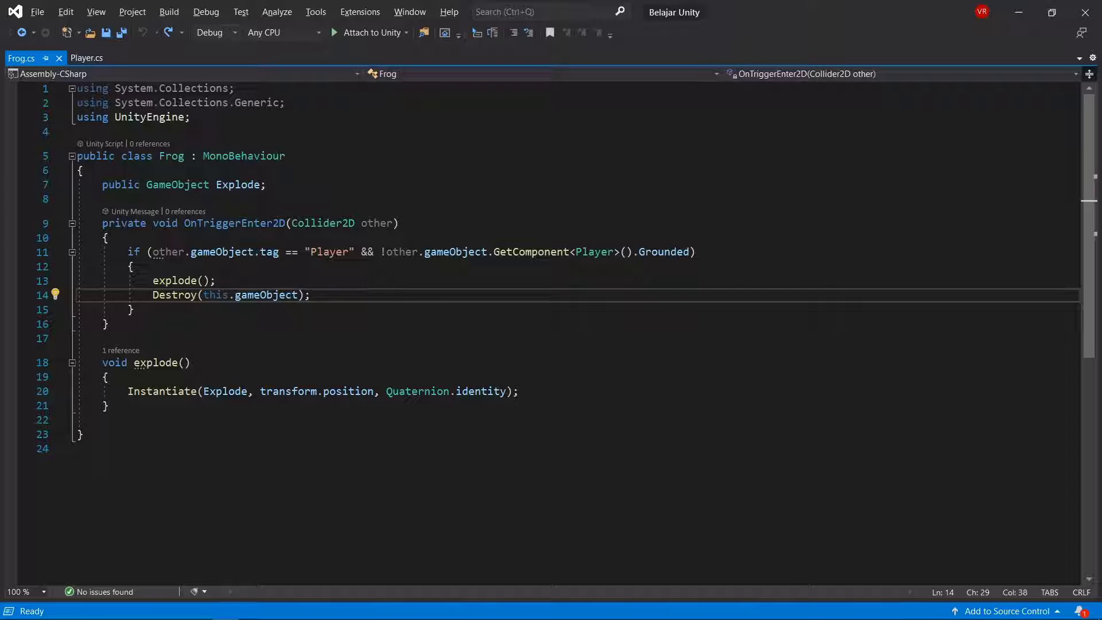
# Step: Add an else block with an empty body after the if block in the Frog script's OnTriggerEnter2D method
pyautogui.click(128, 310)
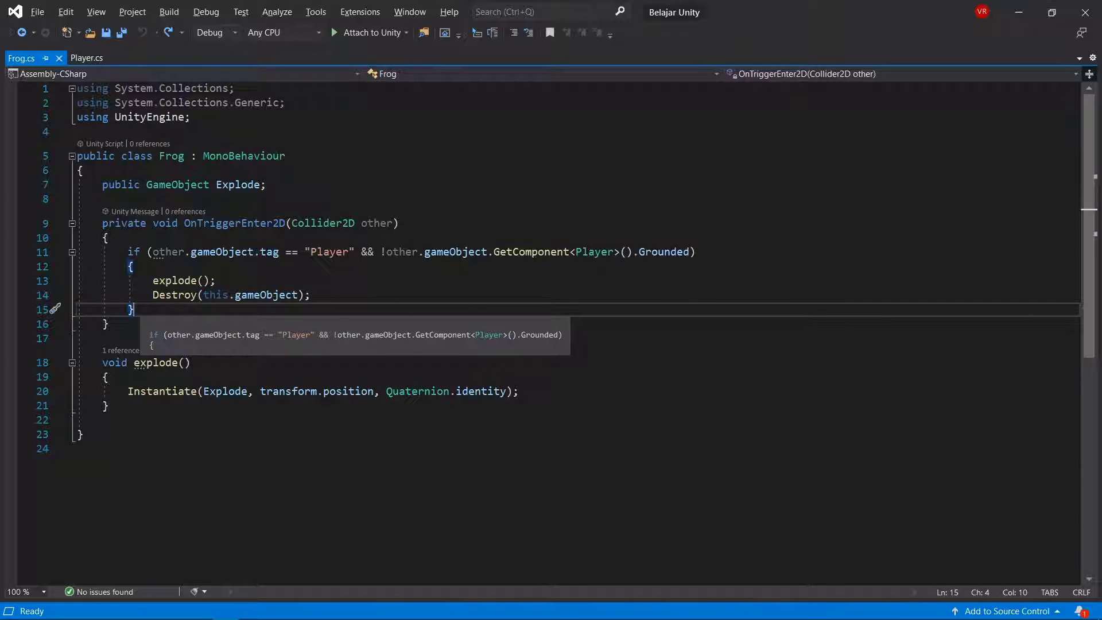
pyautogui.write('el')
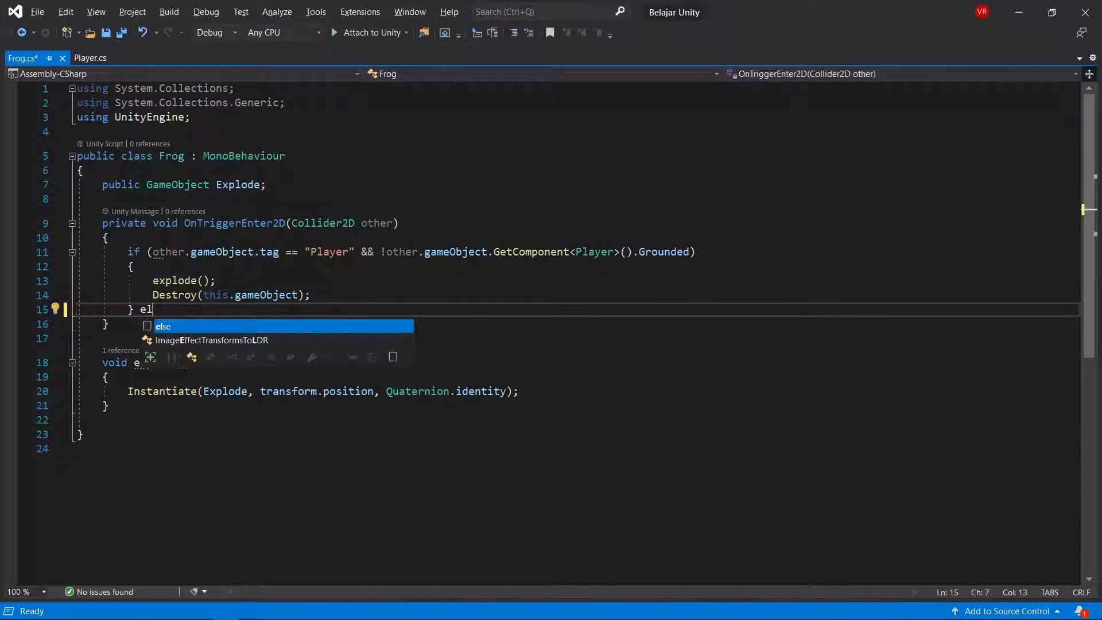
pyautogui.write('se (')
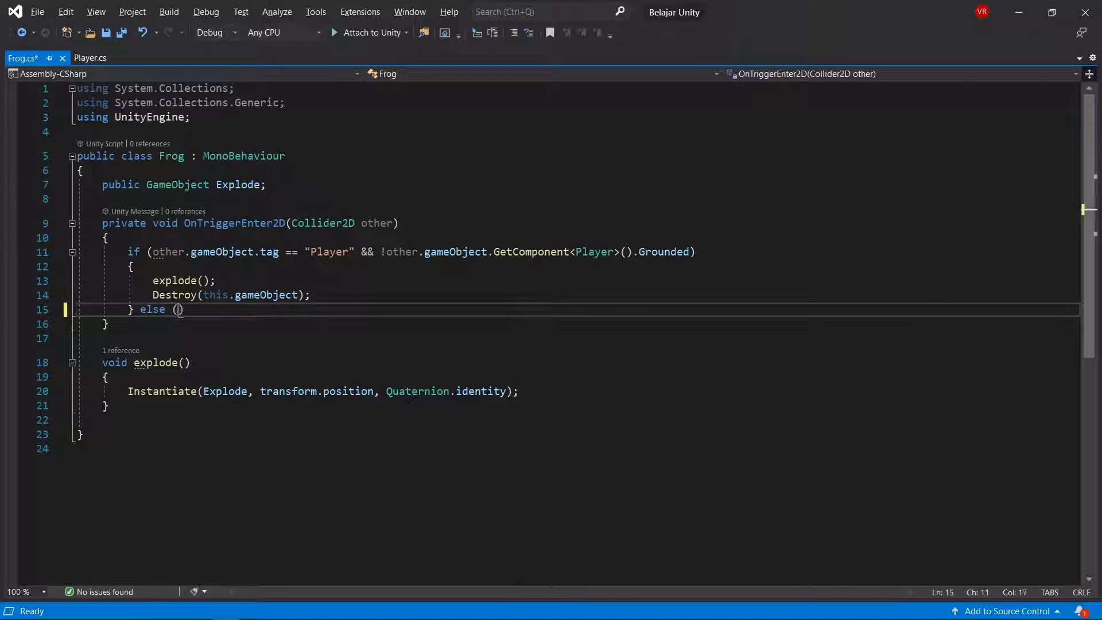
pyautogui.write('){')
pyautogui.press('Return')
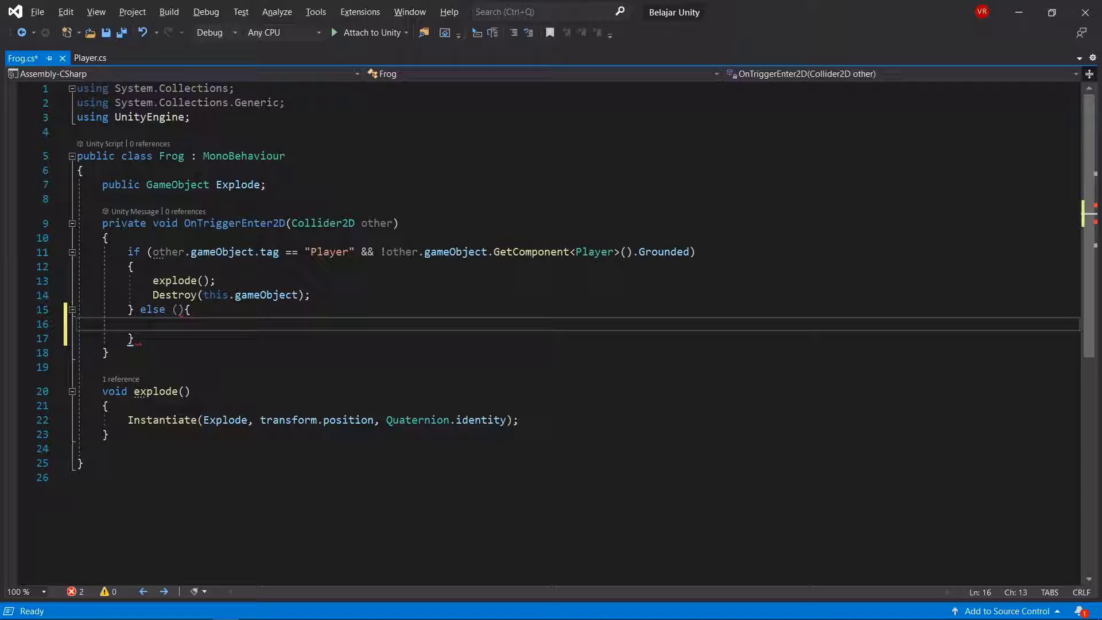
pyautogui.hotkey('ctrl', 'z')
pyautogui.press('BackSpace')
pyautogui.press('BackSpace')
pyautogui.press('BackSpace')
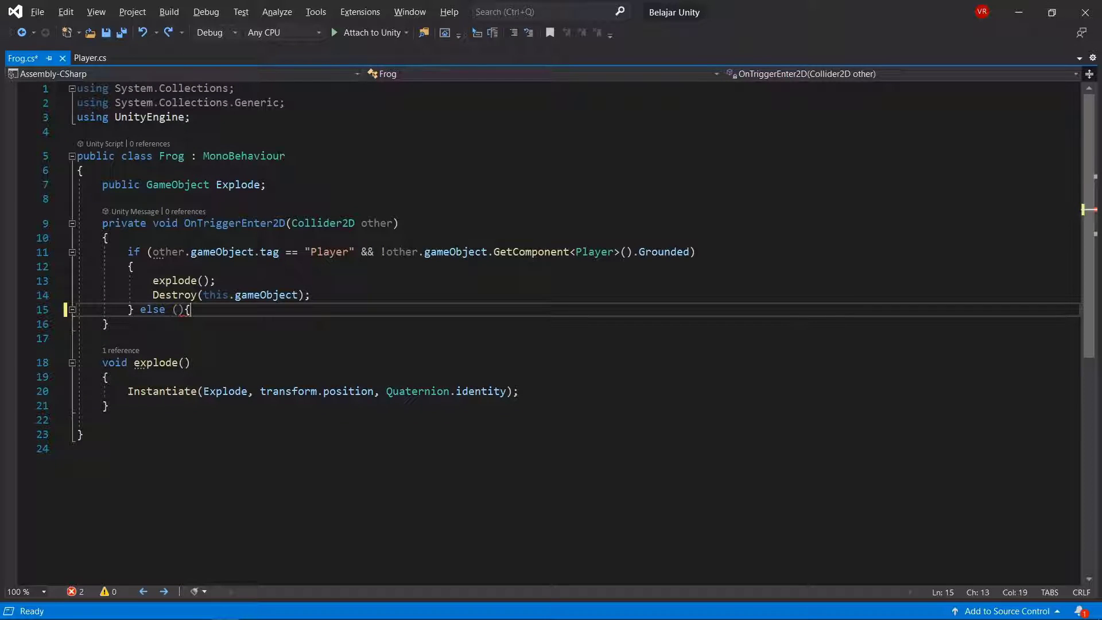
pyautogui.press('BackSpace')
pyautogui.write('{')
pyautogui.press('Return')
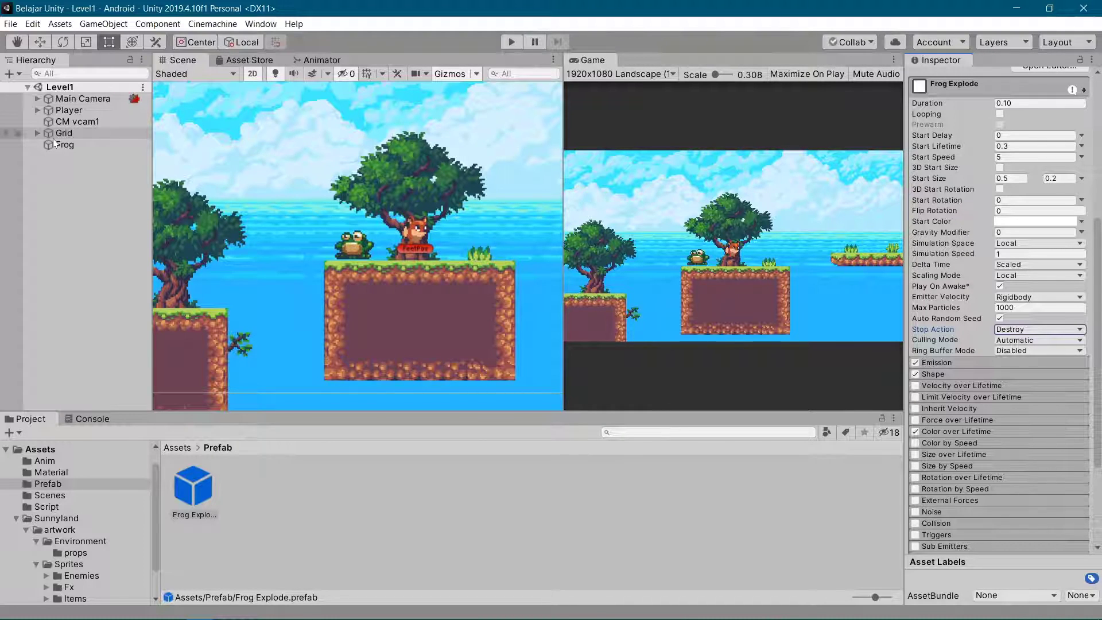
pyautogui.hotkey('alt', 'Tab')
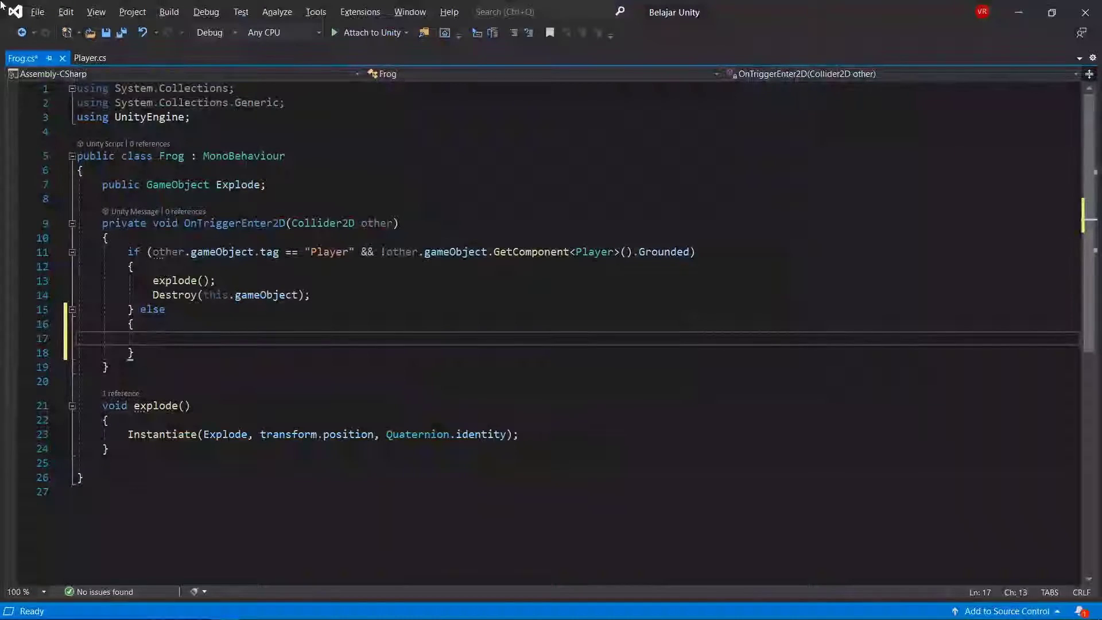
# Step: Add the directive using UnityEngine.SceneManagement; below using UnityEngine; in the Frog script
pyautogui.click(193, 116)
pyautogui.press('Return')
pyautogui.write('us')
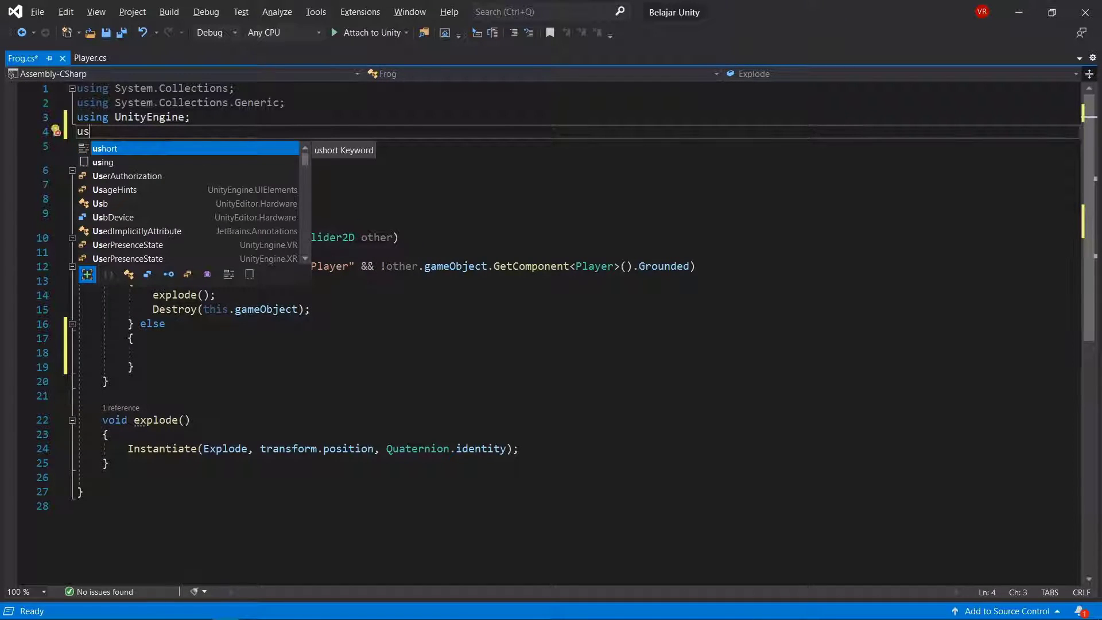
pyautogui.write('ing uni')
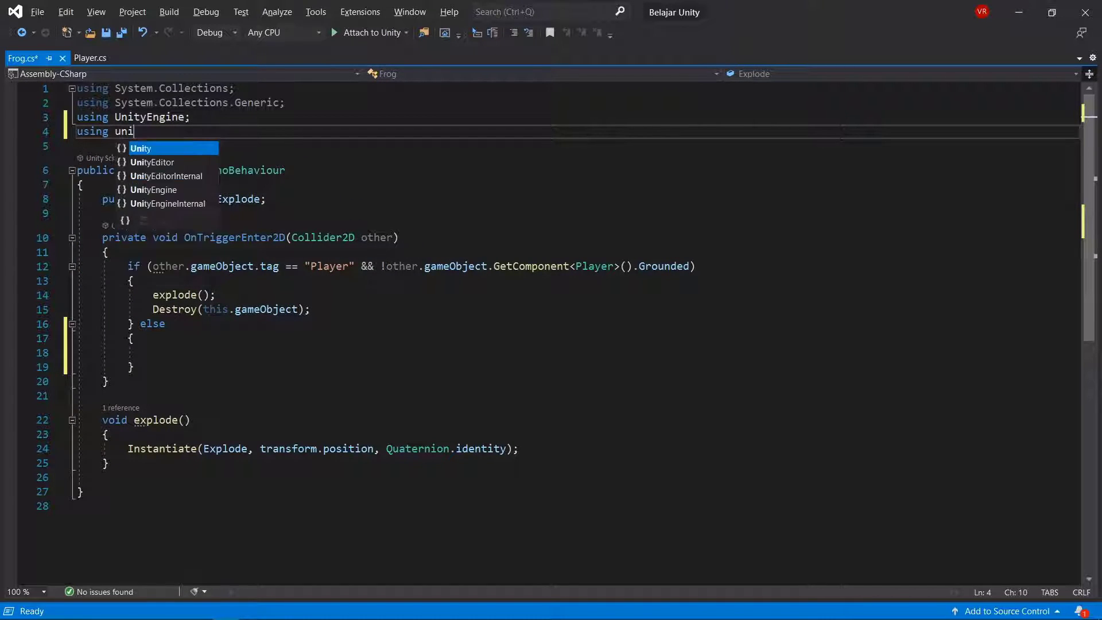
pyautogui.press('Down')
pyautogui.press('Down')
pyautogui.press('Down')
pyautogui.press('Tab')
pyautogui.write('.sce')
pyautogui.press('Tab')
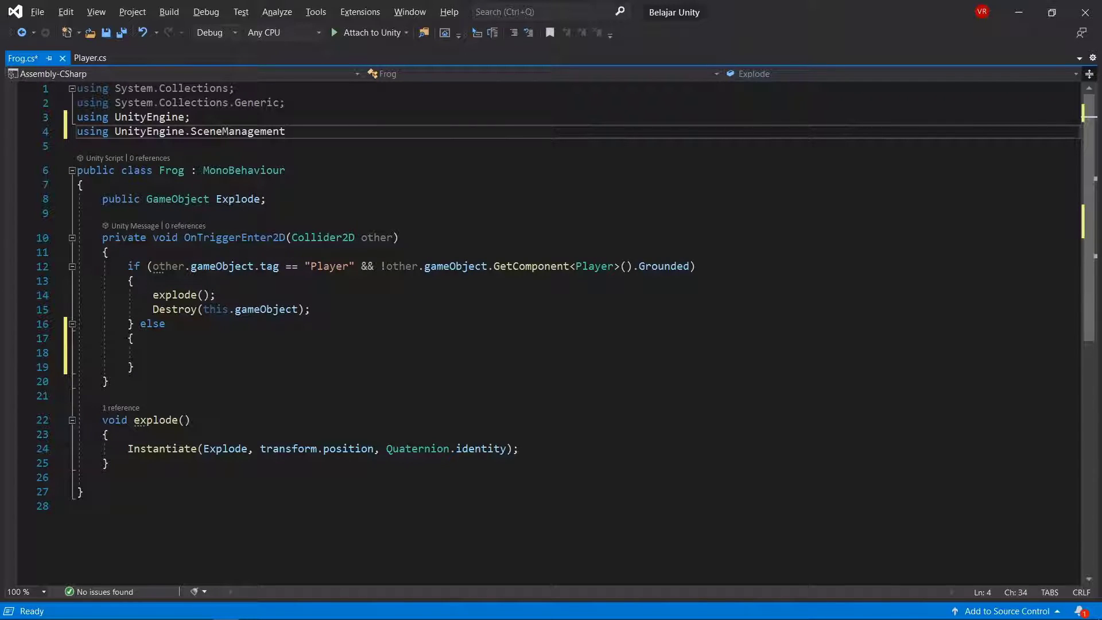
pyautogui.write(';')
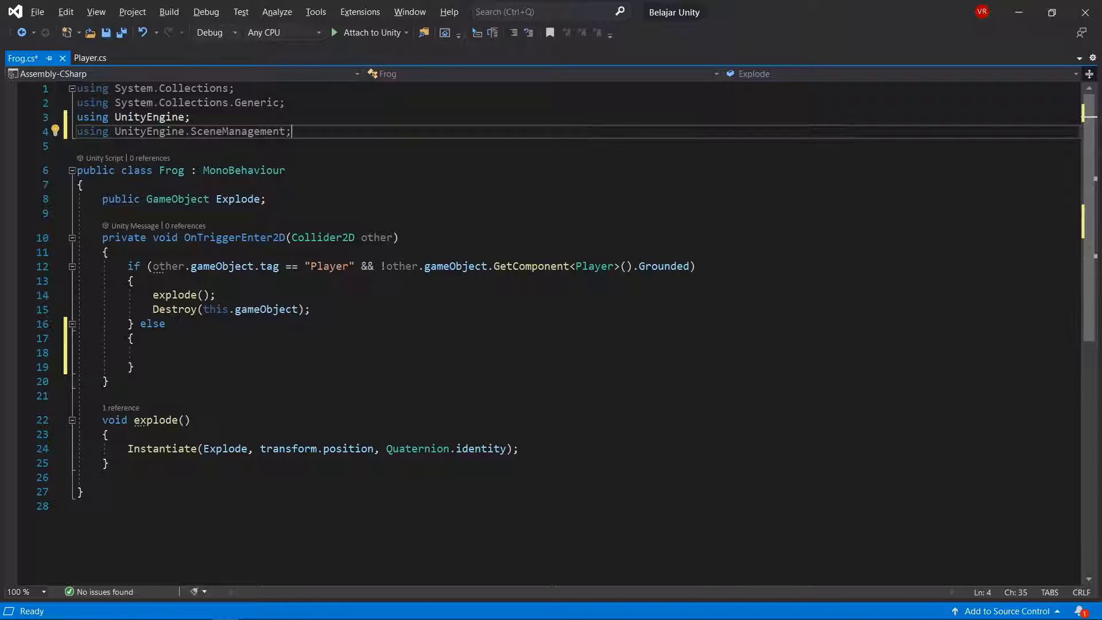
# Step: Start a SceneManager.LoadScene() call inside the else block, leaving its argument empty
pyautogui.click(153, 353)
pyautogui.write('sceneManager.')
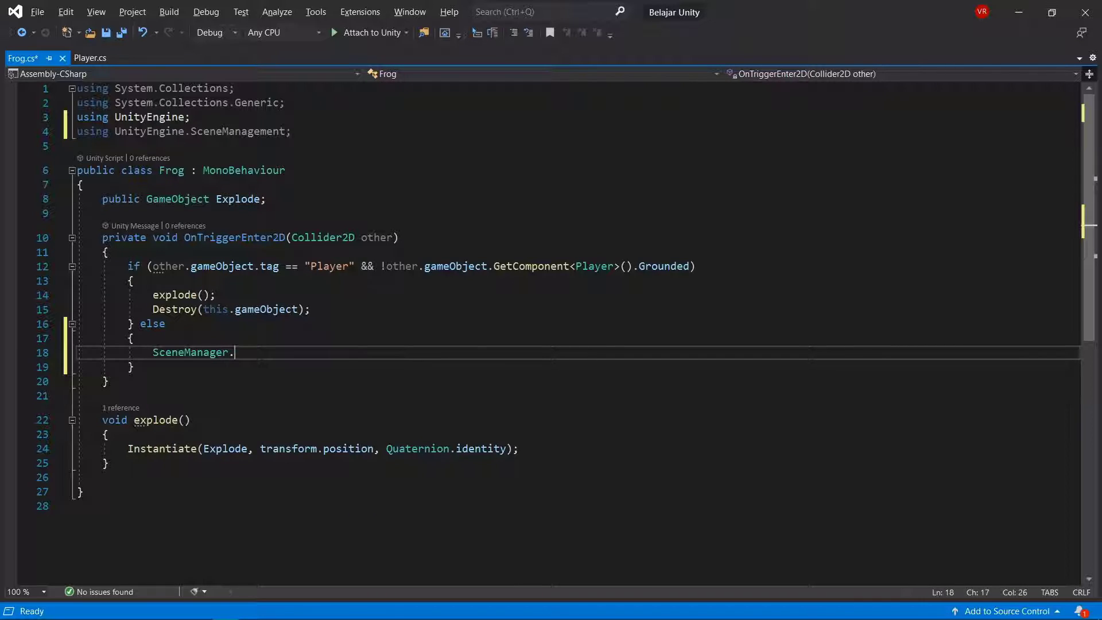
pyautogui.write('LoadScene(')
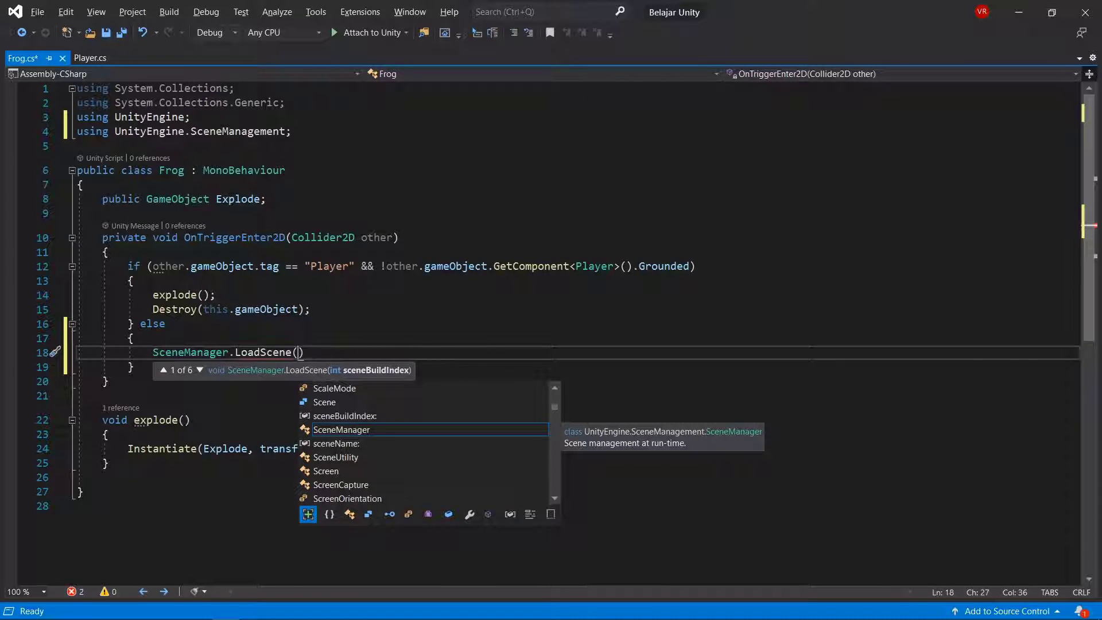
# Step: Switch to Unity, open the Build Settings, and add the Level1 scene to Scenes In Build
pyautogui.hotkey('alt', 'Tab')
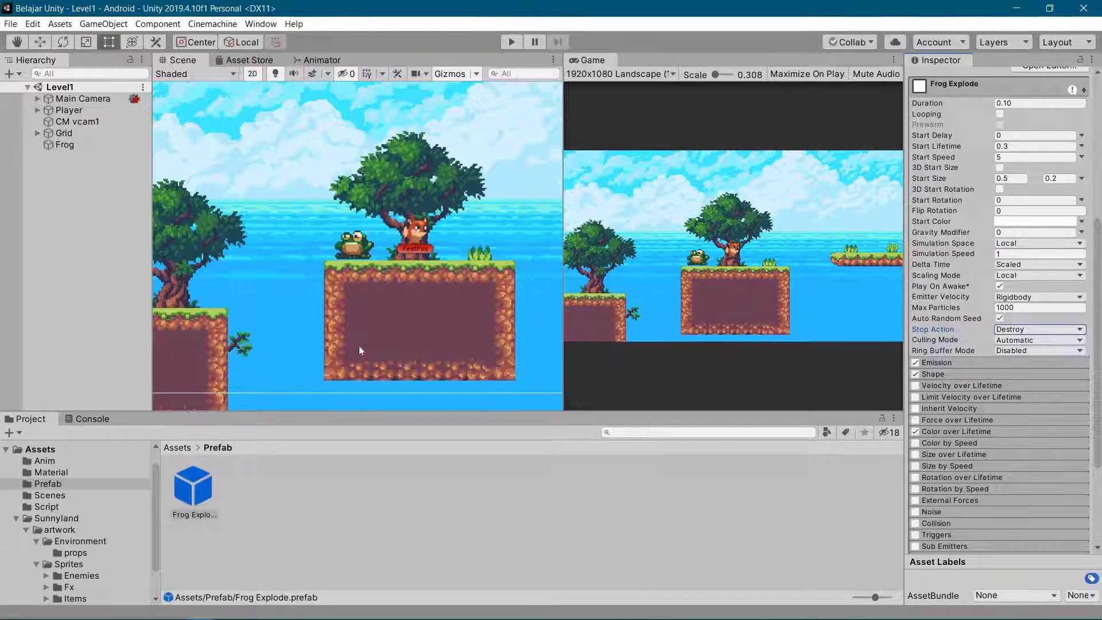
pyautogui.click(302, 487)
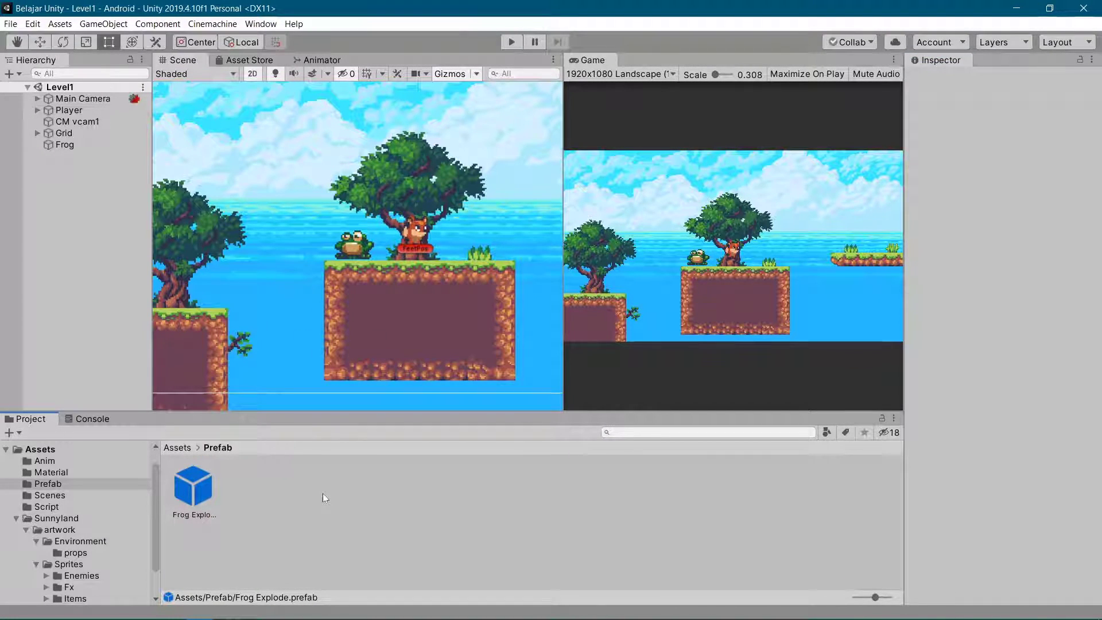
pyautogui.hotkey('ctrl', 'shift', 'b')
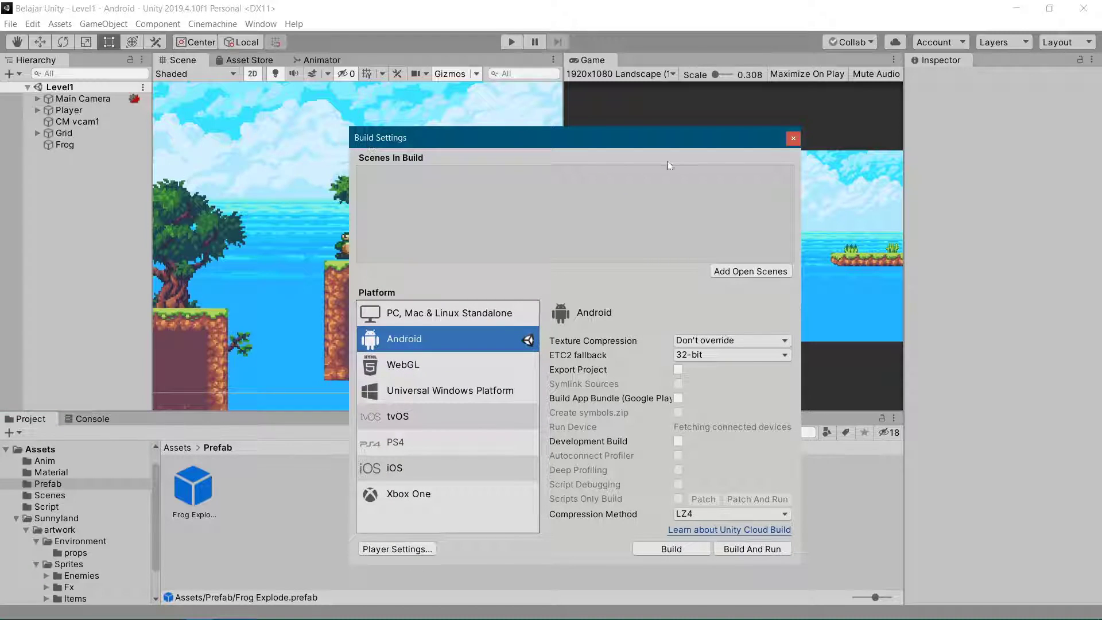
pyautogui.click(792, 139)
pyautogui.click(10, 23)
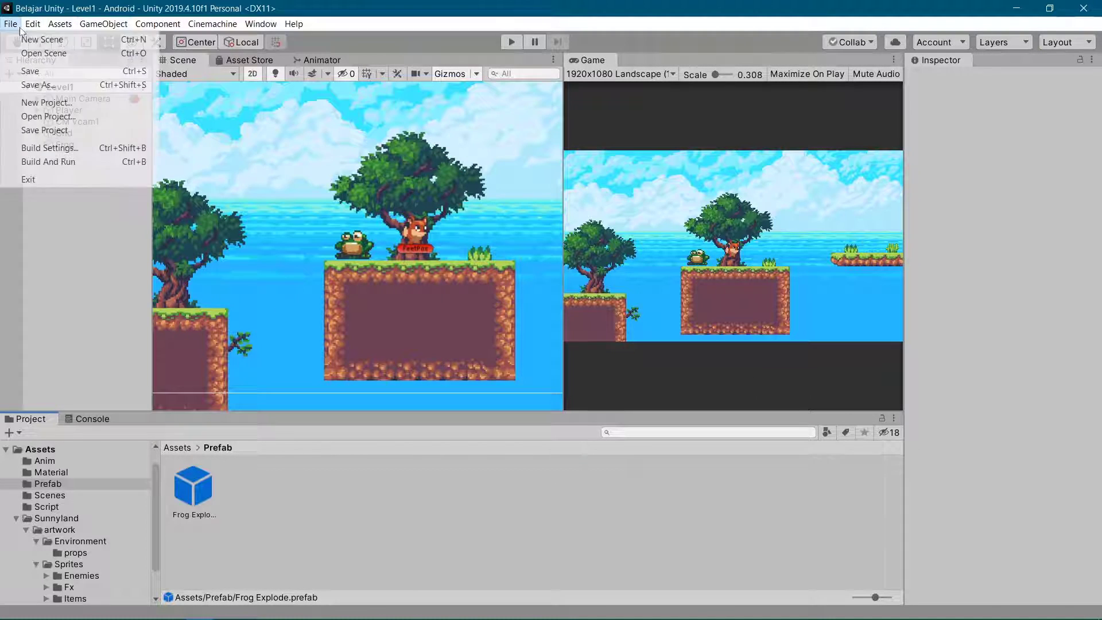
pyautogui.click(50, 148)
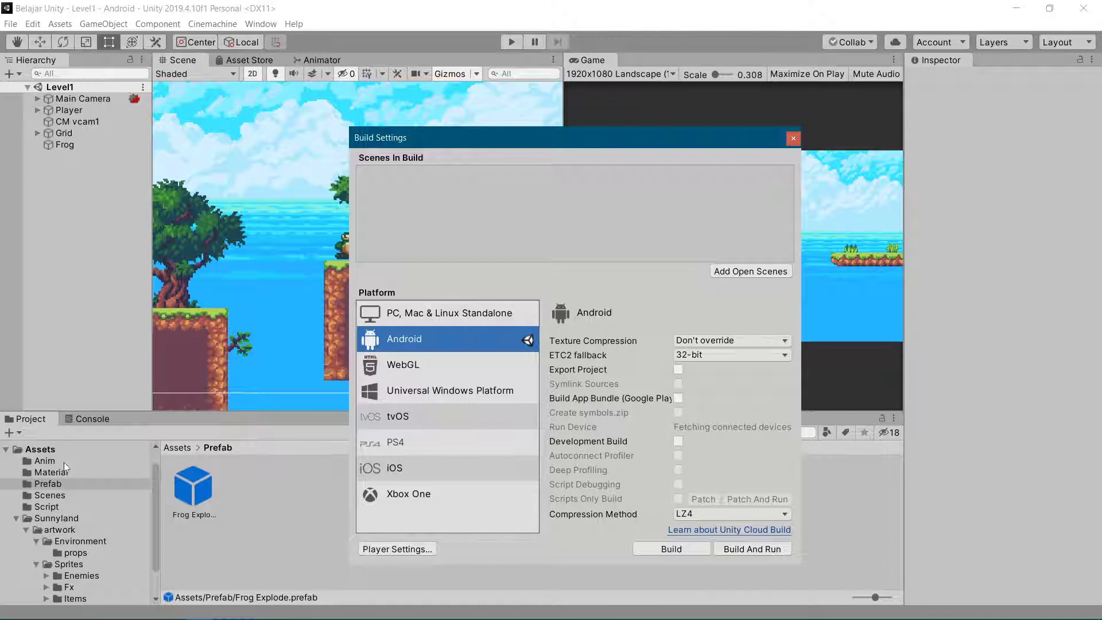
pyautogui.click(59, 494)
pyautogui.moveTo(195, 494); pyautogui.dragTo(460, 225)
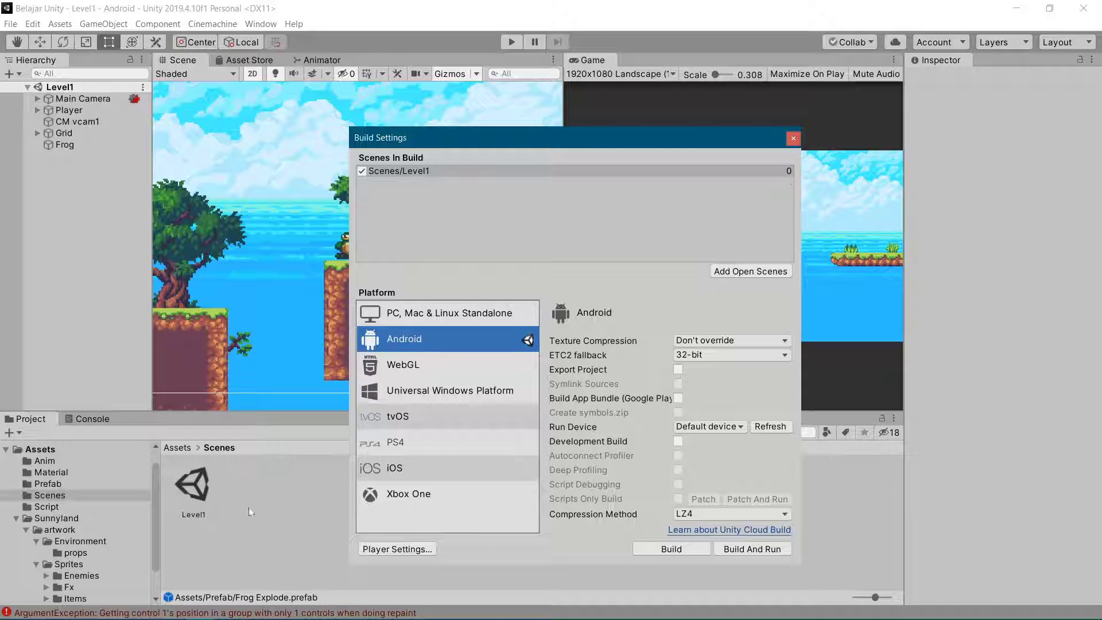
# Step: Open the logged error in the Console, clear it, and return to the project's Scenes folder
pyautogui.click(177, 615)
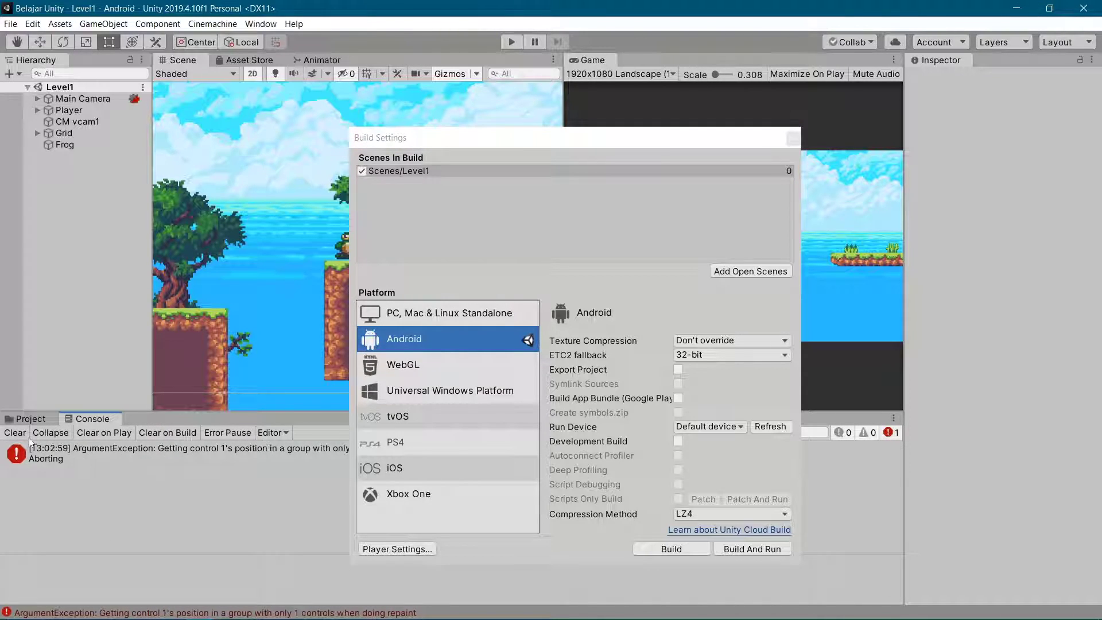
pyautogui.click(15, 432)
pyautogui.click(31, 418)
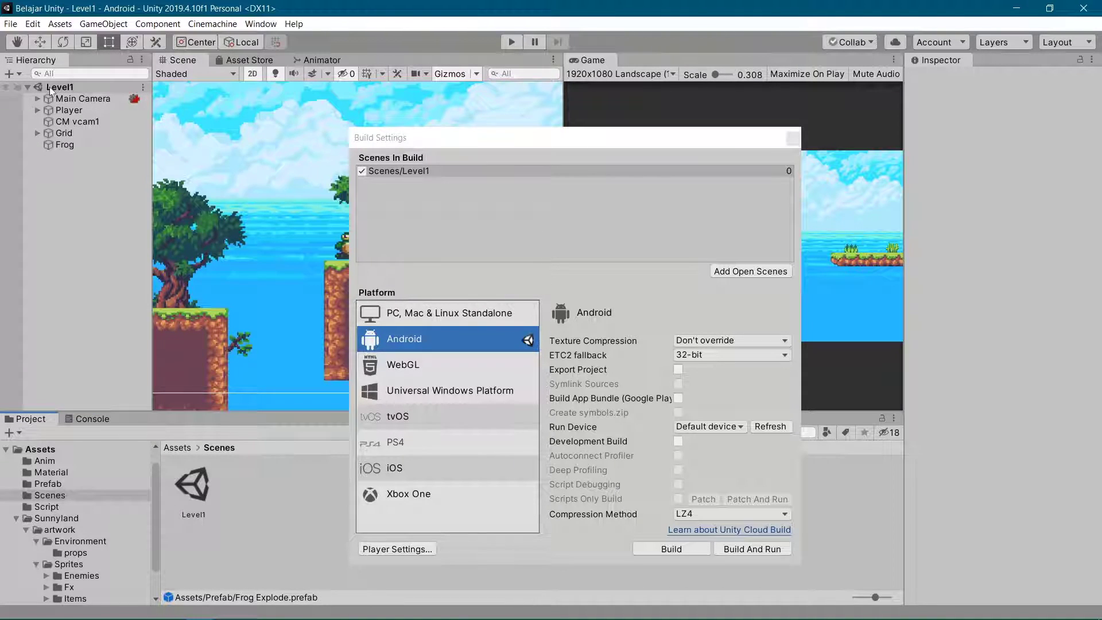
# Step: Check Level1's build index, complete the script call as SceneManager.LoadScene(0); in Visual Studio, and return to Unity's Build Settings
pyautogui.click(702, 171)
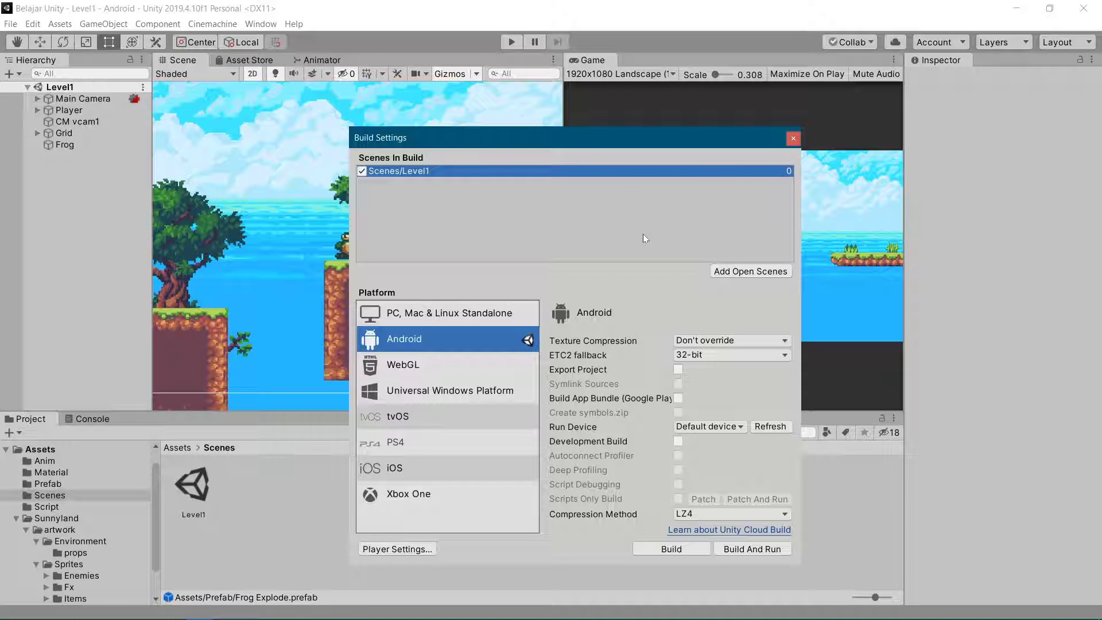
pyautogui.hotkey('alt', 'Tab')
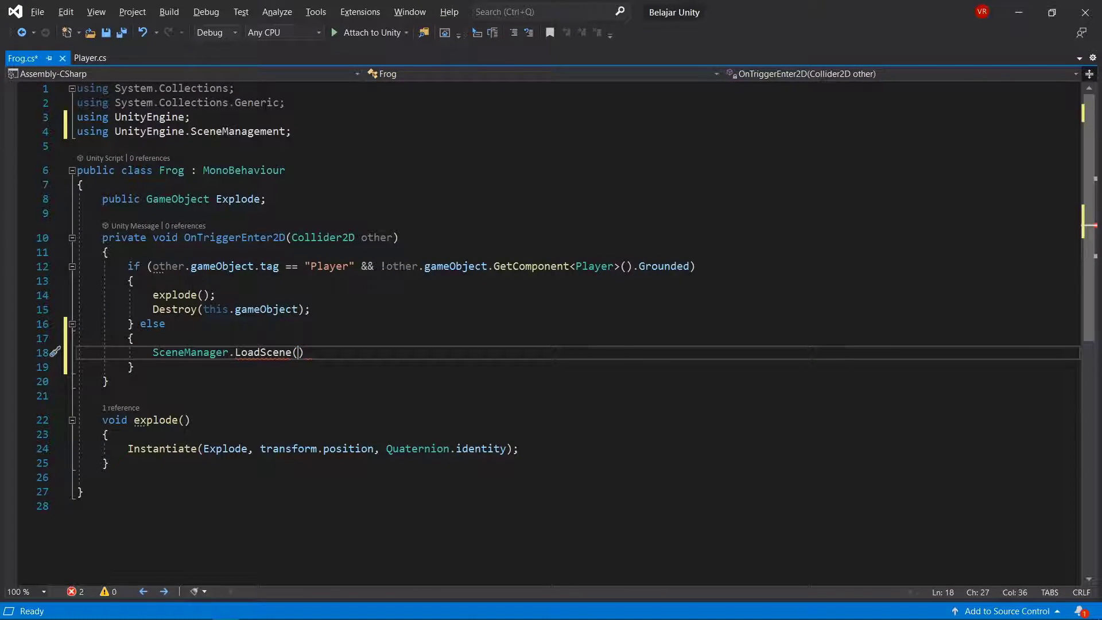
pyautogui.write('0);')
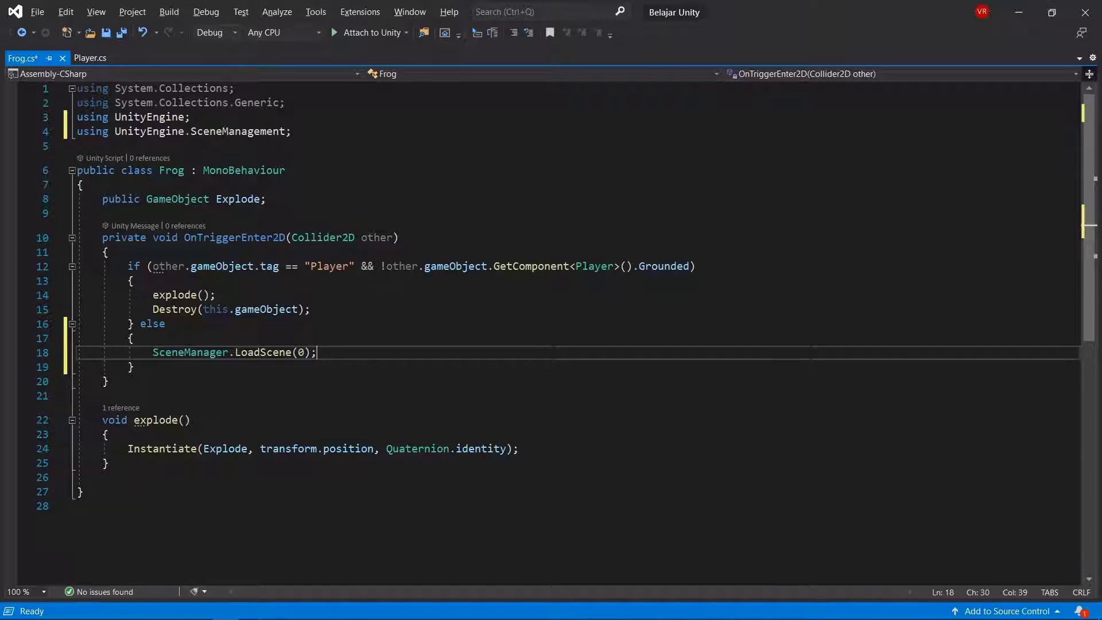
pyautogui.hotkey('alt', 'Tab')
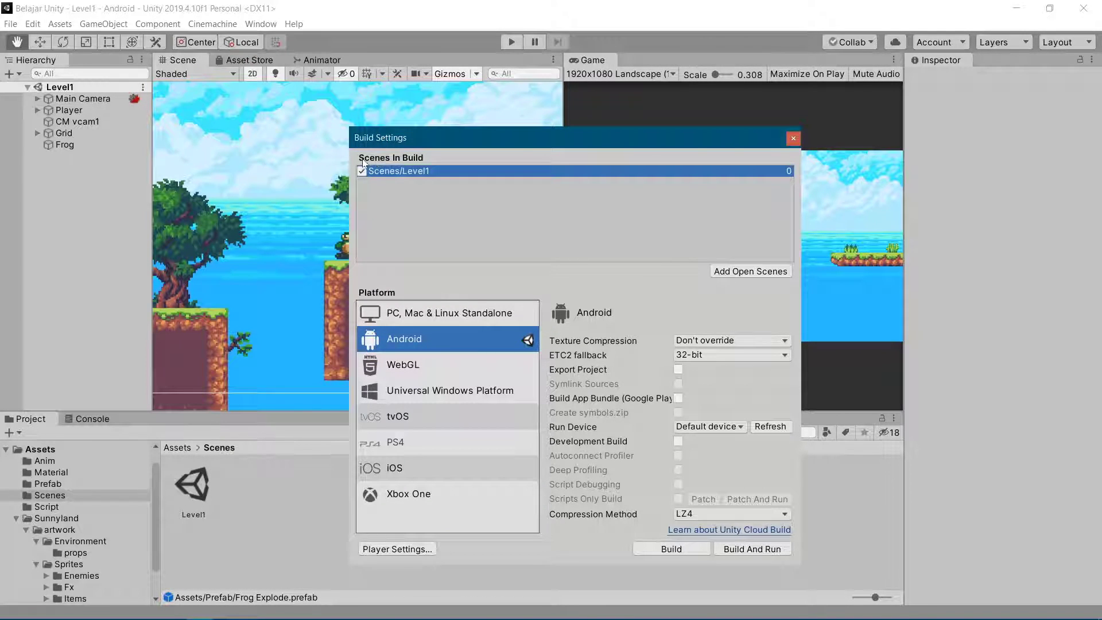
pyautogui.press('t')
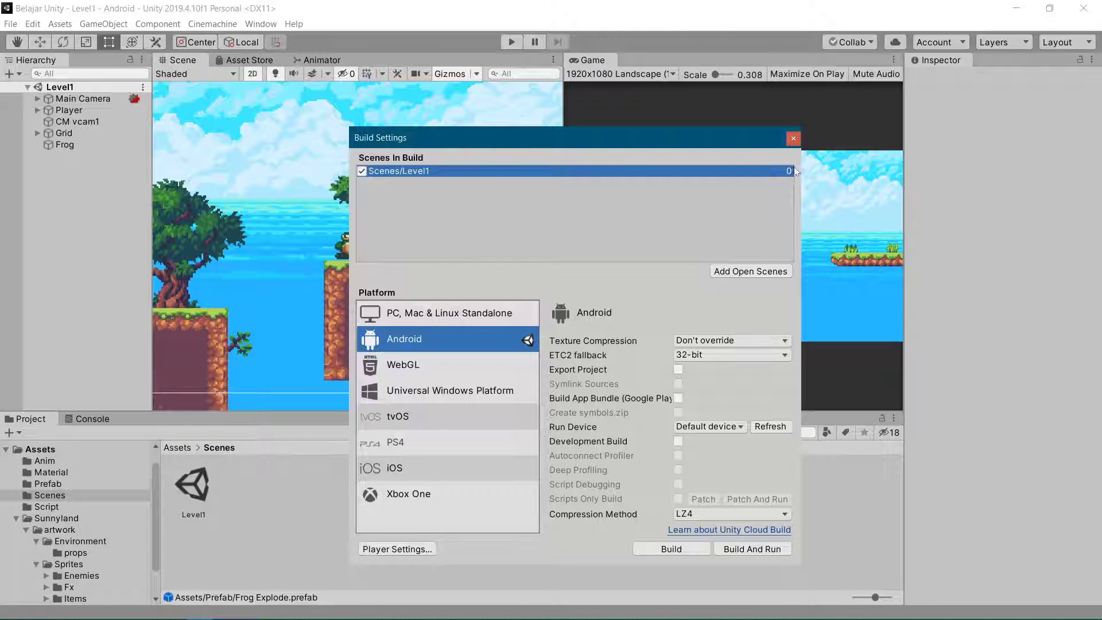
# Step: Switch to Visual Studio, change the LoadScene index to 1, and save the Frog script
pyautogui.hotkey('alt', 'Tab')
pyautogui.press('Left')
pyautogui.press('Left')
pyautogui.press('BackSpace')
pyautogui.write('1')
pyautogui.hotkey('ctrl', 's')
# Step: Return to Unity, close the Build Settings, play-test touching the frog, inspect the Console errors, stop the game, and clear the Console
pyautogui.hotkey('alt', 'Tab')
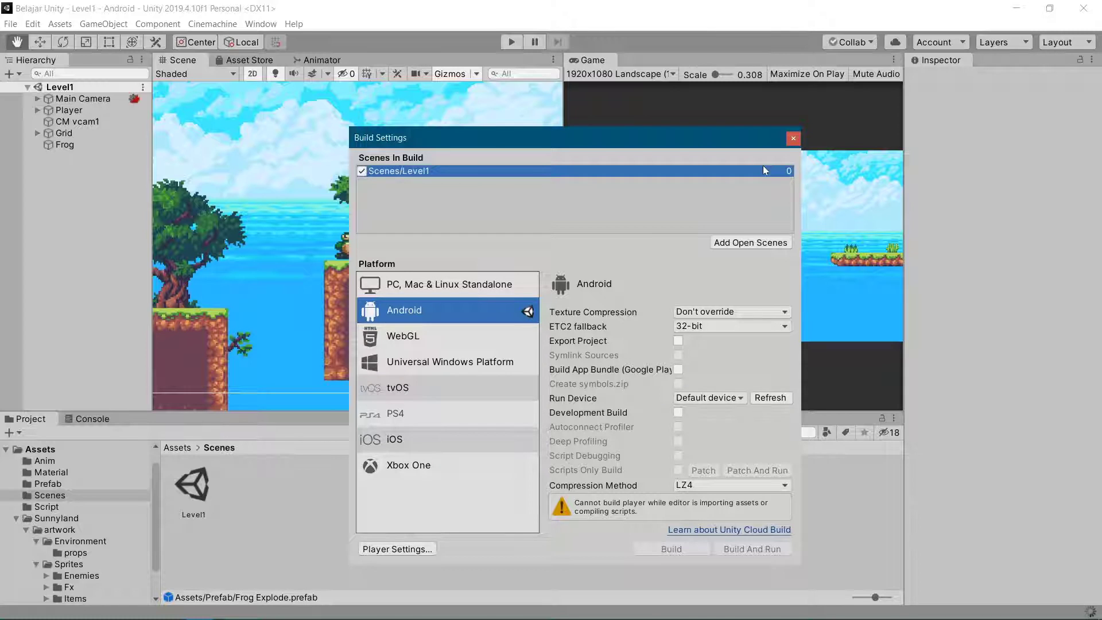
pyautogui.click(793, 138)
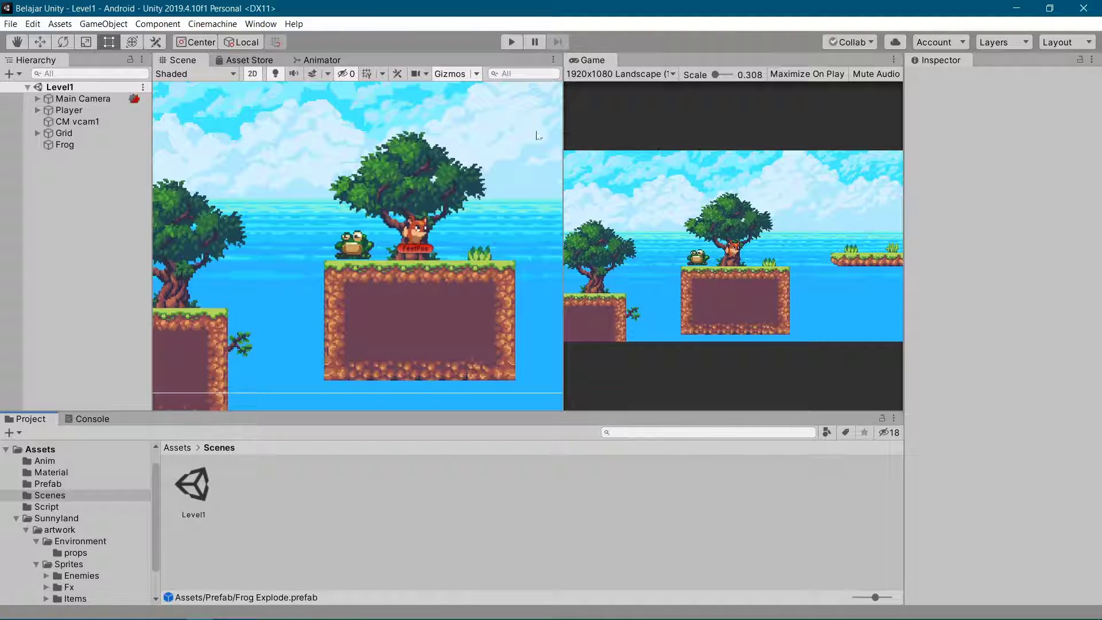
pyautogui.click(512, 45)
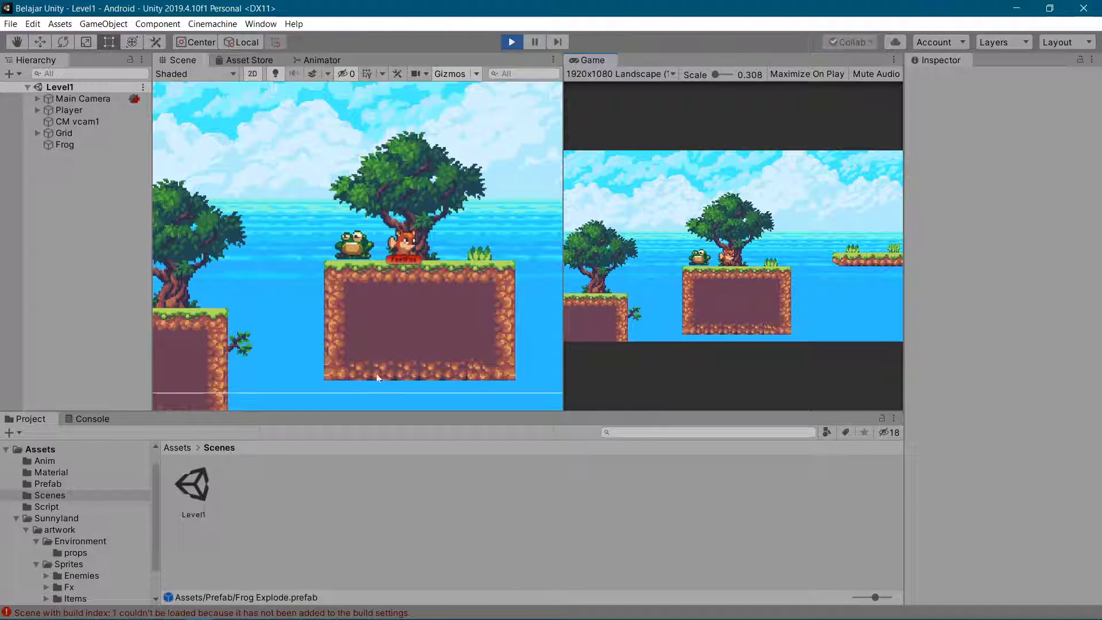
pyautogui.click(245, 610)
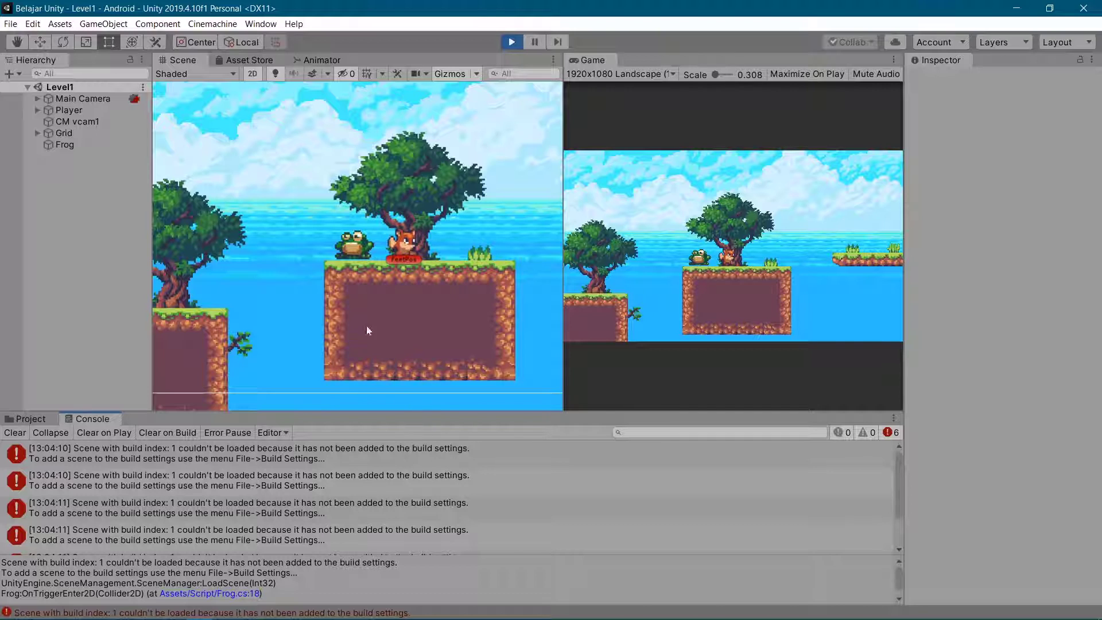
pyautogui.click(511, 42)
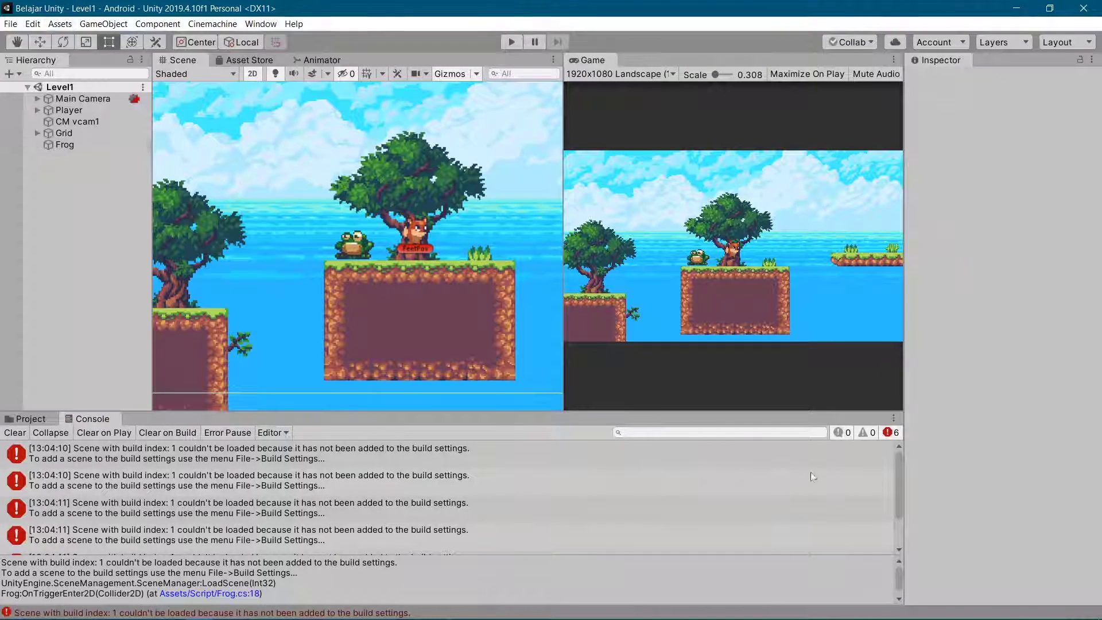
pyautogui.click(15, 432)
# Step: Switch to Visual Studio, set the LoadScene index back to 0, and save the Frog script
pyautogui.hotkey('alt', 'Tab')
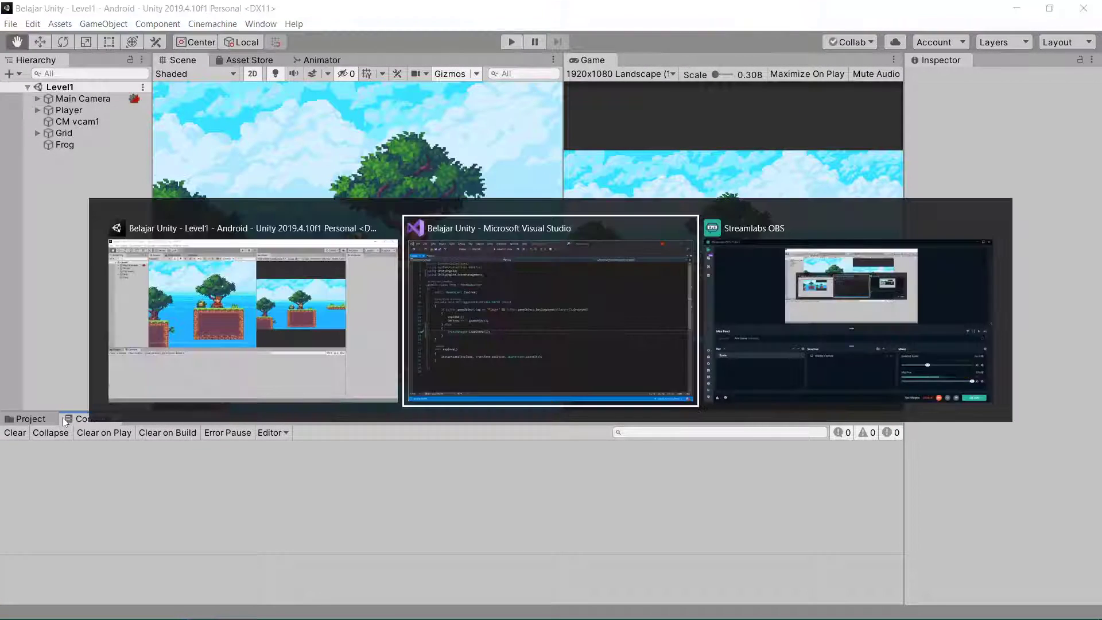
pyautogui.press('BackSpace')
pyautogui.write('0')
pyautogui.hotkey('ctrl', 's')
# Step: Switch to Unity, play-test walking the player into the frog from the side several times, and stop the game
pyautogui.hotkey('alt', 'Tab')
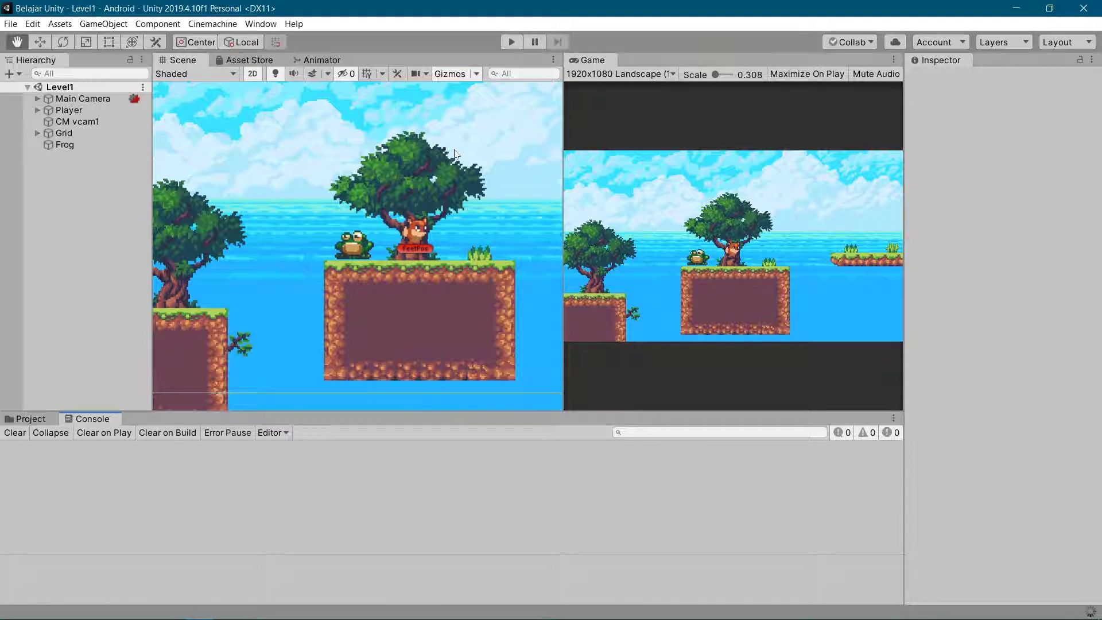
pyautogui.press('t')
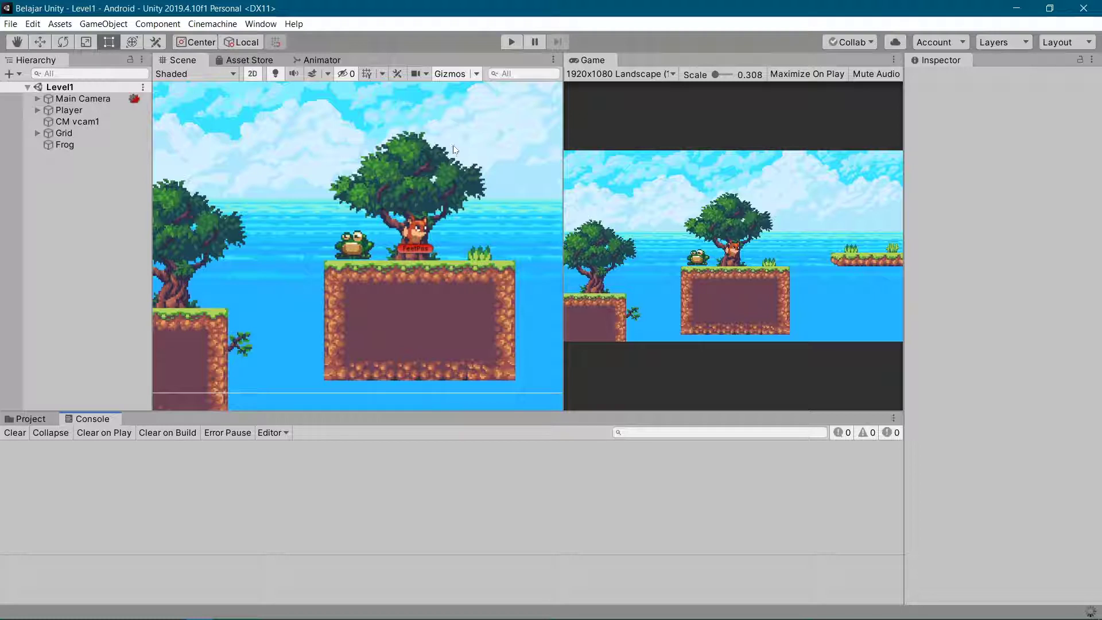
pyautogui.click(509, 42)
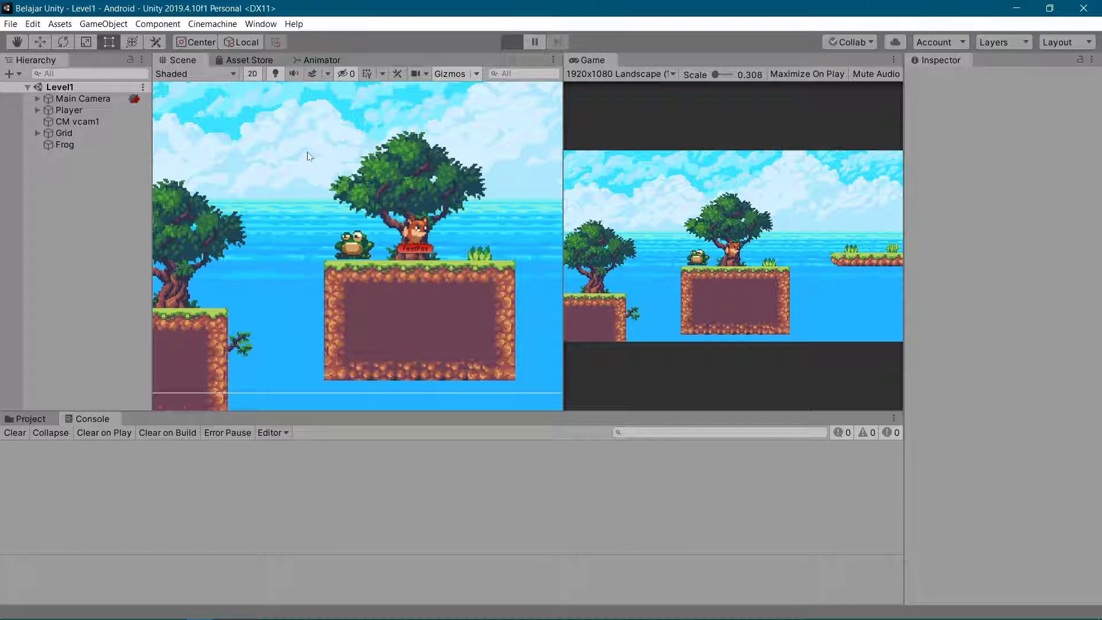
pyautogui.press('Left')
pyautogui.press('Right')
pyautogui.press('Left')
pyautogui.press('Right')
pyautogui.press('Right')
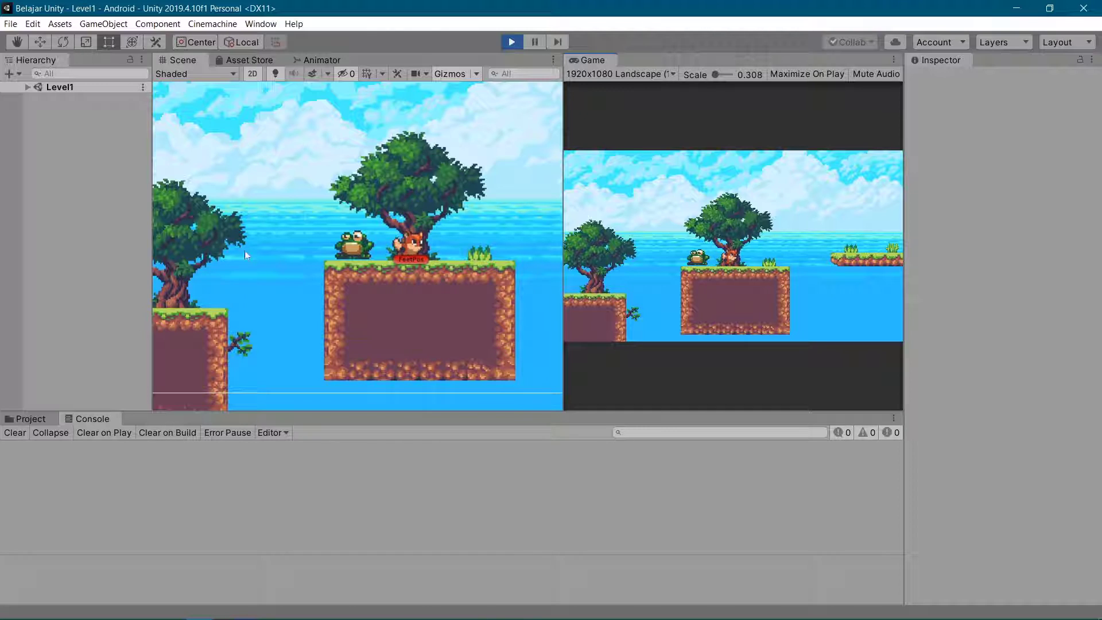
pyautogui.press('Right')
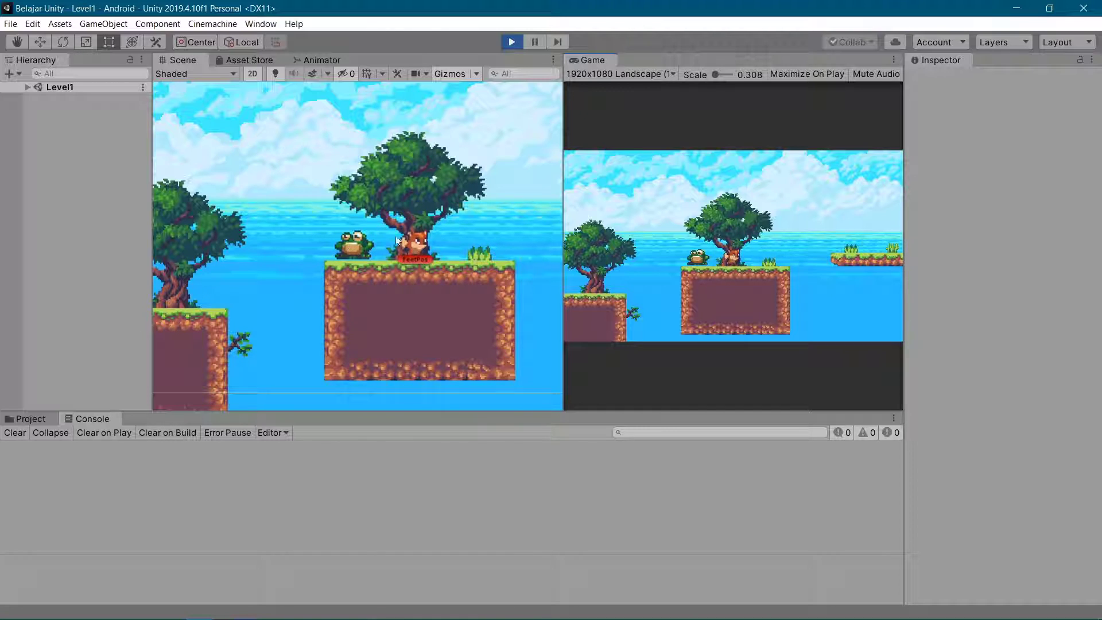
pyautogui.press('Left')
pyautogui.press('Right')
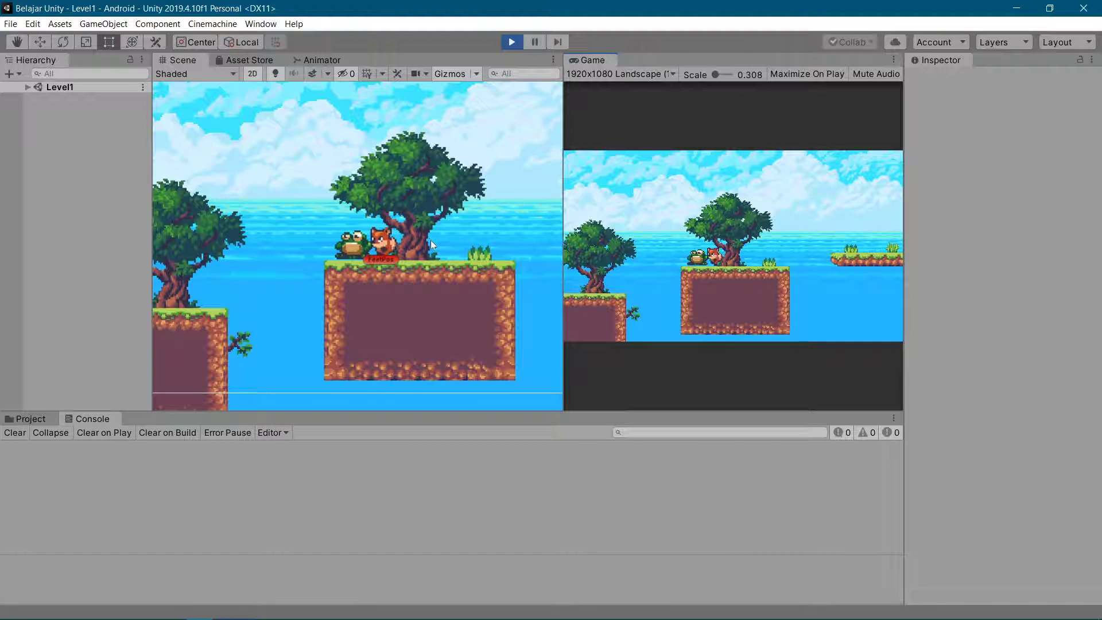
pyautogui.press('Right')
pyautogui.click(69, 87)
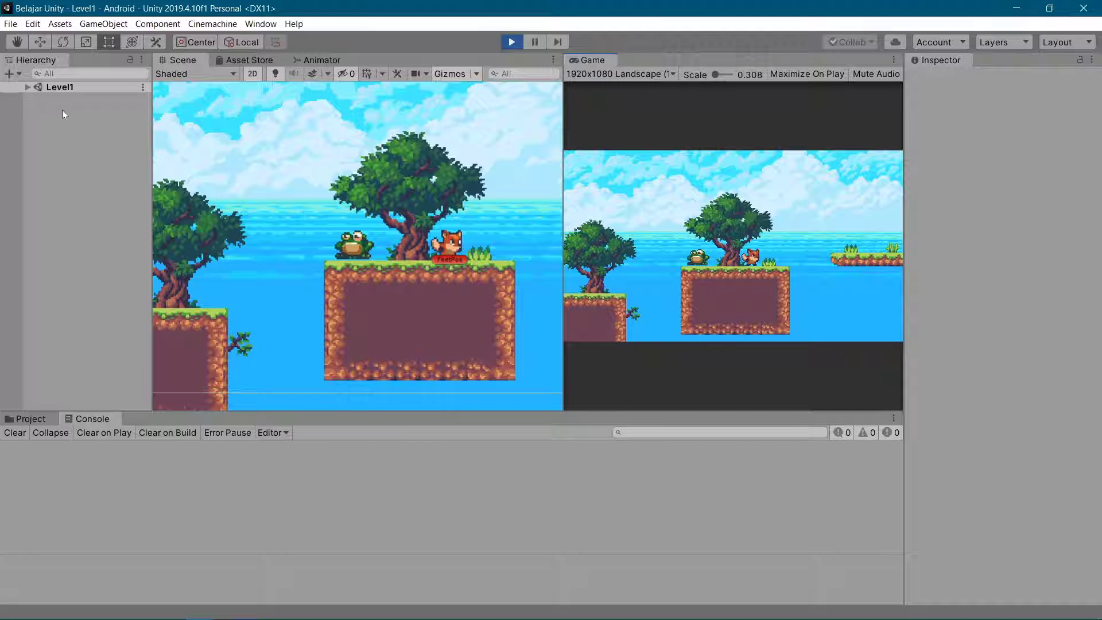
pyautogui.press('Left')
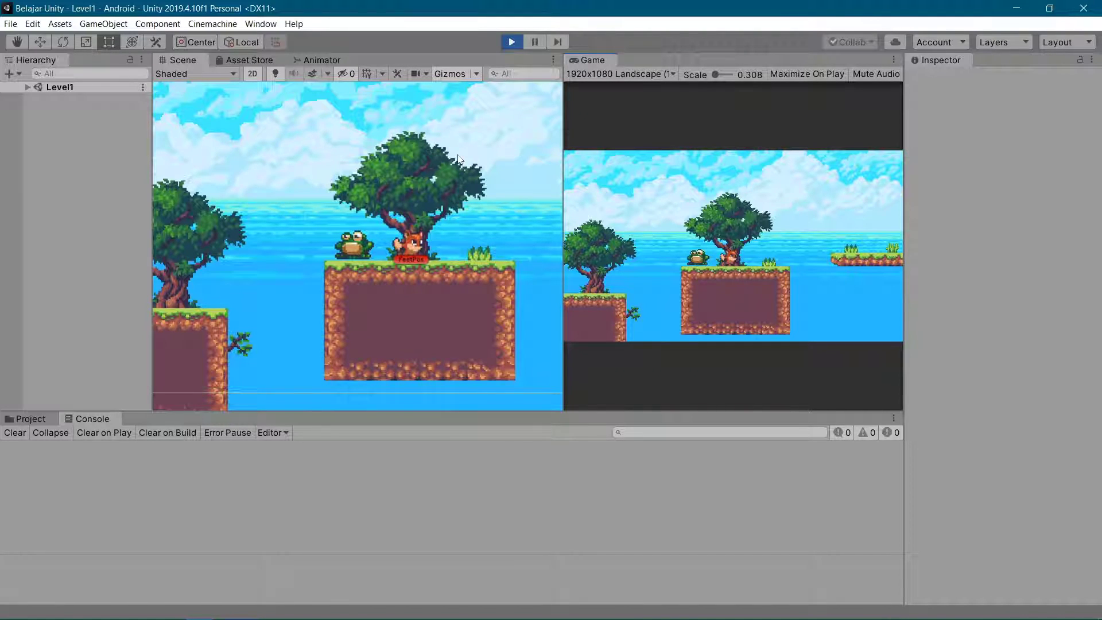
pyautogui.click(512, 41)
pyautogui.hotkey('alt', 'Tab')
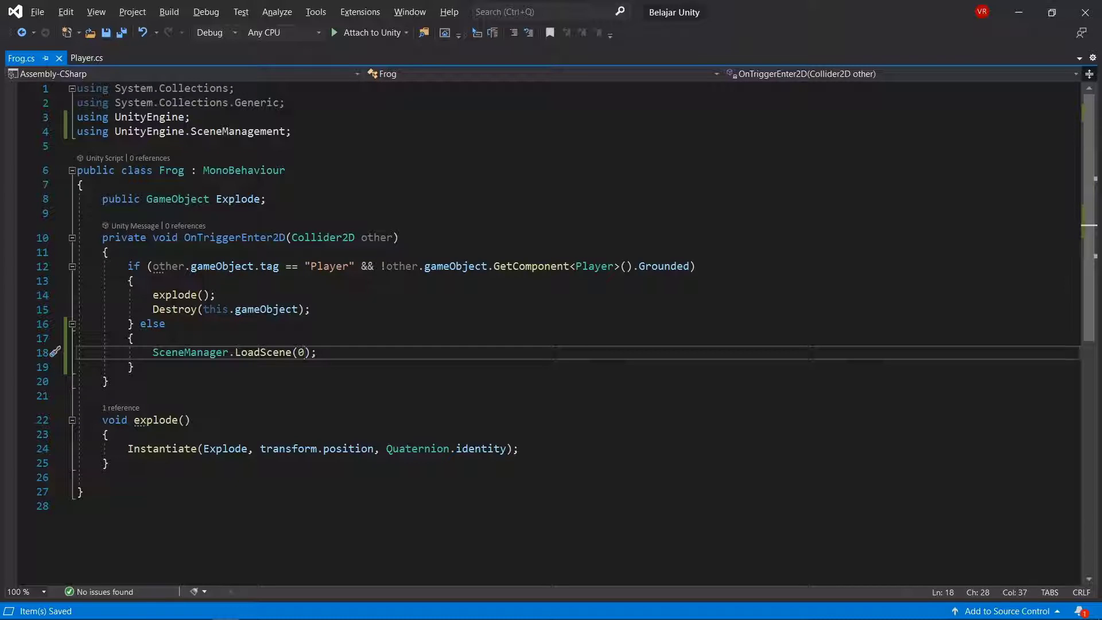
pyautogui.press('Up')
pyautogui.press('Down')
pyautogui.press('Right')
pyautogui.press('Right')
pyautogui.hotkey('alt', 'Tab')
pyautogui.click(350, 359)
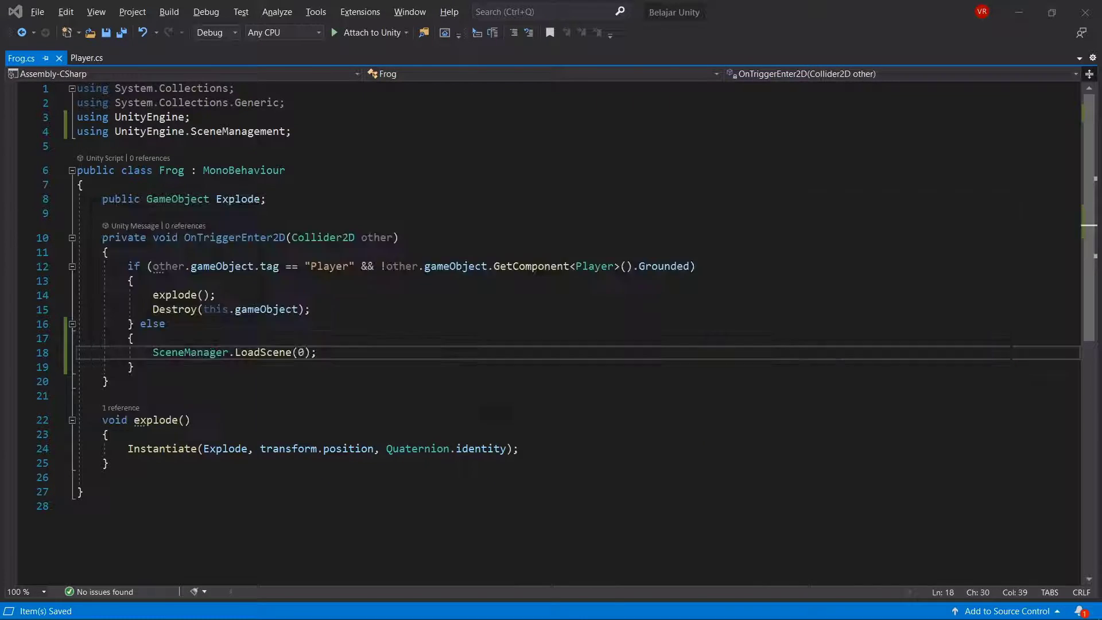
# Step: Glance at the Level1 scene in Unity, return to Visual Studio, and remove the 0 argument from the Frog script's LoadScene call
pyautogui.hotkey('alt', 'Tab')
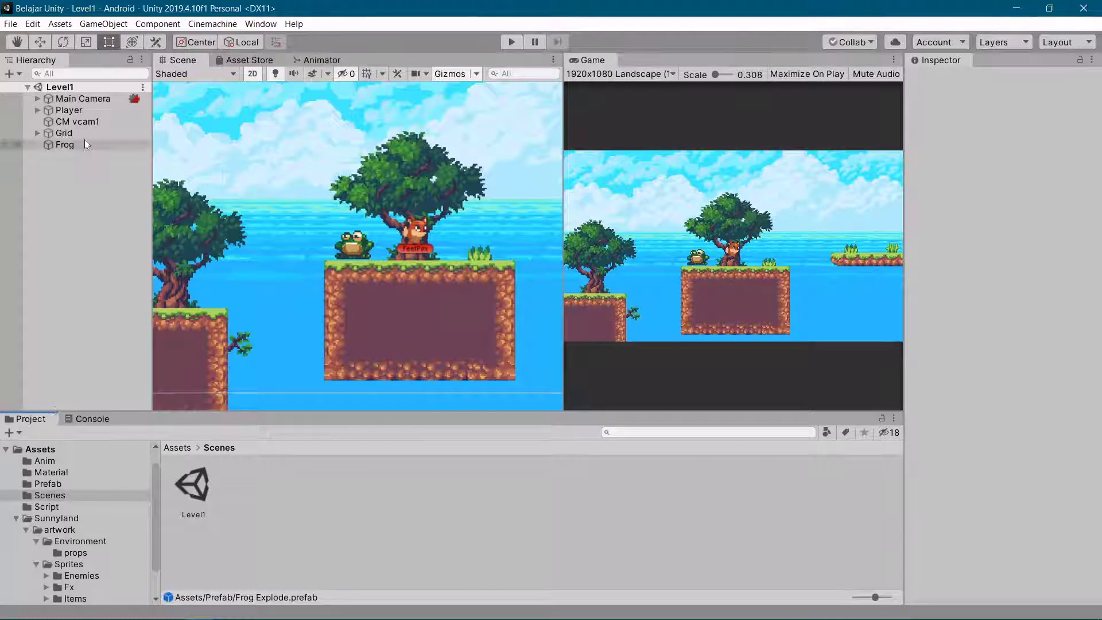
pyautogui.hotkey('alt', 'Tab')
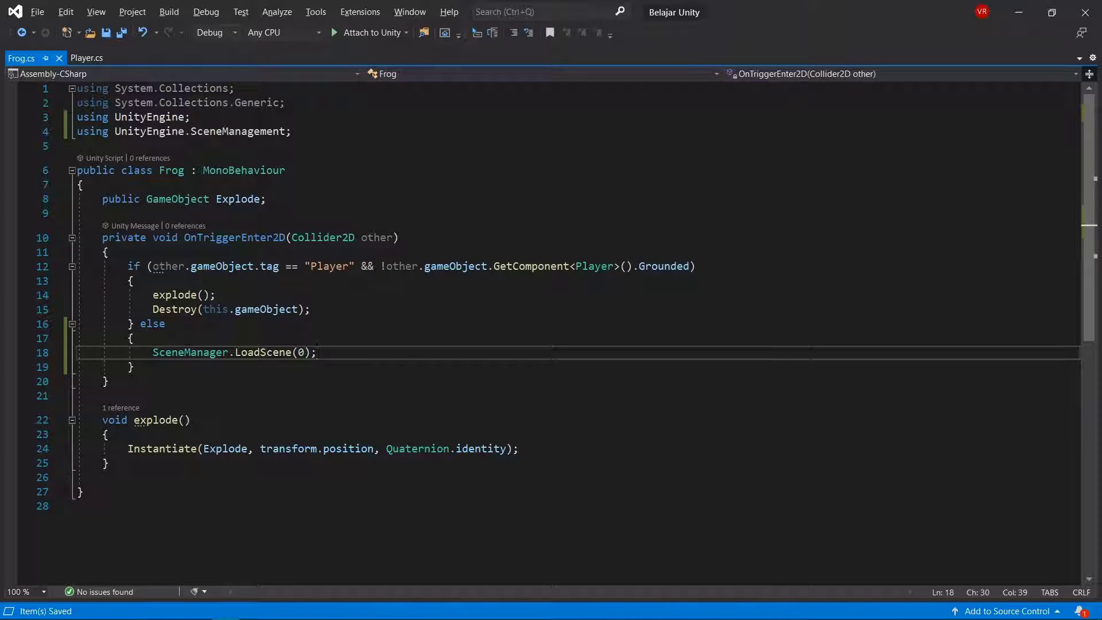
pyautogui.press('Left')
pyautogui.press('Left')
pyautogui.press('BackSpace')
pyautogui.write('get')
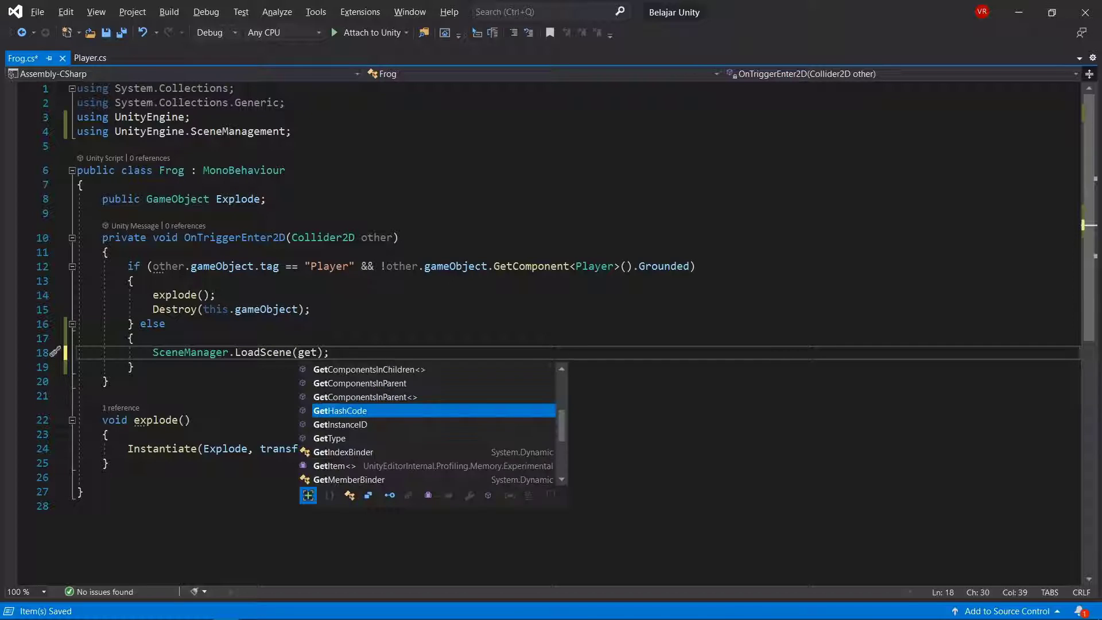
pyautogui.press('BackSpace')
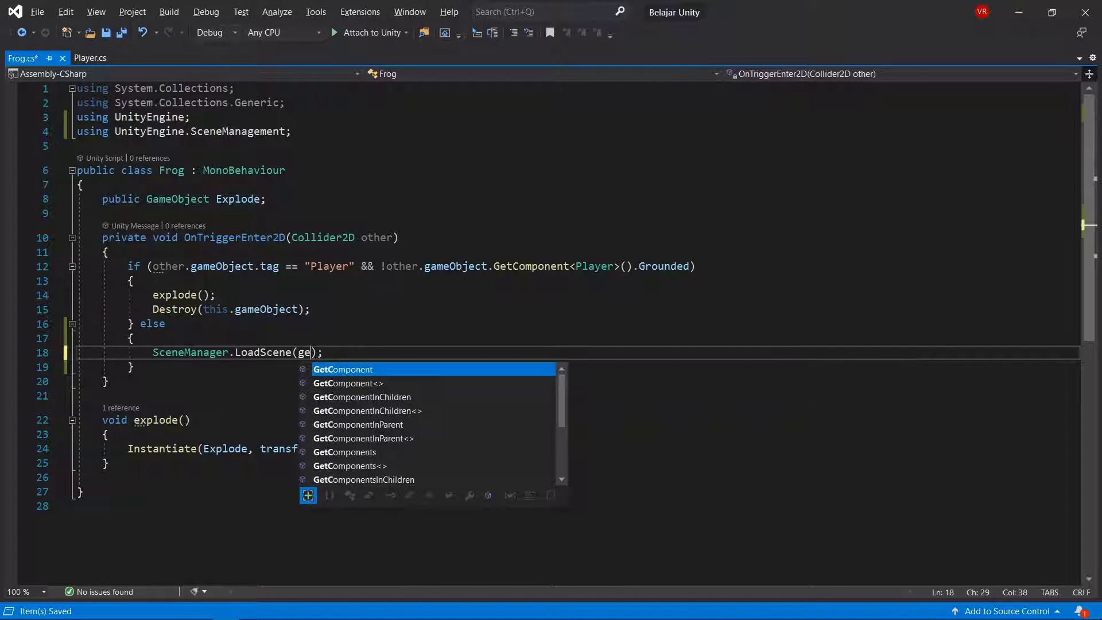
pyautogui.press('BackSpace')
pyautogui.press('BackSpace')
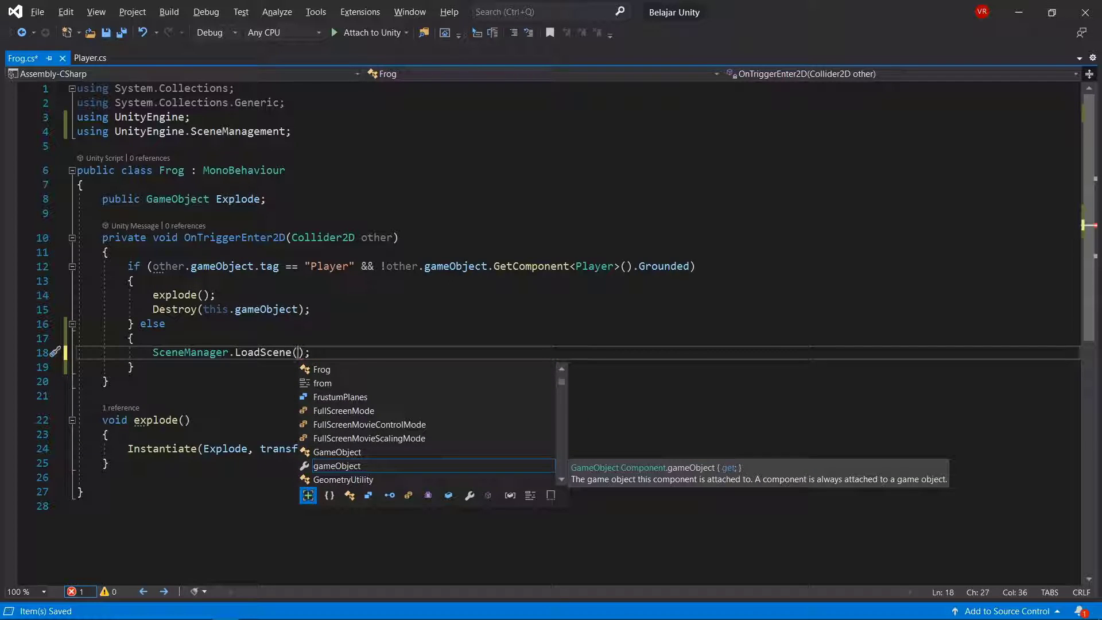
# Step: Enter SceneManager.GetActiveScene().buildIndex as the argument of the LoadScene call in the else block
pyautogui.write('sce')
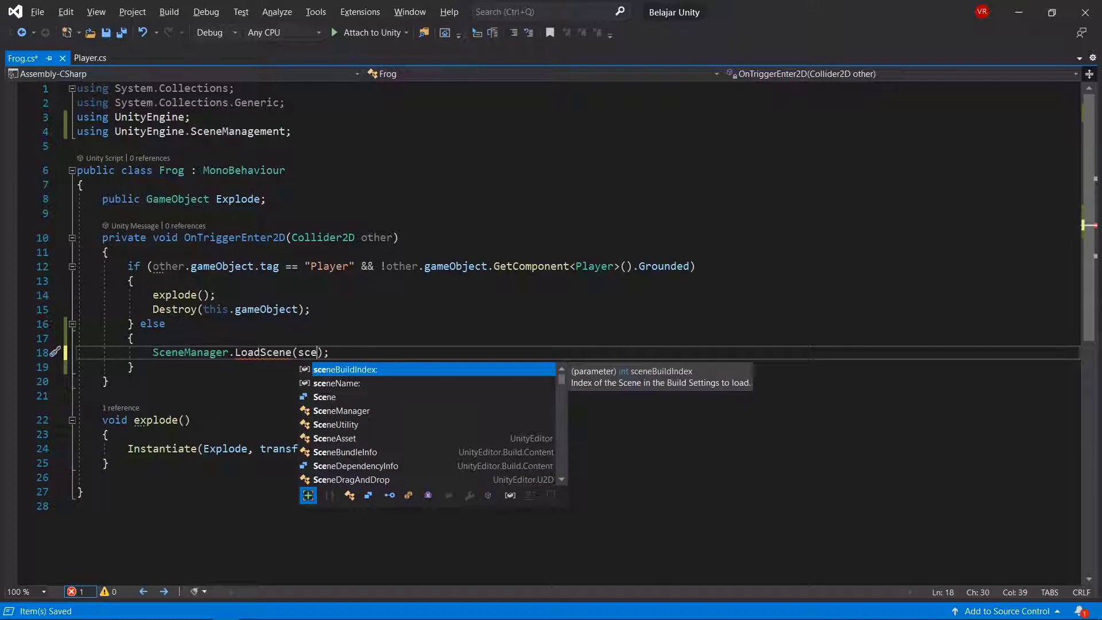
pyautogui.press('Down')
pyautogui.press('Down')
pyautogui.press('Down')
pyautogui.press('Tab')
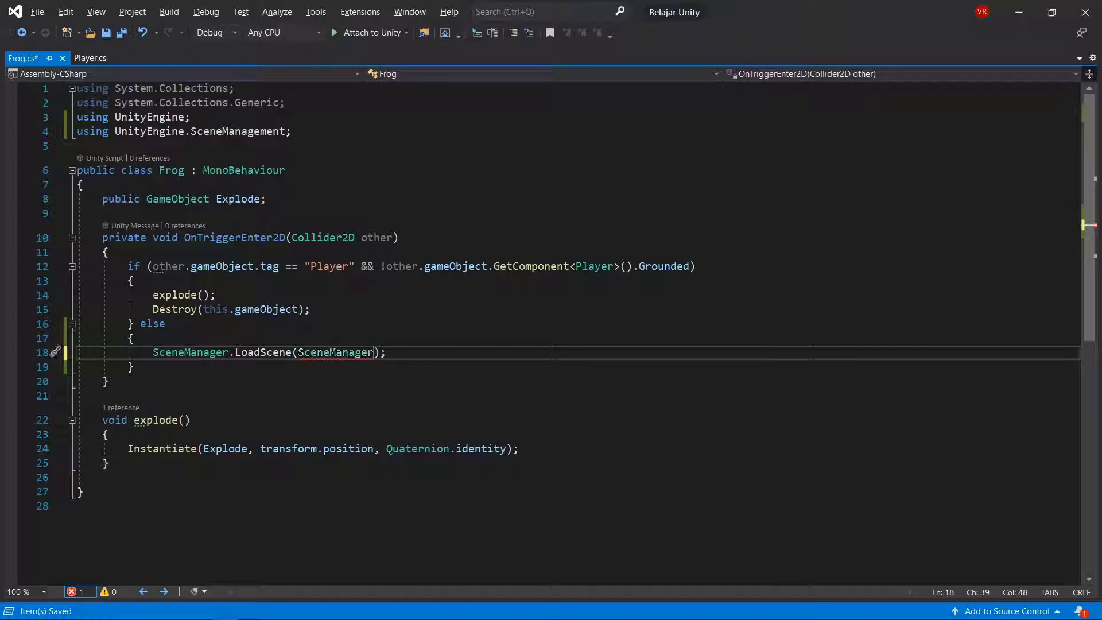
pyautogui.write('.get')
pyautogui.press('Tab')
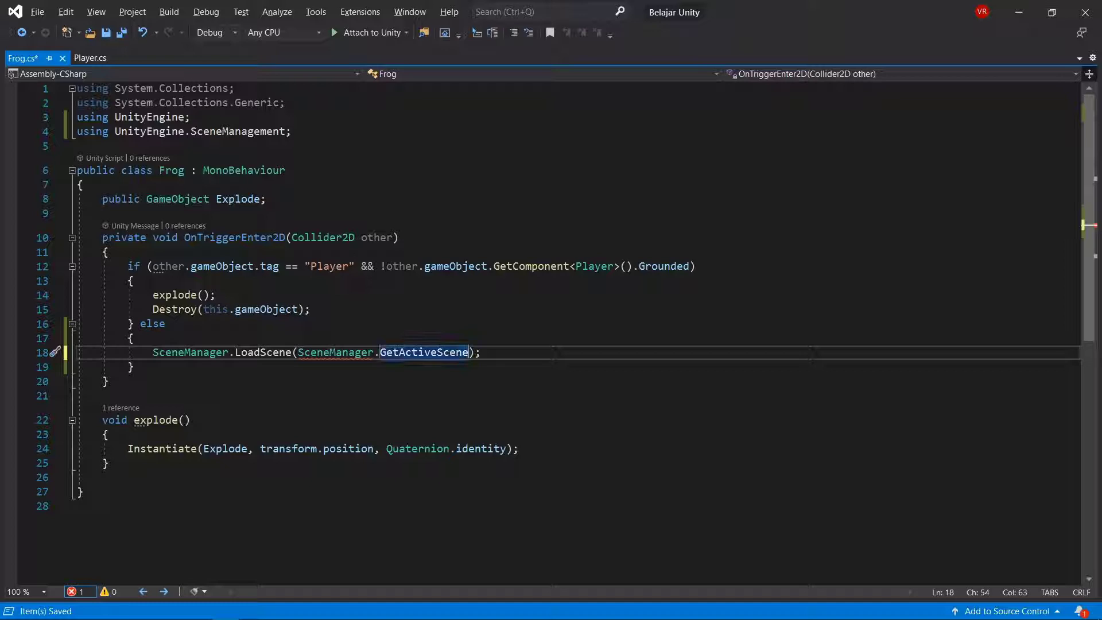
pyautogui.write('()')
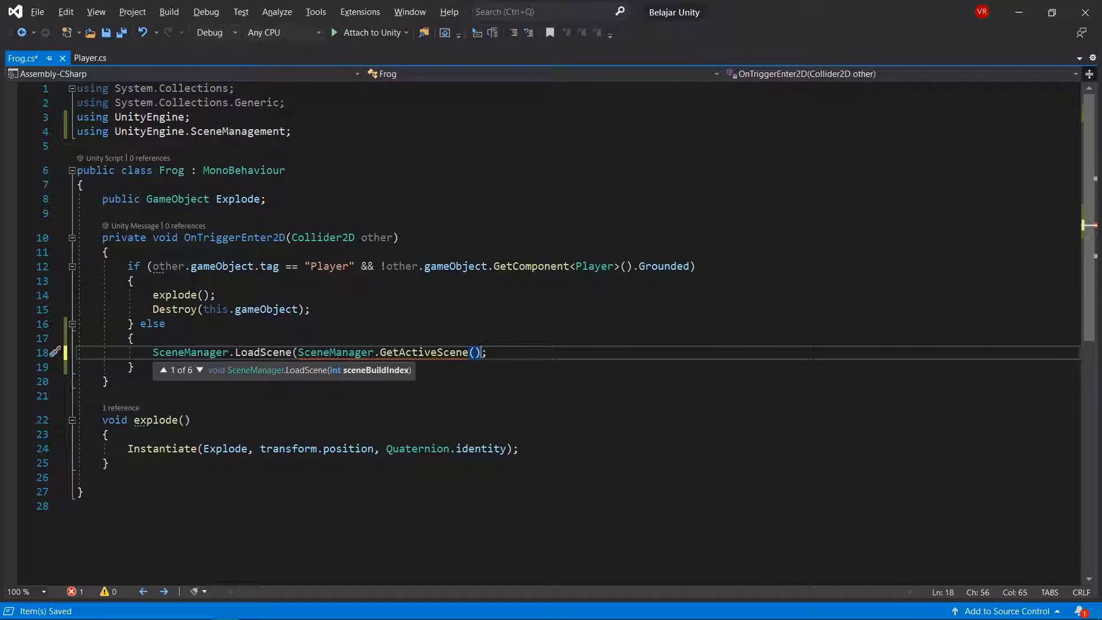
pyautogui.write(')')
pyautogui.press('Left')
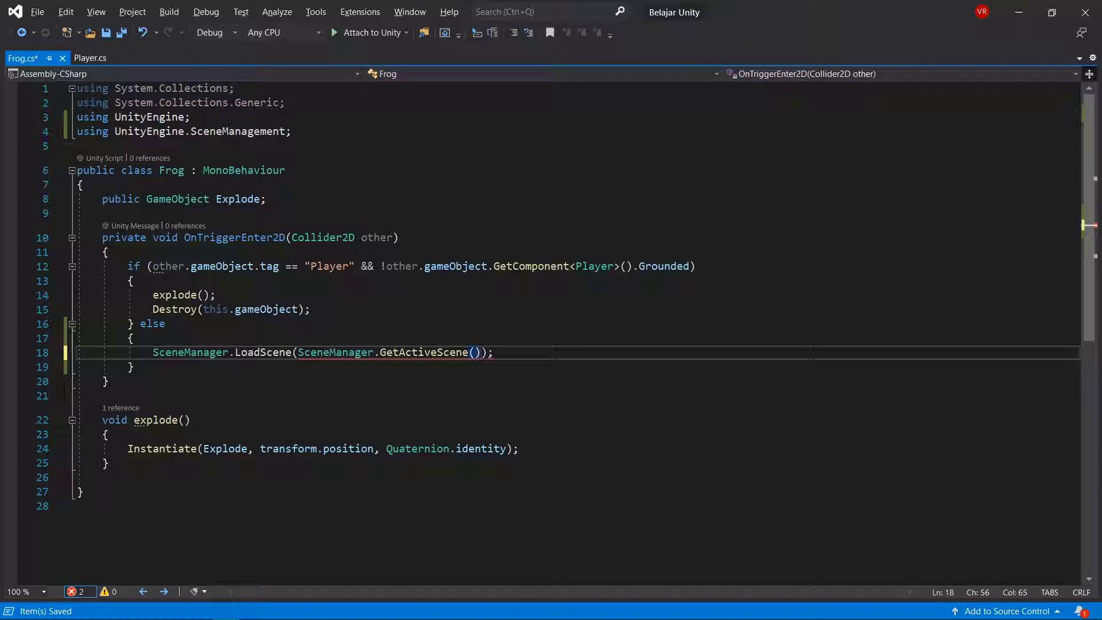
pyautogui.write('.buildIndex')
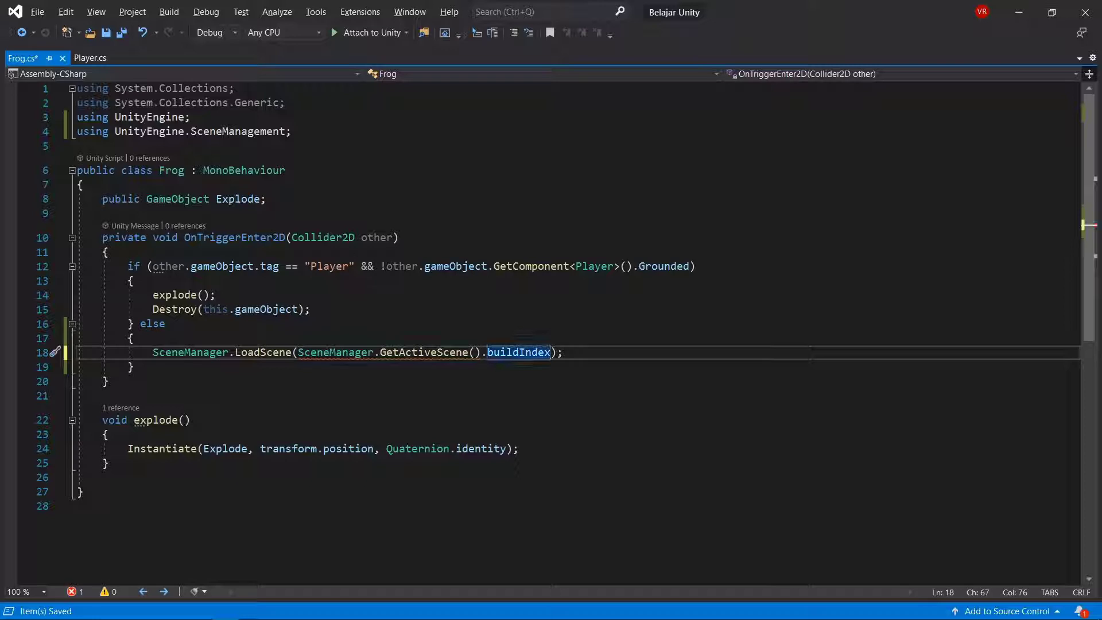
# Step: Review the GetActiveScene and buildIndex code against the scene list in Unity's Build Settings, and return to Visual Studio
pyautogui.moveTo(482, 352); pyautogui.dragTo(538, 353)
pyautogui.click(374, 353)
pyautogui.doubleClick(424, 353)
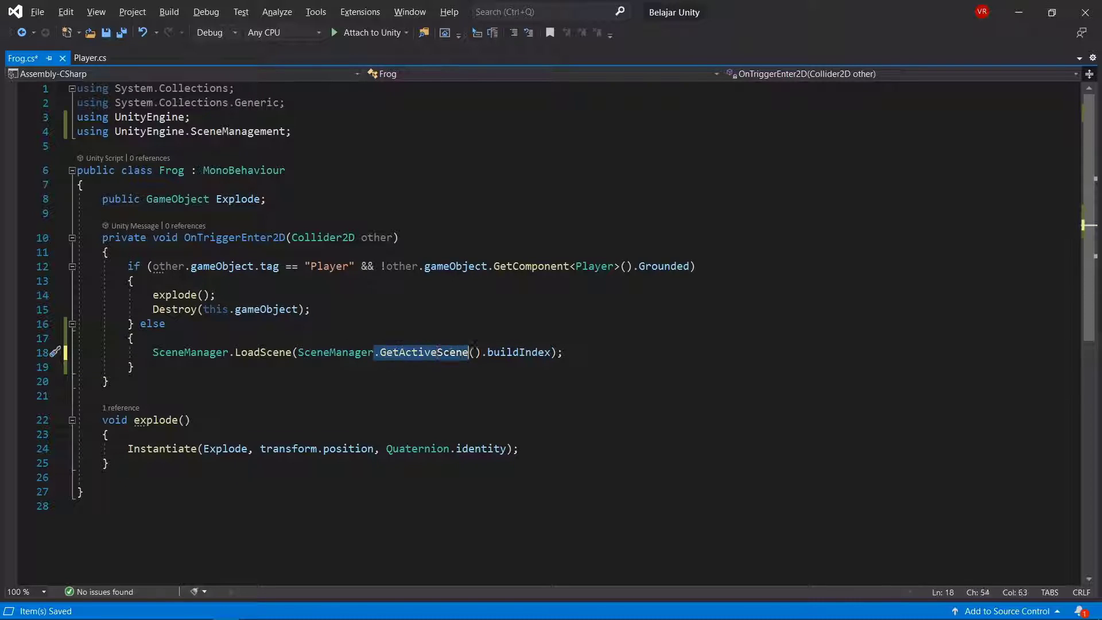
pyautogui.hotkey('alt', 'Tab')
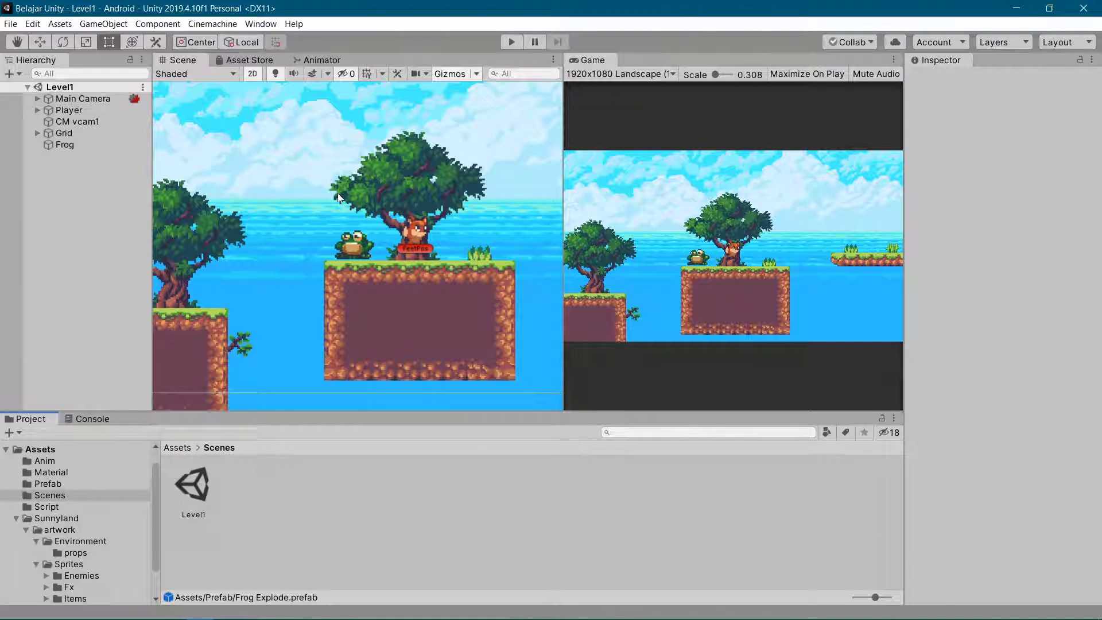
pyautogui.hotkey('ctrl', 'shift', 'b')
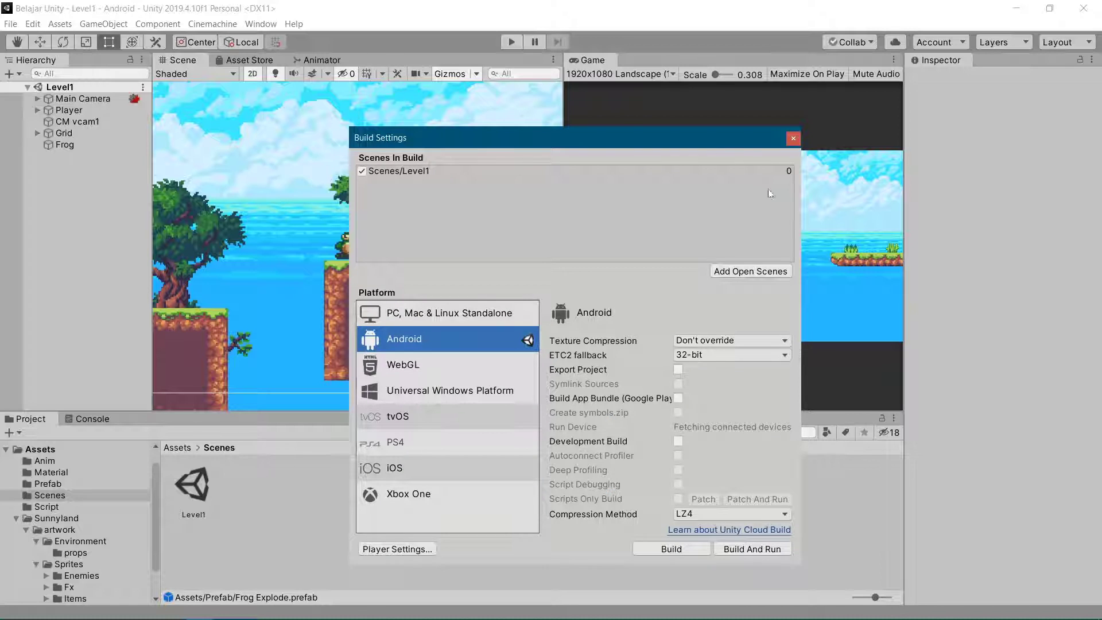
pyautogui.hotkey('alt', 'Tab')
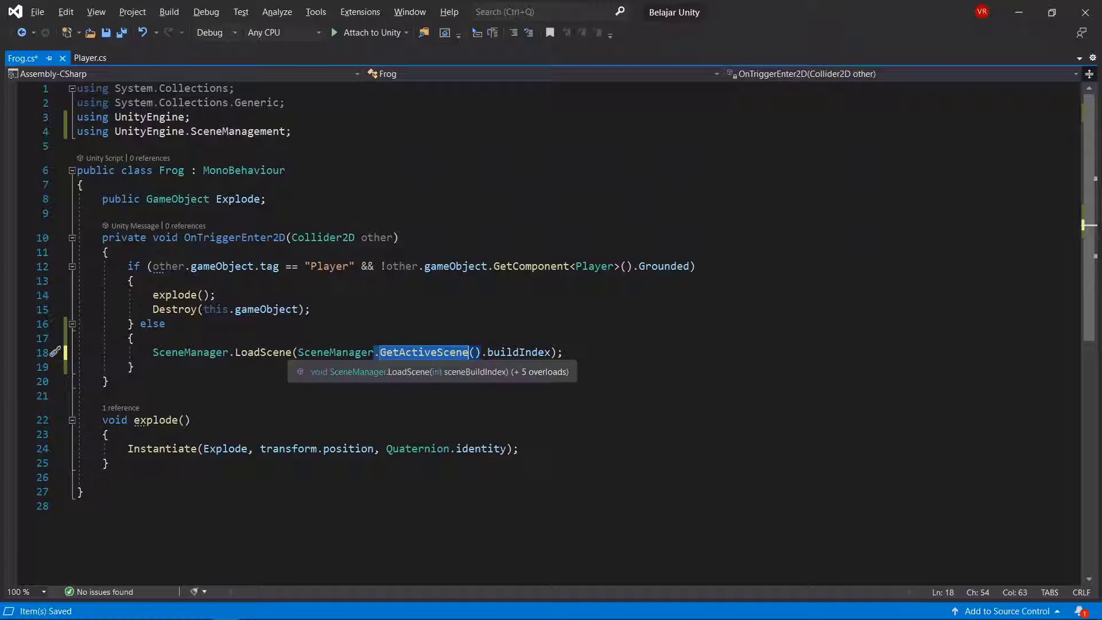
pyautogui.click(563, 352)
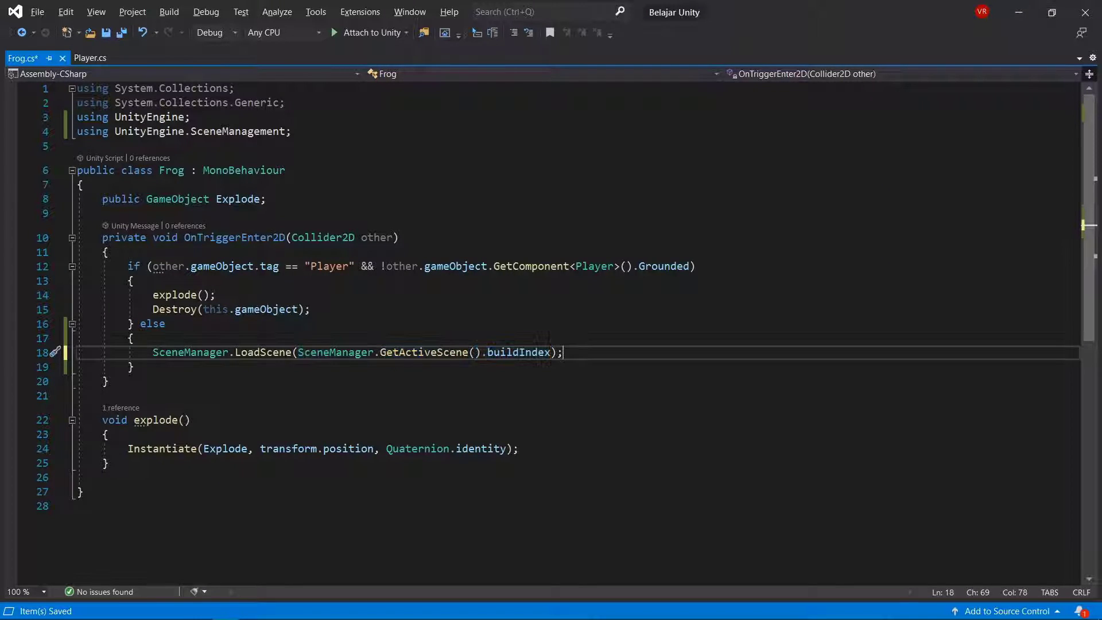
pyautogui.hotkey('alt', 'Tab')
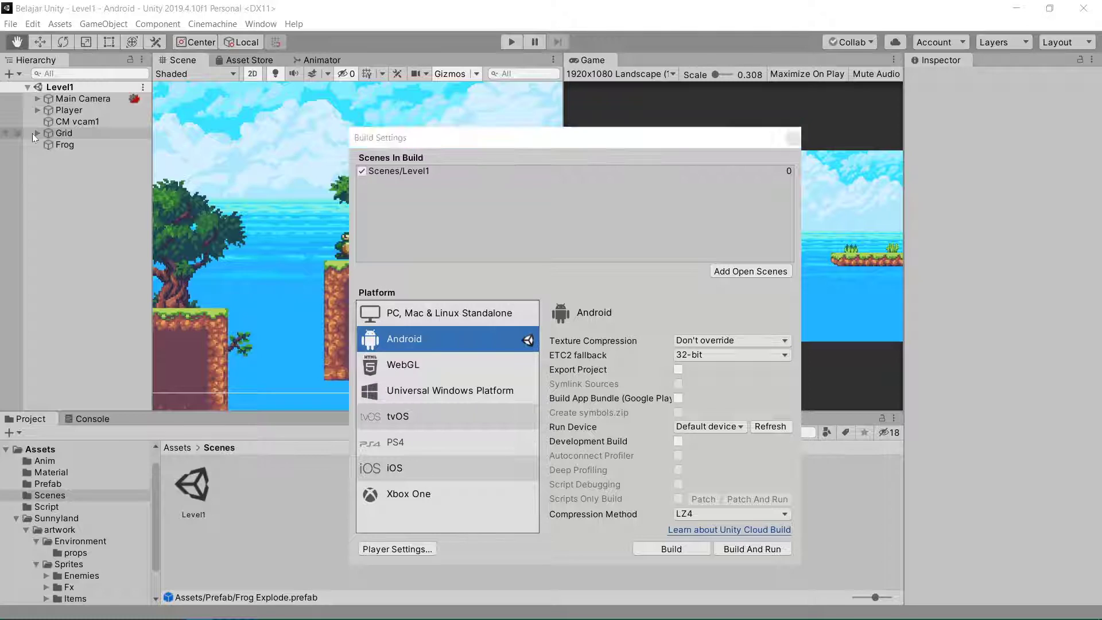
pyautogui.hotkey('alt', 'Tab')
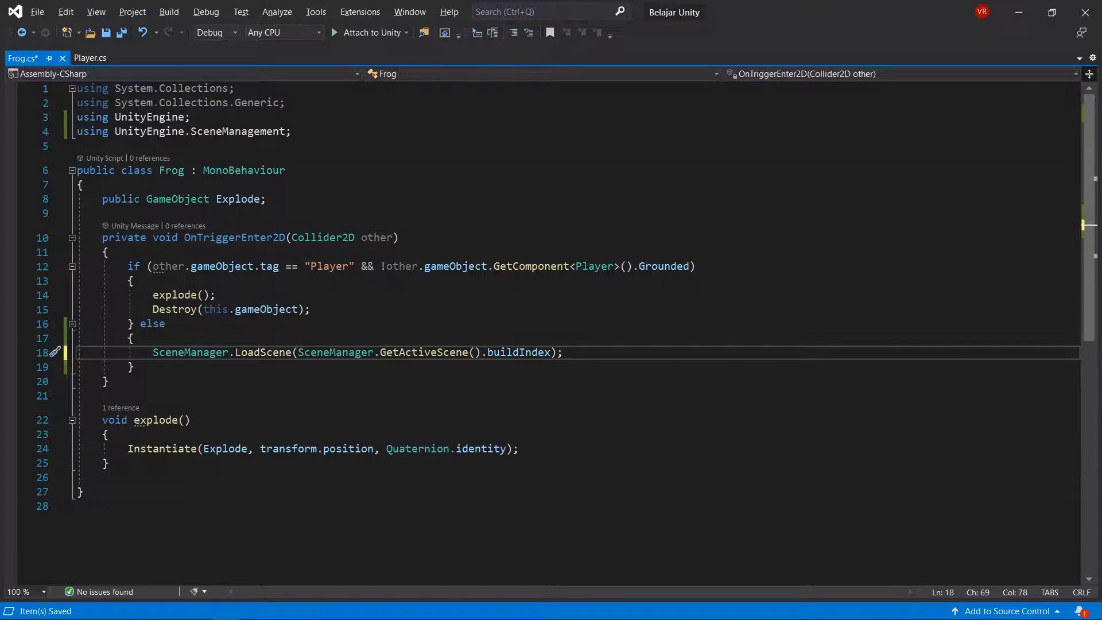
# Step: Examine the LoadScene, GetActiveScene and buildIndex parts of the scene-reload line in the Frog script
pyautogui.doubleClick(270, 352)
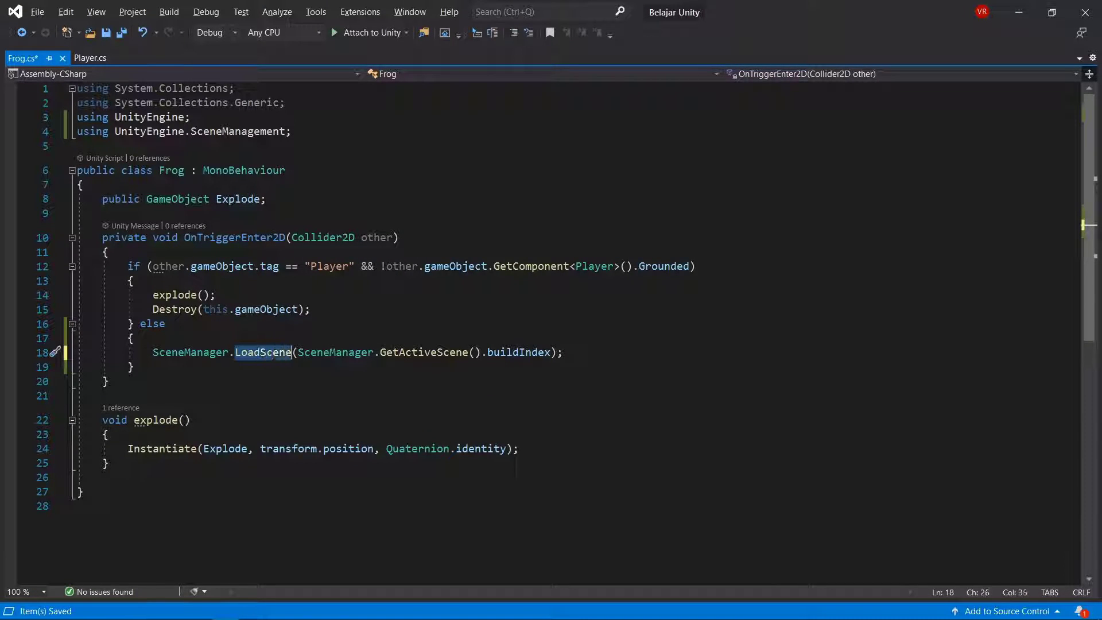
pyautogui.click(236, 352)
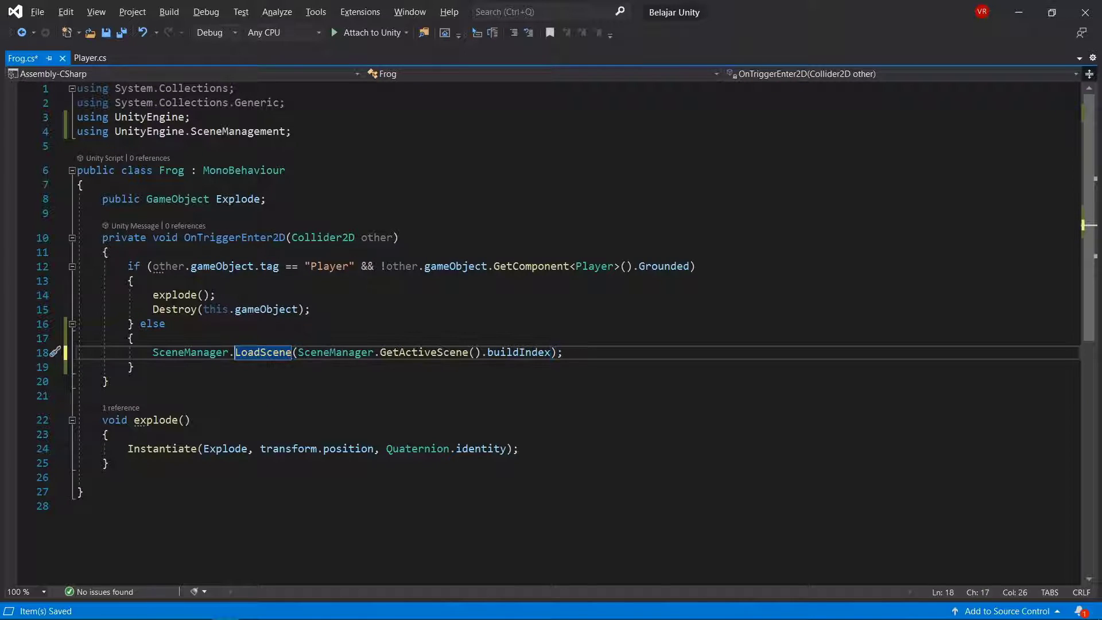
pyautogui.moveTo(298, 352); pyautogui.dragTo(438, 352)
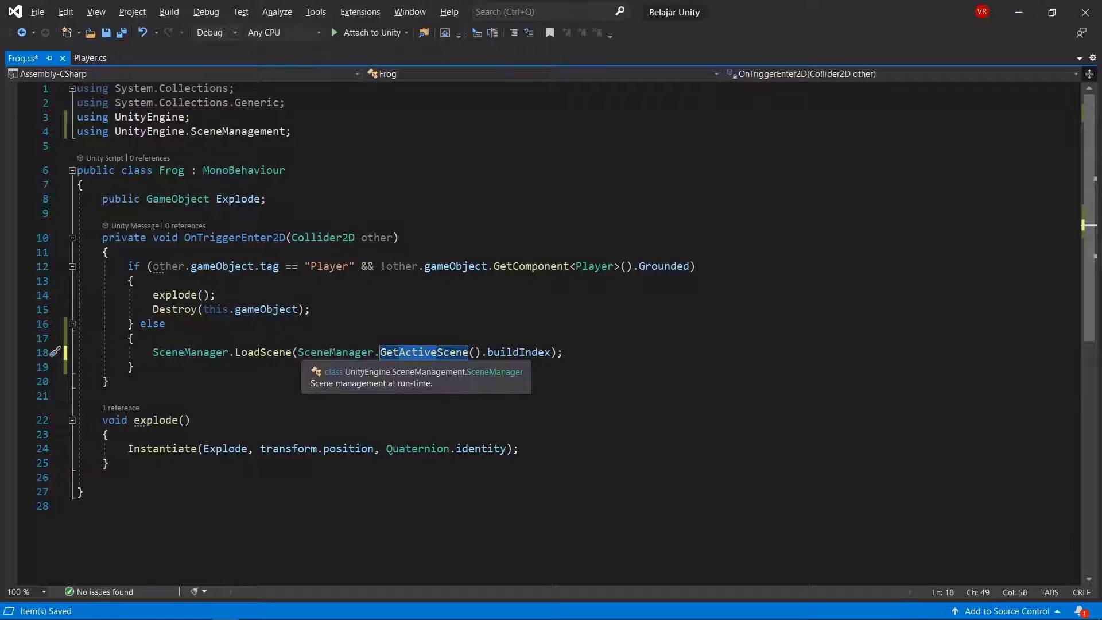
pyautogui.click(298, 352)
pyautogui.click(378, 352)
pyautogui.moveTo(379, 352); pyautogui.dragTo(468, 352)
pyautogui.click(133, 367)
pyautogui.moveTo(379, 352); pyautogui.dragTo(458, 352)
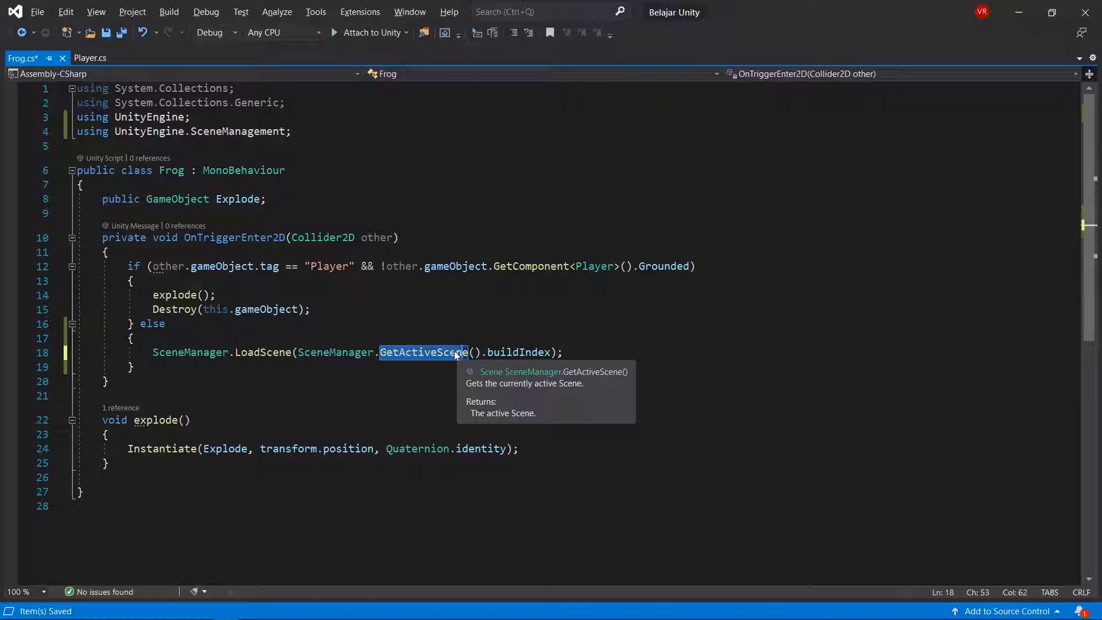
pyautogui.doubleClick(505, 352)
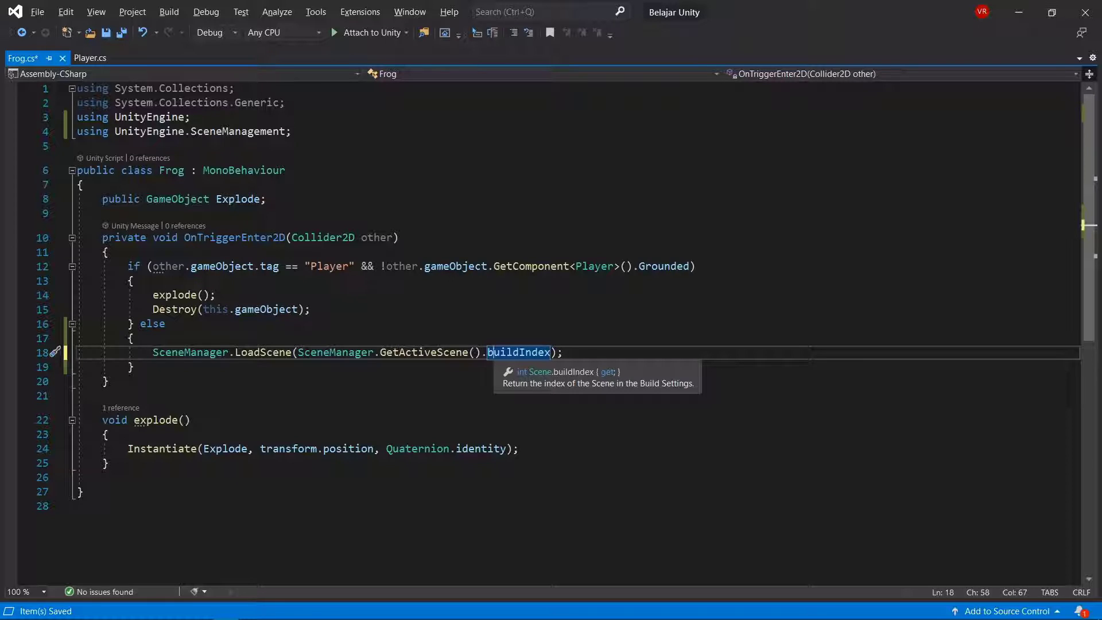
pyautogui.moveTo(380, 351); pyautogui.dragTo(468, 352)
pyautogui.press('Up')
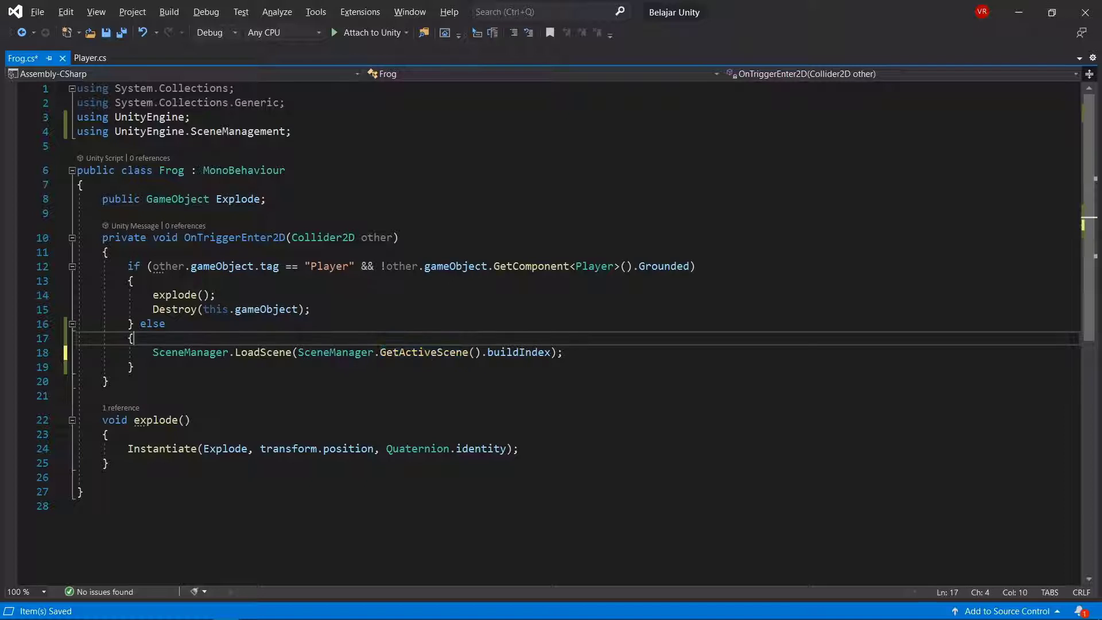
# Step: Switch to Unity, close the Build Settings, and return to the Frog script in Visual Studio
pyautogui.hotkey('alt', 'Tab')
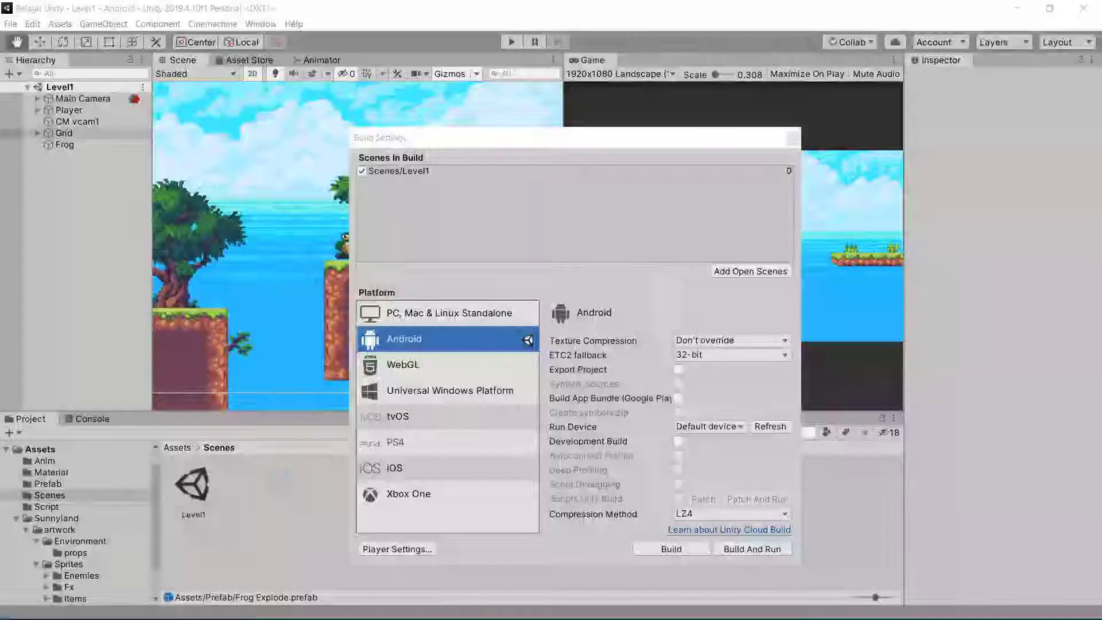
pyautogui.click(791, 139)
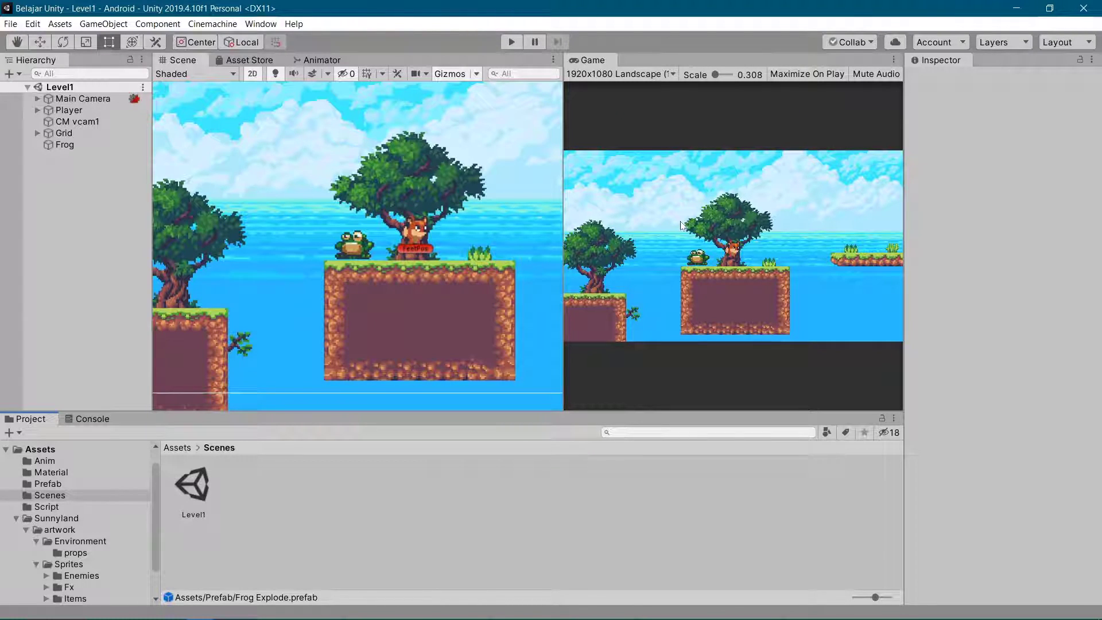
pyautogui.hotkey('alt', 'Tab')
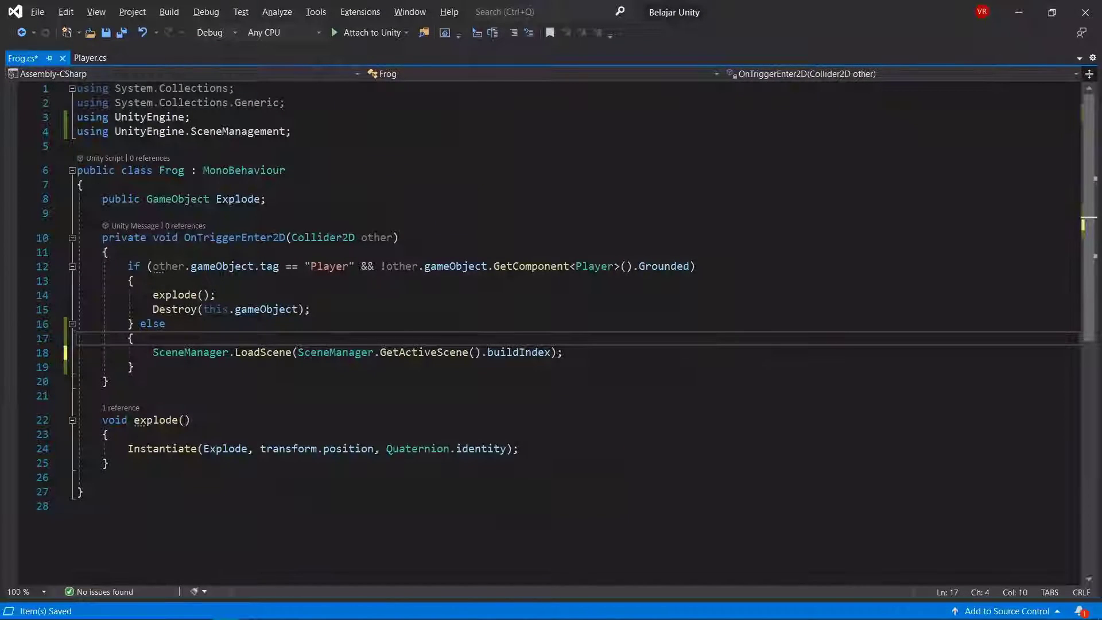
pyautogui.hotkey('alt', 'Tab')
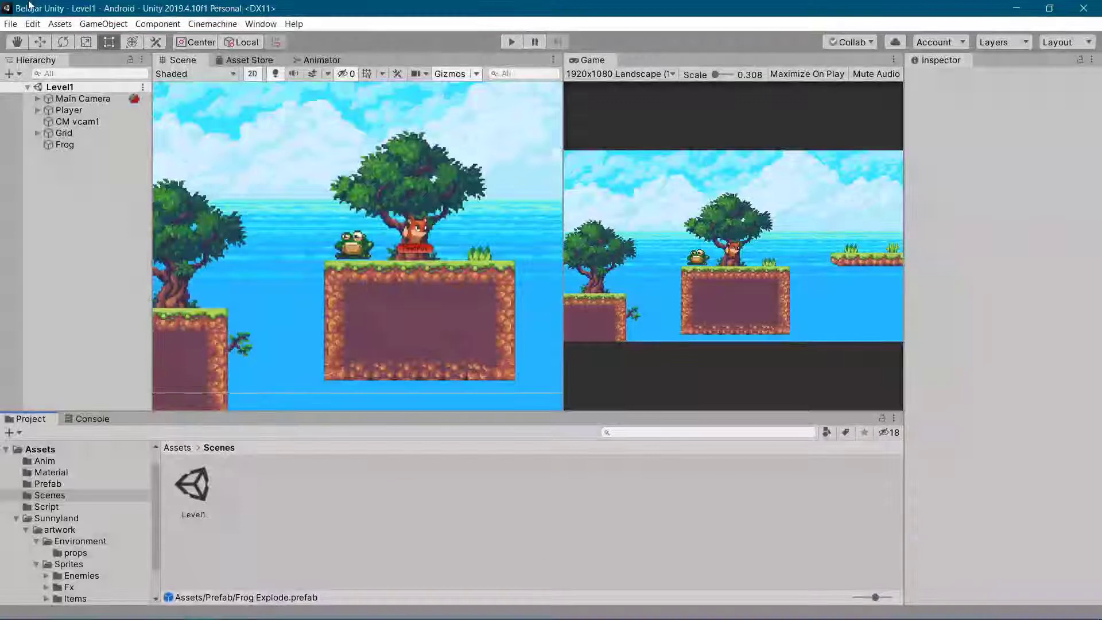
pyautogui.hotkey('alt', 'Tab')
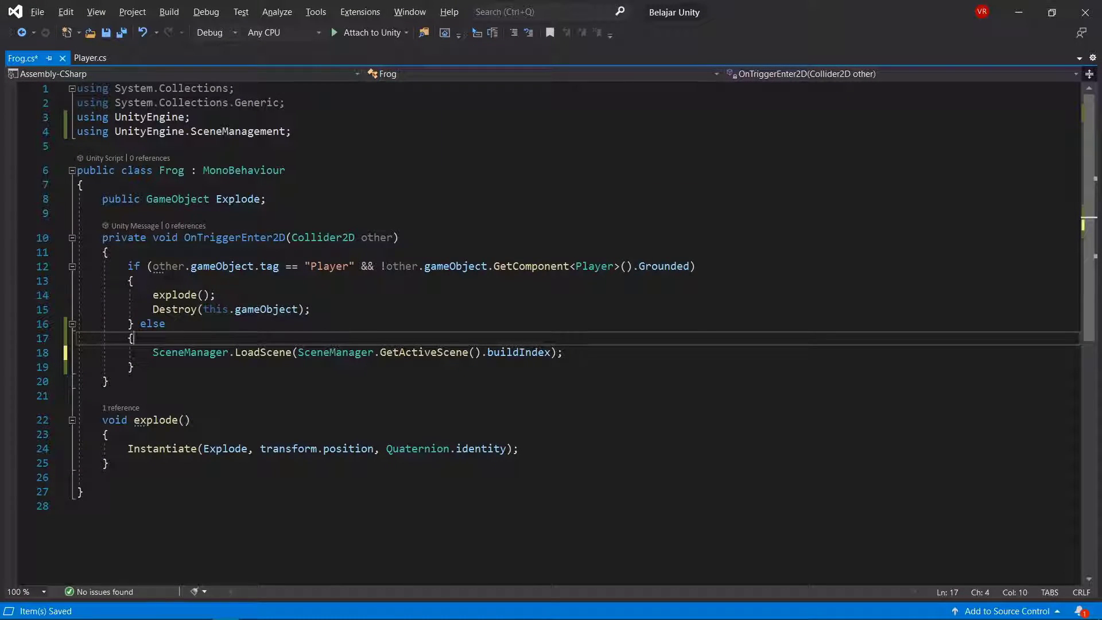
# Step: Recheck GetActiveScene() and buildIndex in the reload line, compare them with Level1's entry in Unity's Build Settings, and close that window
pyautogui.doubleClick(492, 352)
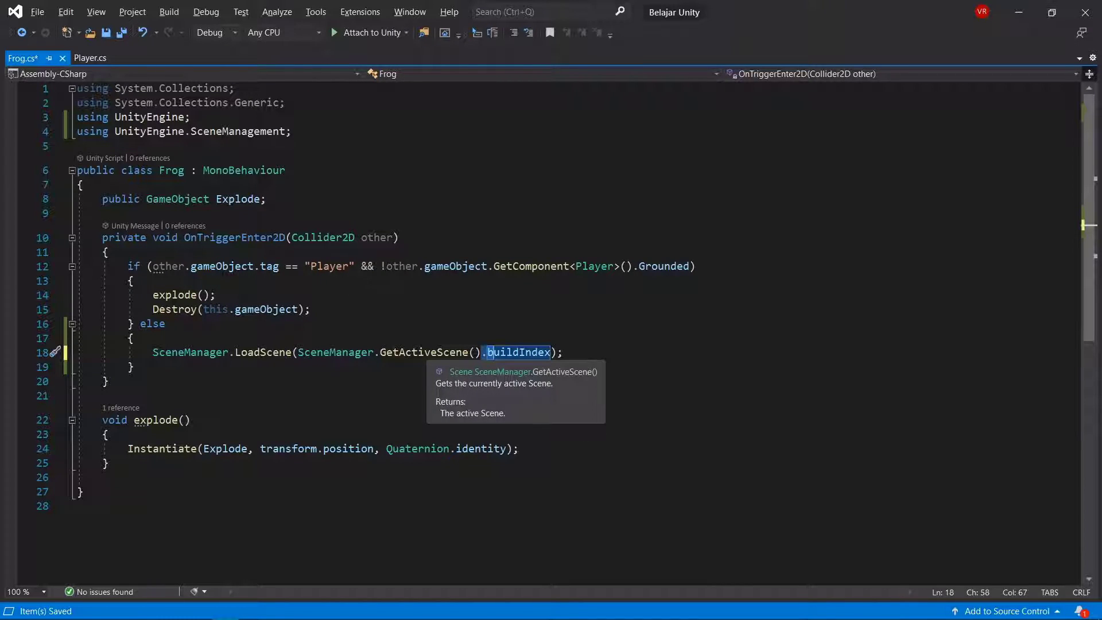
pyautogui.moveTo(380, 352); pyautogui.dragTo(481, 352)
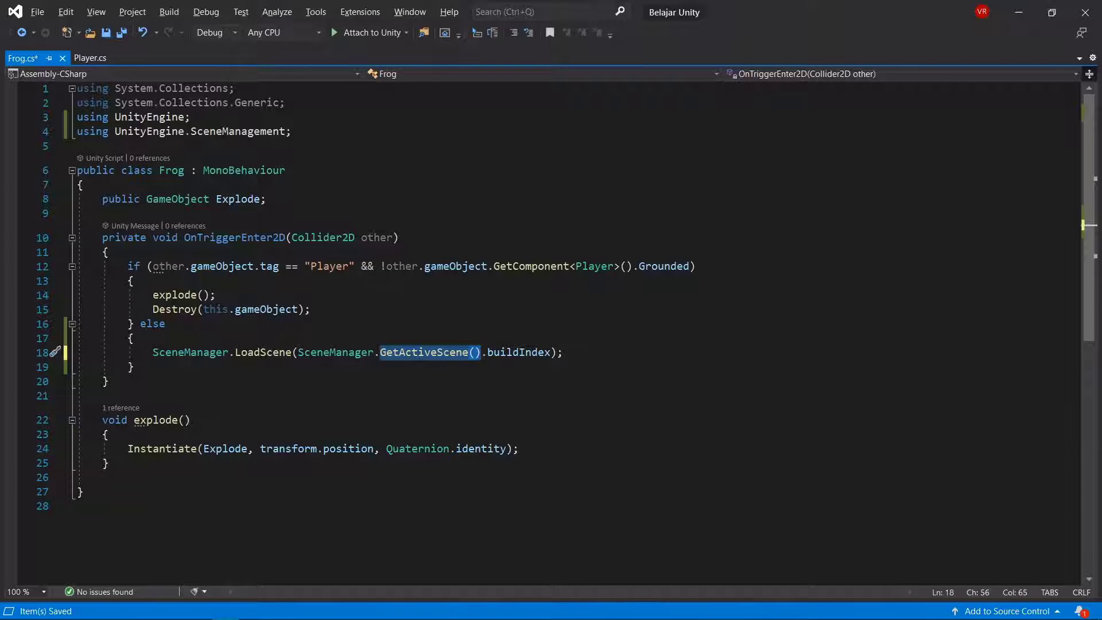
pyautogui.click(488, 352)
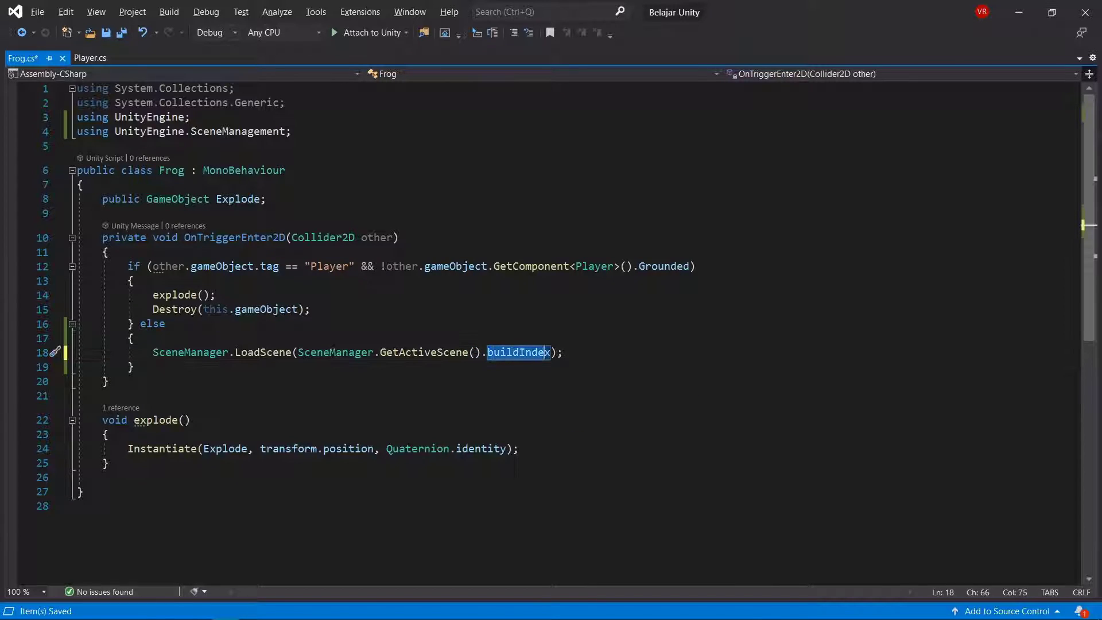
pyautogui.press('End')
pyautogui.hotkey('alt', 'Tab')
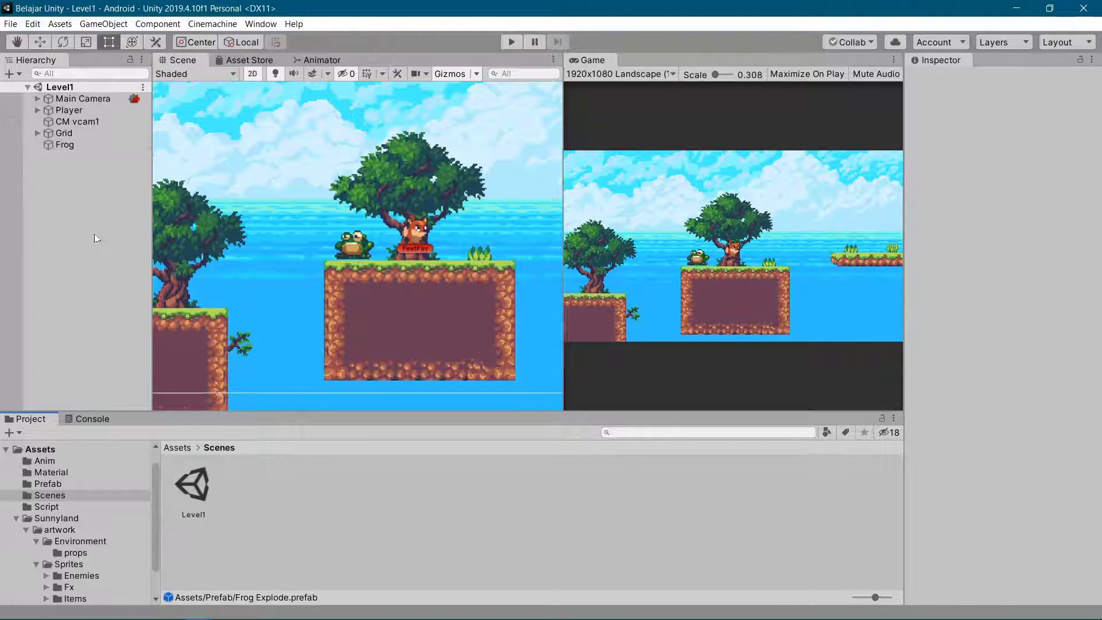
pyautogui.hotkey('ctrl', 'shift', 'b')
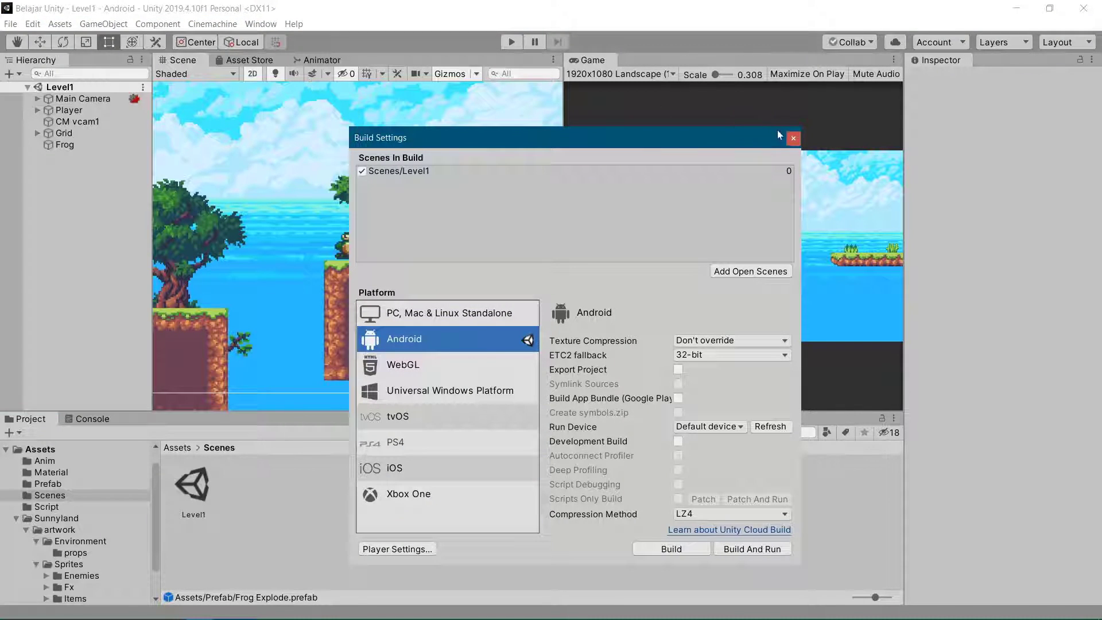
pyautogui.click(793, 138)
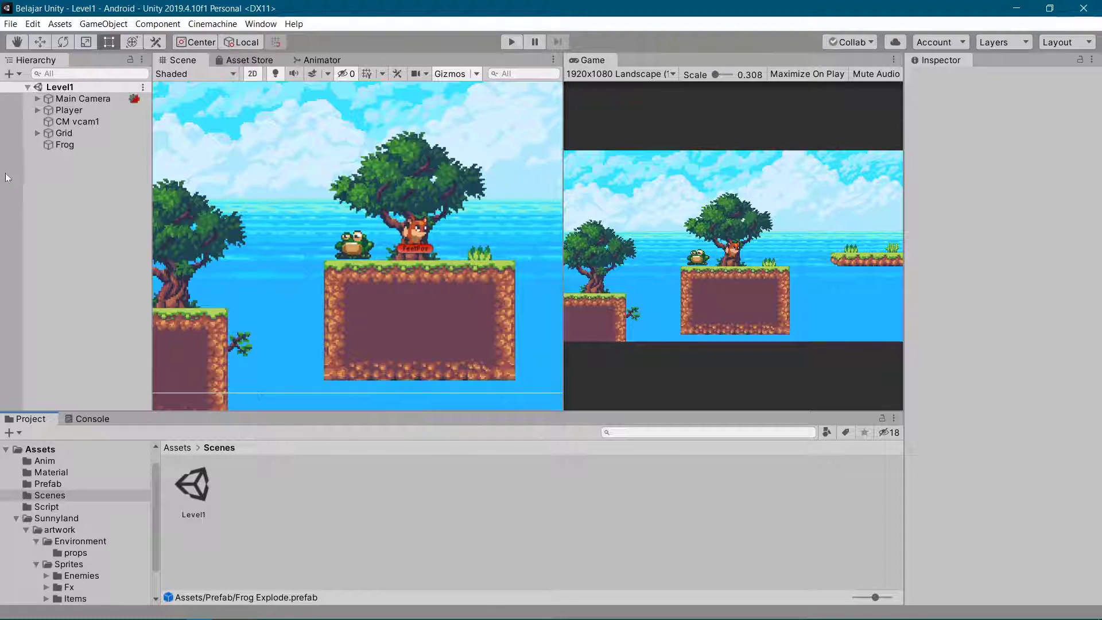
# Step: Check Level1's entry in the Build Settings scene list, close the window, and return to the Frog script in Visual Studio
pyautogui.hotkey('ctrl', 'shift', 'b')
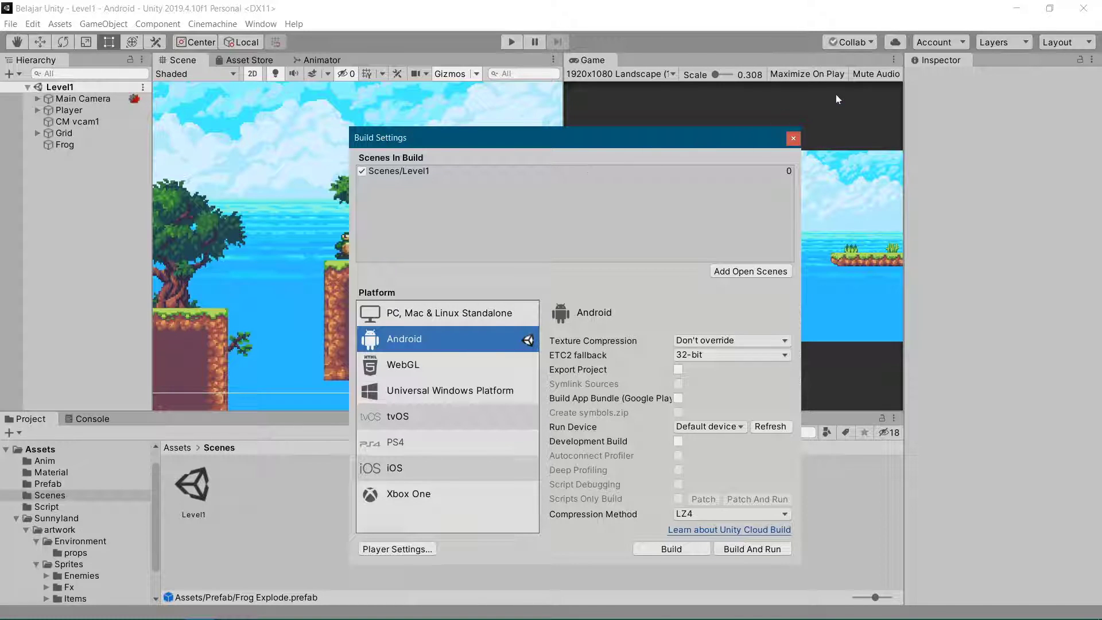
pyautogui.click(793, 140)
pyautogui.hotkey('alt', 'Tab')
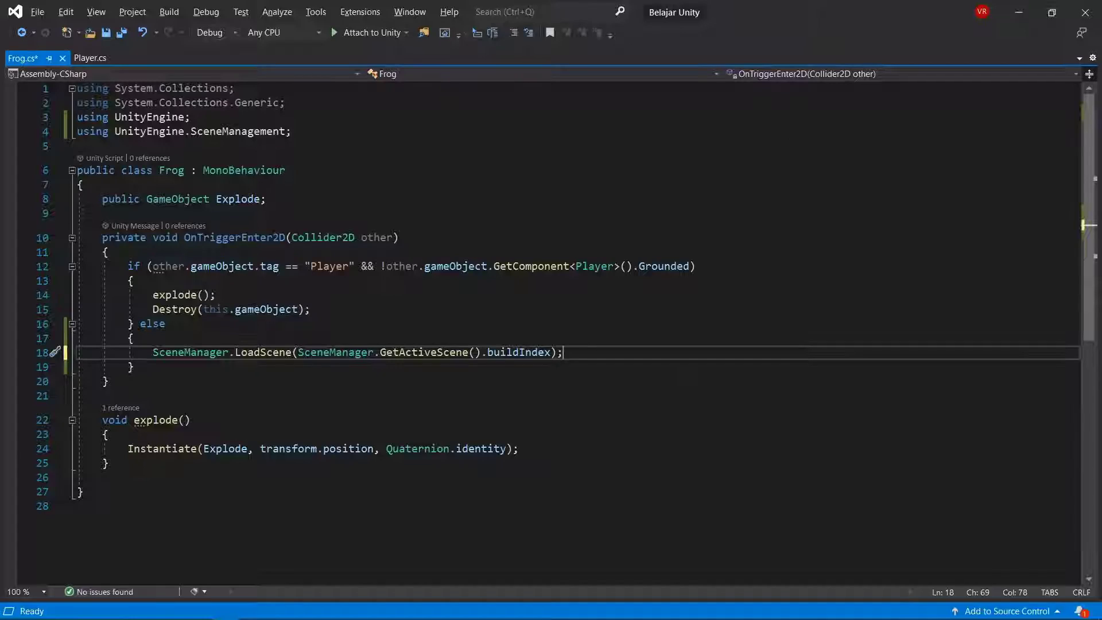
# Step: Switch to Unity, run Level1 in Play mode to test the frog contact, and stop the playback
pyautogui.hotkey('alt', 'Tab')
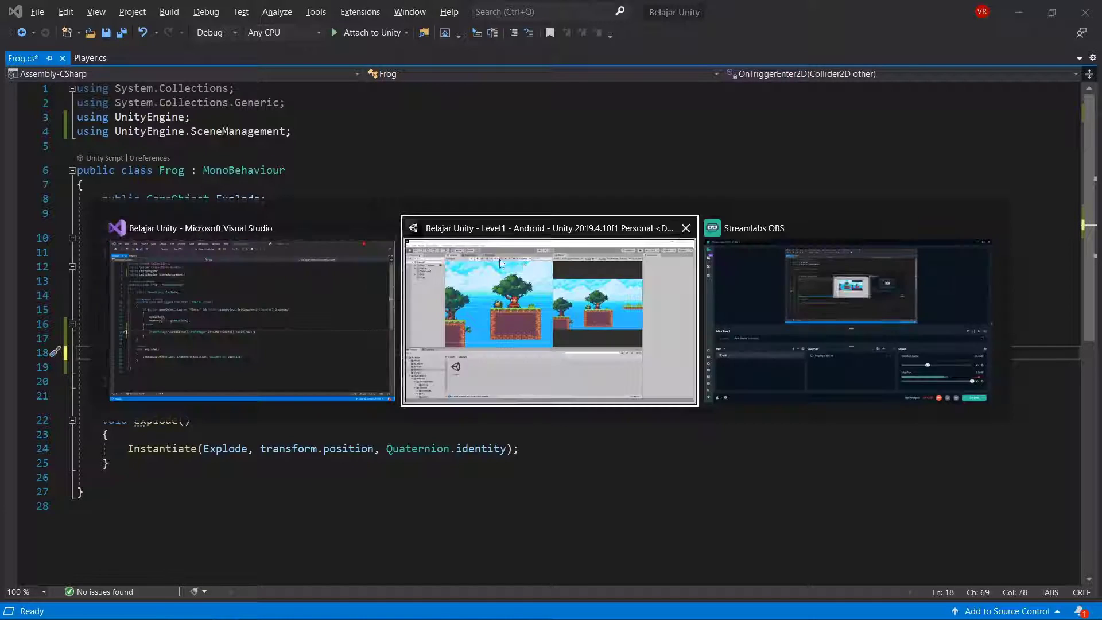
pyautogui.click(515, 42)
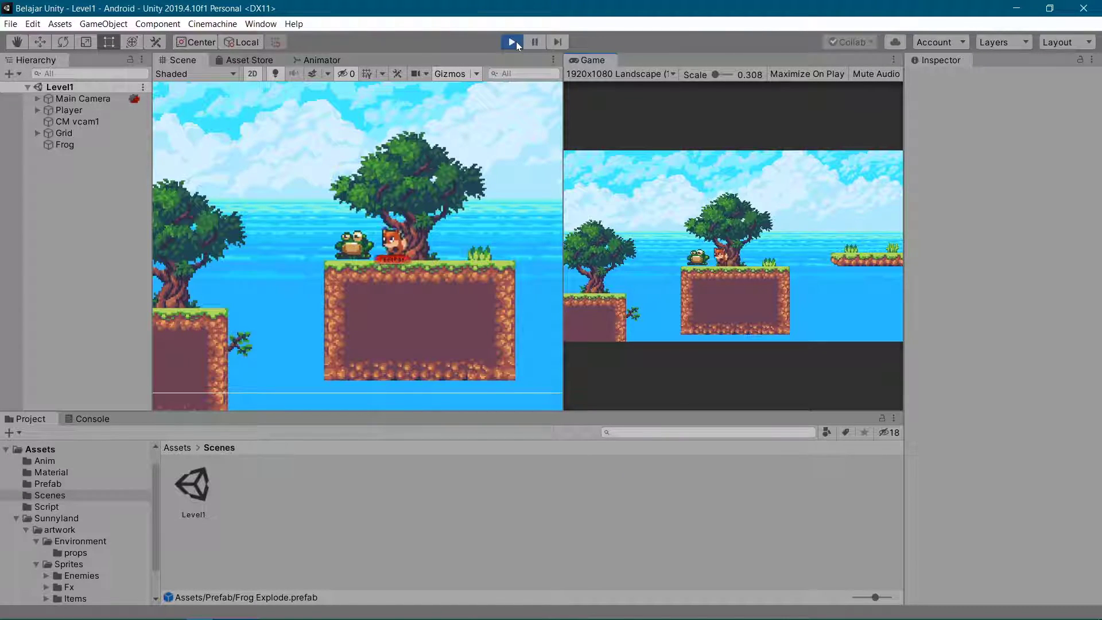
pyautogui.click(512, 42)
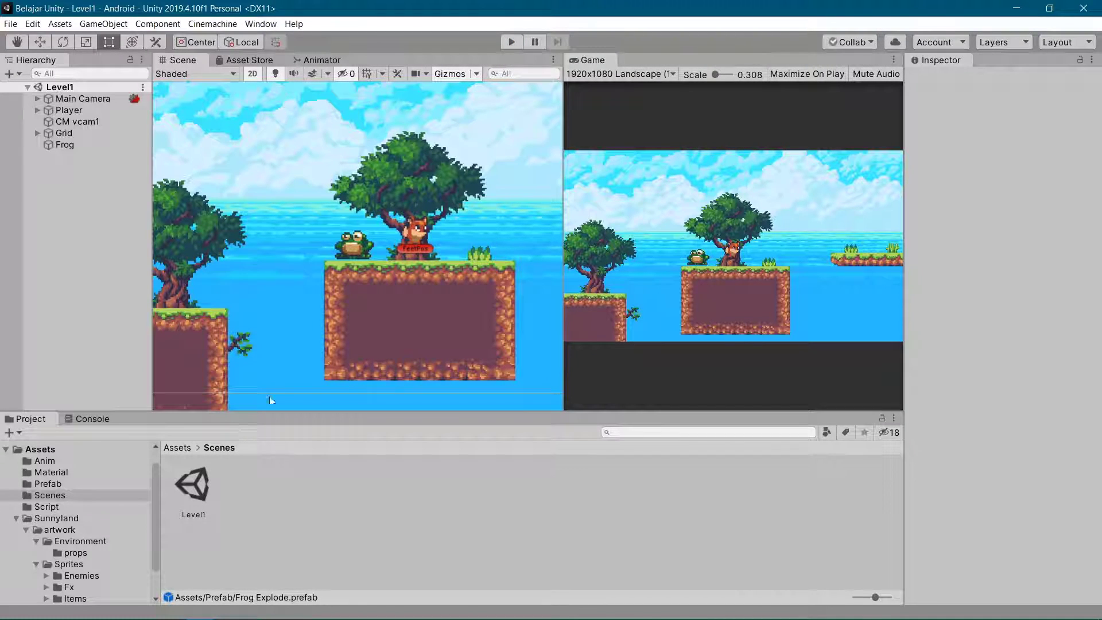
# Step: Create a new scene asset in the Assets/Scenes folder
pyautogui.scroll(-5, 366, 270)
pyautogui.scroll(-4, 369, 287)
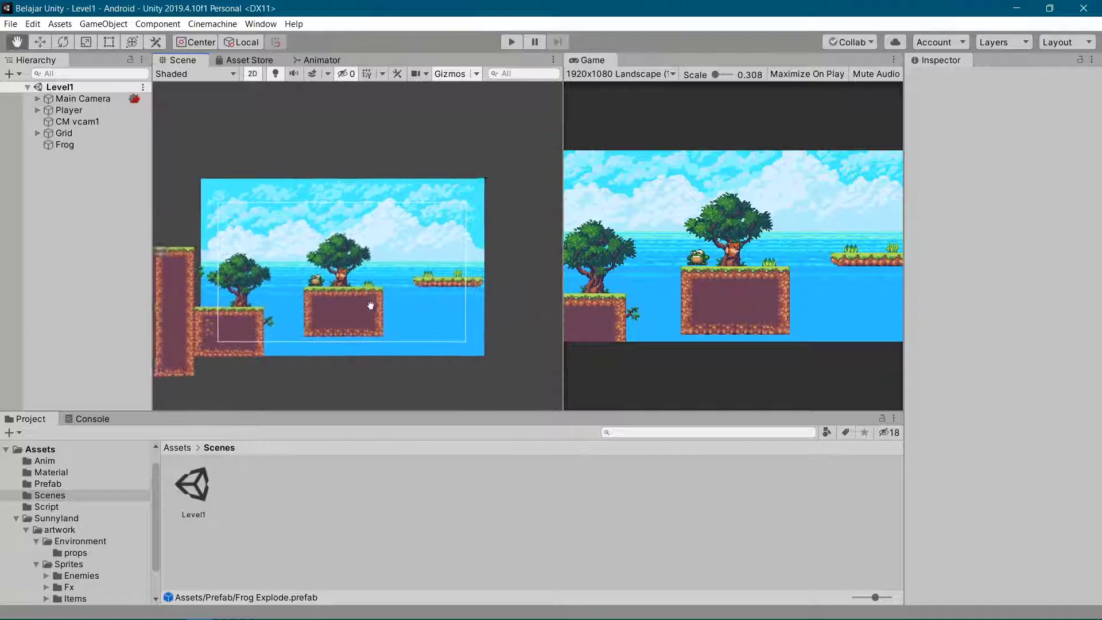
pyautogui.moveTo(365, 308); pyautogui.dragTo(384, 289, button='middle')
pyautogui.scroll(1, 383, 282)
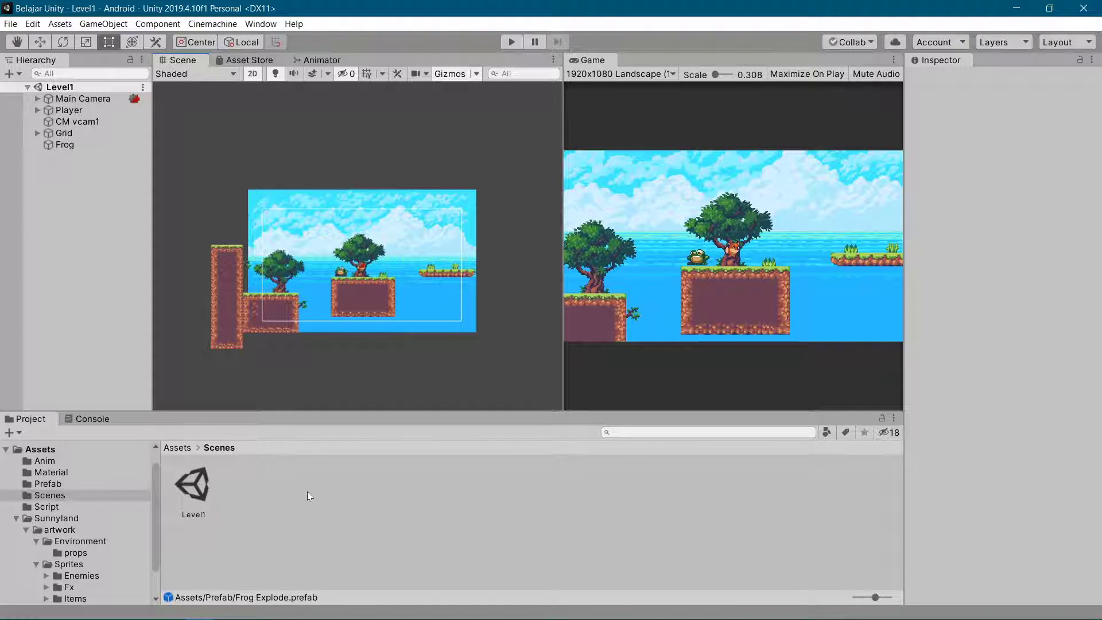
pyautogui.rightClick(280, 525)
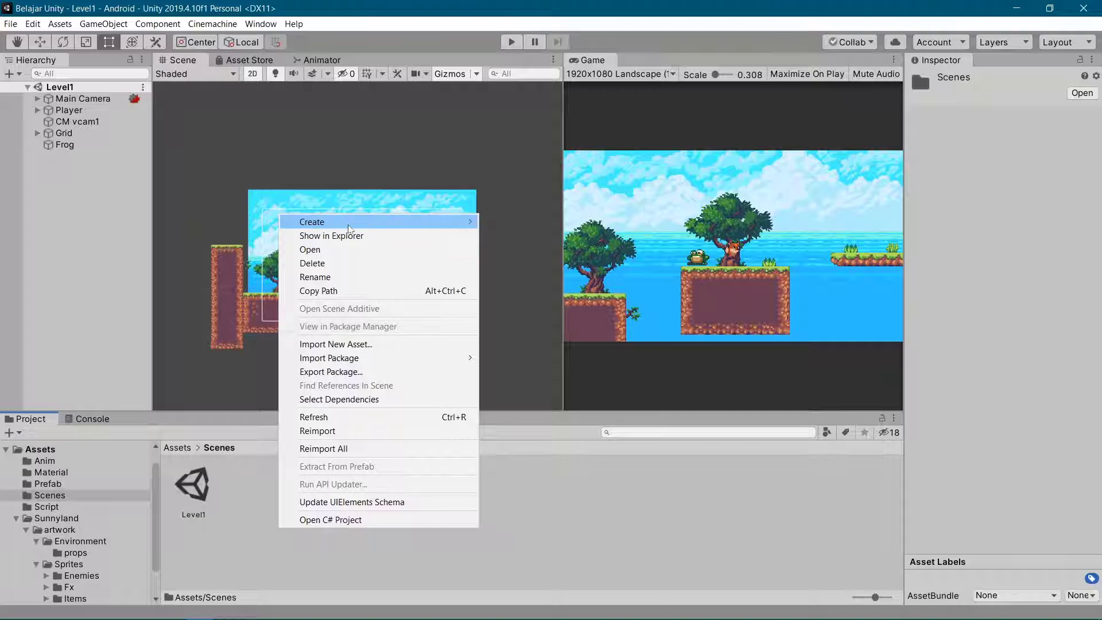
pyautogui.moveTo(348, 228)
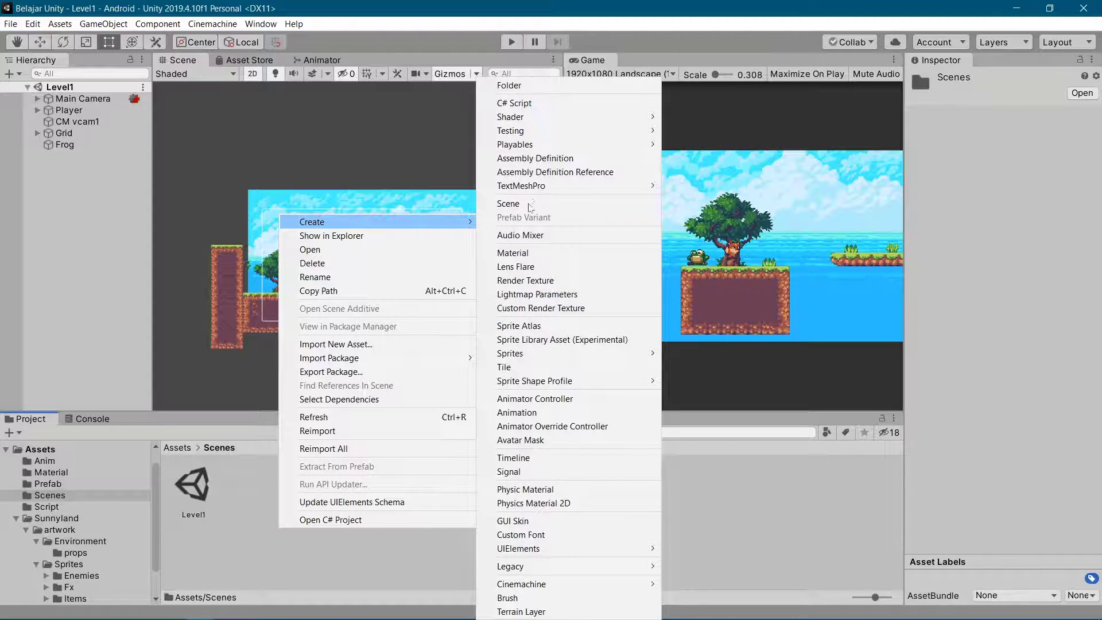
pyautogui.click(529, 204)
pyautogui.hotkey('alt', 'Tab')
pyautogui.hotkey('alt', 'Tab')
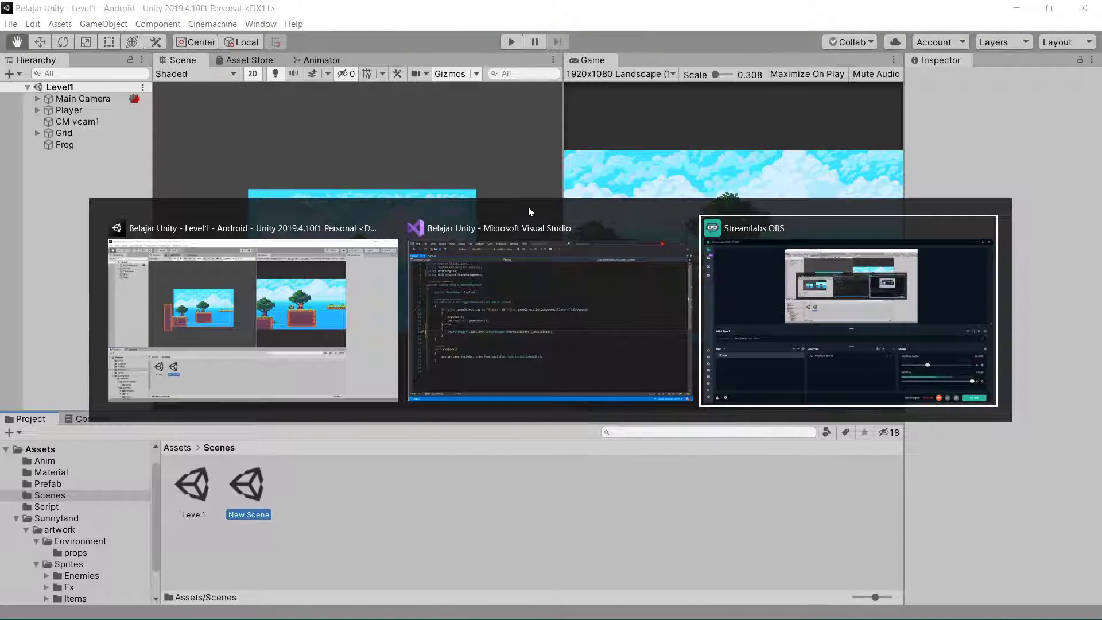
pyautogui.hotkey('alt', 'Tab')
# Step: Rename the new scene as MenuLevel and open it for editing
pyautogui.rightClick(246, 487)
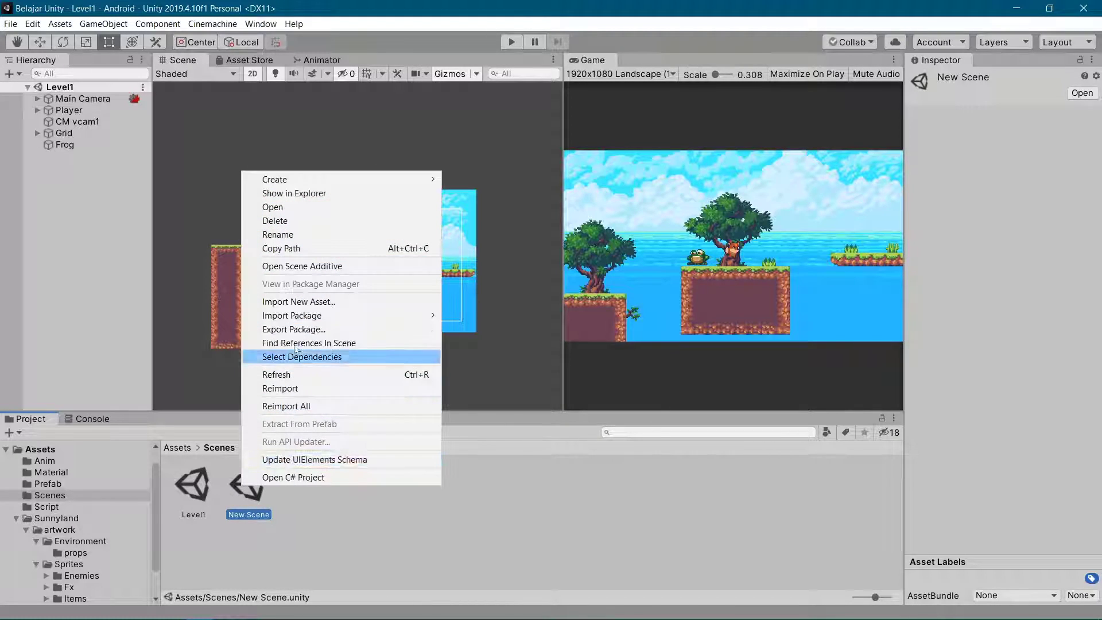
pyautogui.click(281, 234)
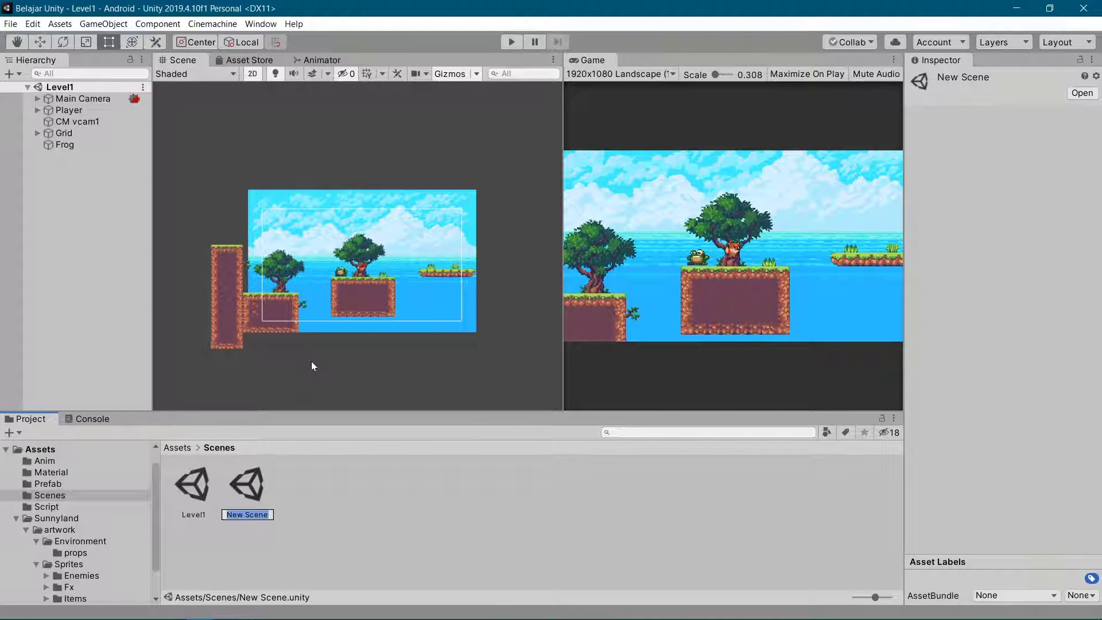
pyautogui.write('MenuLevel')
pyautogui.press('Return')
pyautogui.doubleClick(260, 491)
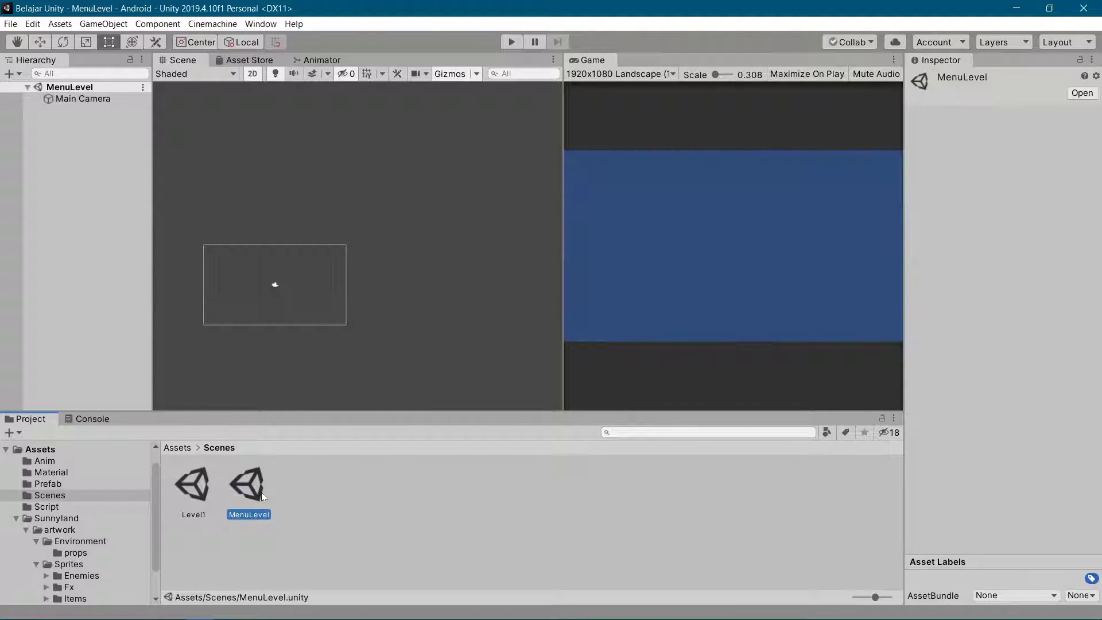
pyautogui.hotkey('alt', 'Tab')
pyautogui.press('Tab')
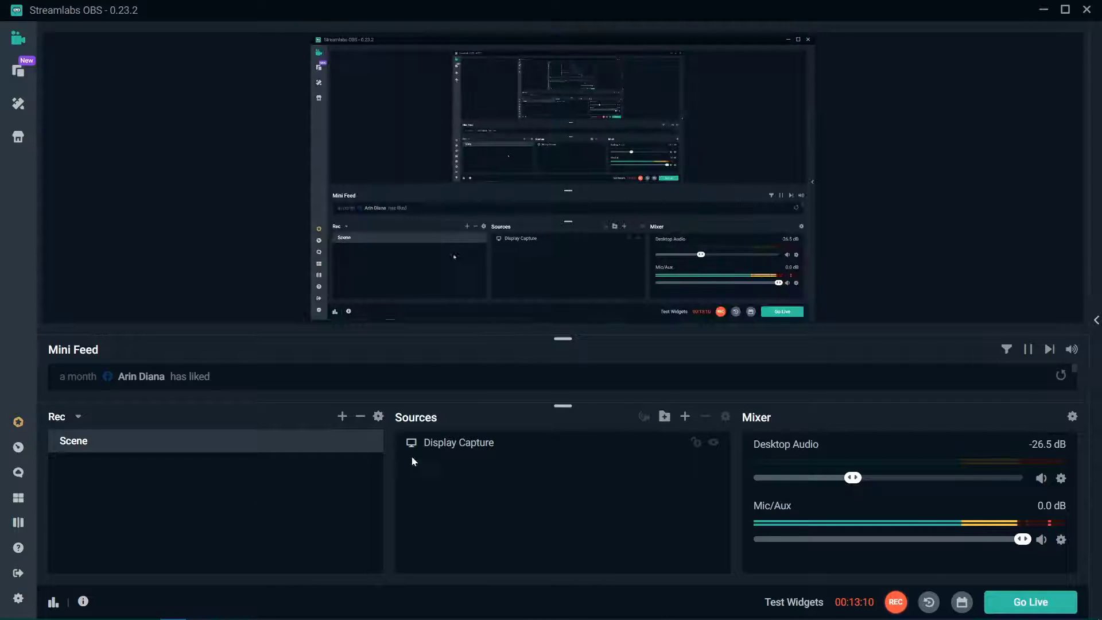
pyautogui.hotkey('alt', 'Tab')
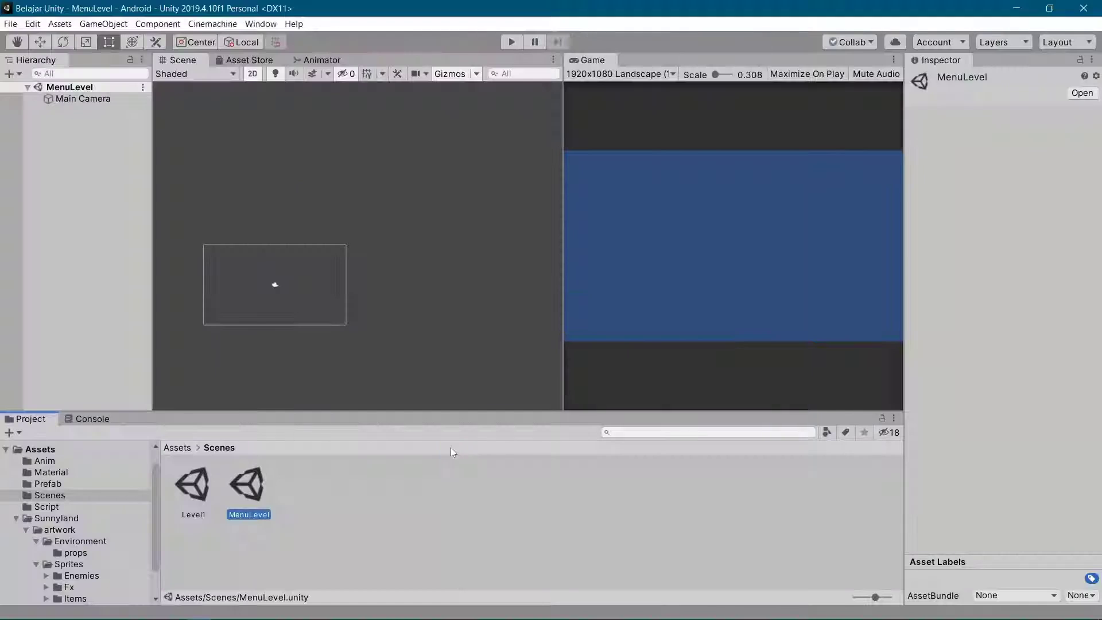
# Step: Place the back sprite from Sunnyland/artwork/Environment into the MenuLevel scene so it covers the camera frame
pyautogui.scroll(5, 492, 235)
pyautogui.scroll(3, 408, 180)
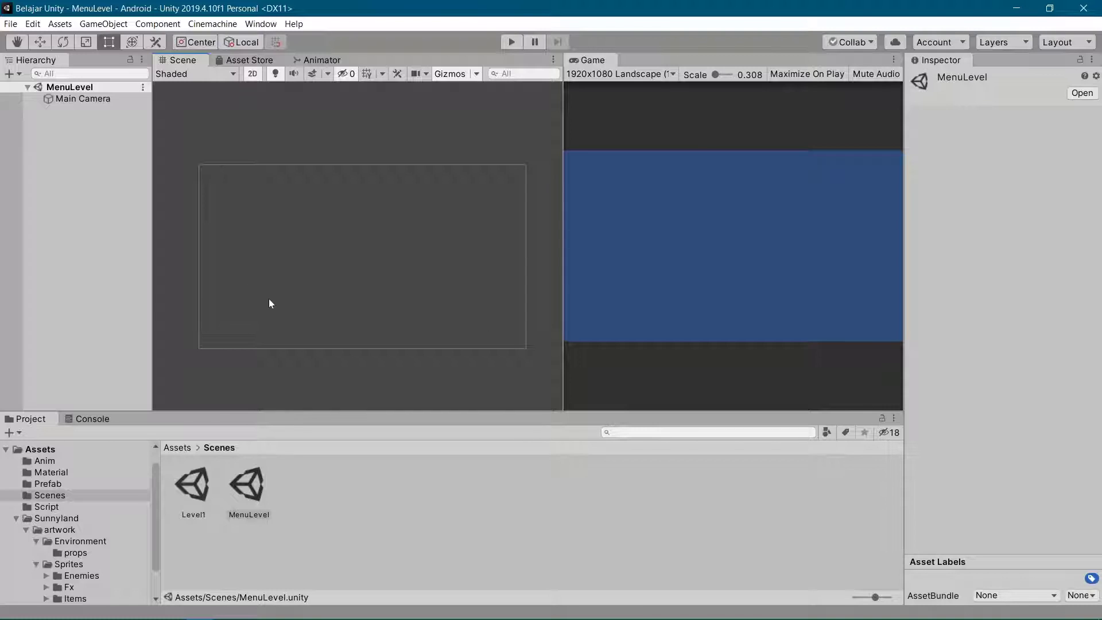
pyautogui.click(50, 483)
pyautogui.click(56, 518)
pyautogui.click(68, 506)
pyautogui.click(77, 541)
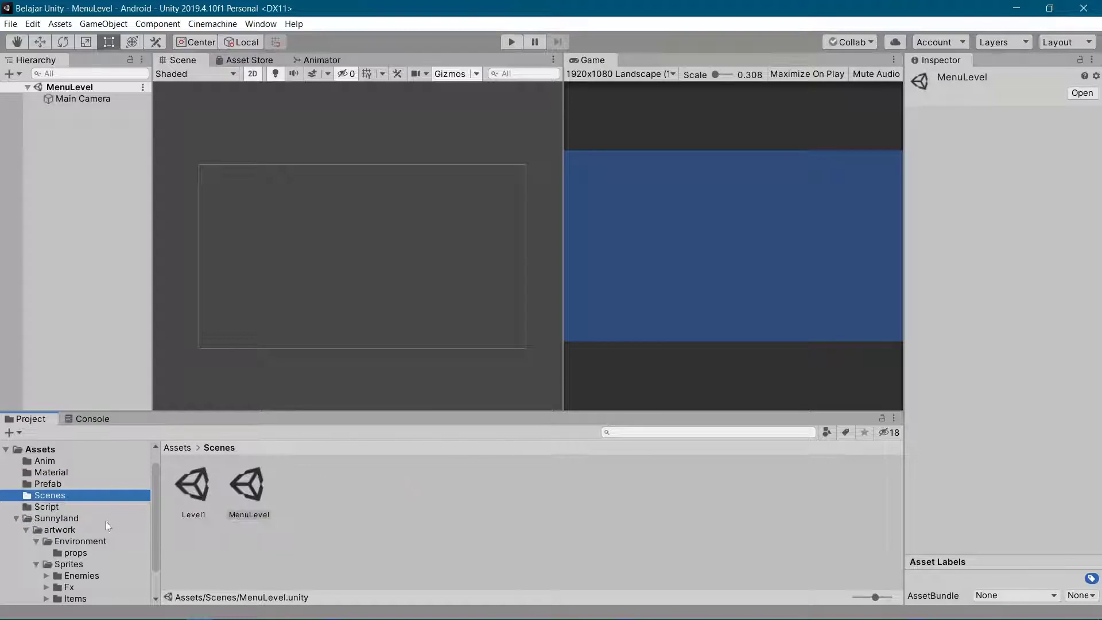
pyautogui.click(105, 518)
pyautogui.click(105, 507)
pyautogui.click(92, 519)
pyautogui.click(93, 530)
pyautogui.click(90, 519)
pyautogui.click(74, 540)
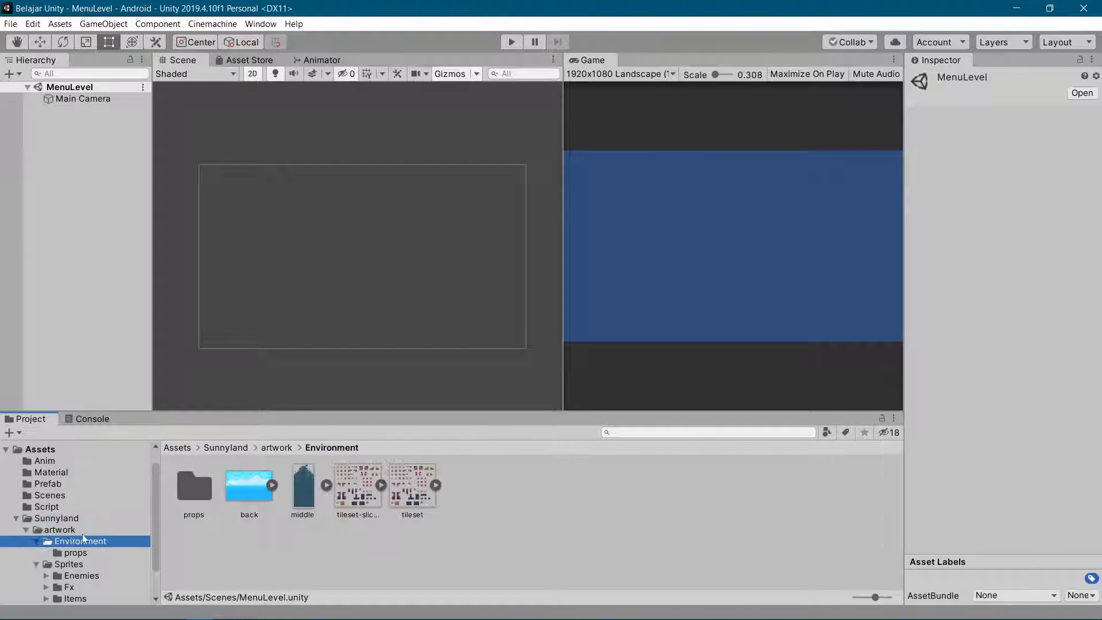
pyautogui.moveTo(238, 491); pyautogui.dragTo(350, 256)
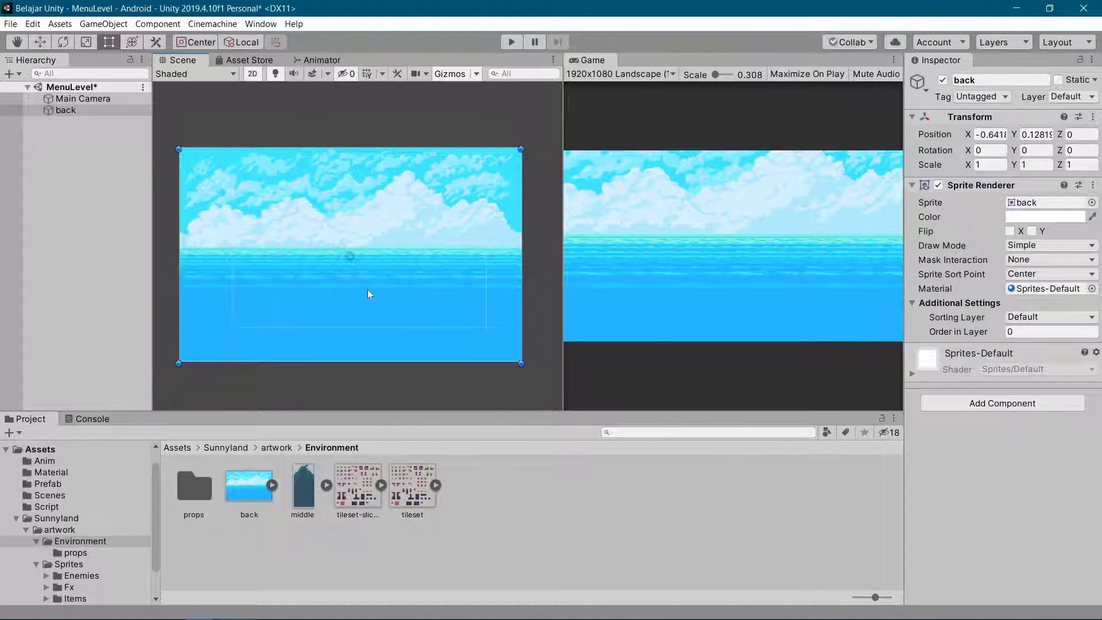
# Step: Create an empty GameObject at the root of the MenuLevel scene and reset its Transform
pyautogui.rightClick(58, 172)
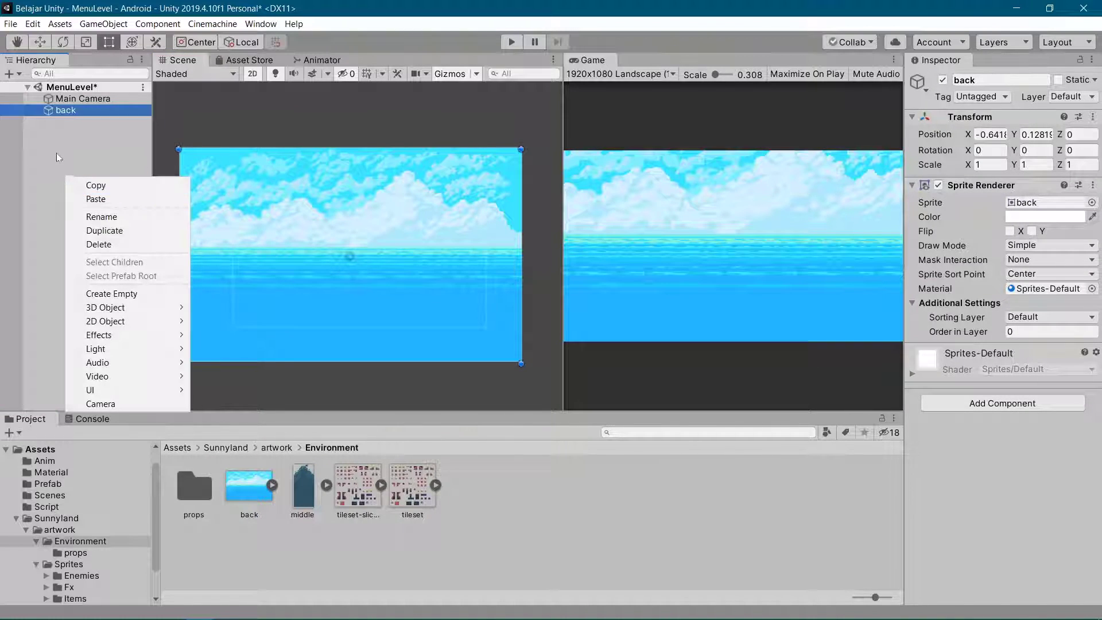
pyautogui.click(56, 153)
pyautogui.rightClick(62, 140)
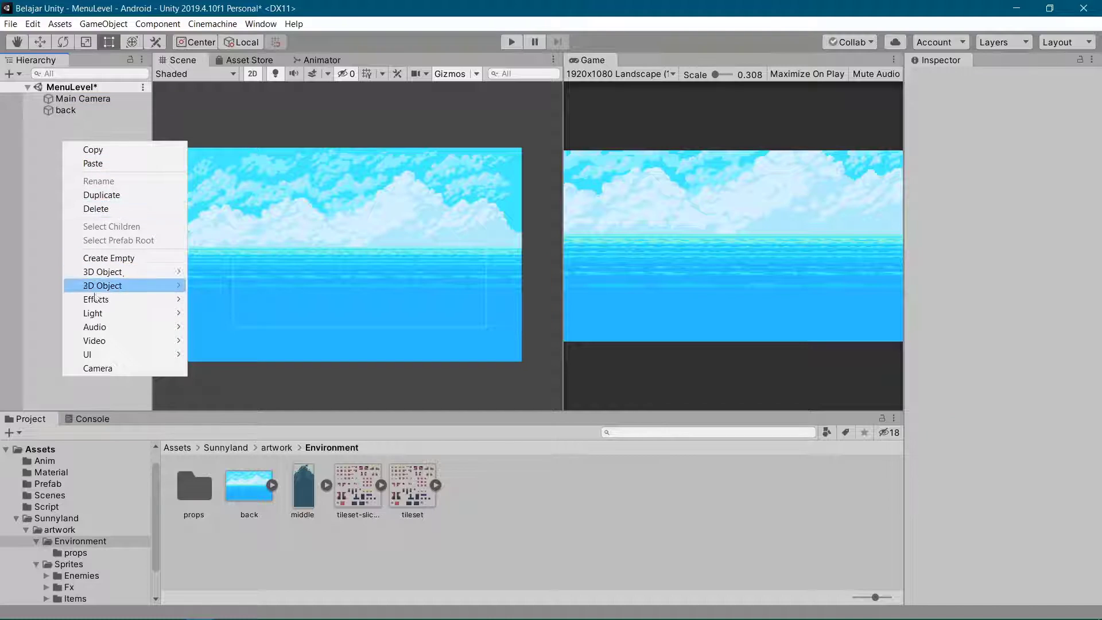
pyautogui.click(107, 258)
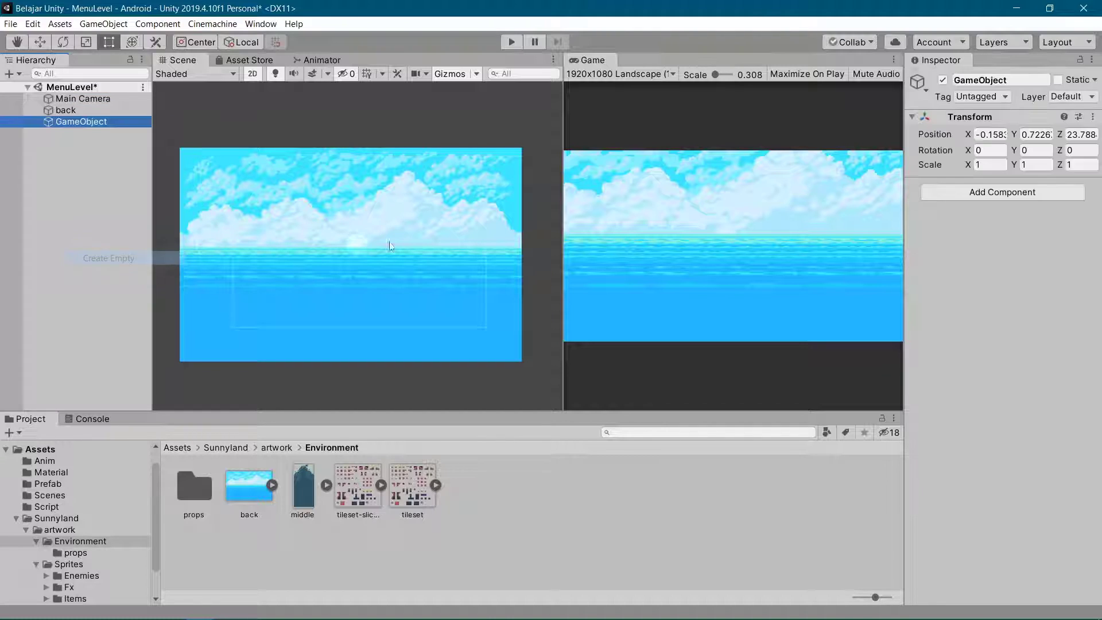
pyautogui.click(1078, 116)
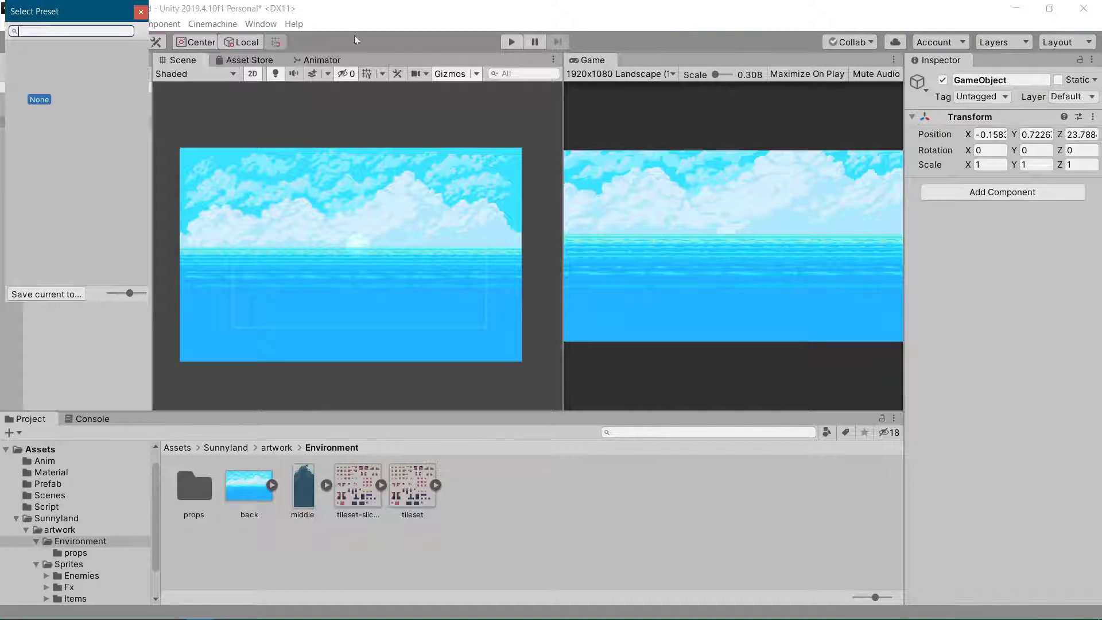
pyautogui.click(152, 16)
pyautogui.click(1093, 117)
pyautogui.click(950, 128)
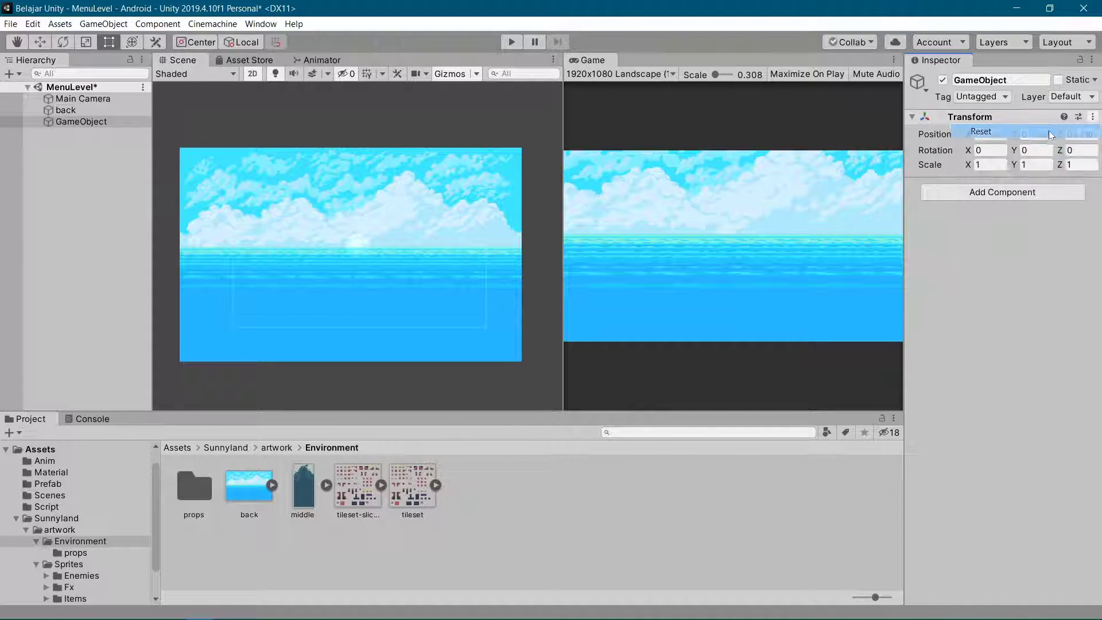
# Step: Move the empty GameObject above the background with the Move tool, to about X 0.91, Y 8.82
pyautogui.press('w')
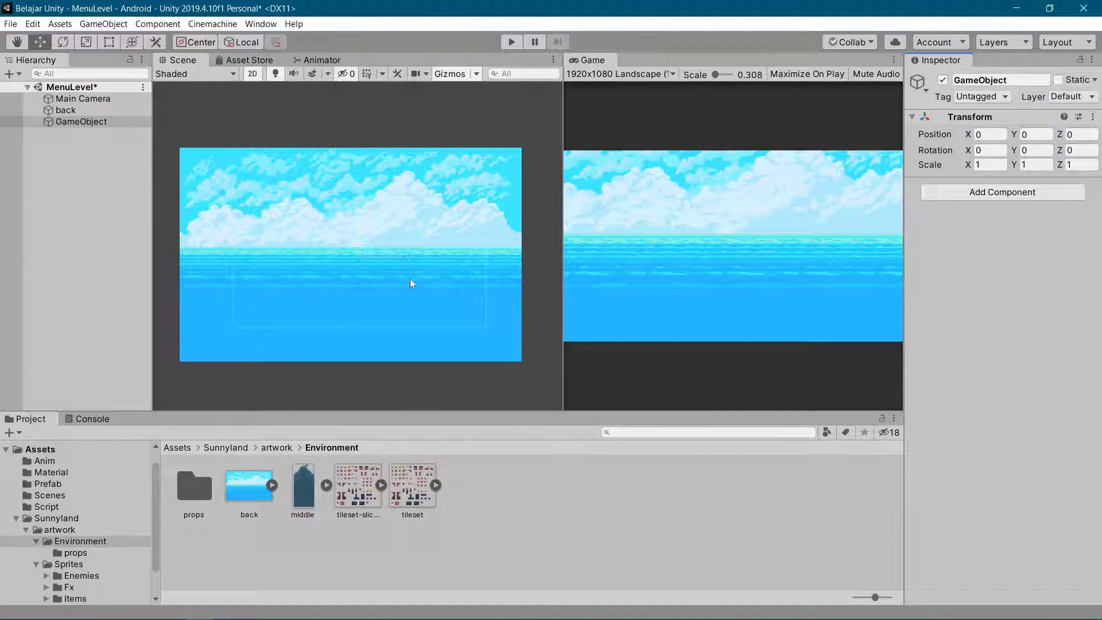
pyautogui.moveTo(368, 255); pyautogui.dragTo(377, 127)
pyautogui.moveTo(369, 180)
pyautogui.mouseDown(button='middle')
pyautogui.moveTo(346, 328)
pyautogui.moveTo(353, 264)
pyautogui.moveTo(339, 298)
pyautogui.mouseUp(button='middle')
pyautogui.scroll(-2, 351, 261)
pyautogui.scroll(2, 338, 299)
pyautogui.scroll(-2, 337, 299)
pyautogui.moveTo(337, 298); pyautogui.dragTo(379, 260, button='middle')
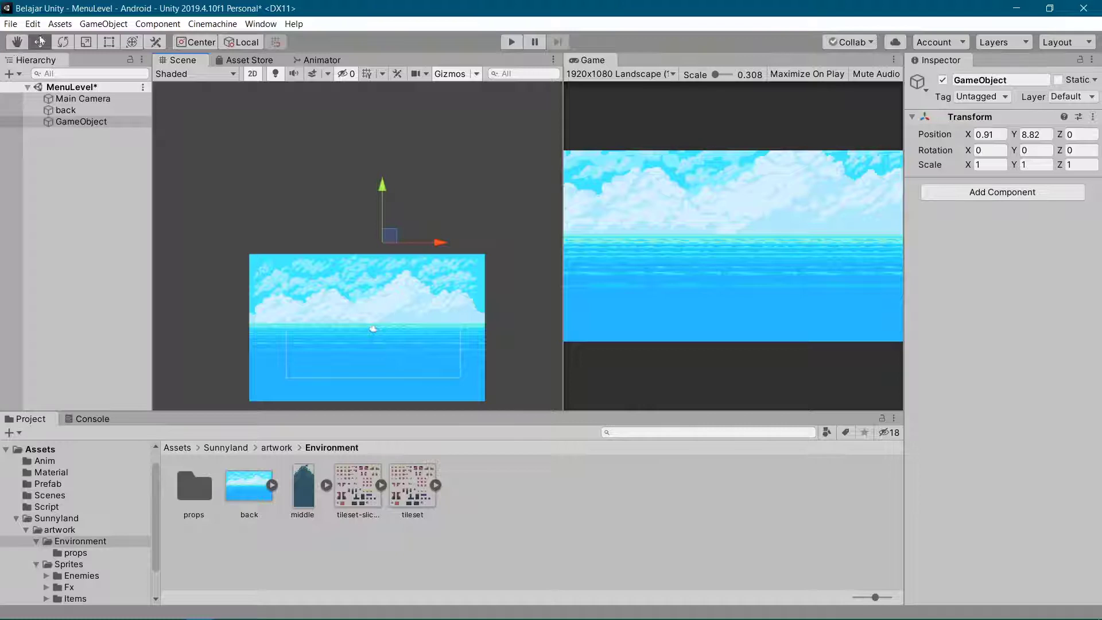
# Step: Go through the Hand, Move, Rotate, Scale, Rect and Transform tools to review Unity's scene-editing tools
pyautogui.click(12, 46)
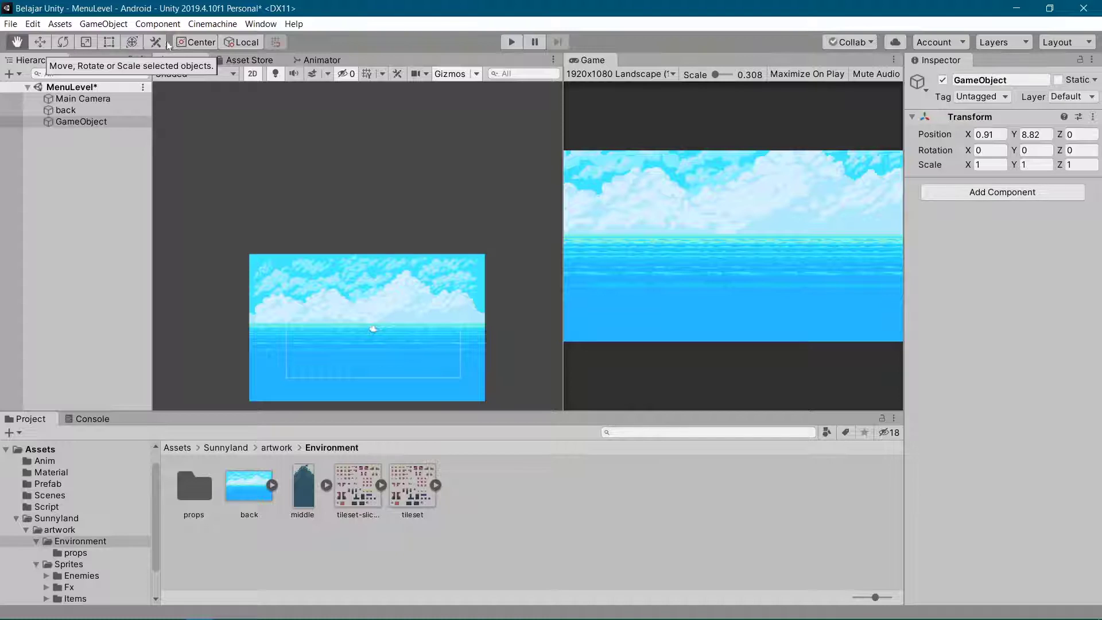
pyautogui.press('w')
pyautogui.press('e')
pyautogui.press('r')
pyautogui.press('t')
pyautogui.press('y')
# Step: Activate the Hand tool briefly, and raise the GameObject to about Y 11.02 with the Move tool
pyautogui.click(19, 44)
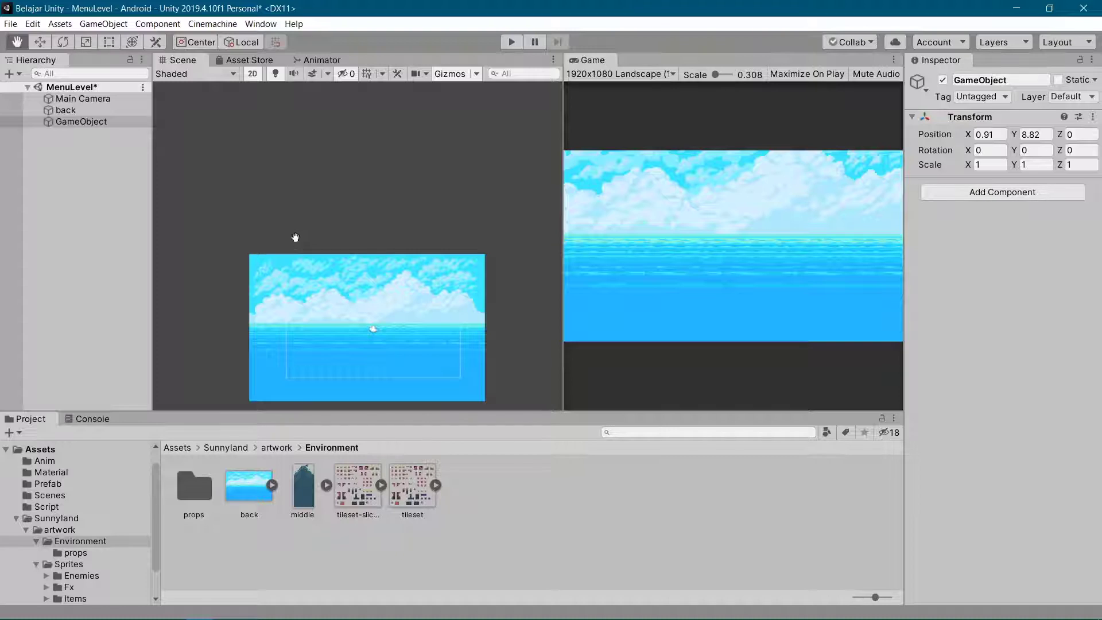
pyautogui.press('w')
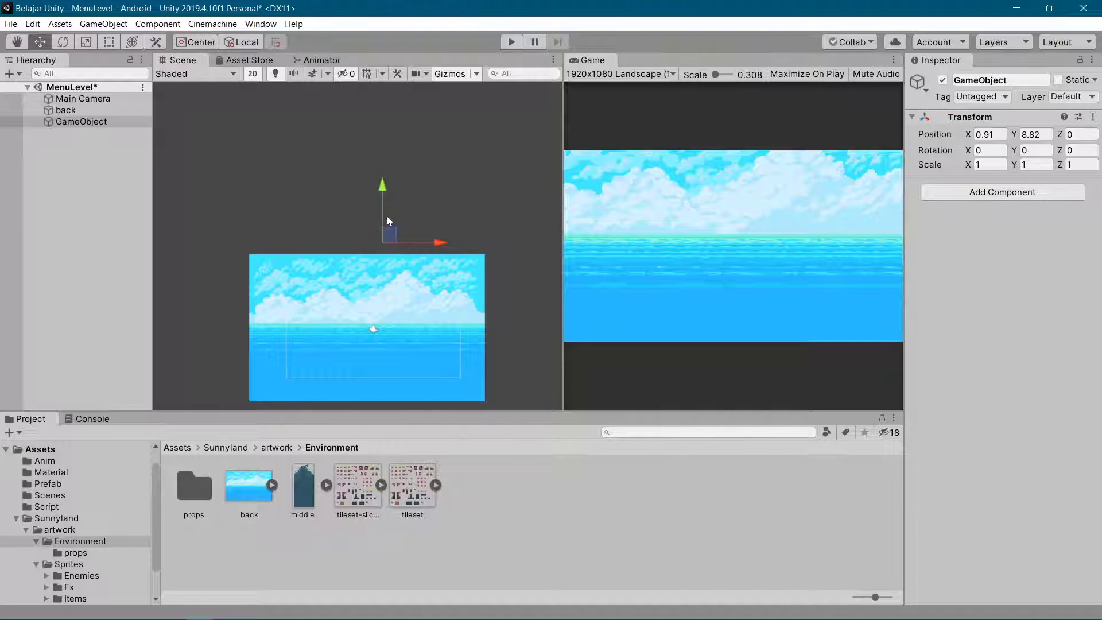
pyautogui.moveTo(384, 198)
pyautogui.mouseDown()
pyautogui.moveTo(384, 212)
pyautogui.moveTo(384, 176)
pyautogui.mouseUp()
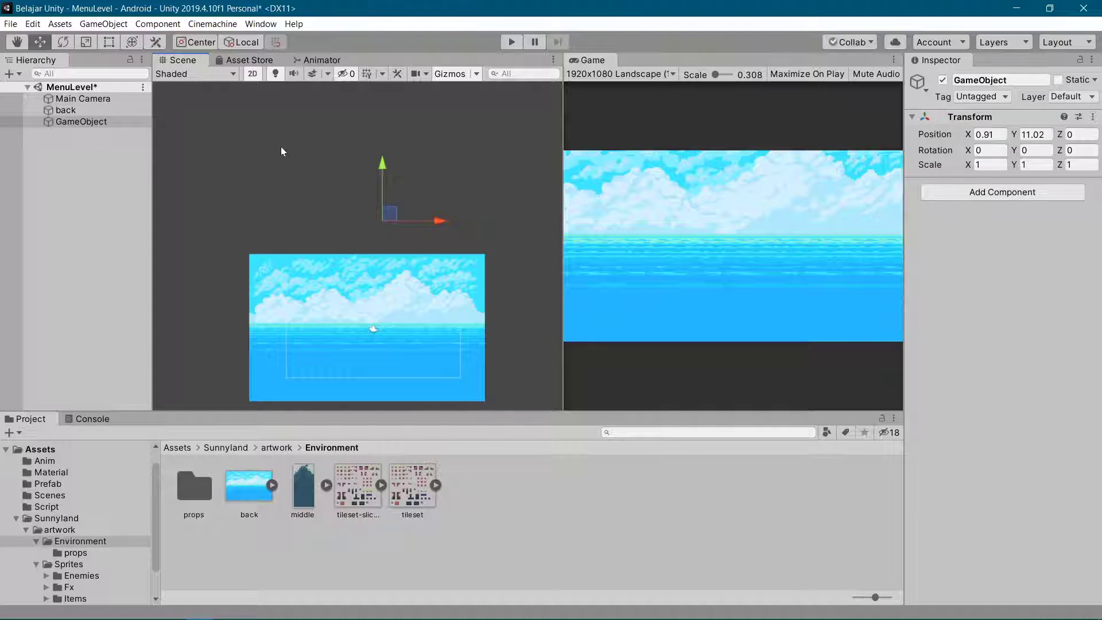
# Step: Show the Rotate, Scale and Rect tools on the GameObject, and lower it to about Y 9.85 with the Transform tool
pyautogui.press('e')
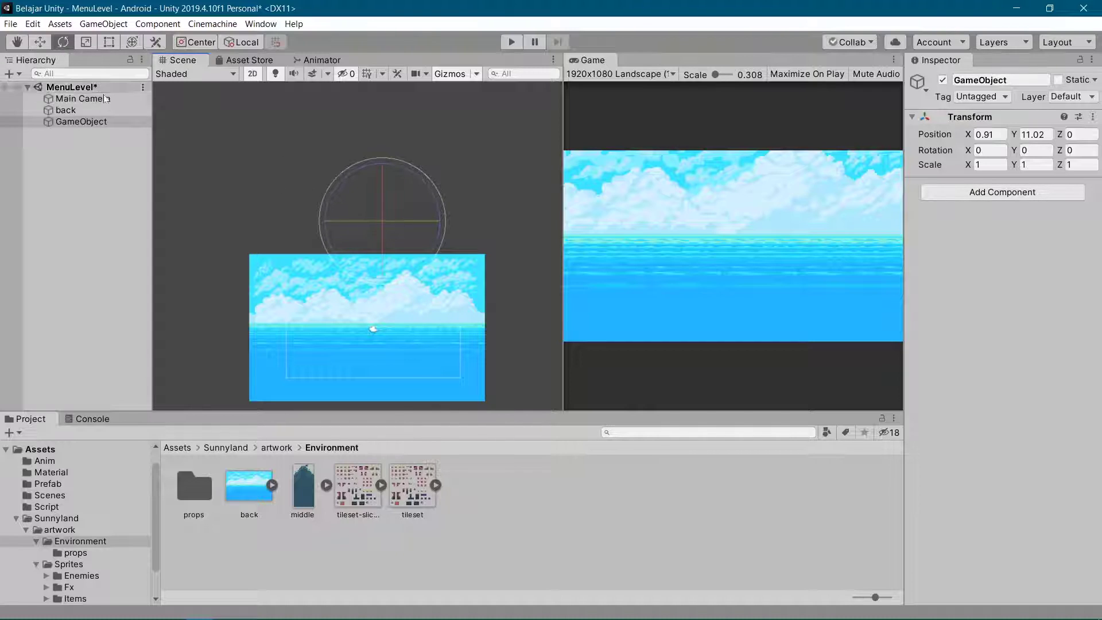
pyautogui.press('r')
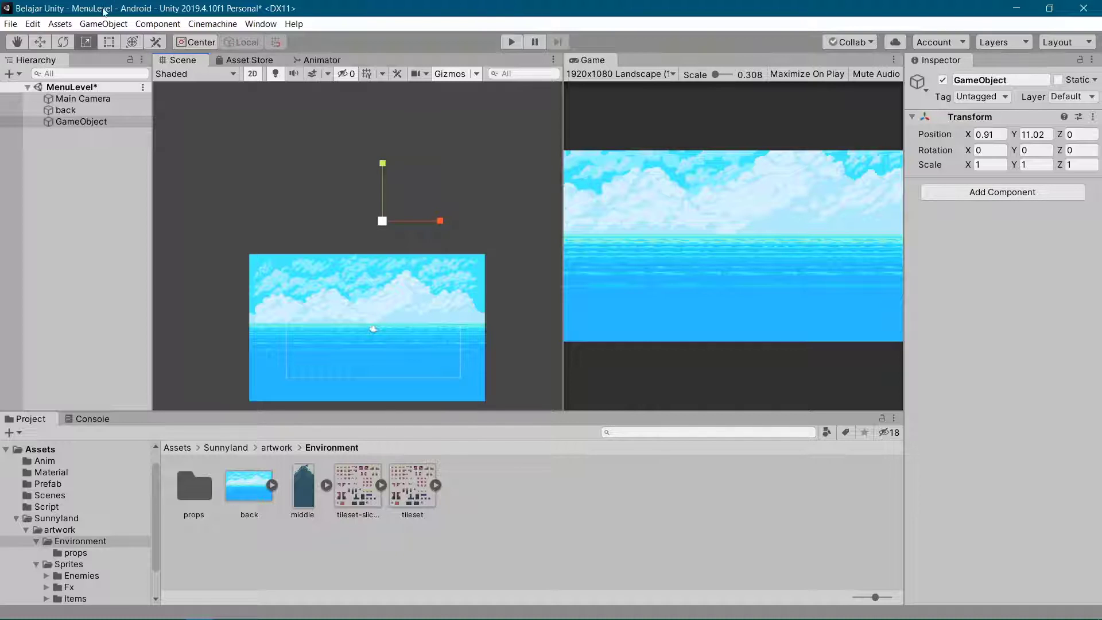
pyautogui.click(104, 43)
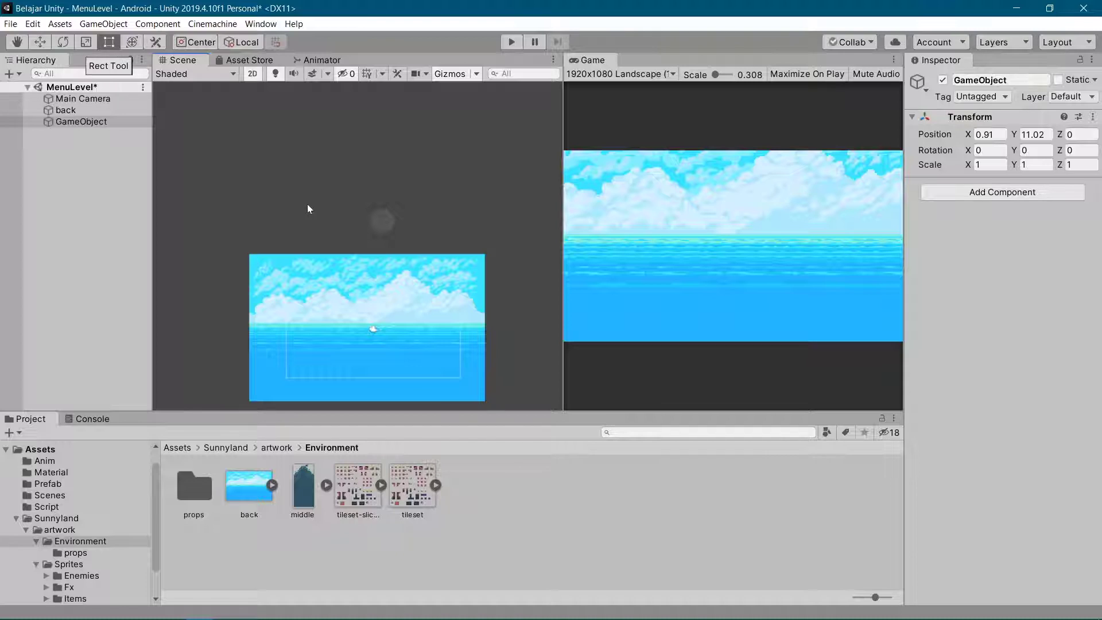
pyautogui.click(135, 43)
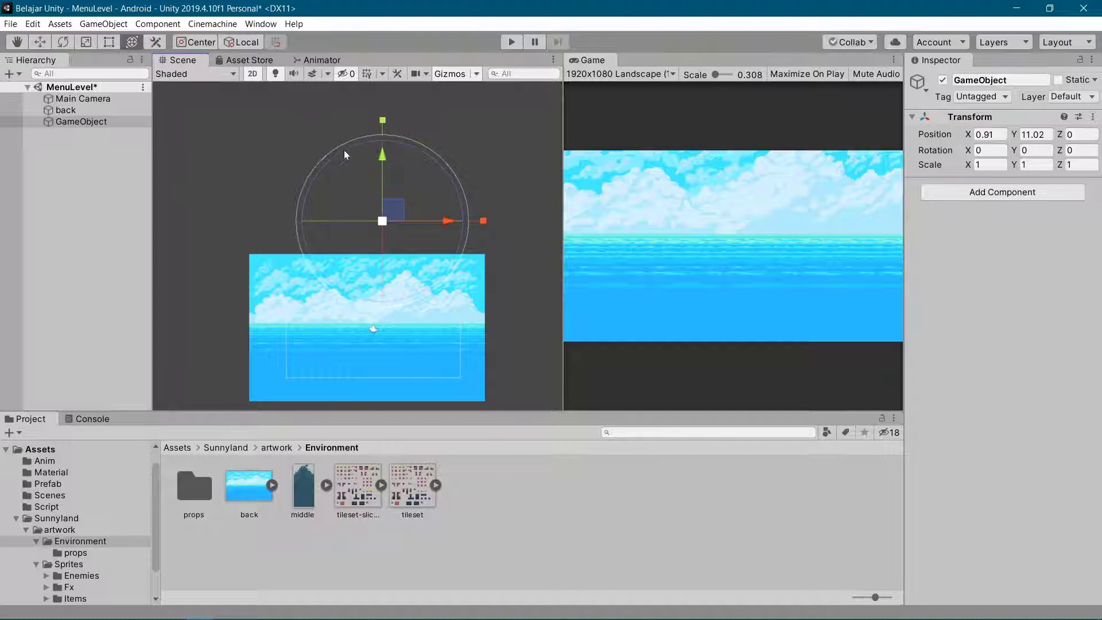
pyautogui.moveTo(382, 161); pyautogui.dragTo(384, 173)
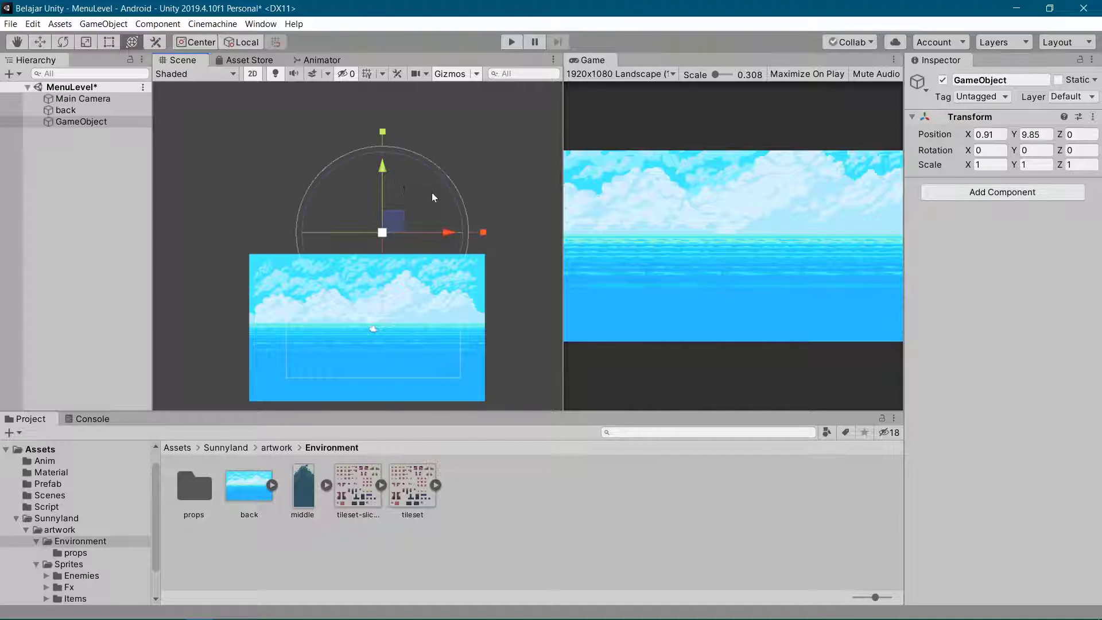
# Step: Undo the test moves of the empty GameObject and reset its Transform to the defaults
pyautogui.moveTo(487, 230); pyautogui.dragTo(476, 236)
pyautogui.moveTo(412, 163); pyautogui.dragTo(414, 166)
pyautogui.hotkey('ctrl', 'z')
pyautogui.hotkey('ctrl', 'z')
pyautogui.hotkey('ctrl', 'z')
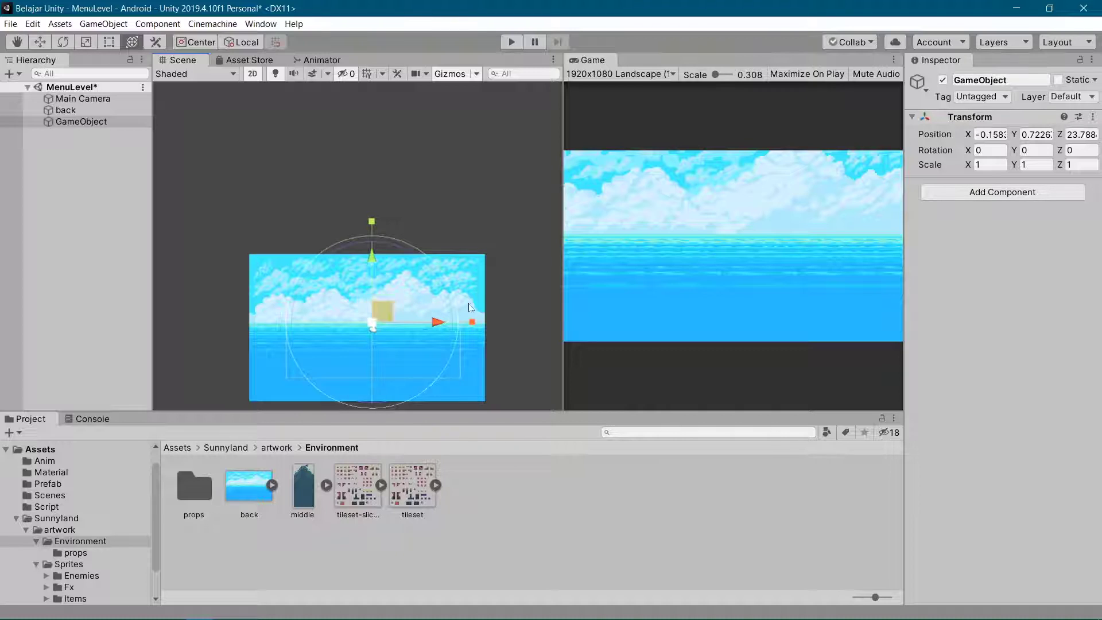
pyautogui.click(1092, 117)
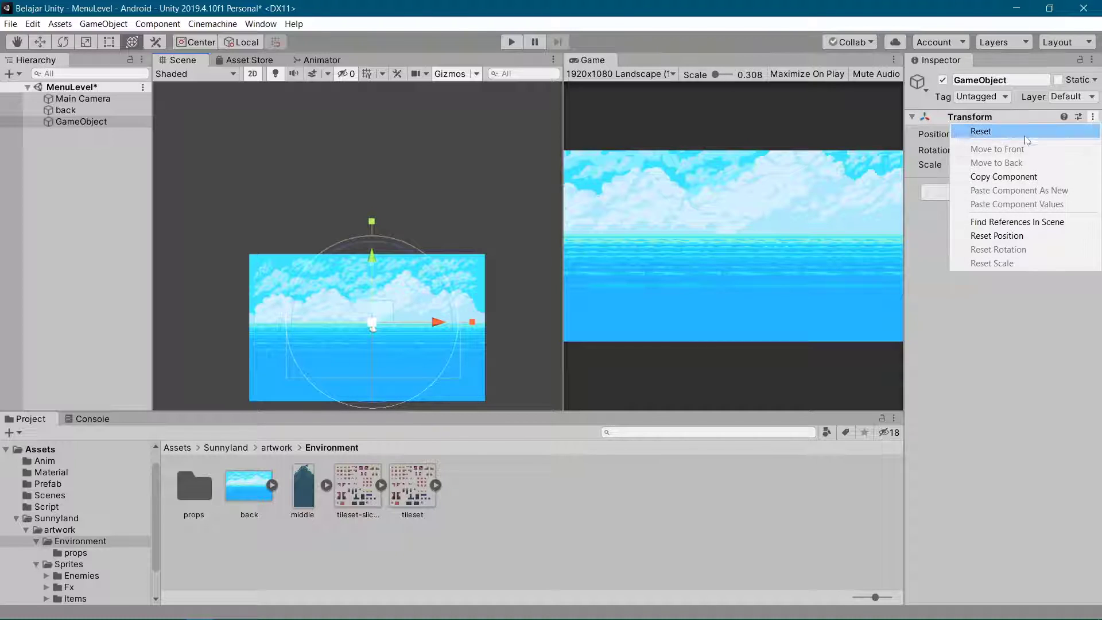
pyautogui.click(981, 128)
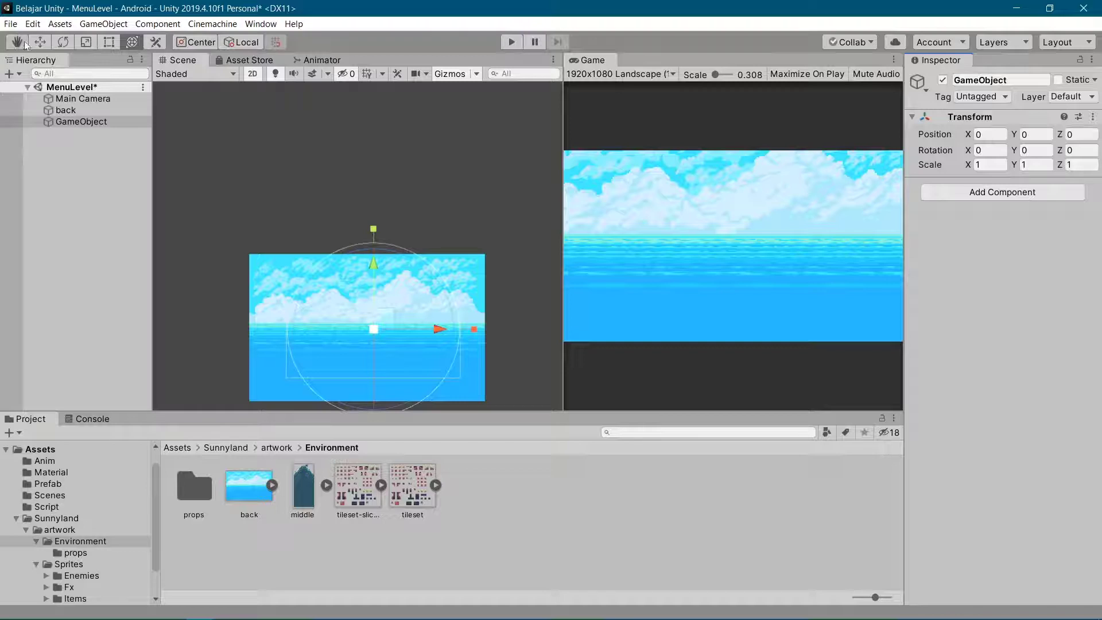
# Step: Activate the Move tool and place GameObject between Main Camera and back in the scene hierarchy
pyautogui.click(39, 42)
pyautogui.moveTo(412, 260); pyautogui.dragTo(429, 191, button='middle')
pyautogui.scroll(2, 429, 190)
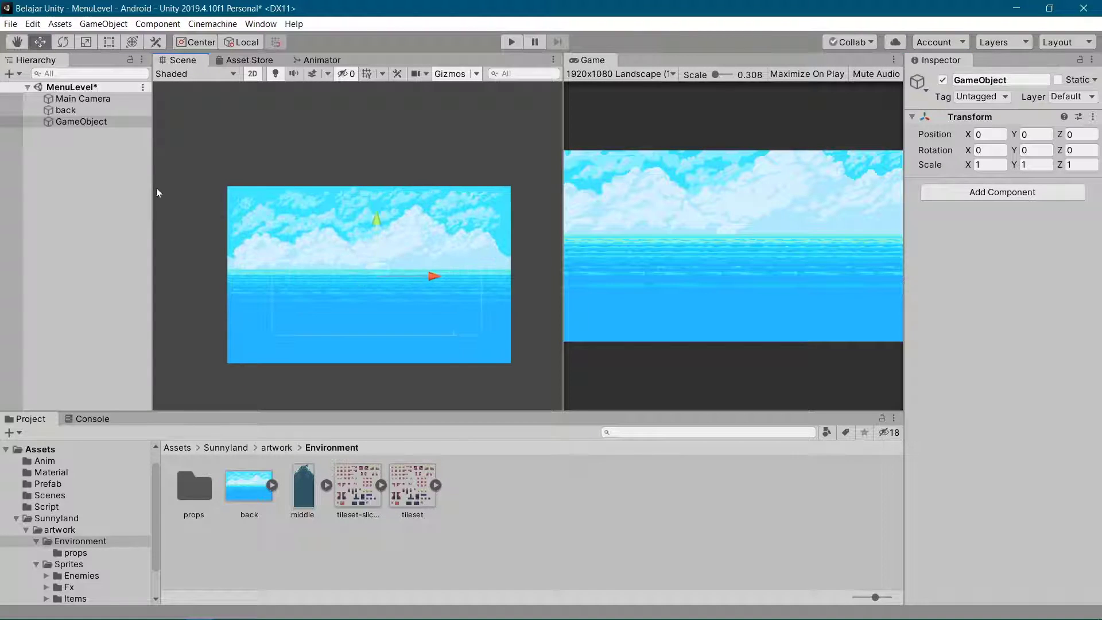
pyautogui.moveTo(109, 124); pyautogui.dragTo(107, 105)
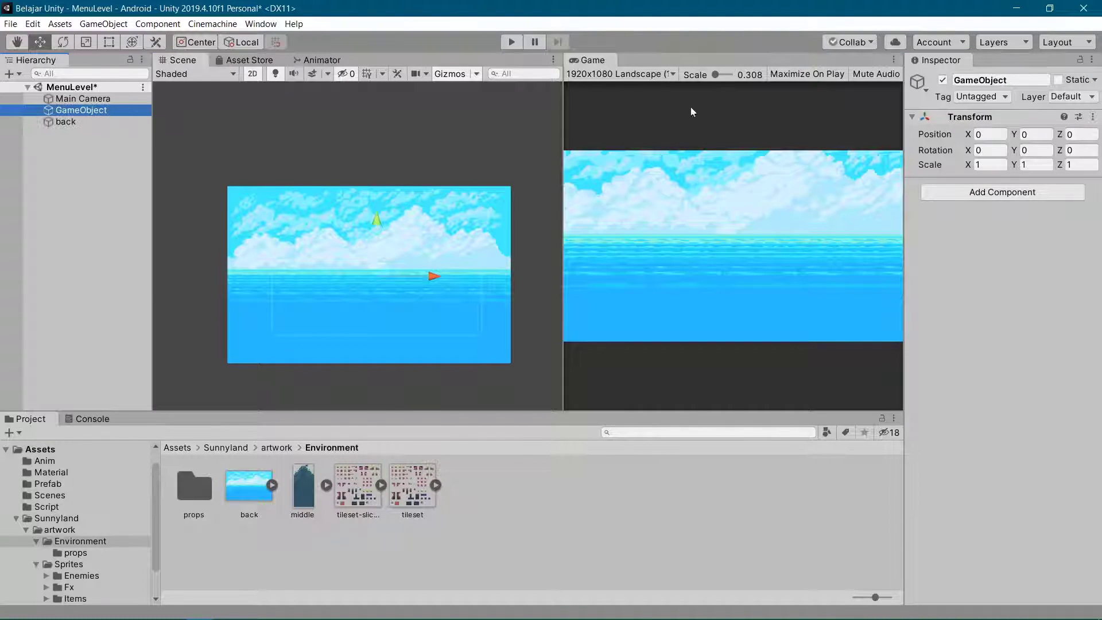
# Step: Rename the empty GameObject as UI
pyautogui.click(970, 79)
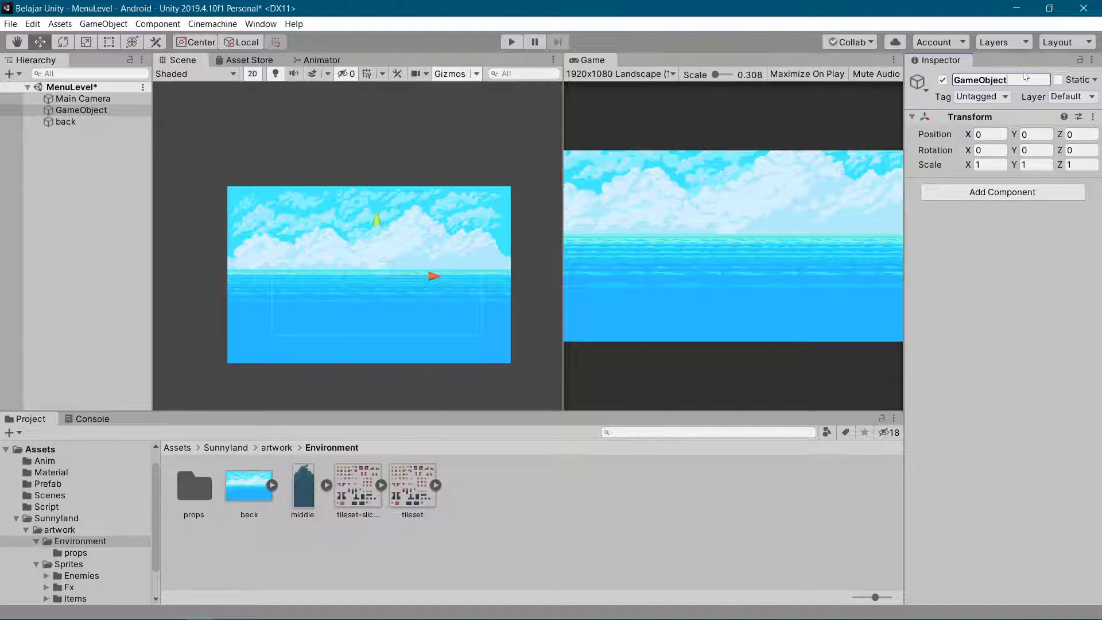
pyautogui.doubleClick(963, 80)
pyautogui.click(64, 541)
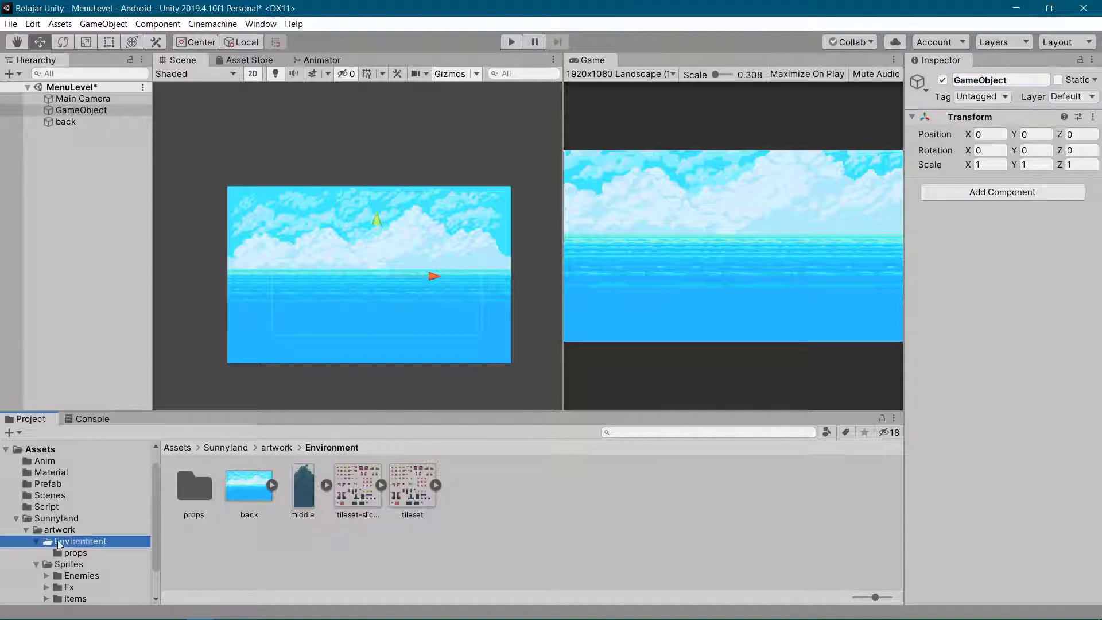
pyautogui.click(329, 447)
pyautogui.click(1028, 80)
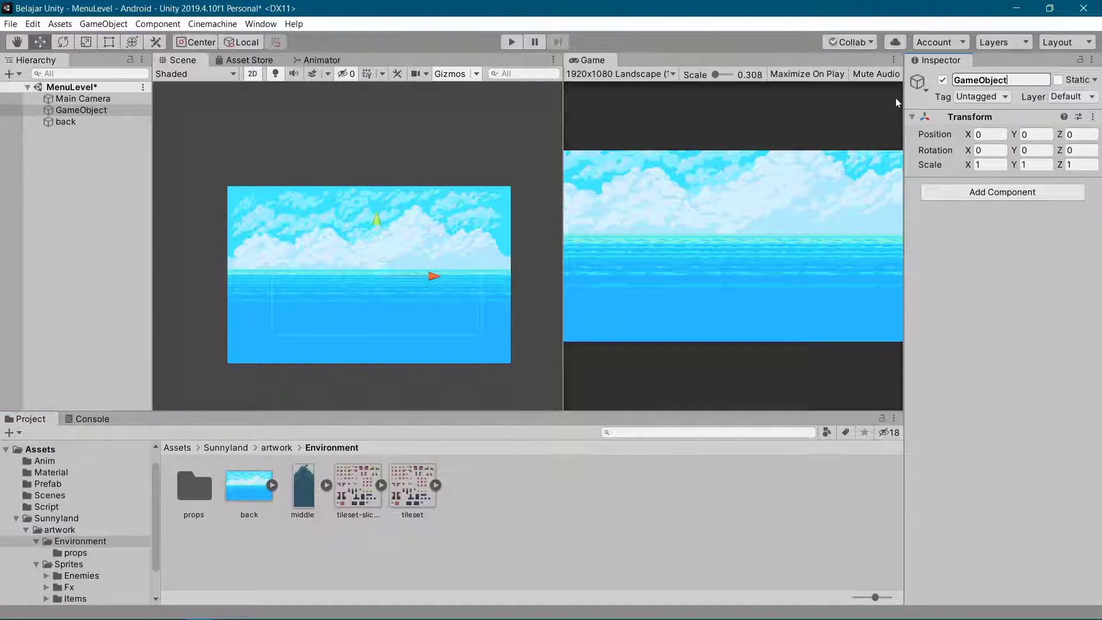
pyautogui.hotkey('ctrl', 'a')
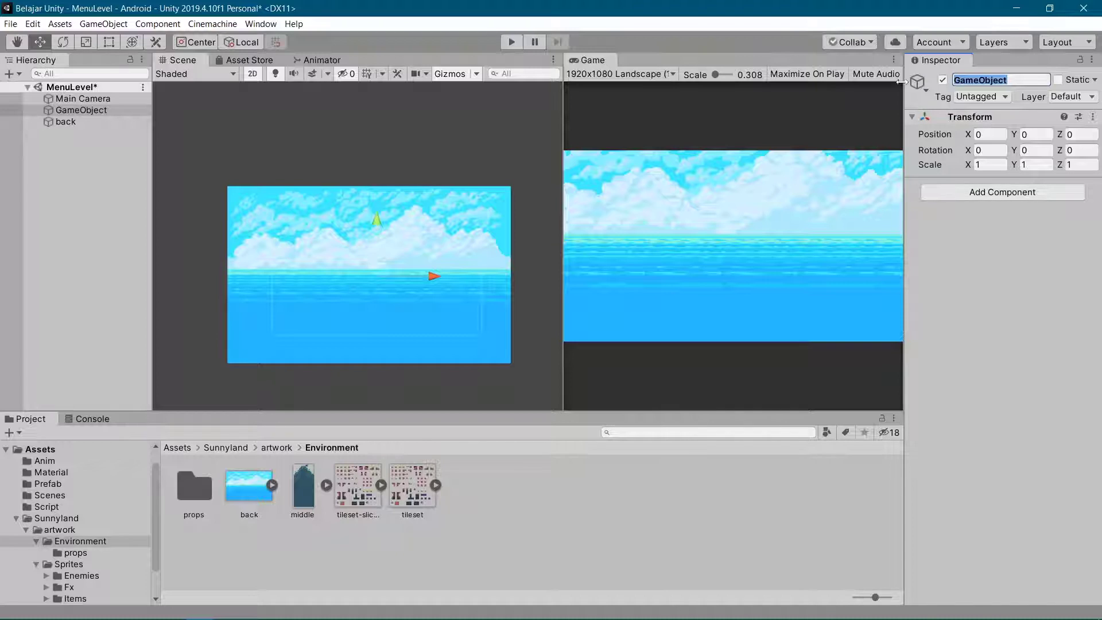
pyautogui.write('UI')
pyautogui.press('Return')
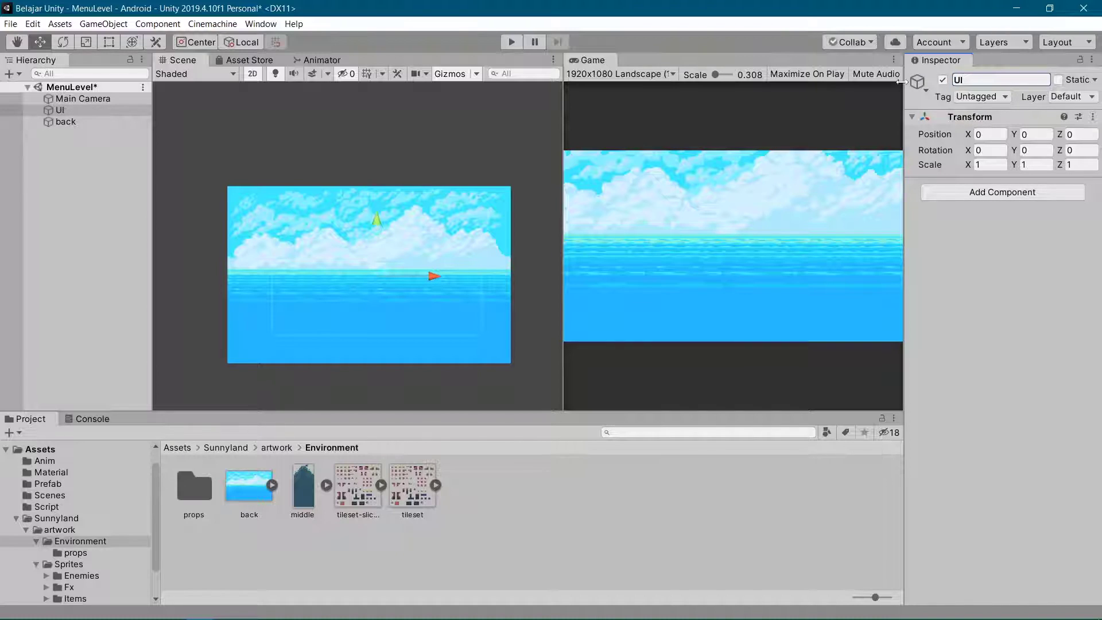
# Step: Rename the back sprite object as BG and place it above UI in the scene hierarchy
pyautogui.click(75, 122)
pyautogui.click(975, 80)
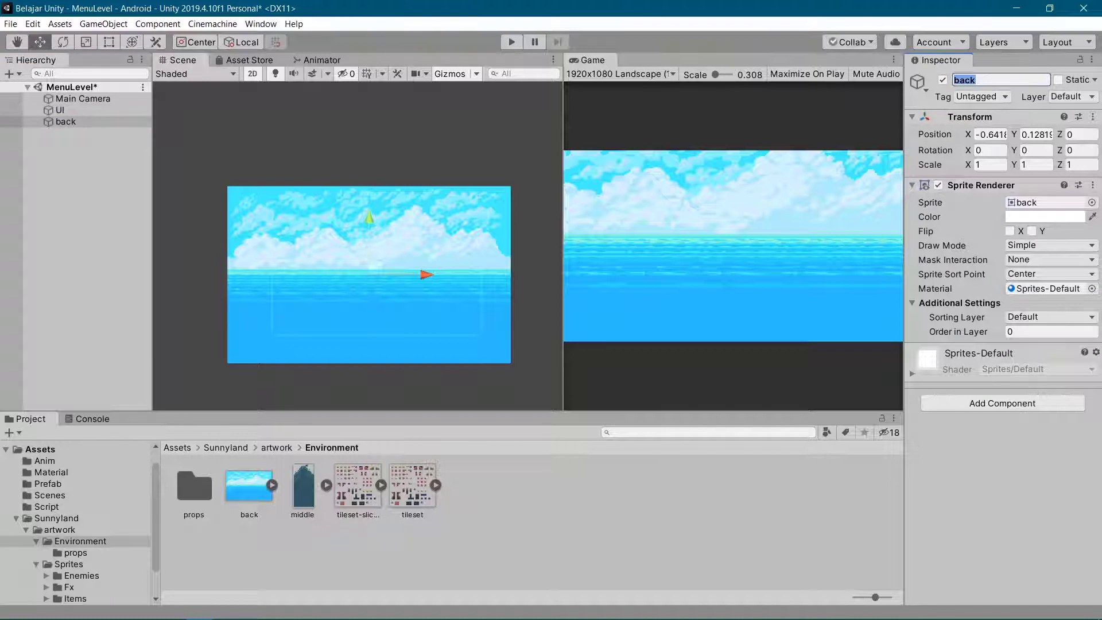
pyautogui.write('G')
pyautogui.press('BackSpace')
pyautogui.write('BG')
pyautogui.press('Return')
pyautogui.moveTo(92, 122); pyautogui.dragTo(90, 109)
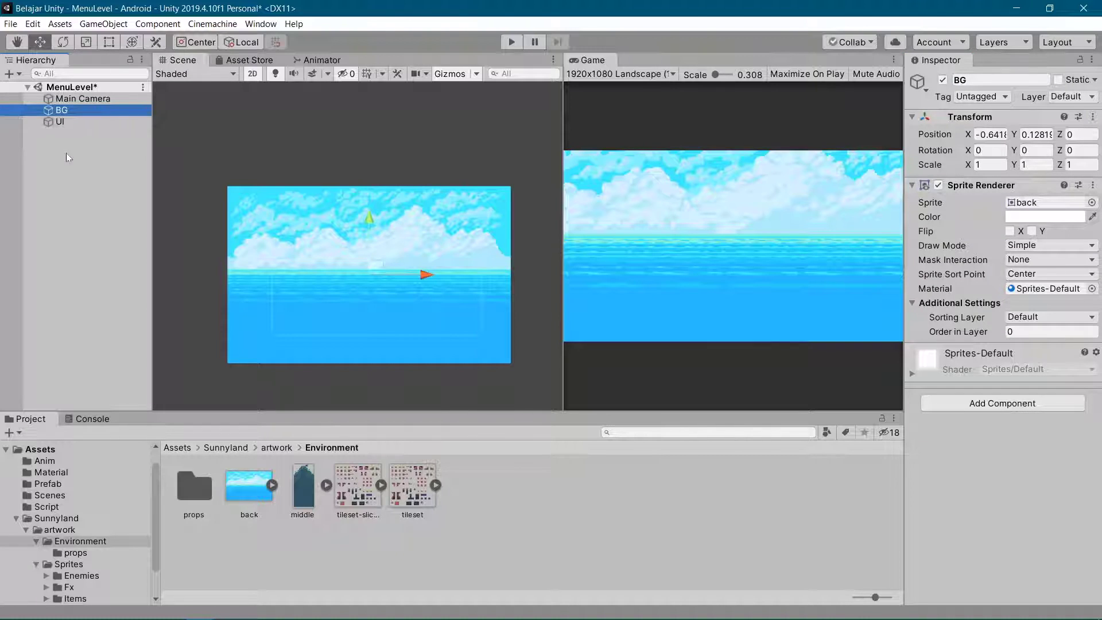
# Step: Delete the empty UI object from the MenuLevel scene
pyautogui.rightClick(67, 153)
pyautogui.click(53, 121)
pyautogui.press('Delete')
# Step: Add a new 2D sprite object to the MenuLevel scene, and undo its creation
pyautogui.rightClick(53, 183)
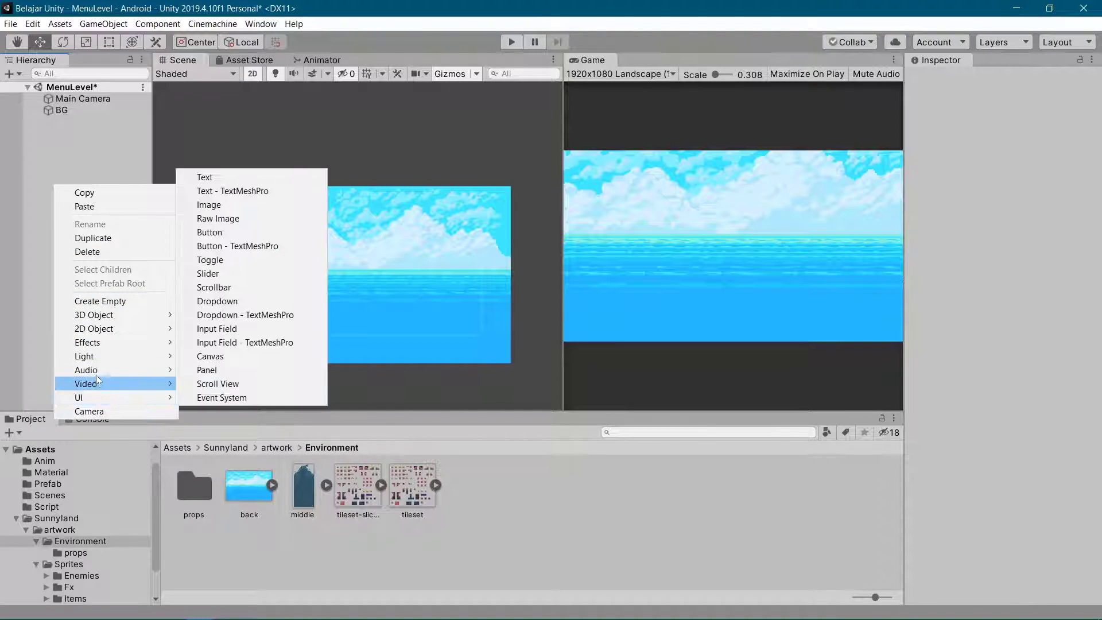
pyautogui.moveTo(104, 329)
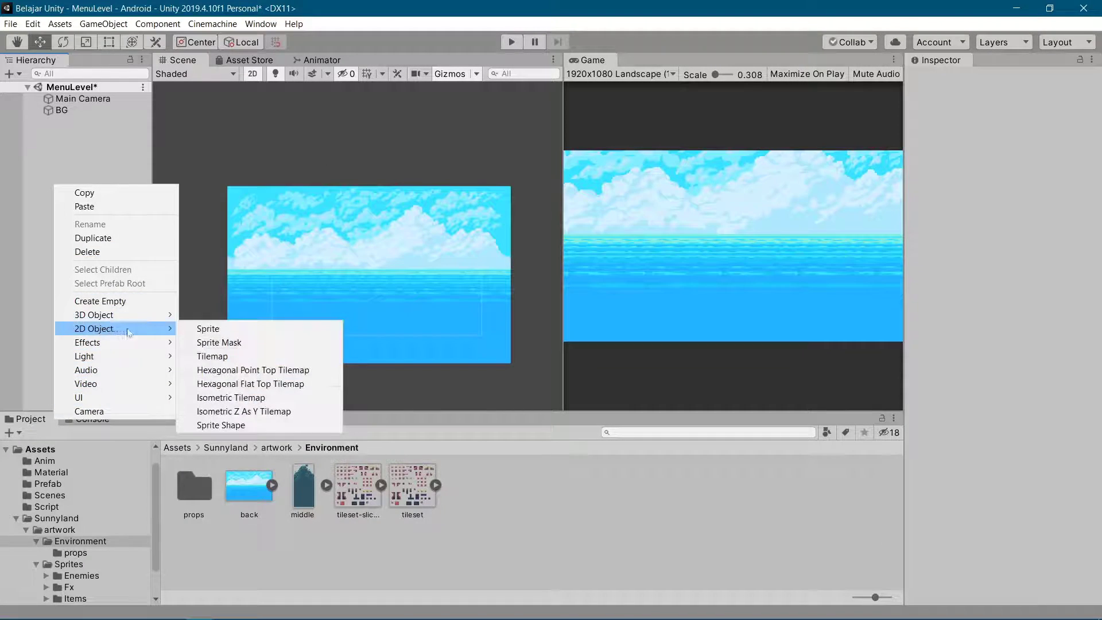
pyautogui.click(206, 330)
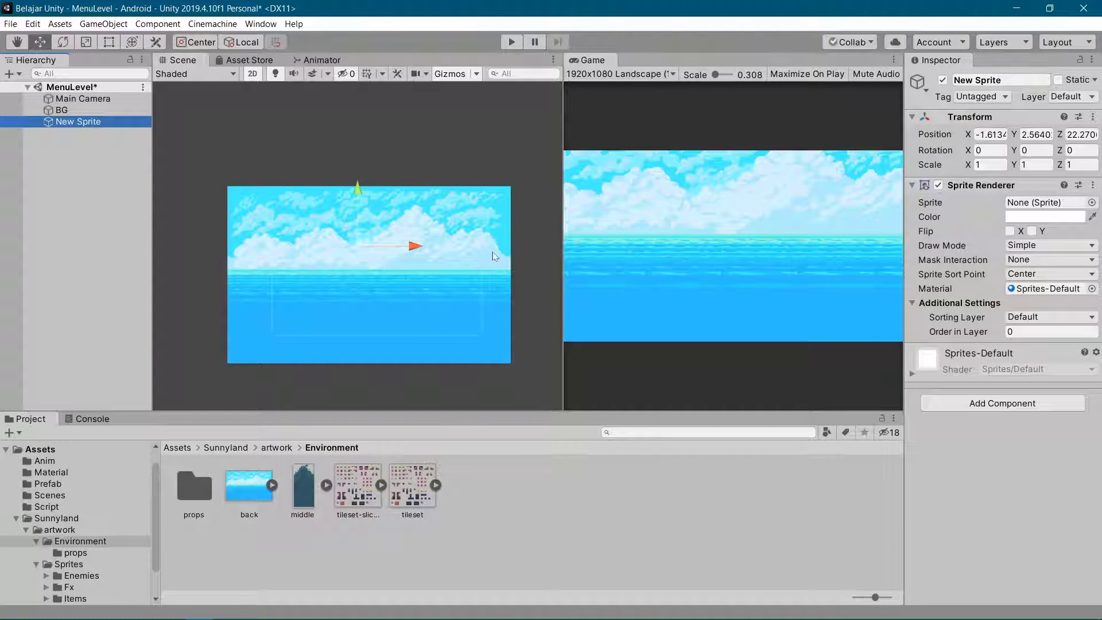
pyautogui.hotkey('ctrl', 'z')
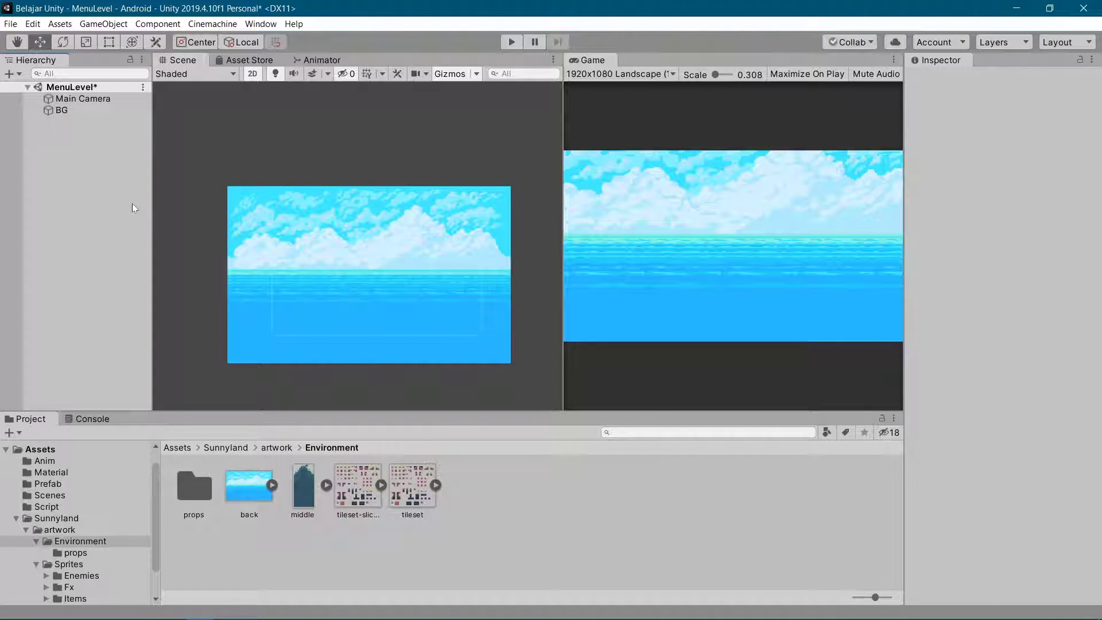
# Step: Add a UI Image on a new Canvas to the MenuLevel scene
pyautogui.rightClick(29, 189)
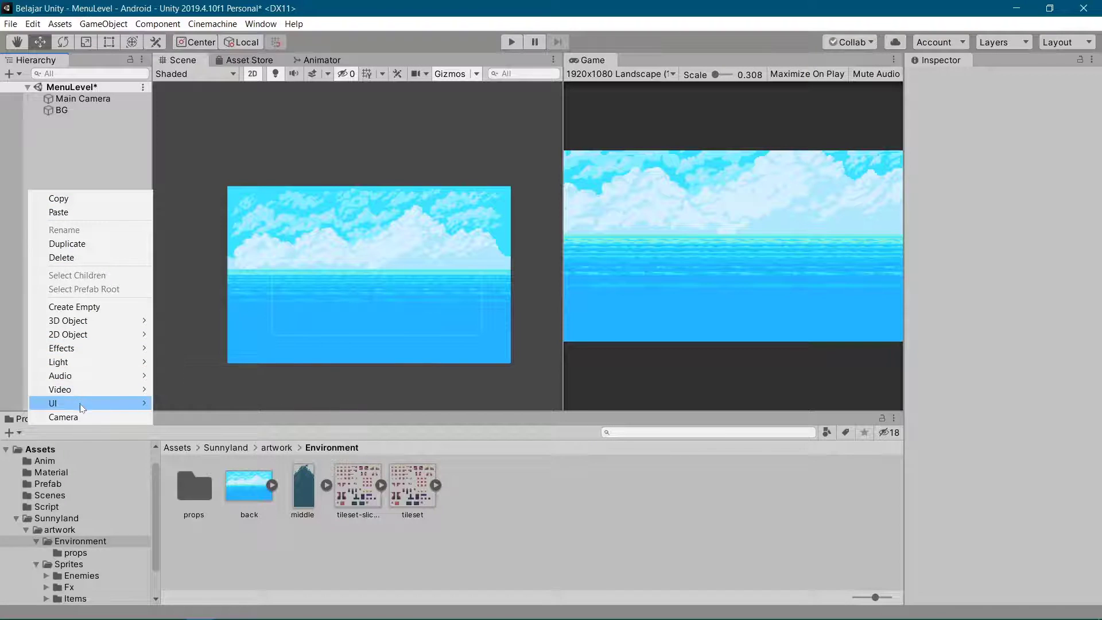
pyautogui.moveTo(84, 405)
pyautogui.click(184, 210)
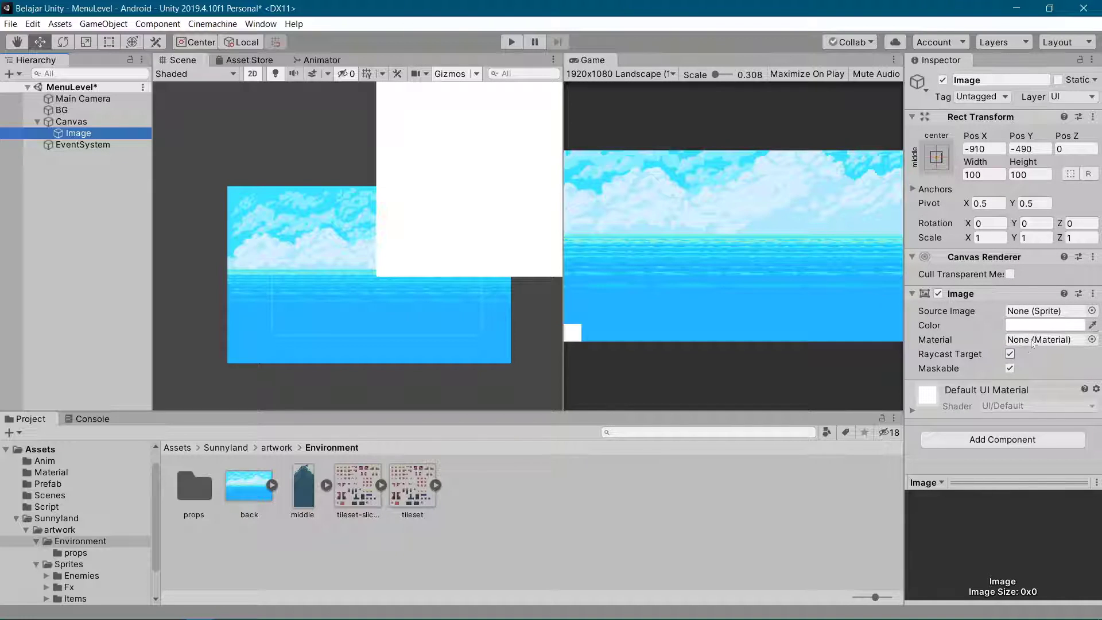
# Step: Set the color of the UI Image to black
pyautogui.click(1056, 326)
pyautogui.click(1056, 330)
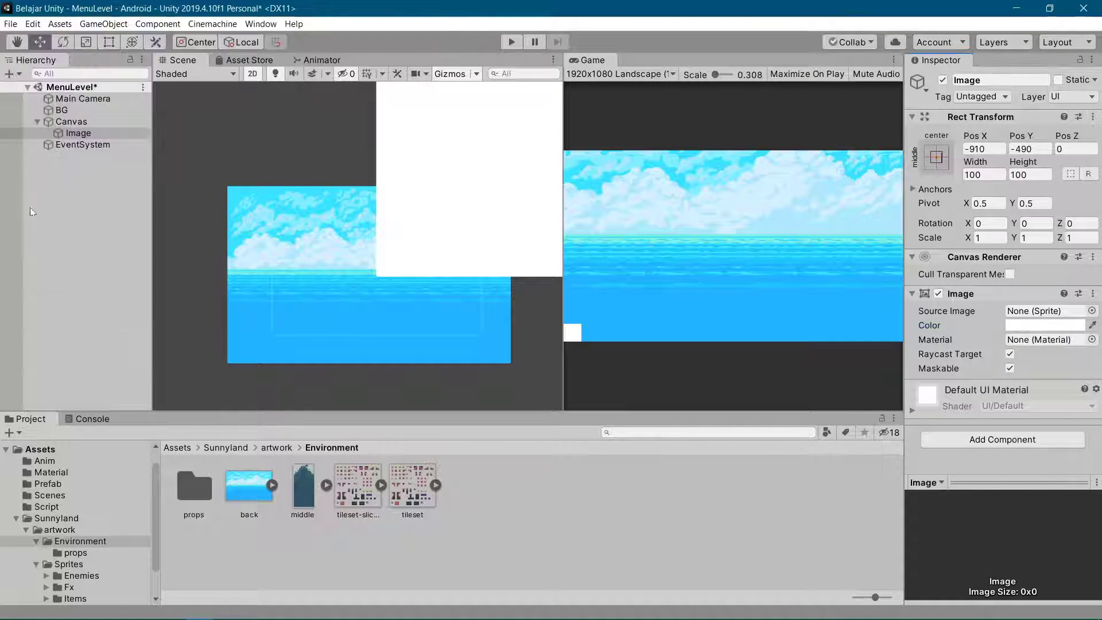
pyautogui.click(1044, 326)
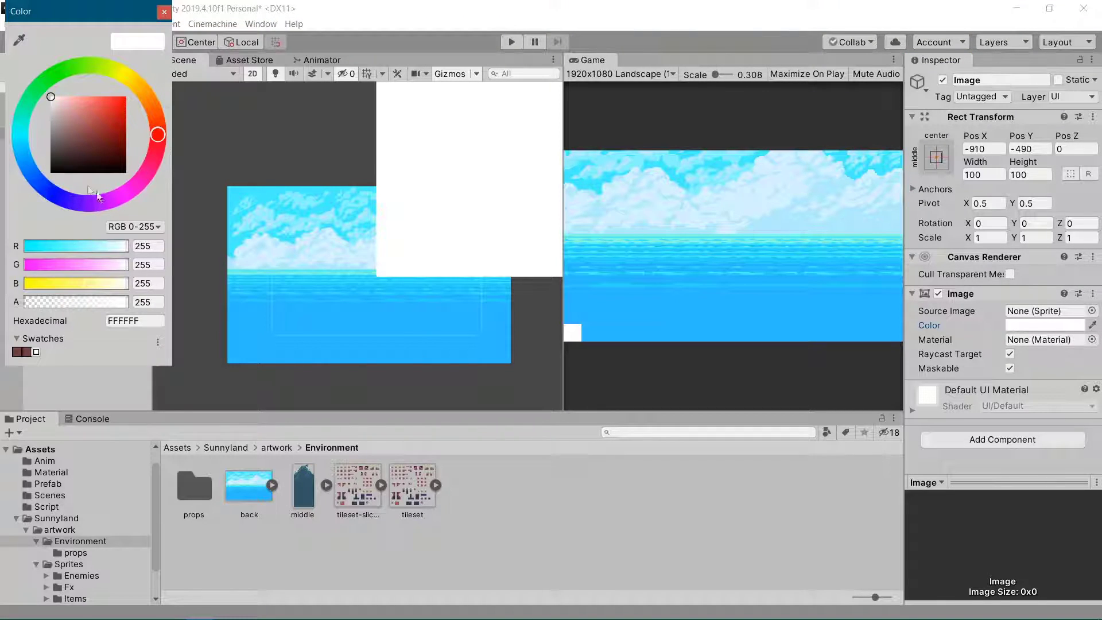
pyautogui.click(83, 166)
pyautogui.click(63, 171)
pyautogui.click(164, 11)
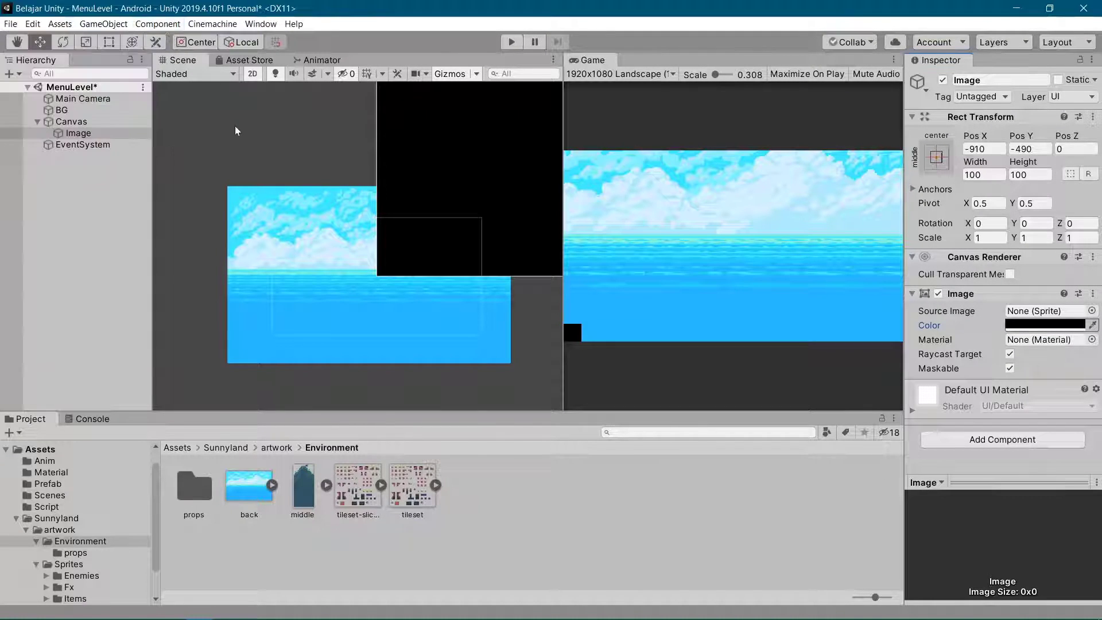
# Step: Set the Canvas render mode to Screen Space - Camera with Main Camera as render camera, and enable Pixel Perfect
pyautogui.click(70, 122)
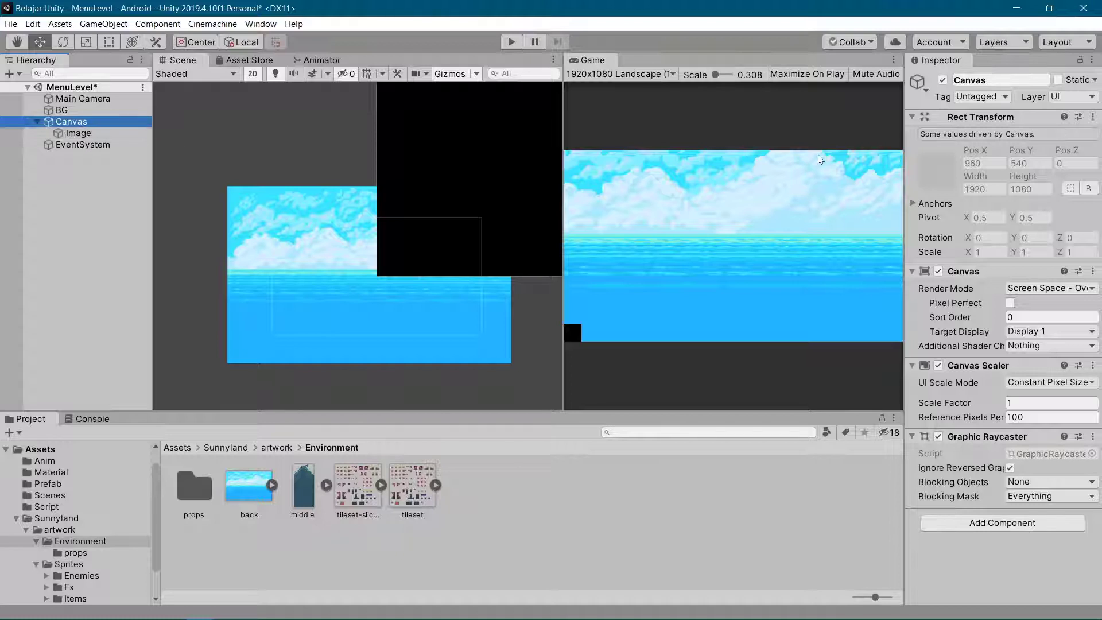
pyautogui.click(1048, 289)
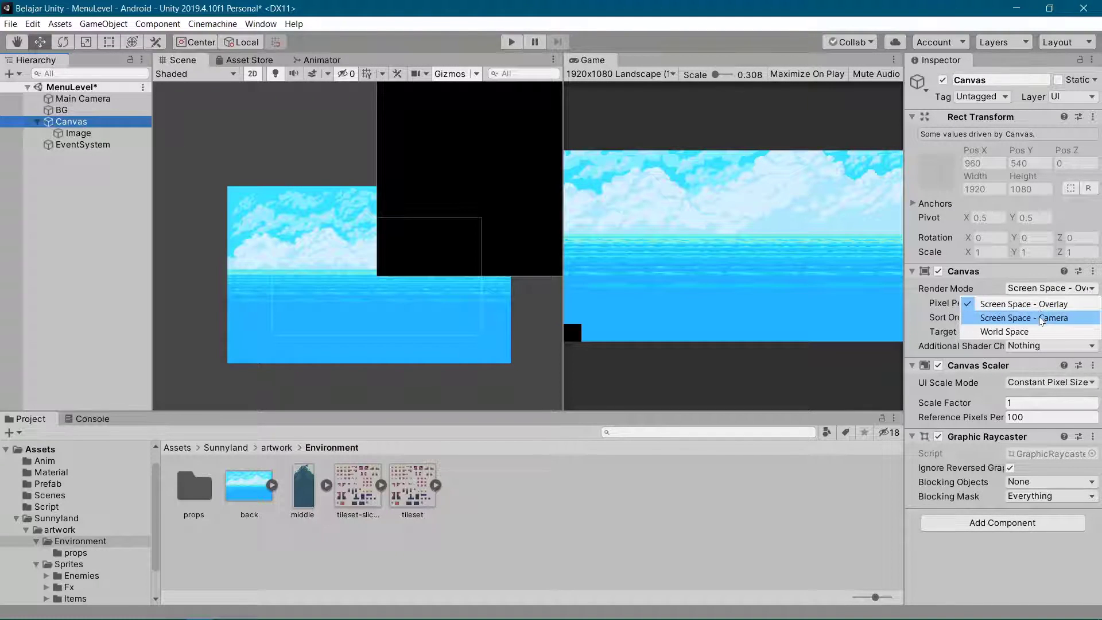
pyautogui.click(1043, 318)
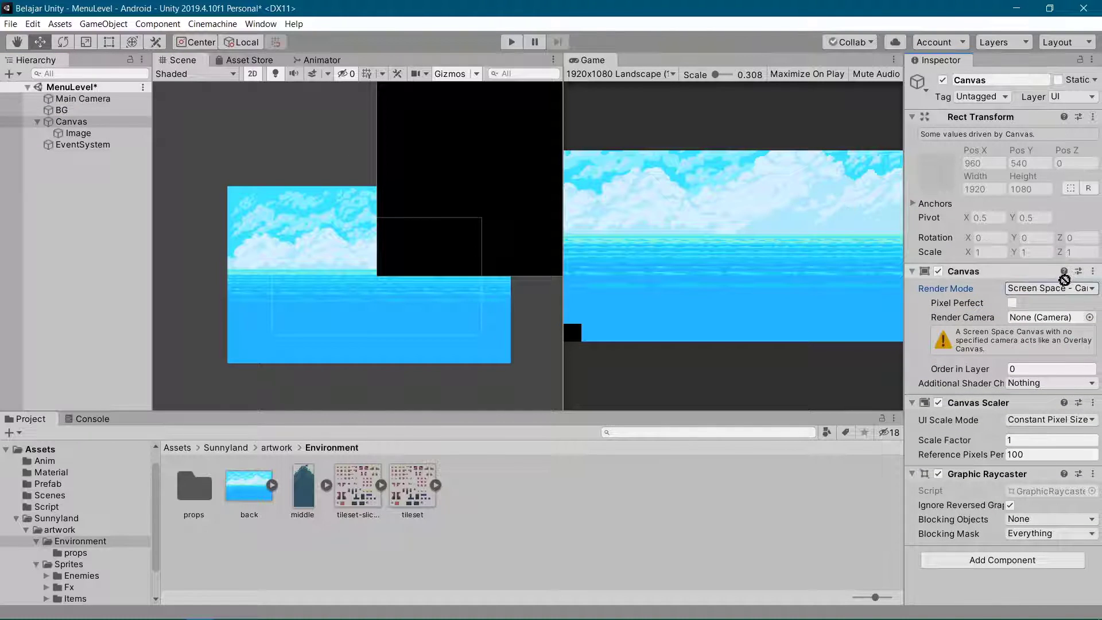
pyautogui.moveTo(1046, 298); pyautogui.dragTo(1048, 320)
pyautogui.click(987, 304)
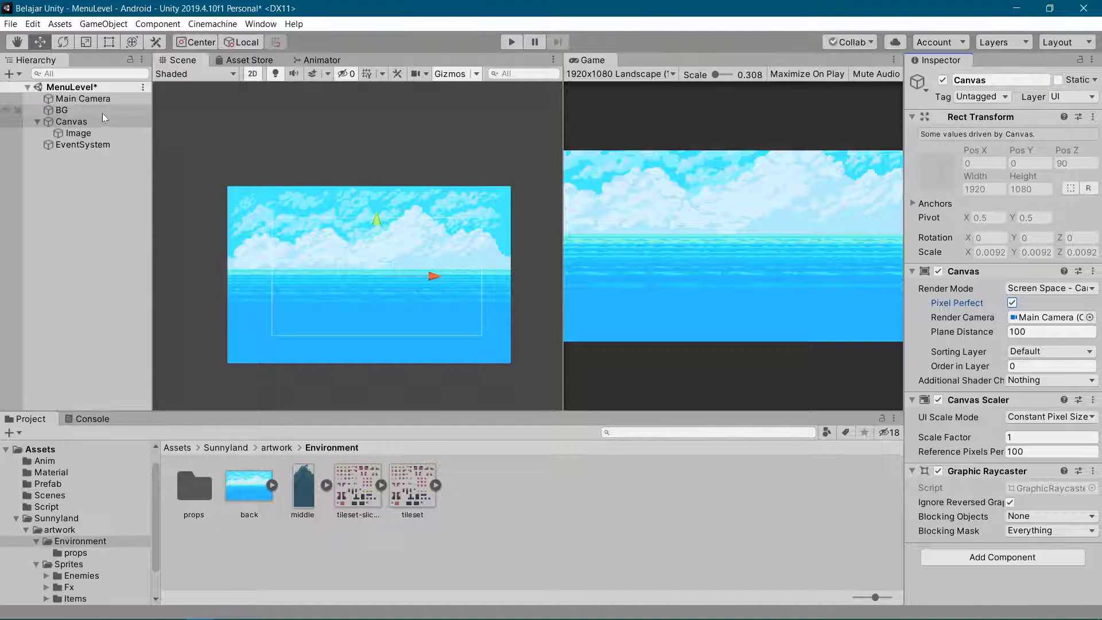
# Step: Examine the Image's placement in the scene and the sorting layers available for the Canvas
pyautogui.click(78, 132)
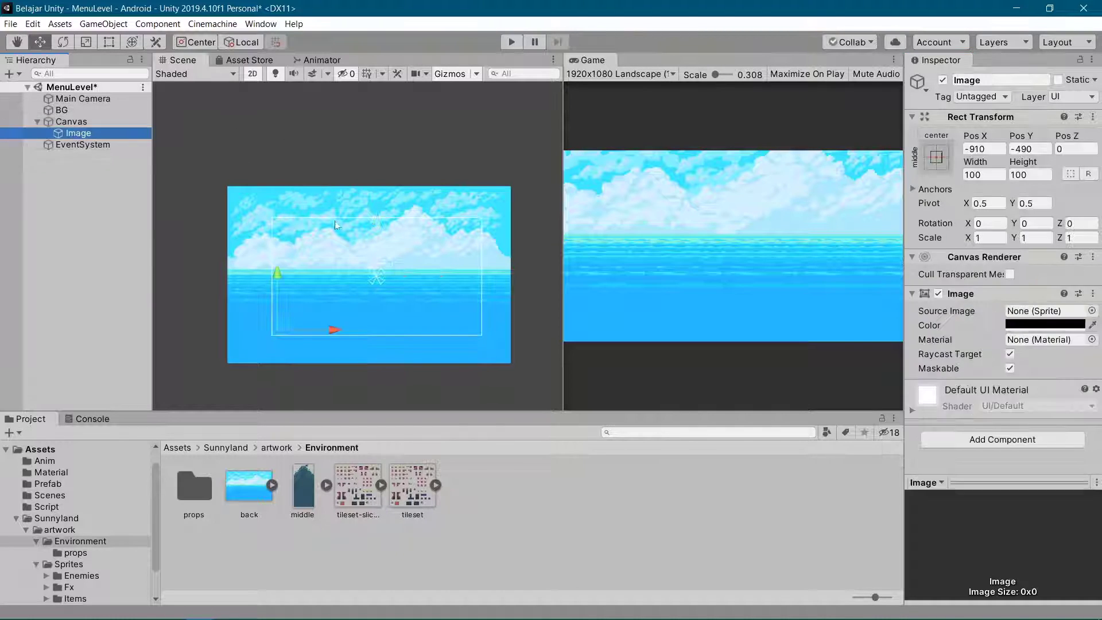
pyautogui.scroll(1, 347, 289)
pyautogui.scroll(1, 346, 290)
pyautogui.moveTo(347, 289); pyautogui.dragTo(431, 258, button='middle')
pyautogui.scroll(3, 433, 258)
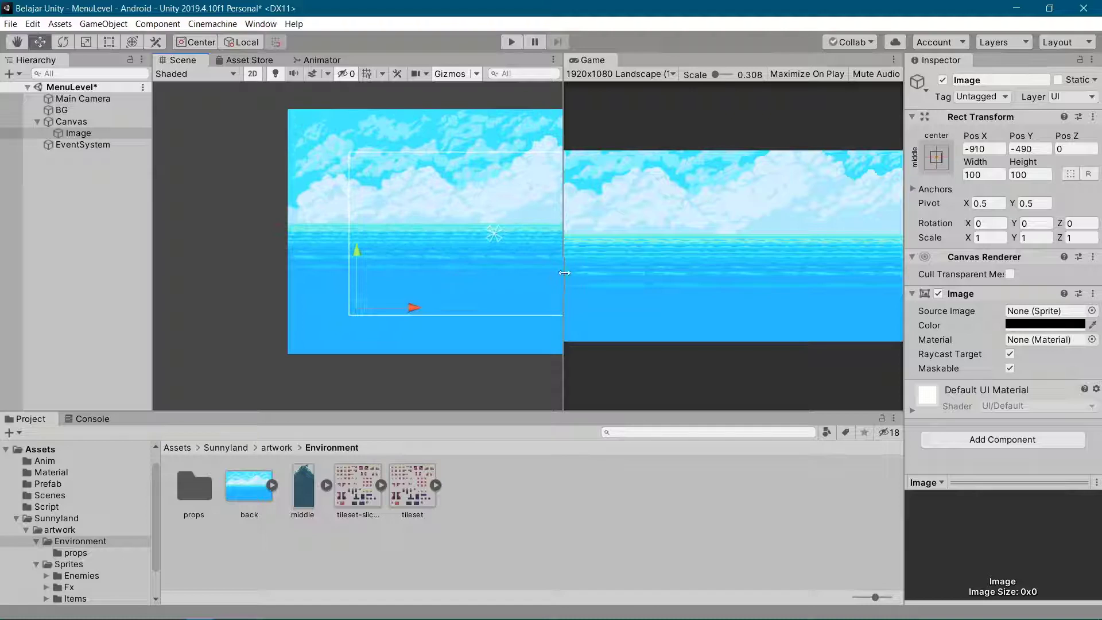
pyautogui.click(72, 121)
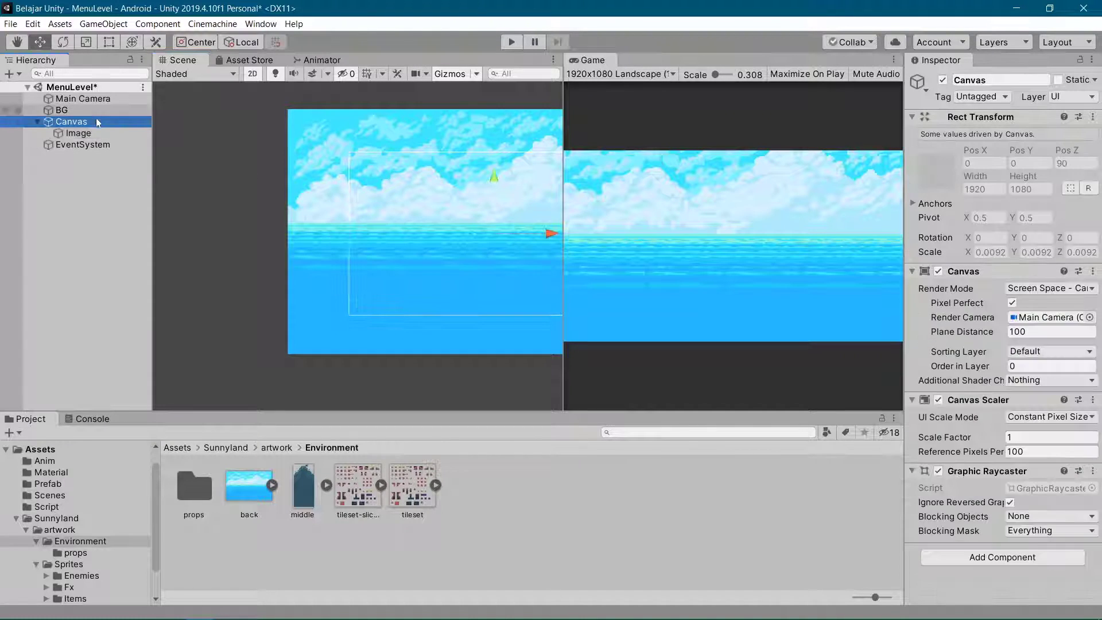
pyautogui.click(1023, 350)
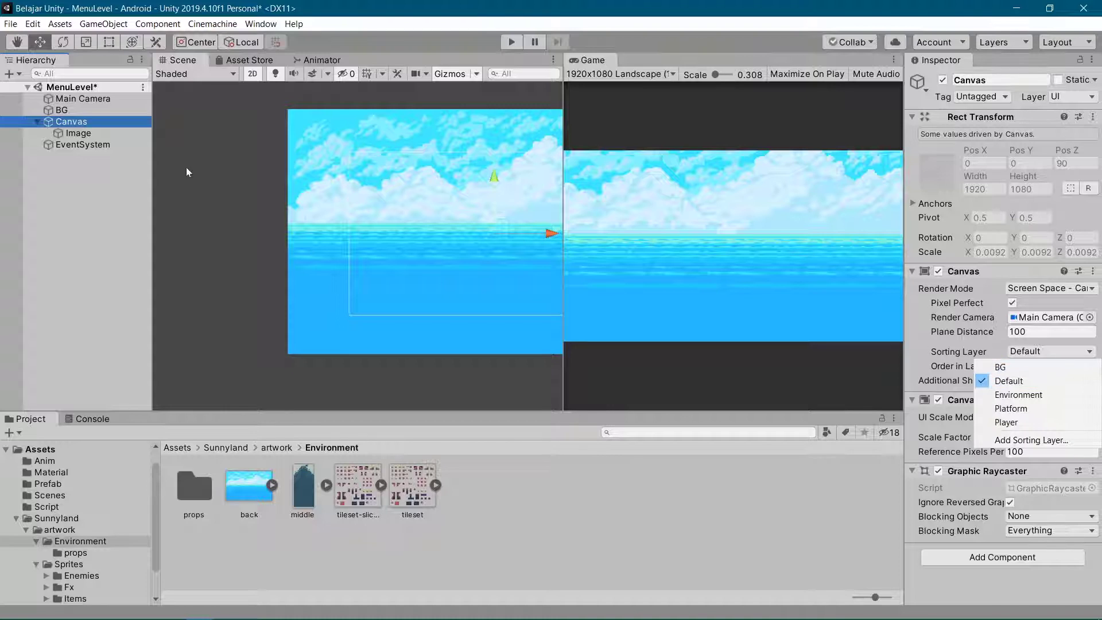
pyautogui.click(921, 356)
# Step: Assign the BG object's Sprite Renderer to the BG sorting layer
pyautogui.click(74, 110)
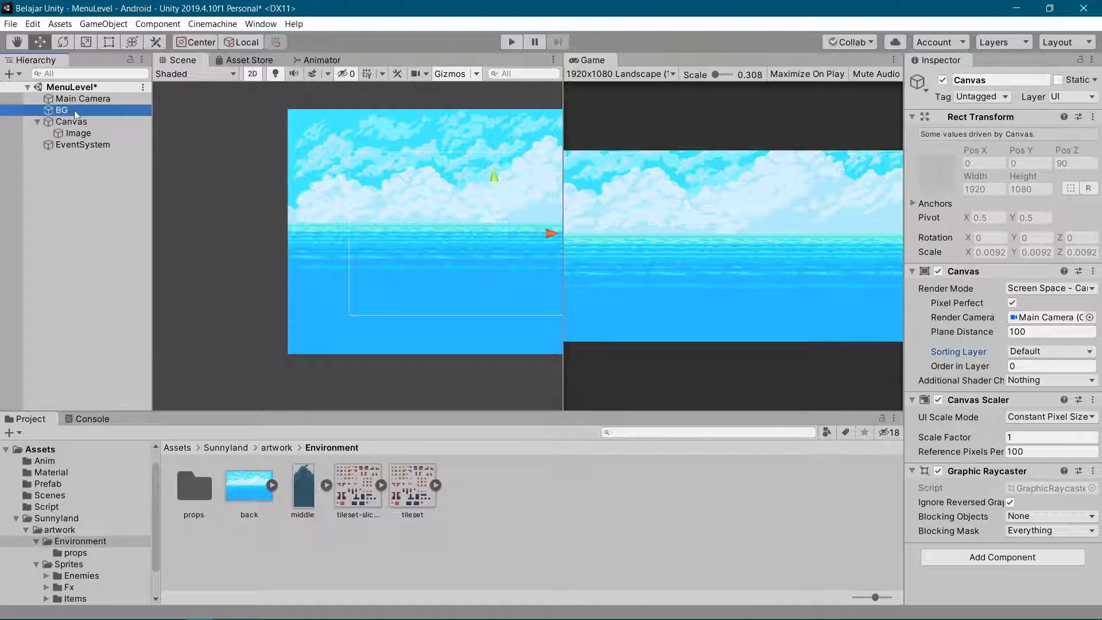
pyautogui.click(1030, 324)
pyautogui.click(1019, 332)
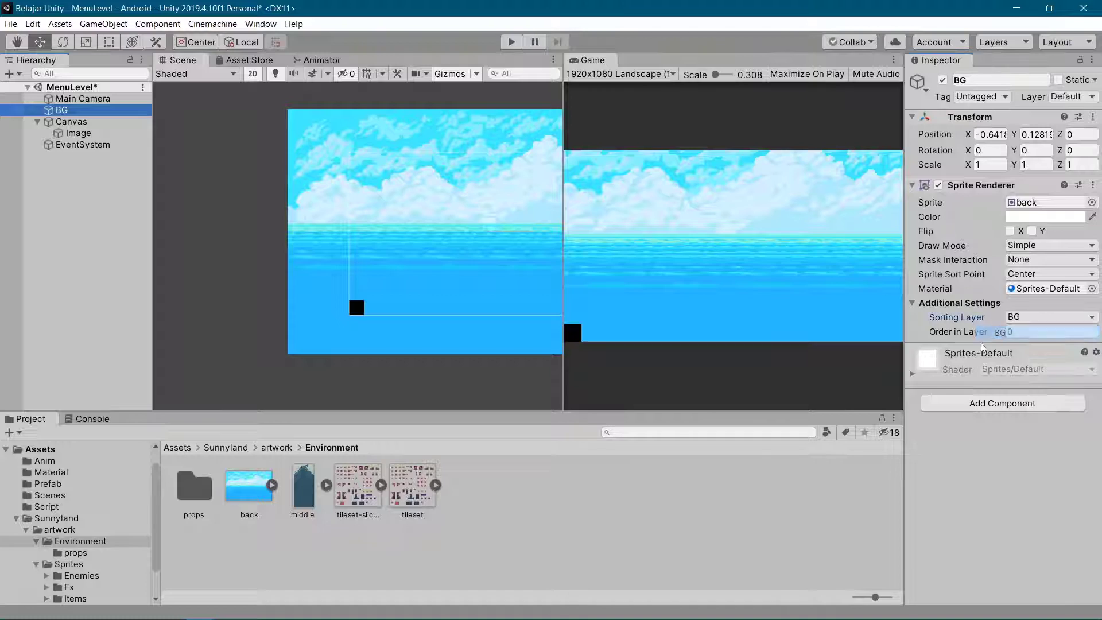
# Step: Open the sorting layer choices of the Canvas
pyautogui.click(74, 122)
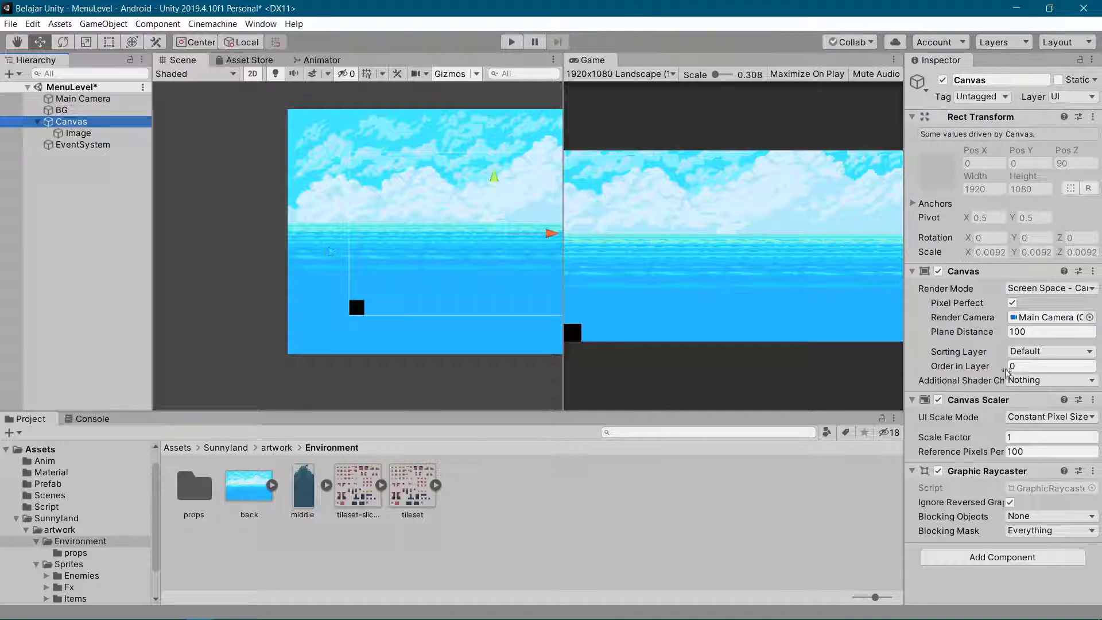
pyautogui.click(1038, 353)
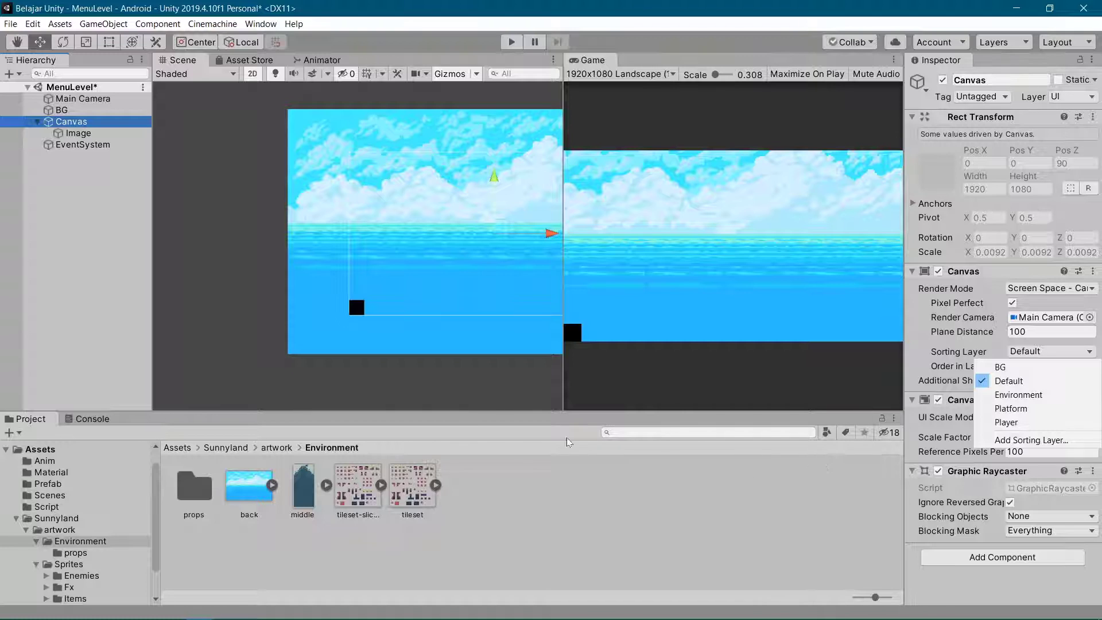
# Step: Reset the Rect Transform of the Image under the Canvas so it sits at the canvas centre
pyautogui.click(66, 132)
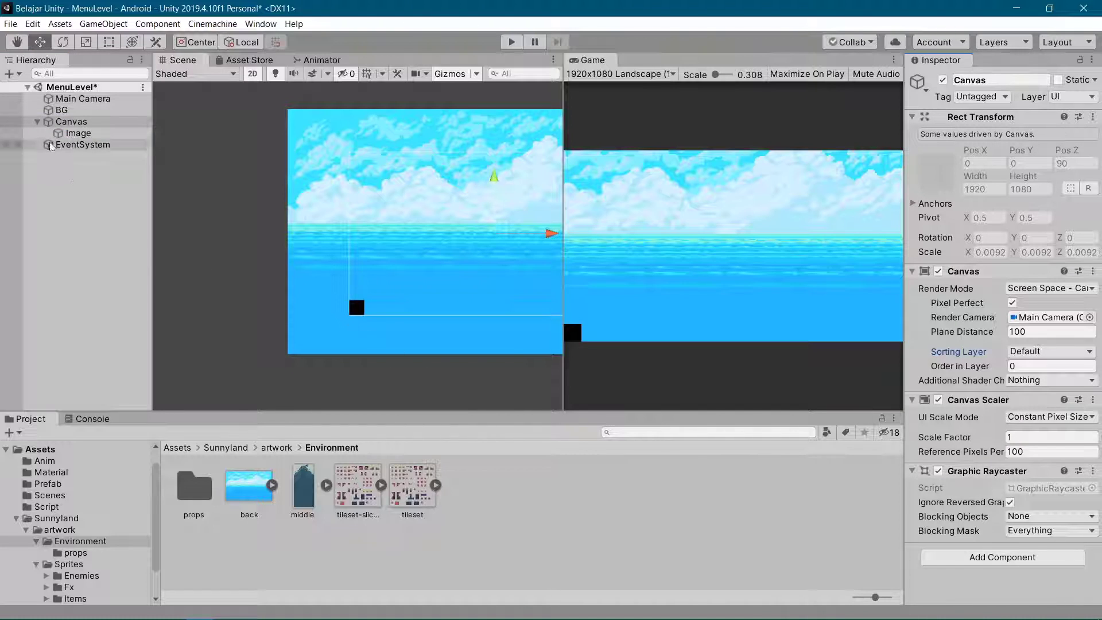
pyautogui.click(70, 135)
pyautogui.moveTo(364, 299); pyautogui.dragTo(510, 233)
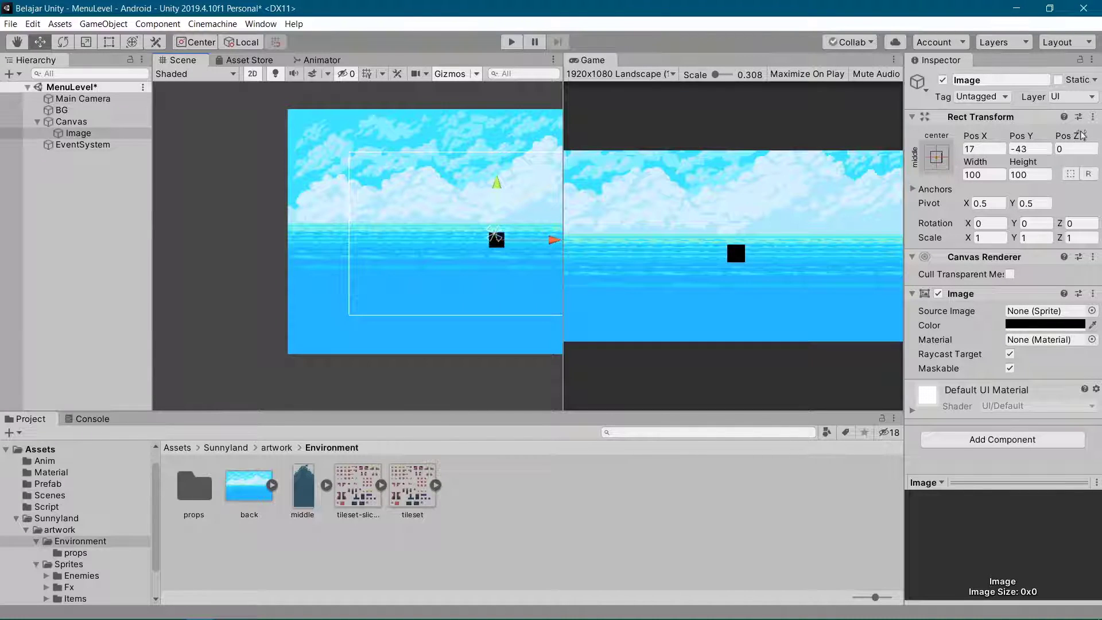
pyautogui.click(1088, 118)
pyautogui.click(1092, 117)
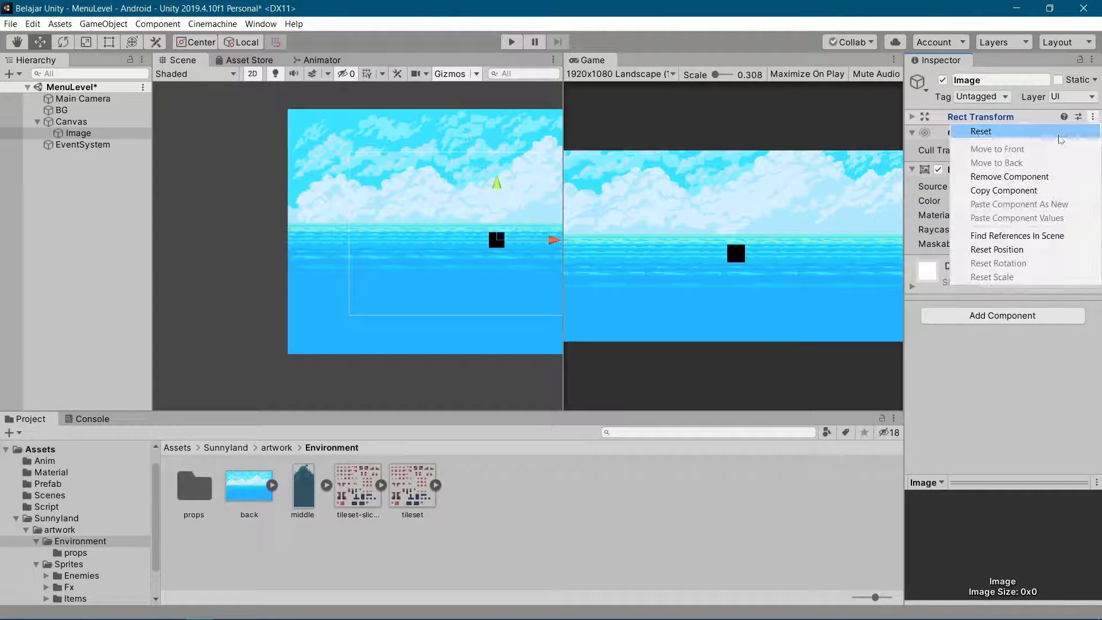
pyautogui.click(1040, 136)
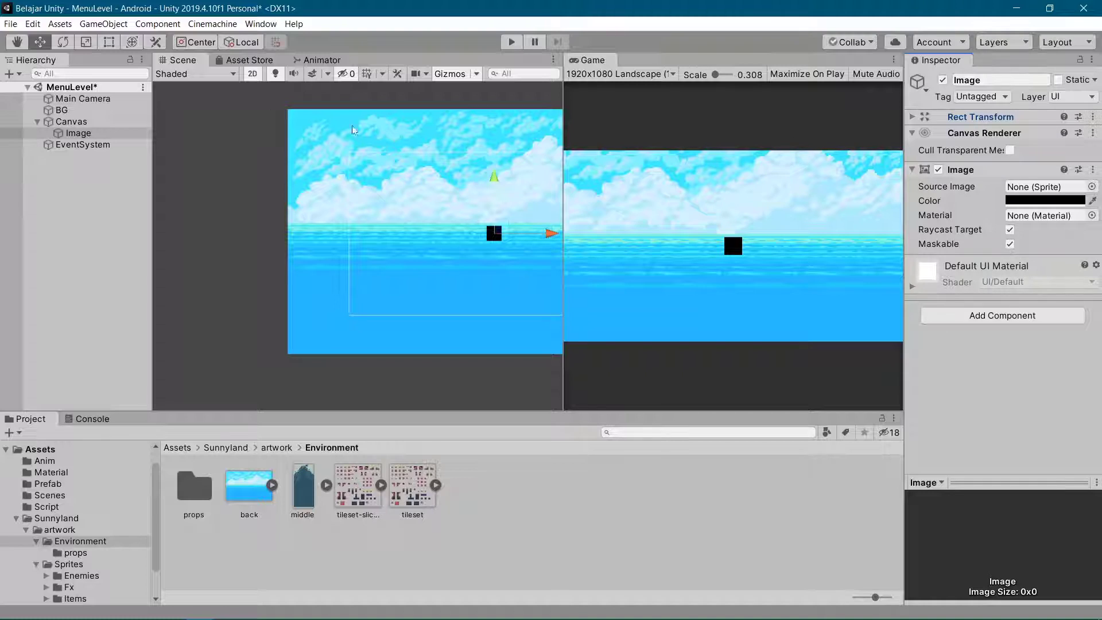
pyautogui.click(912, 117)
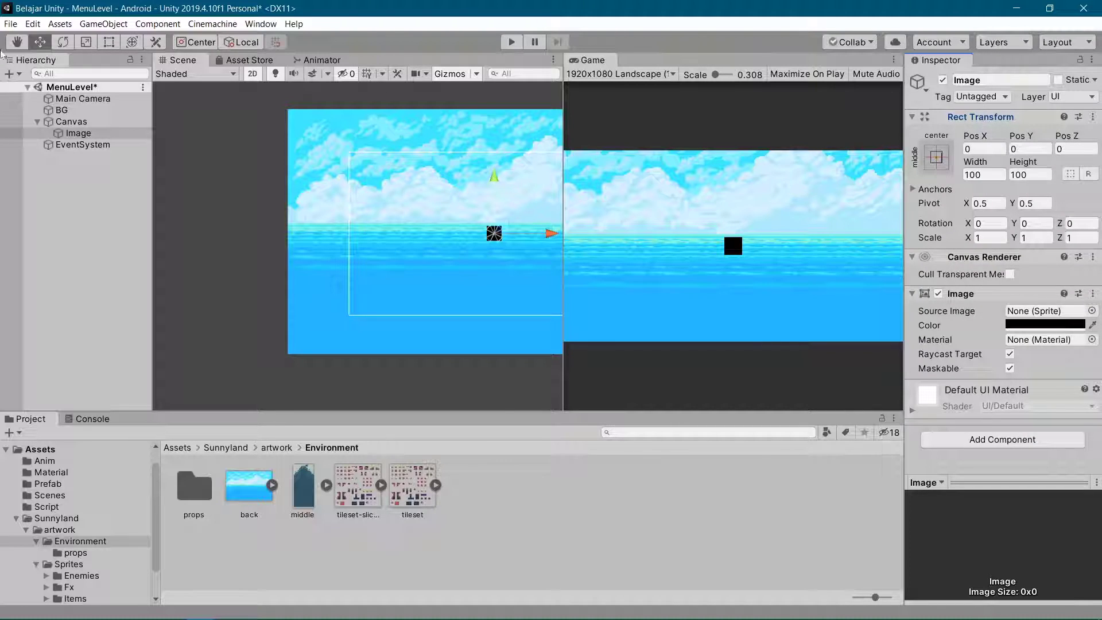
# Step: Scale the black Image to cover the whole canvas, with a scale of about 33 in X and 22.4 in Y
pyautogui.click(85, 42)
pyautogui.scroll(2, 394, 262)
pyautogui.moveTo(404, 247); pyautogui.dragTo(458, 64)
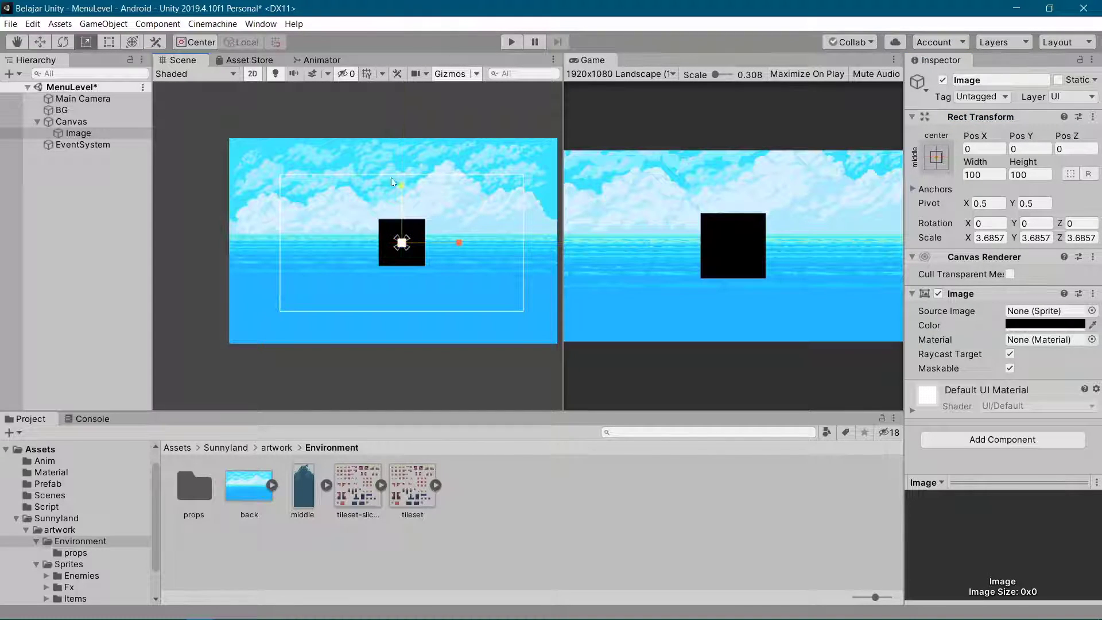
pyautogui.scroll(-1, 455, 240)
pyautogui.moveTo(403, 187); pyautogui.dragTo(441, 77)
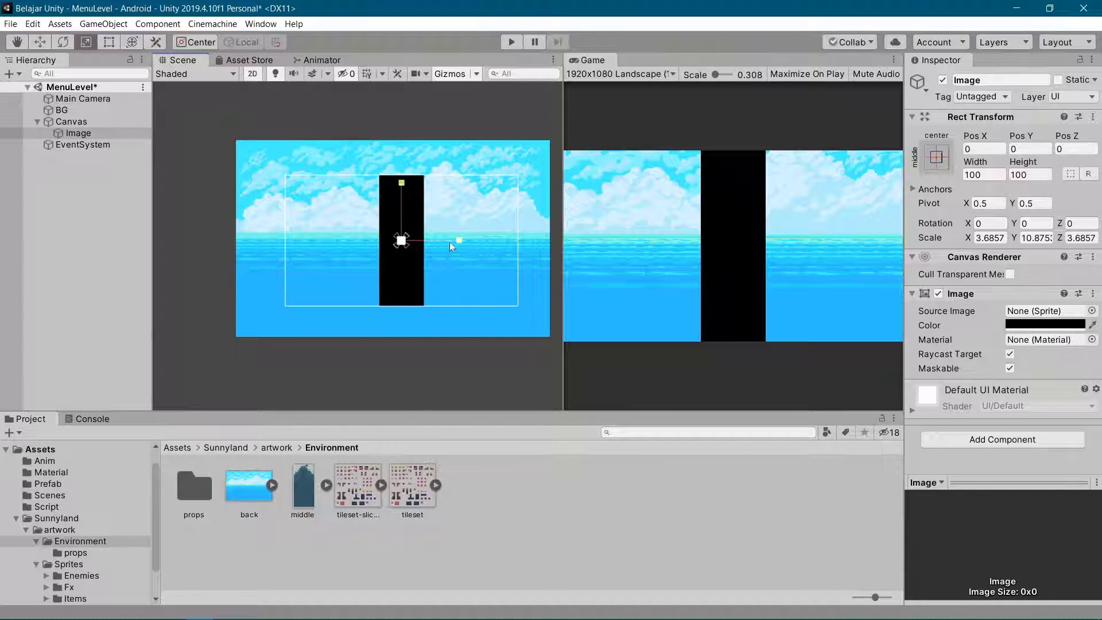
pyautogui.moveTo(403, 190); pyautogui.dragTo(425, 132)
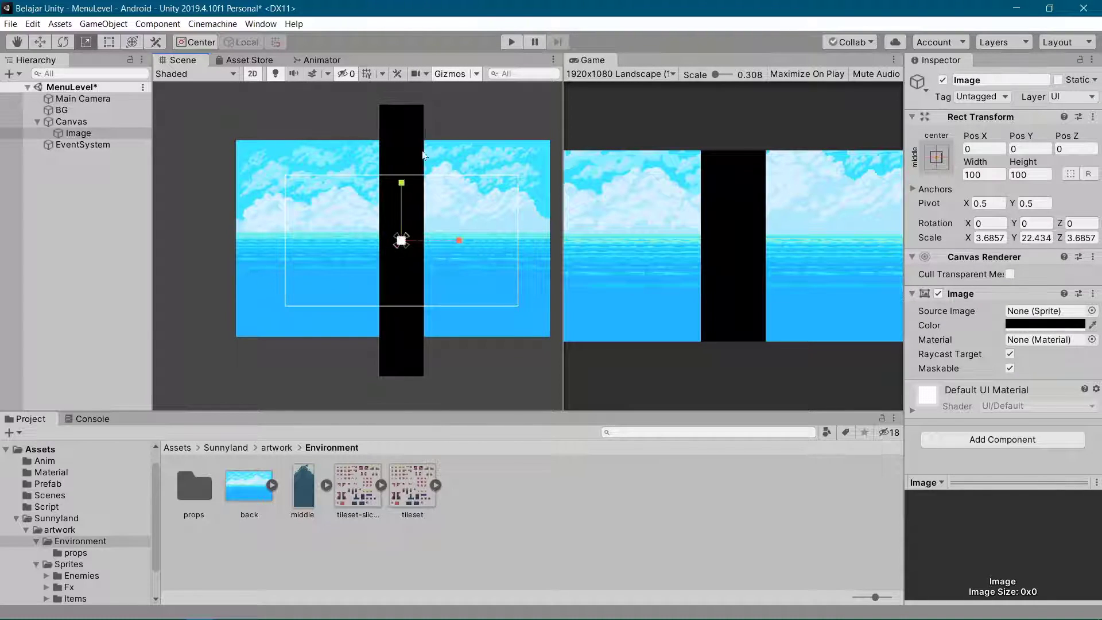
pyautogui.moveTo(461, 241); pyautogui.dragTo(913, 248)
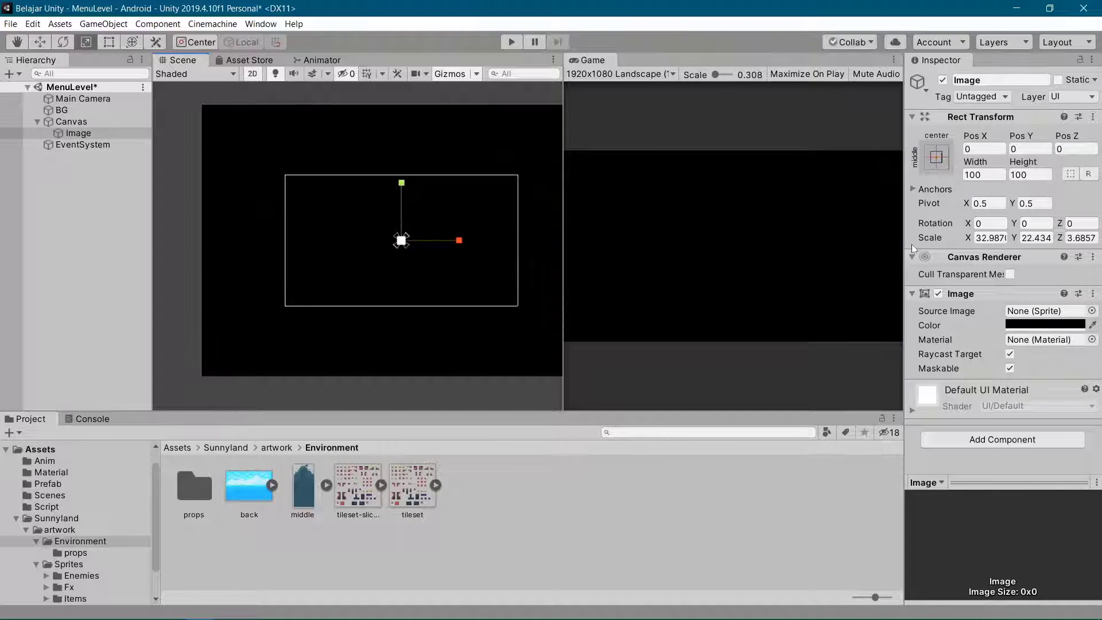
# Step: Make the black Image semi-transparent by lowering its colour alpha to about 134
pyautogui.click(1045, 324)
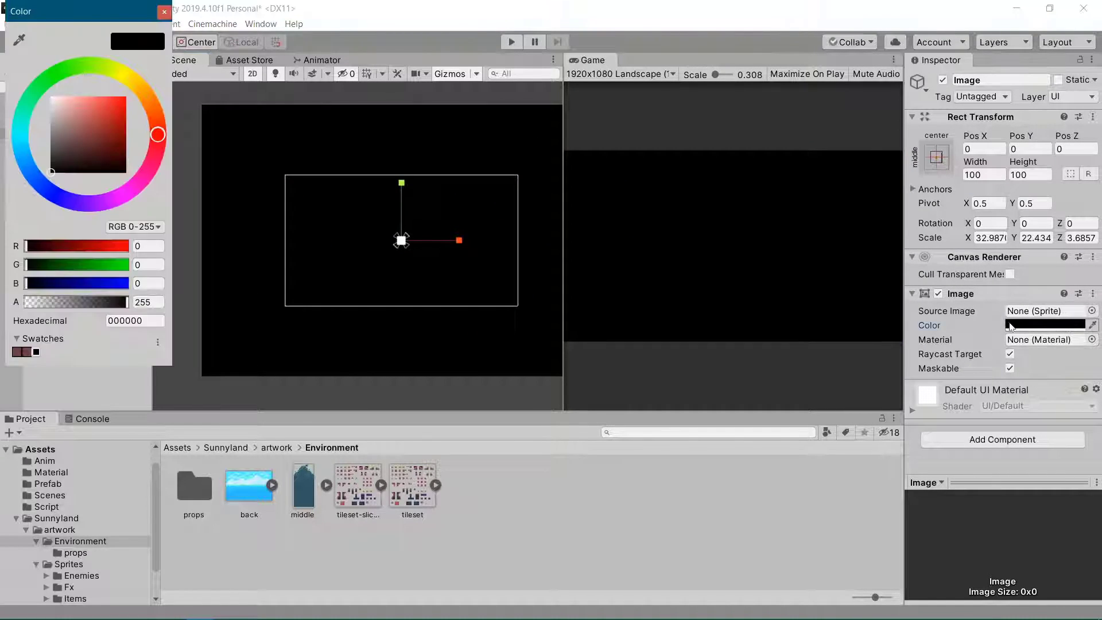
pyautogui.moveTo(84, 302)
pyautogui.mouseDown()
pyautogui.moveTo(60, 302)
pyautogui.moveTo(81, 305)
pyautogui.mouseUp()
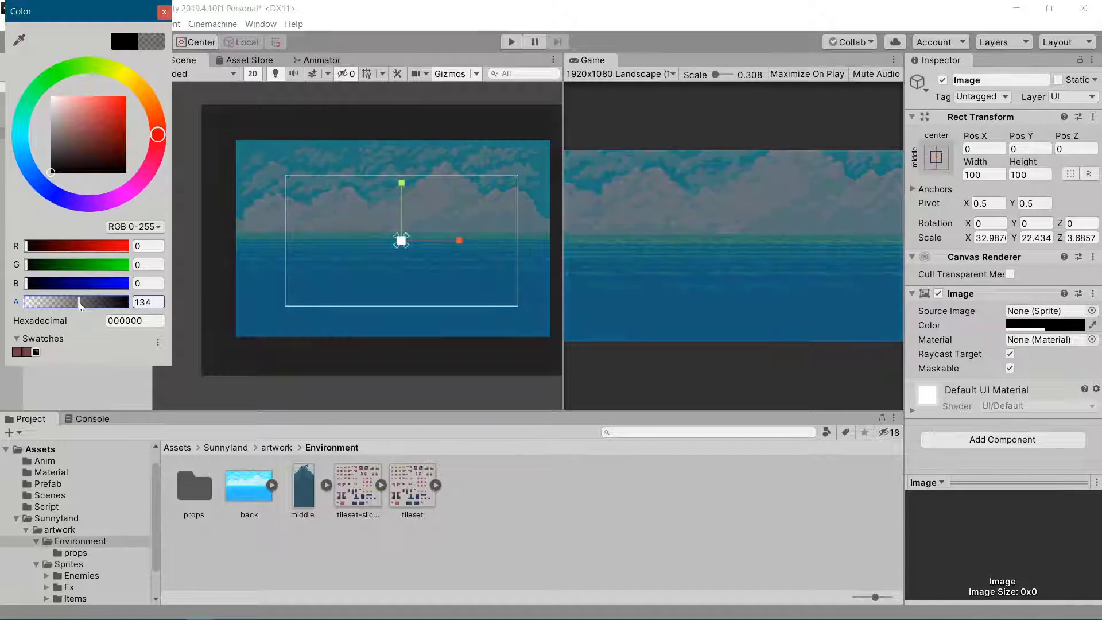
pyautogui.click(163, 10)
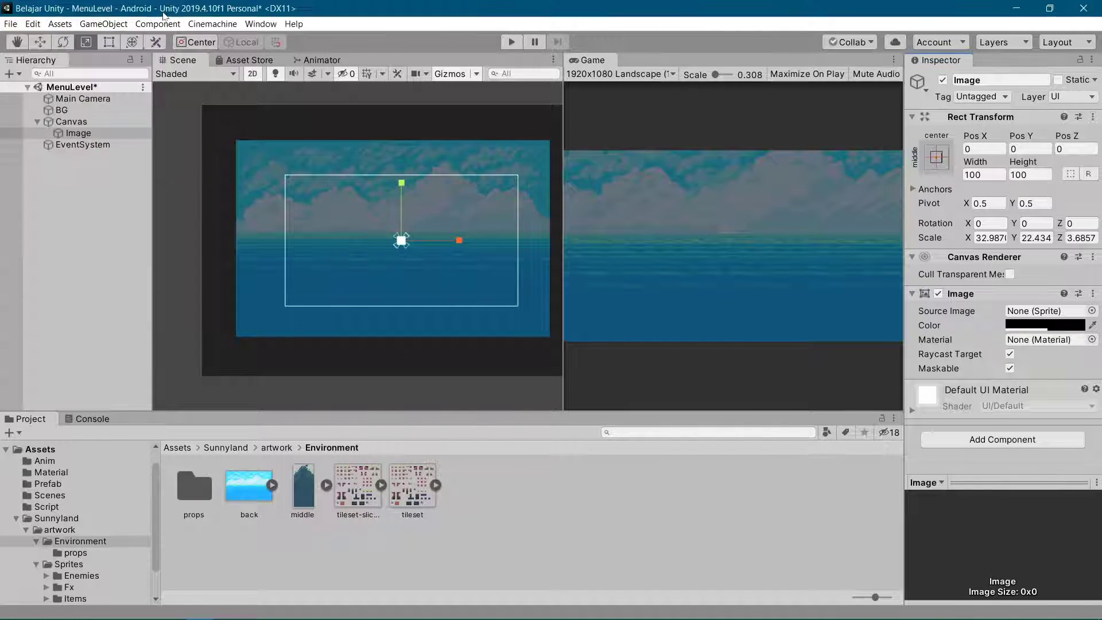
# Step: Add a UI Text object under the Canvas and move it near the canvas's upper edge, at about Pos X 47, Pos Y 412
pyautogui.scroll(-1, 505, 311)
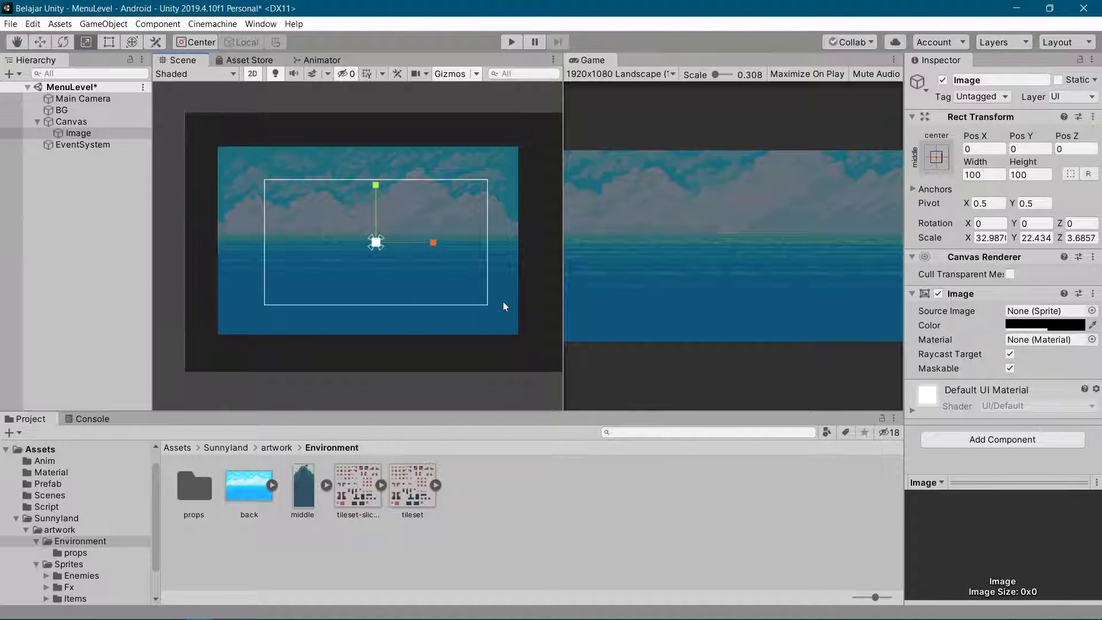
pyautogui.scroll(1, 486, 295)
pyautogui.scroll(3, 485, 295)
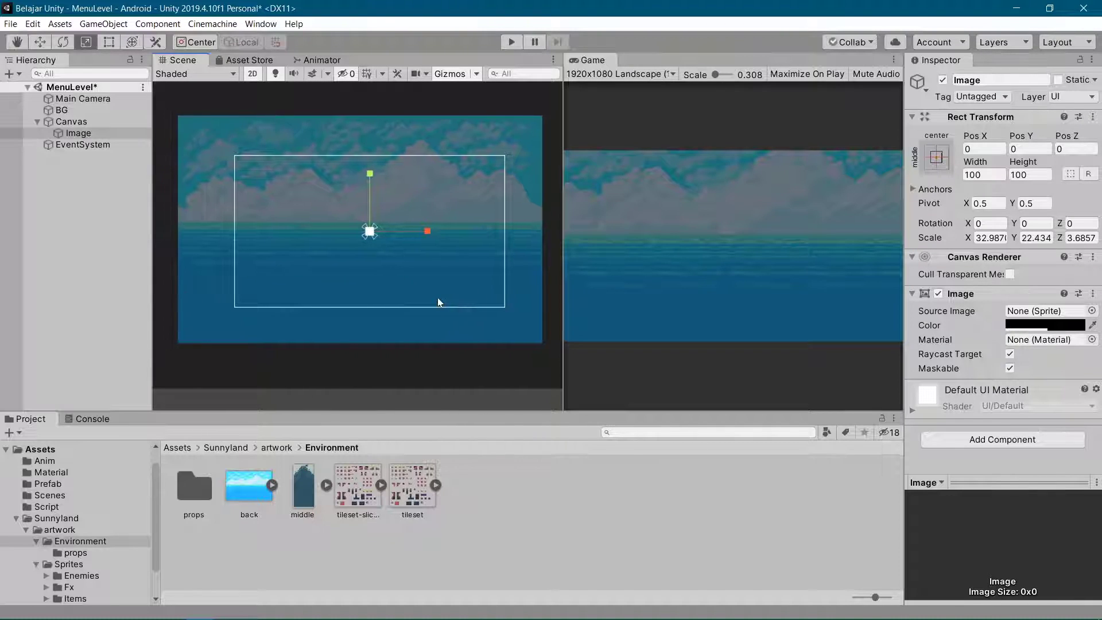
pyautogui.moveTo(437, 301); pyautogui.dragTo(494, 338, button='middle')
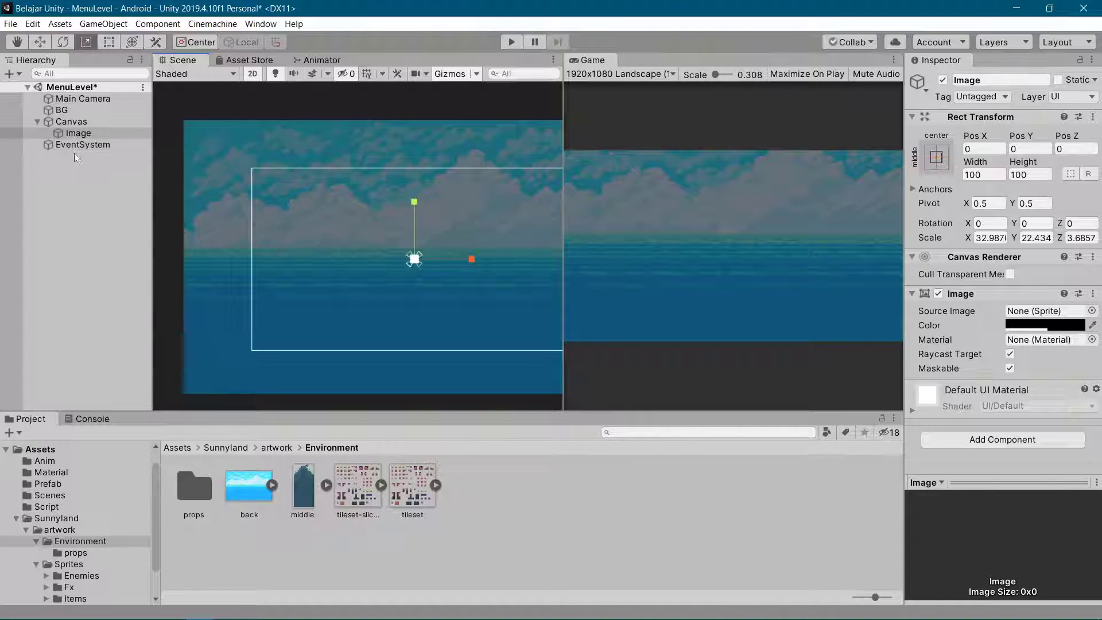
pyautogui.click(65, 122)
pyautogui.rightClick(64, 122)
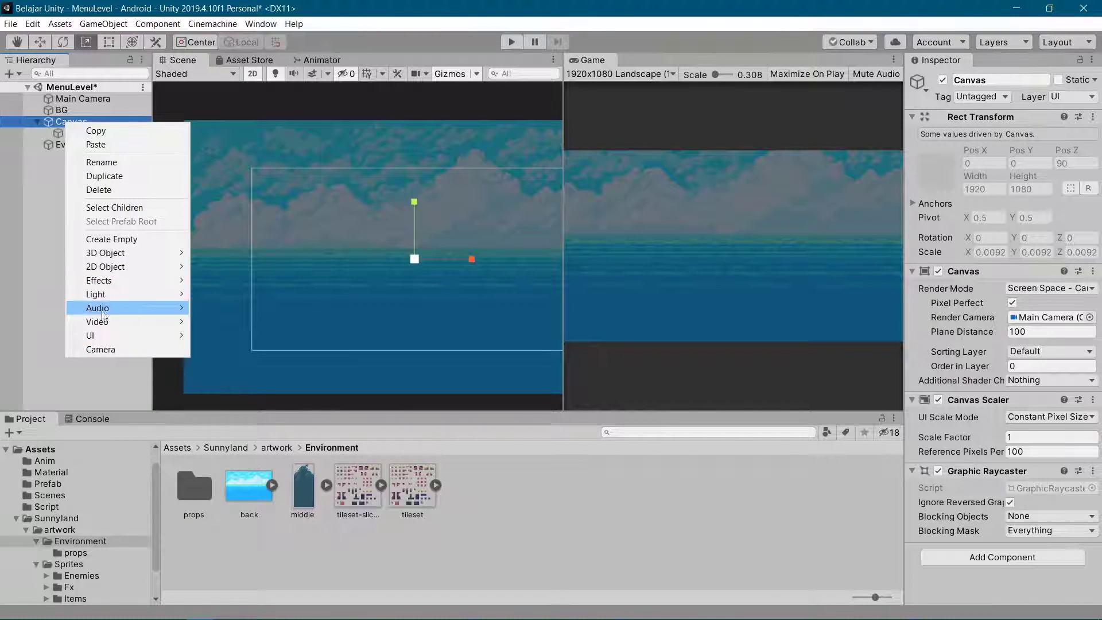
pyautogui.moveTo(118, 271)
pyautogui.moveTo(123, 338)
pyautogui.click(222, 335)
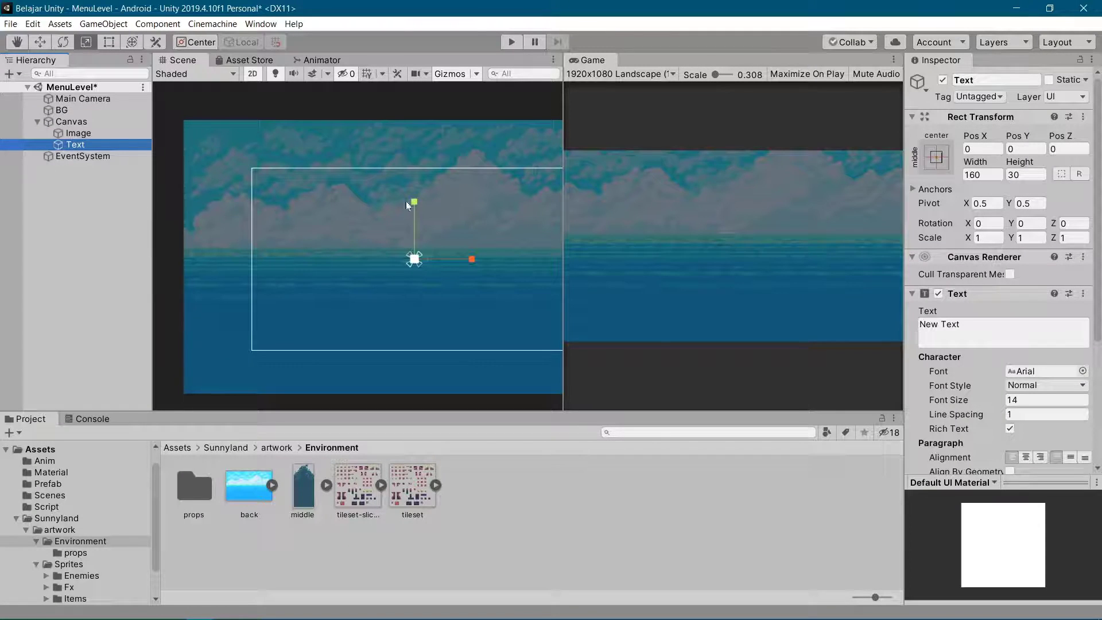
pyautogui.press('w')
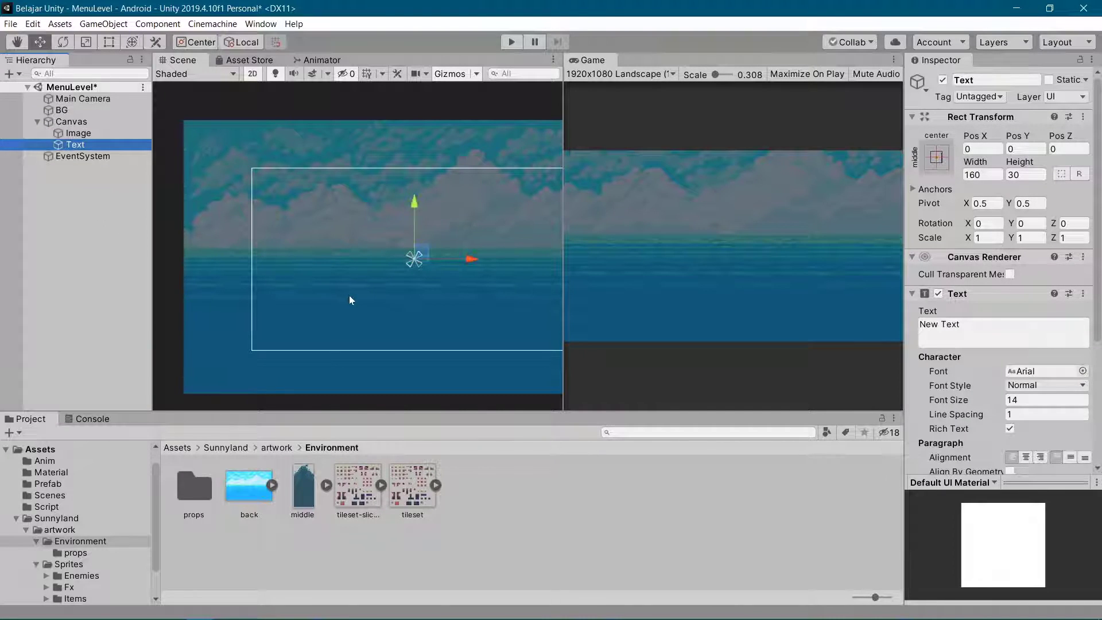
pyautogui.moveTo(426, 254); pyautogui.dragTo(433, 189)
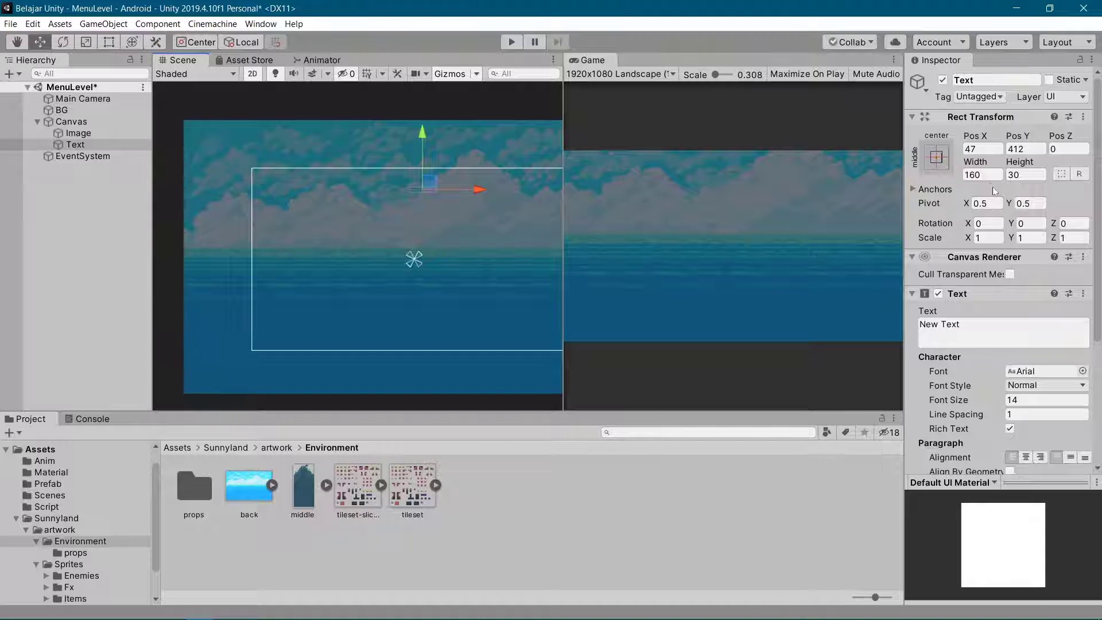
# Step: Replace the Text object's content with "Select Level"
pyautogui.click(975, 326)
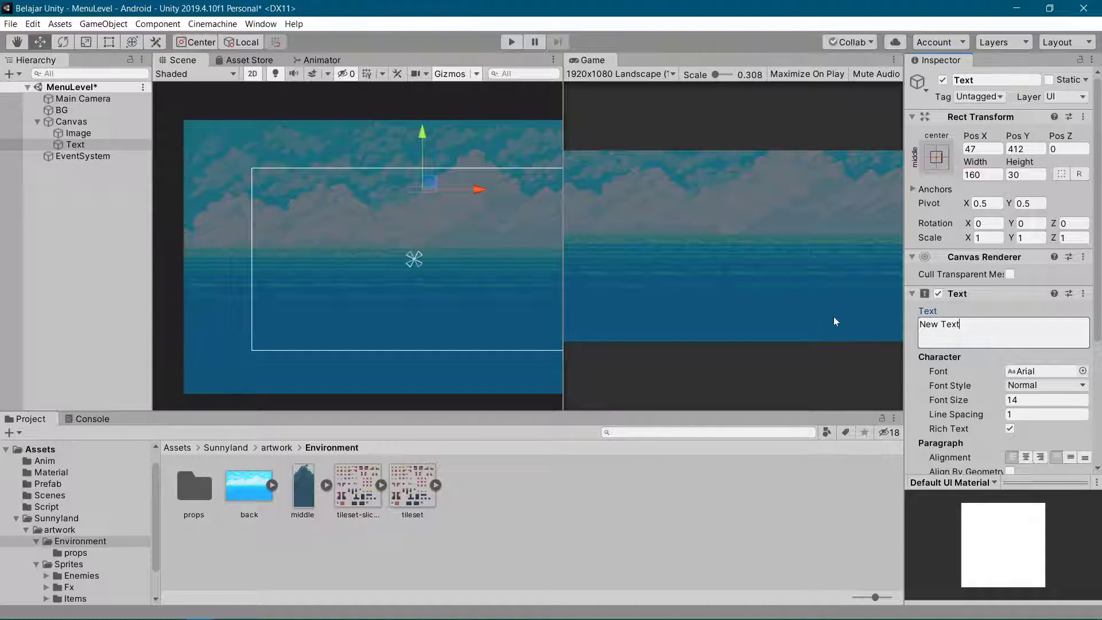
pyautogui.hotkey('ctrl', 'a')
pyautogui.write('Select Lev')
pyautogui.press('BackSpace')
pyautogui.press('BackSpace')
pyautogui.press('BackSpace')
pyautogui.write('Level')
# Step: Check the available fonts, then set the text's font style to Bold and its font size to 300
pyautogui.click(1082, 371)
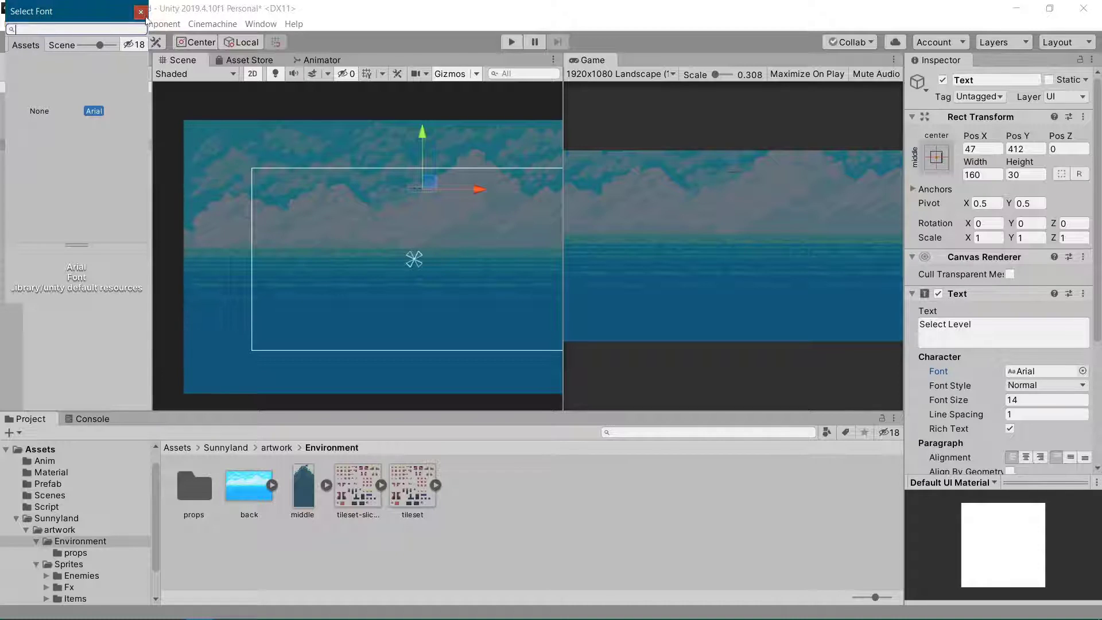
pyautogui.click(149, 359)
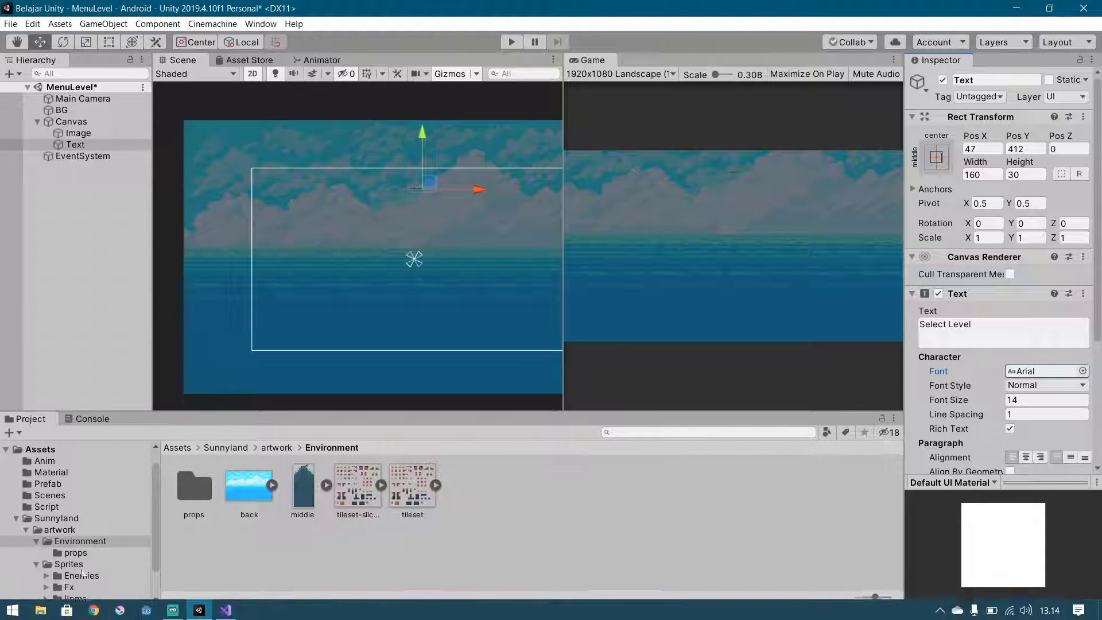
pyautogui.click(1069, 388)
pyautogui.click(1048, 415)
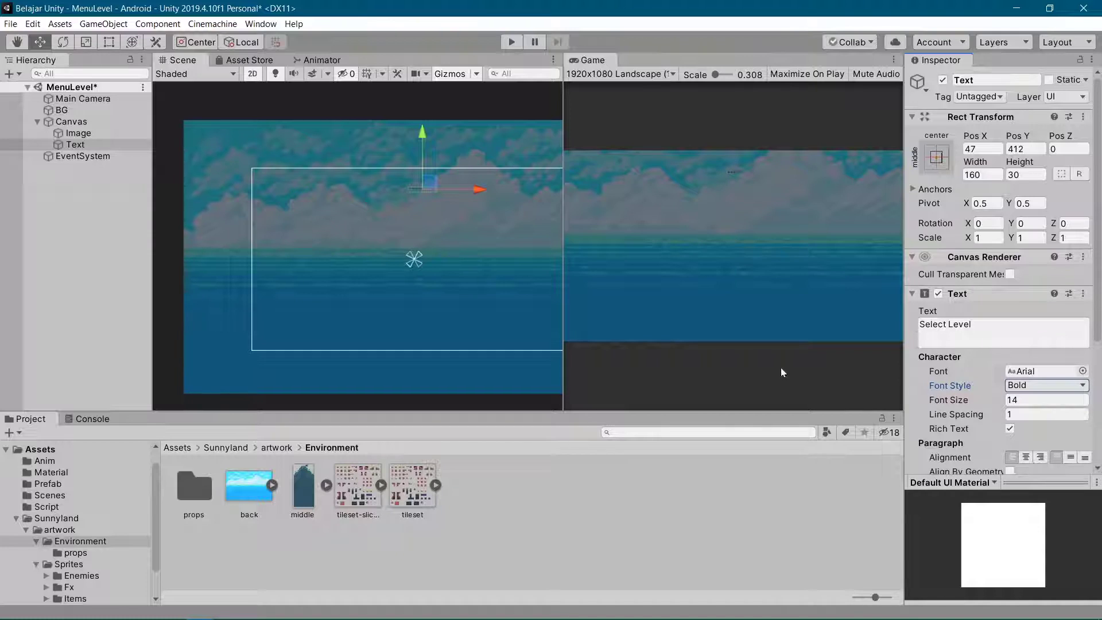
pyautogui.click(933, 400)
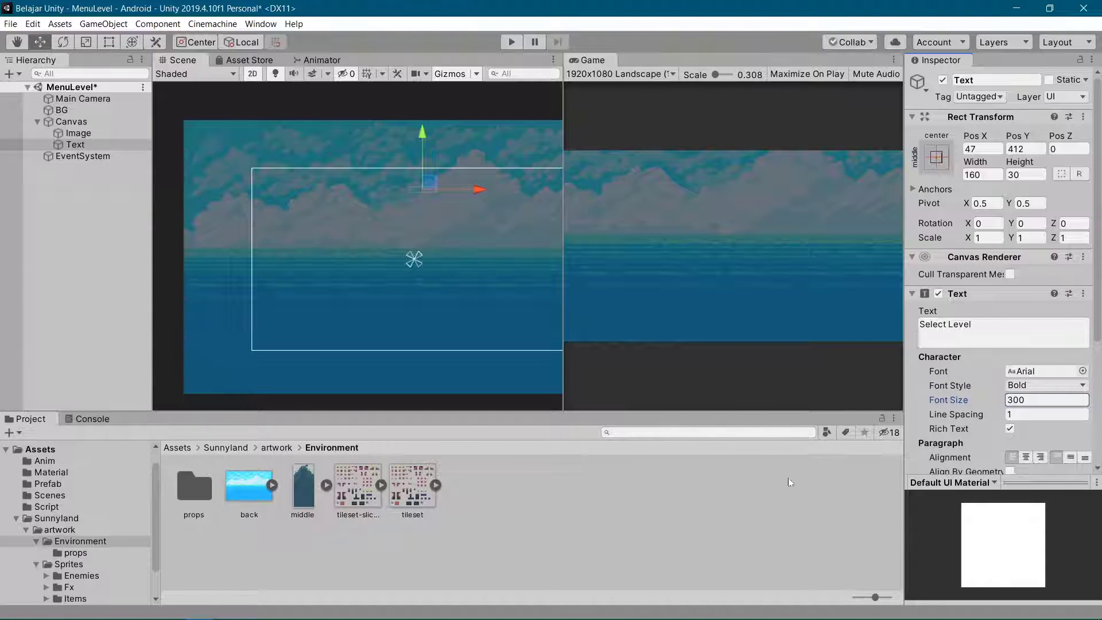
# Step: Centre the text's alignment horizontally and vertically, and set both its horizontal and vertical overflow to Overflow
pyautogui.click(1027, 458)
pyautogui.click(1070, 457)
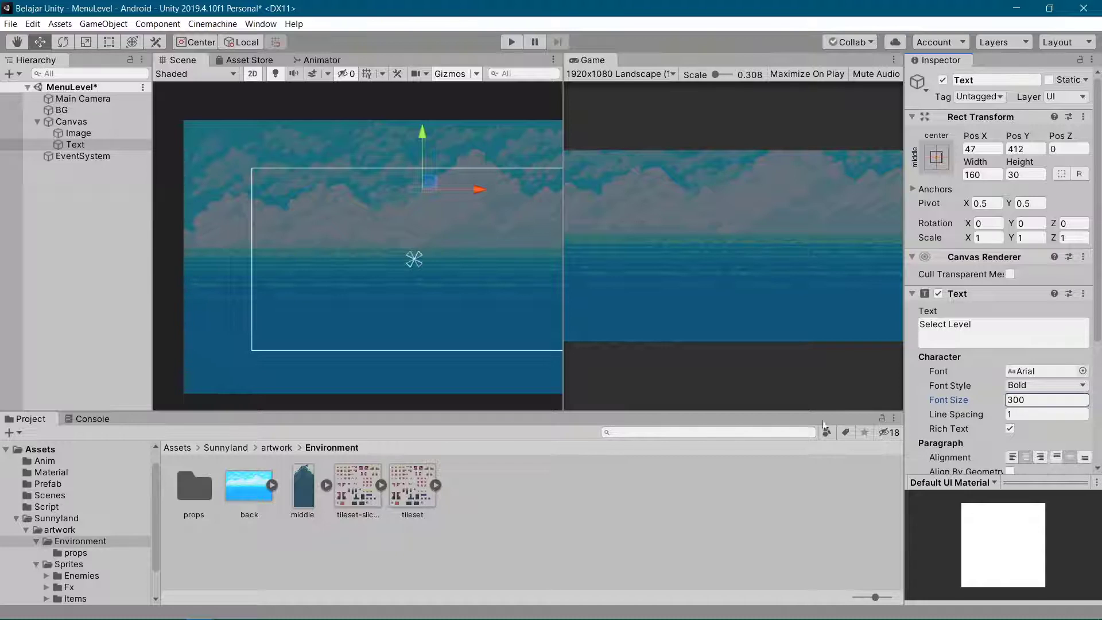
pyautogui.scroll(-3, 989, 450)
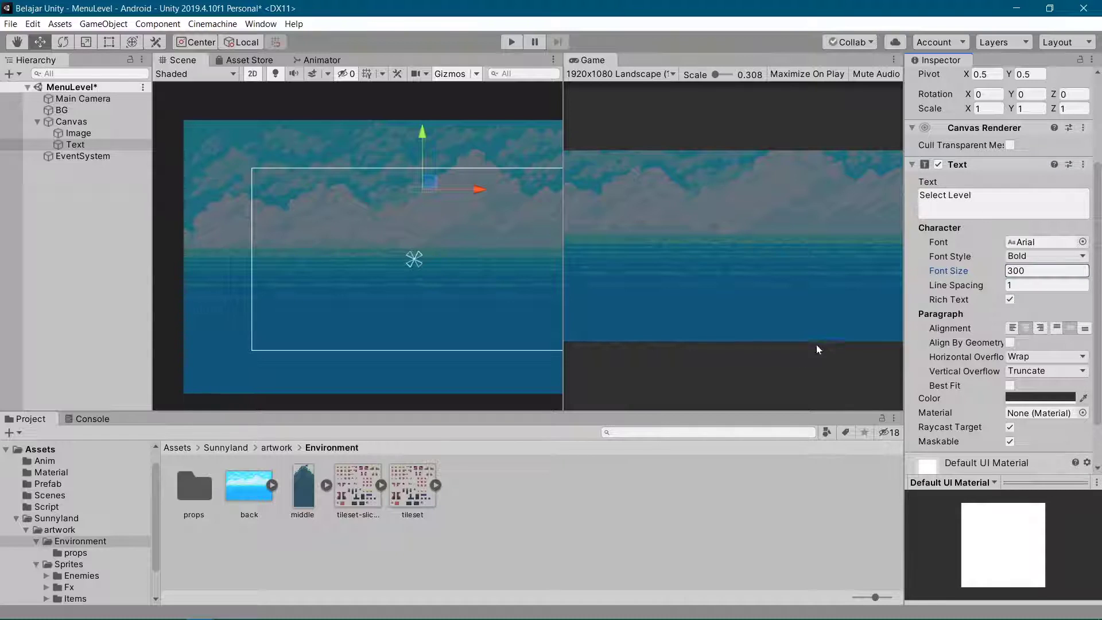
pyautogui.click(1016, 356)
pyautogui.click(1027, 385)
pyautogui.click(1024, 370)
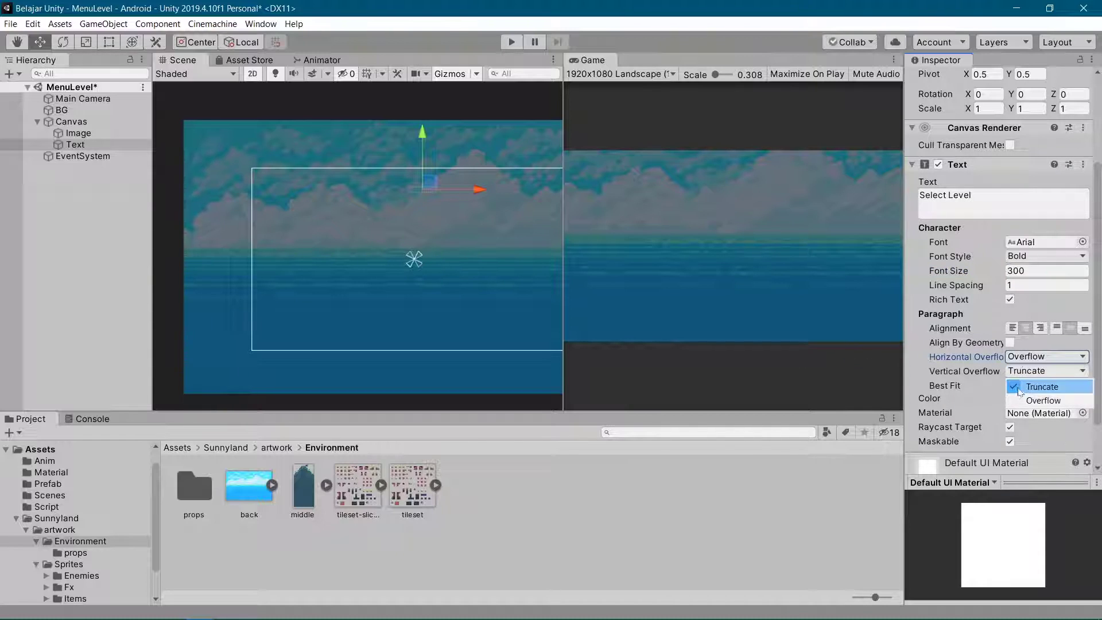
pyautogui.click(1036, 400)
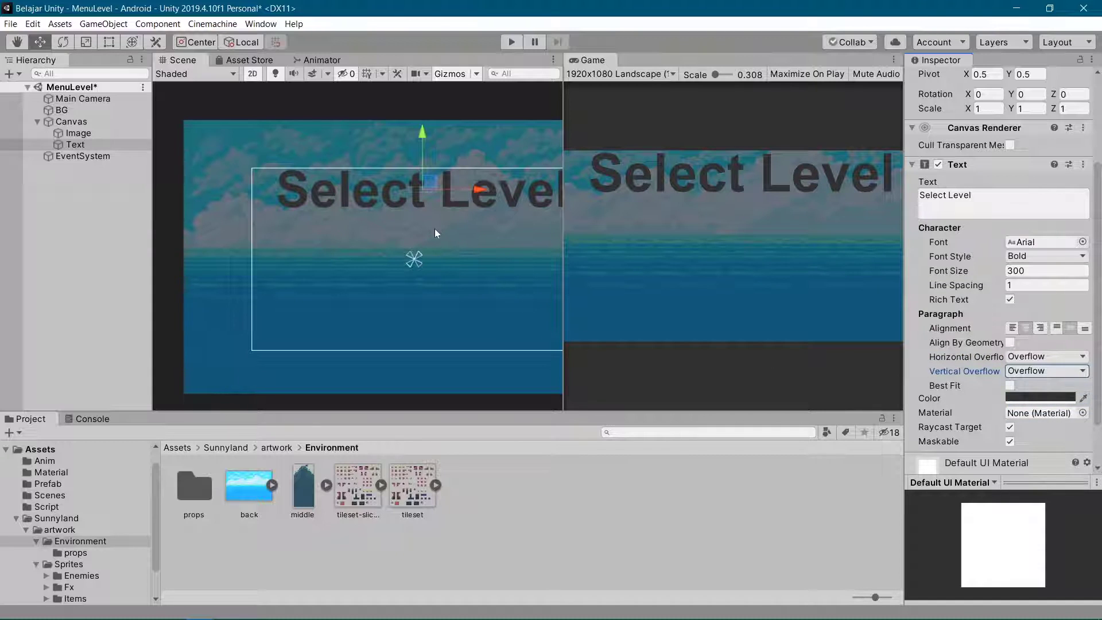
# Step: Scale the "Select Level" text uniformly to about 0.706 and position it at Pos X 0 and about Pos Y 395
pyautogui.press('e')
pyautogui.press('r')
pyautogui.moveTo(426, 191)
pyautogui.mouseDown()
pyautogui.moveTo(428, 209)
pyautogui.moveTo(429, 186)
pyautogui.mouseUp()
pyautogui.press('w')
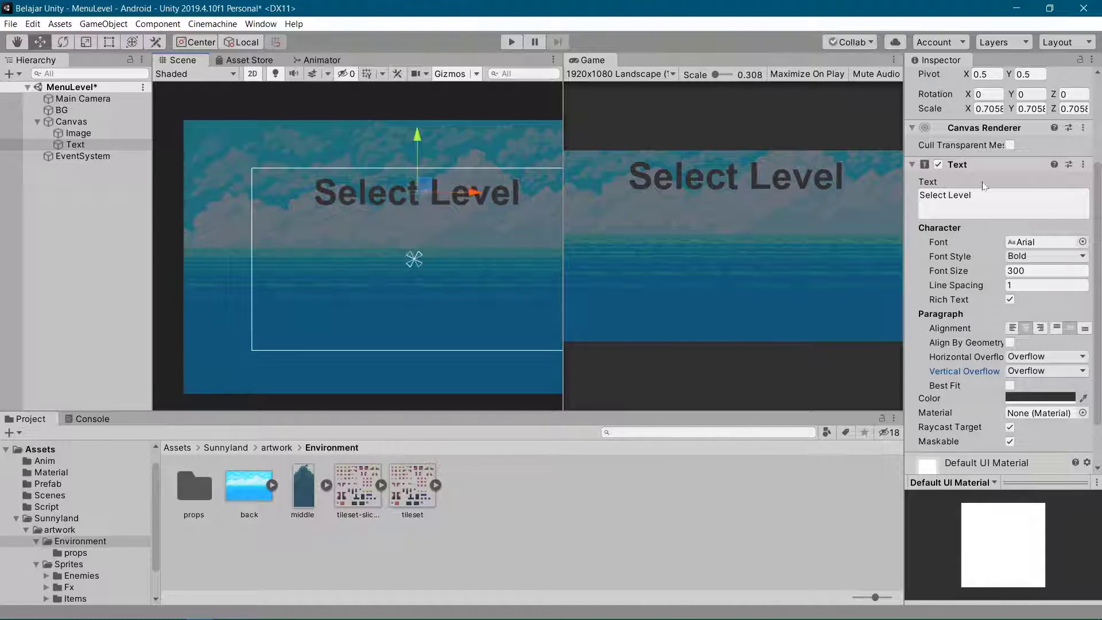
pyautogui.scroll(5, 984, 173)
pyautogui.click(983, 149)
pyautogui.write('0')
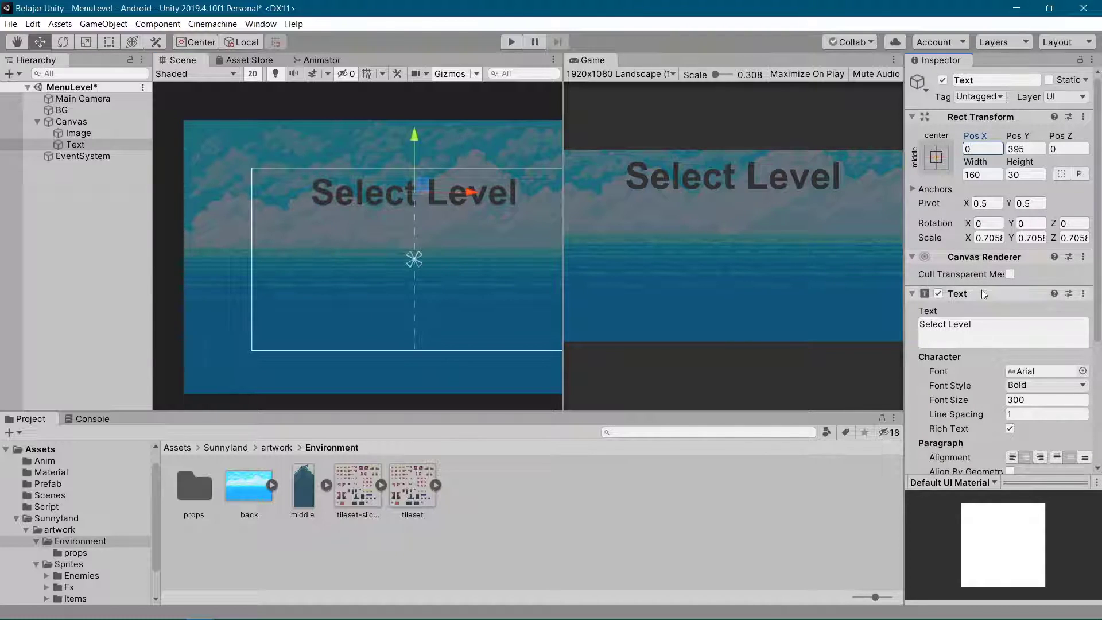
# Step: Set the "Select Level" text's colour to white (FFFFFF)
pyautogui.scroll(-6, 998, 259)
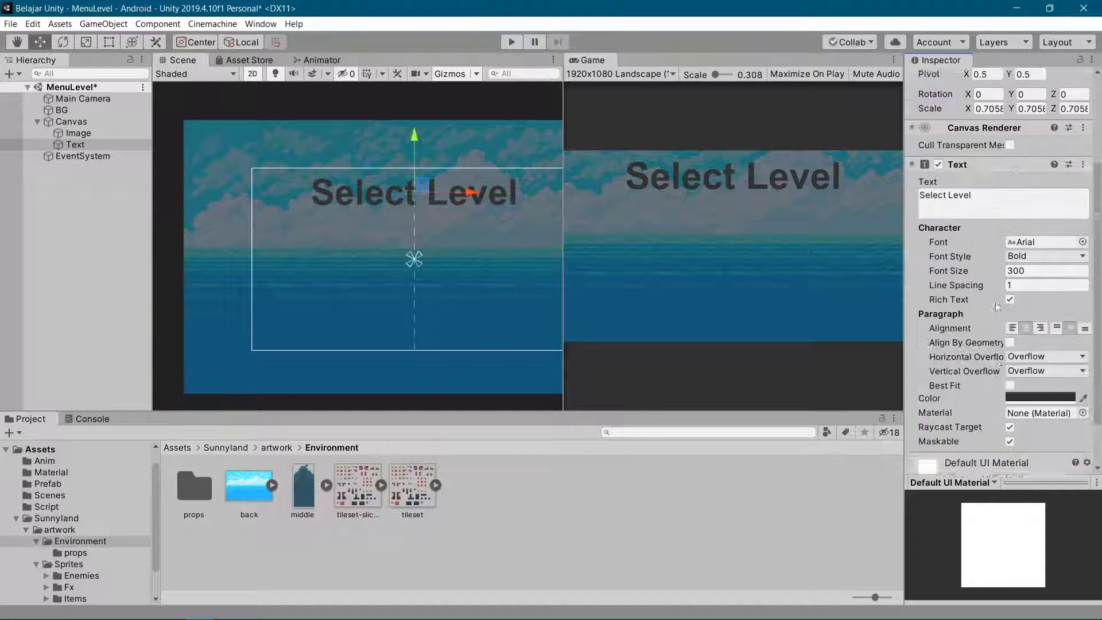
pyautogui.click(1039, 341)
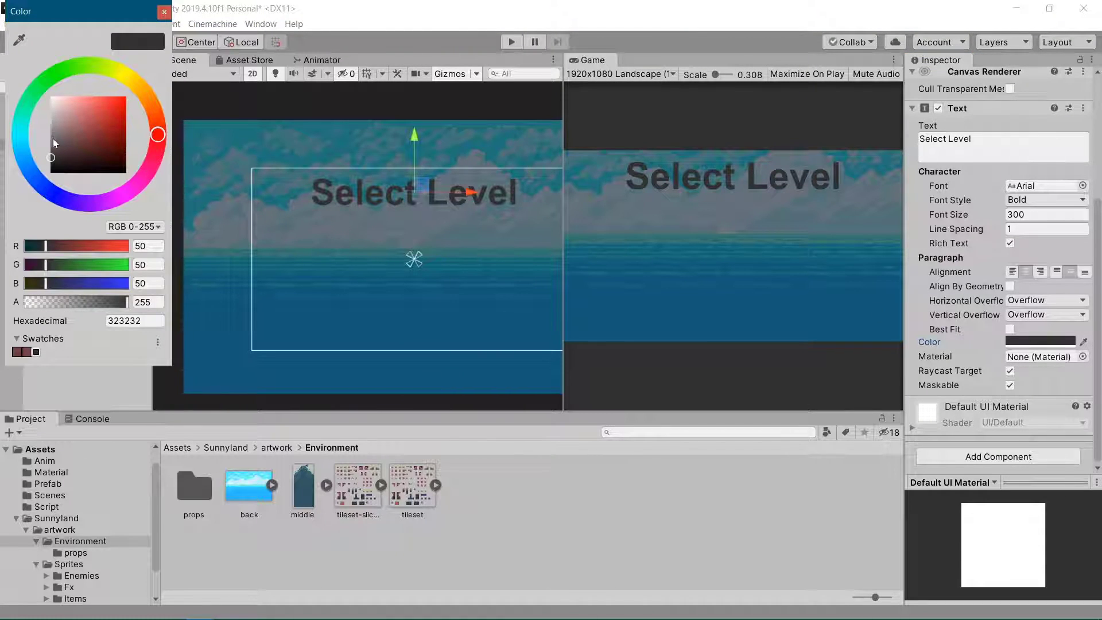
pyautogui.moveTo(75, 129)
pyautogui.mouseDown()
pyautogui.moveTo(84, 143)
pyautogui.moveTo(61, 94)
pyautogui.moveTo(60, 76)
pyautogui.moveTo(73, 74)
pyautogui.moveTo(3, 71)
pyautogui.mouseUp()
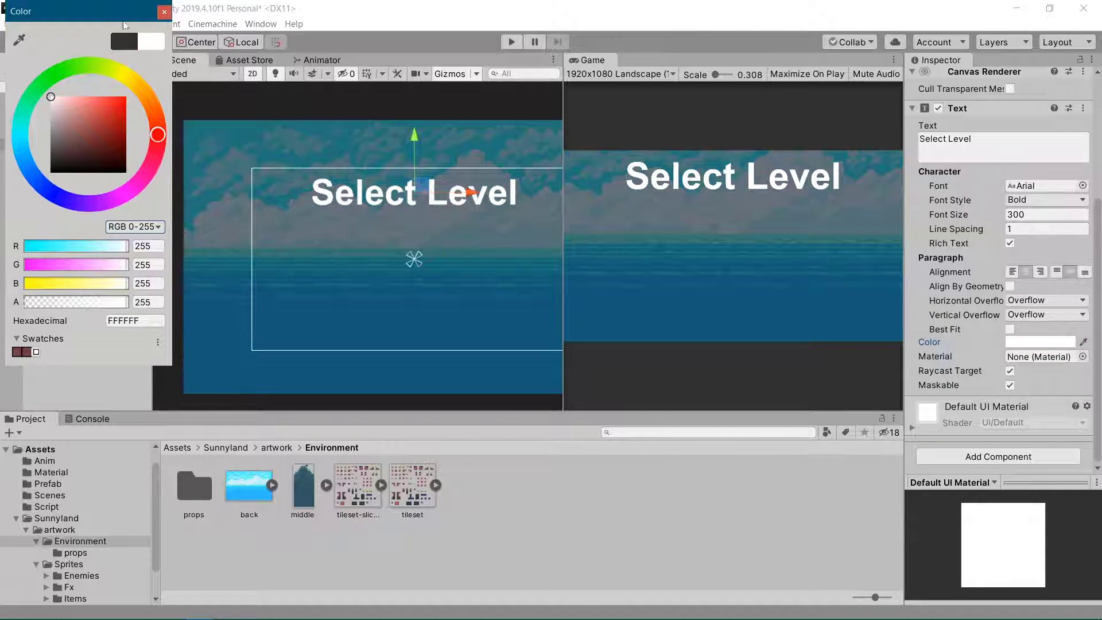
pyautogui.click(164, 11)
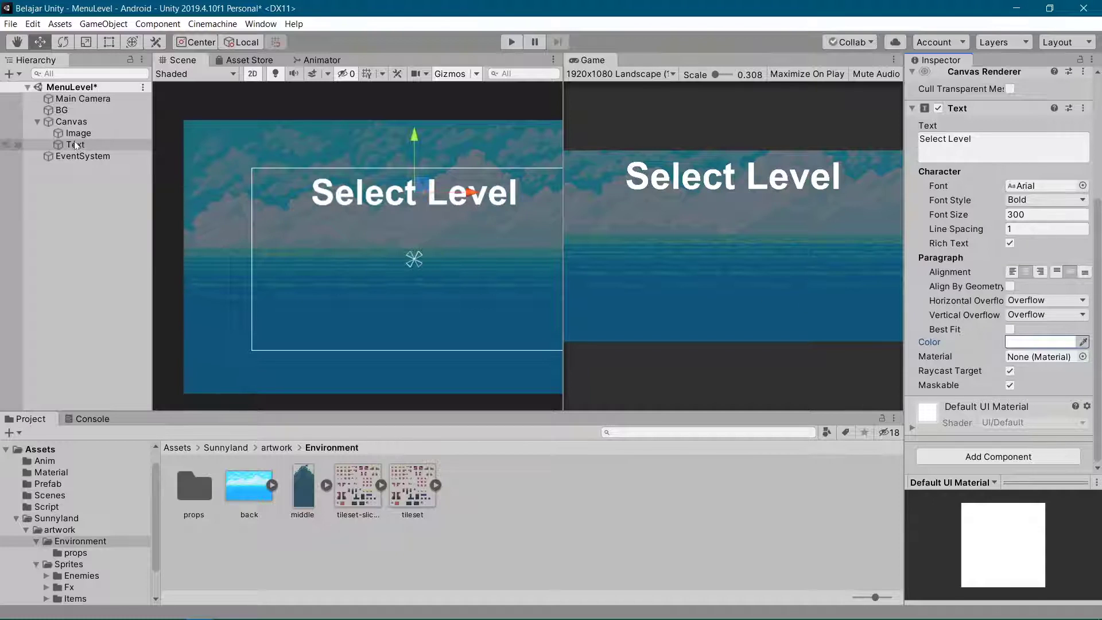
# Step: Add a UI Button as a child of the Canvas
pyautogui.rightClick(70, 122)
pyautogui.rightClick(53, 177)
pyautogui.rightClick(53, 178)
pyautogui.rightClick(78, 122)
pyautogui.rightClick(70, 122)
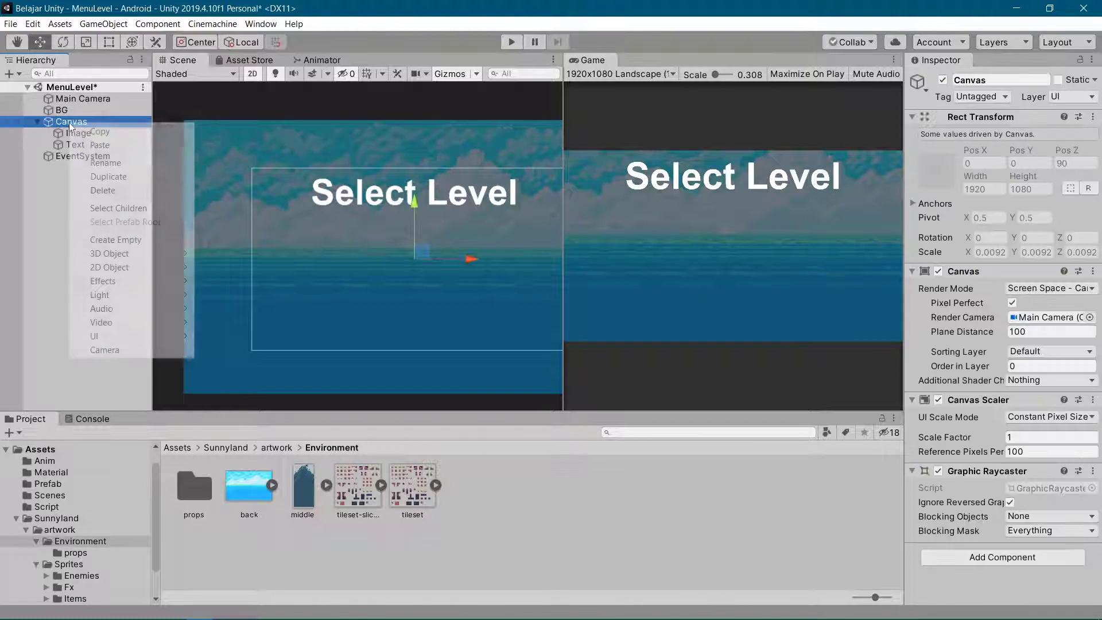
pyautogui.moveTo(185, 337)
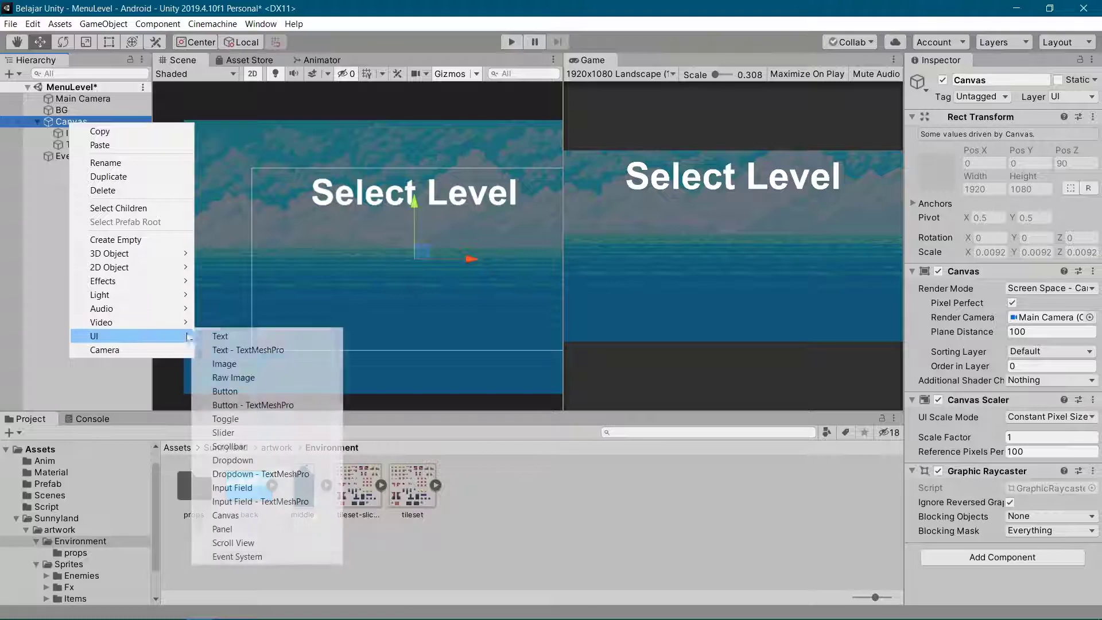
pyautogui.click(226, 390)
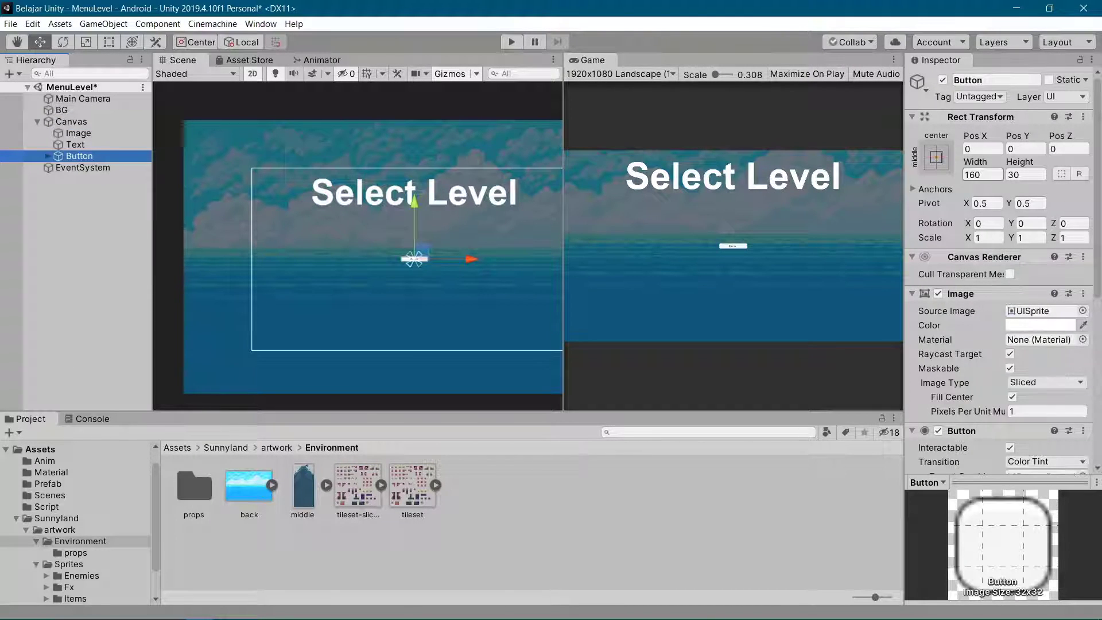
# Step: Set the button's height to 160
pyautogui.click(1026, 174)
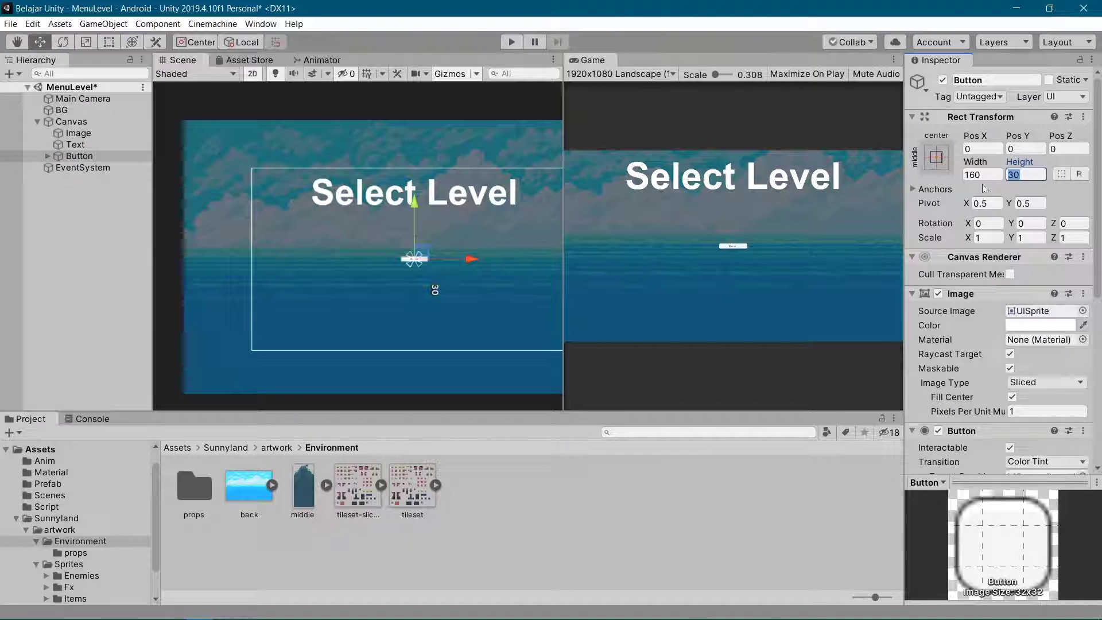
pyautogui.write('16')
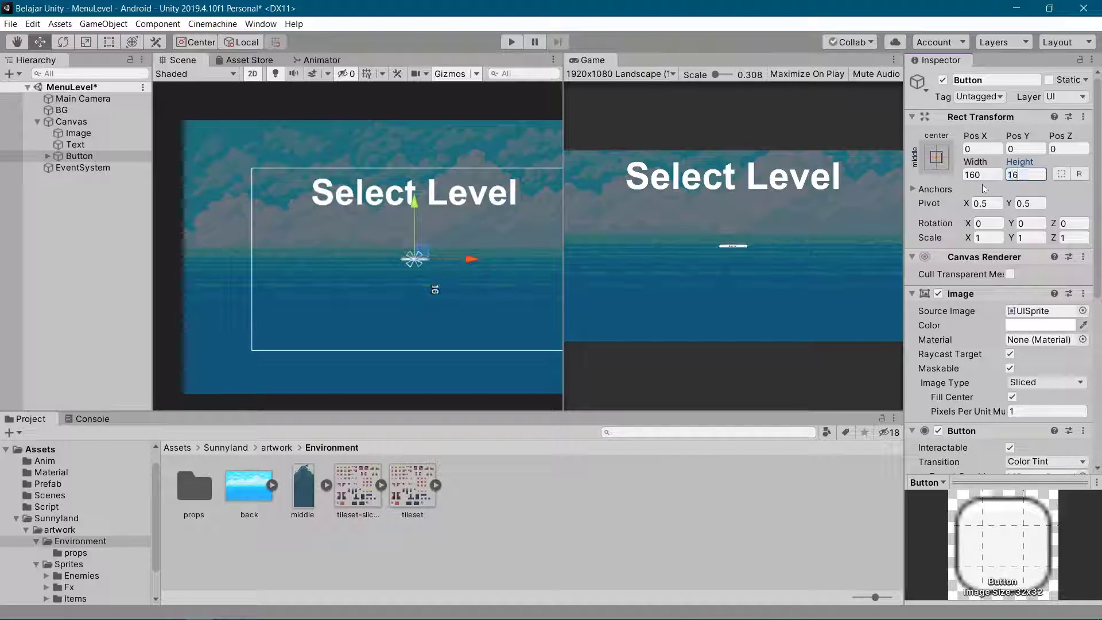
pyautogui.write('0')
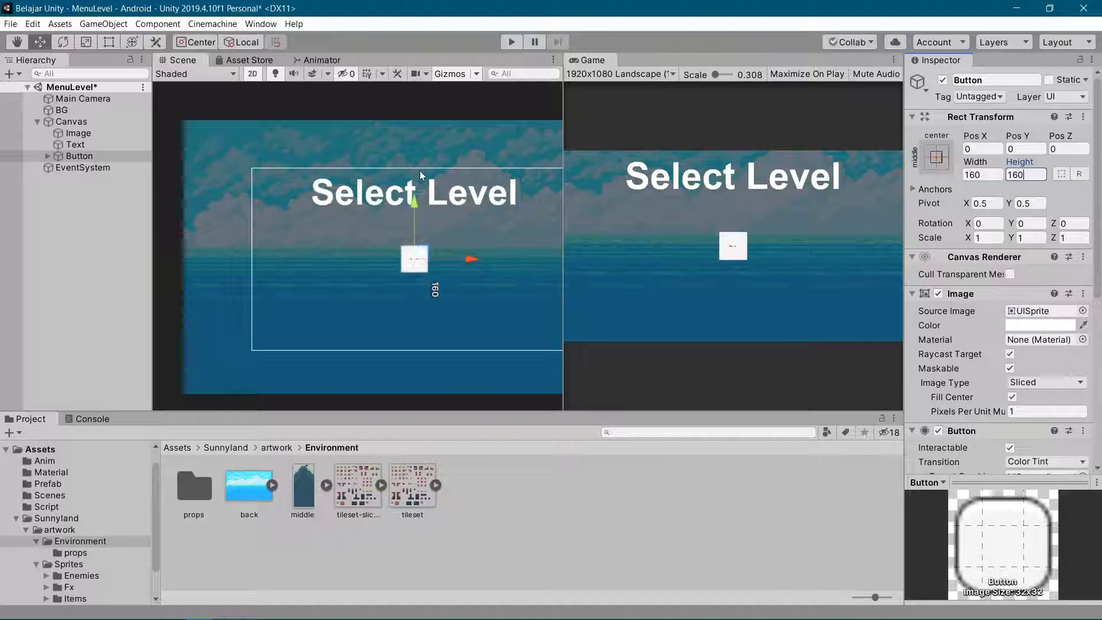
pyautogui.write('e')
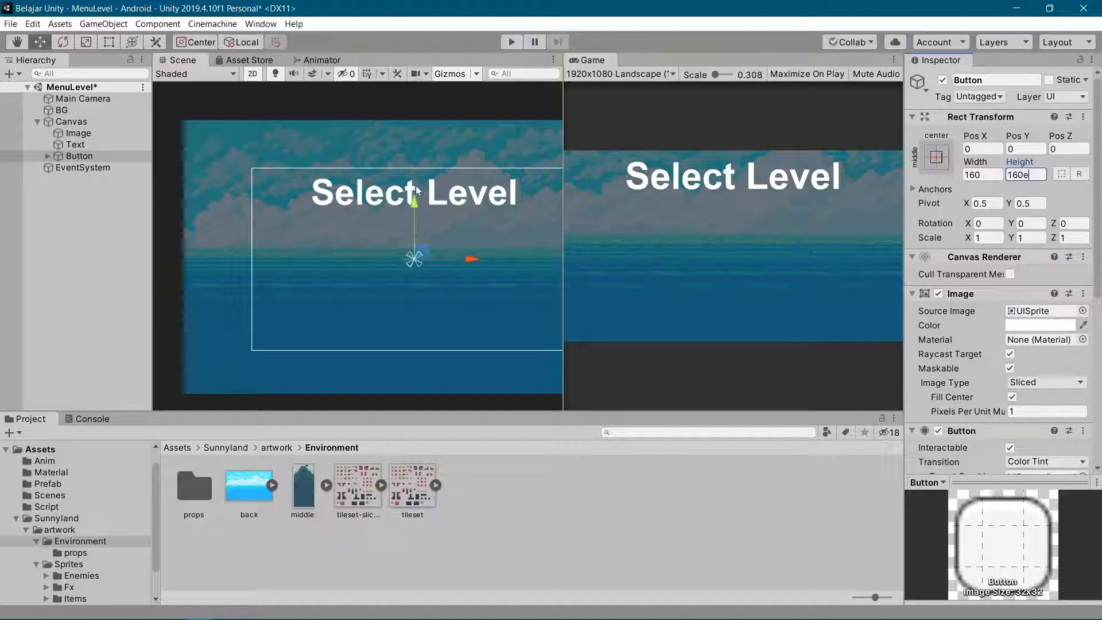
pyautogui.press('BackSpace')
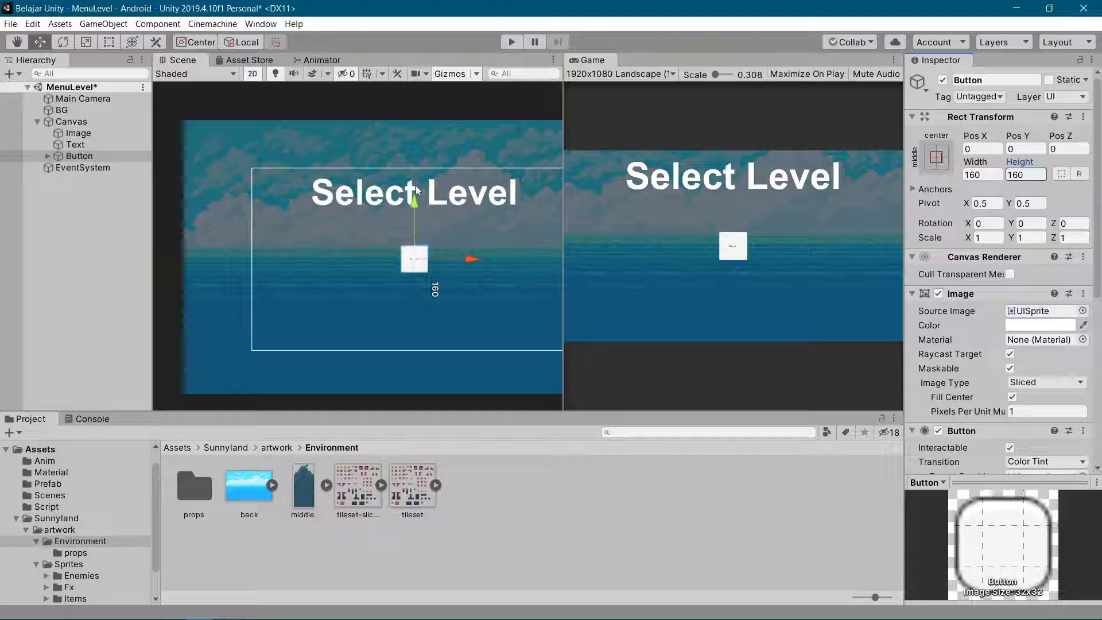
# Step: Scale the button uniformly to about 2.285 and position it at about Pos X -561 and Pos Y -34
pyautogui.press('r')
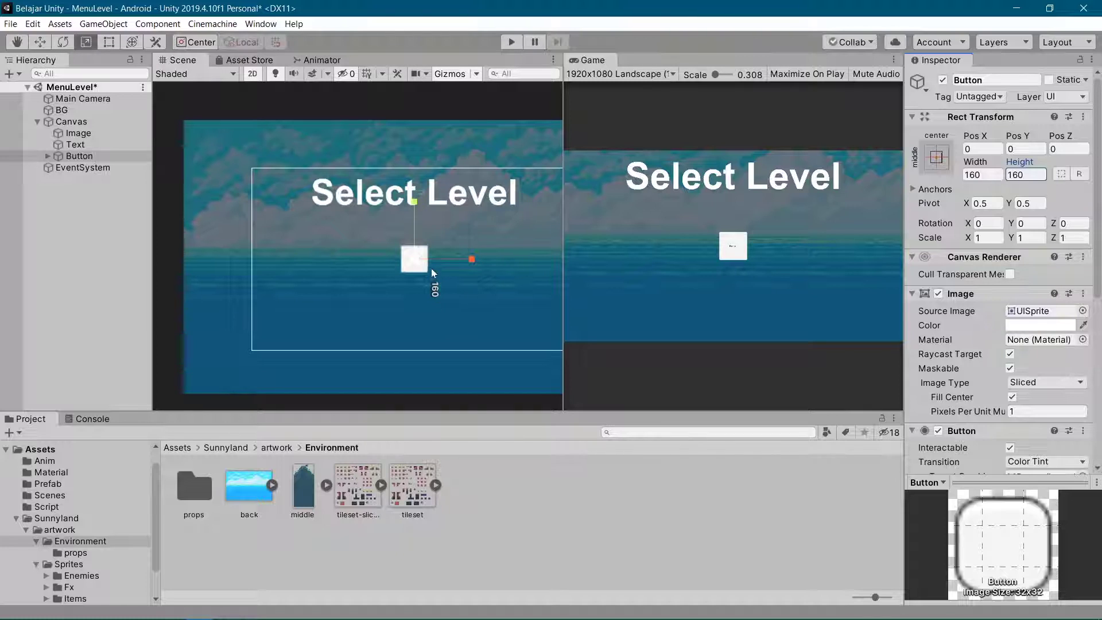
pyautogui.moveTo(414, 257); pyautogui.dragTo(340, 259)
pyautogui.press('w')
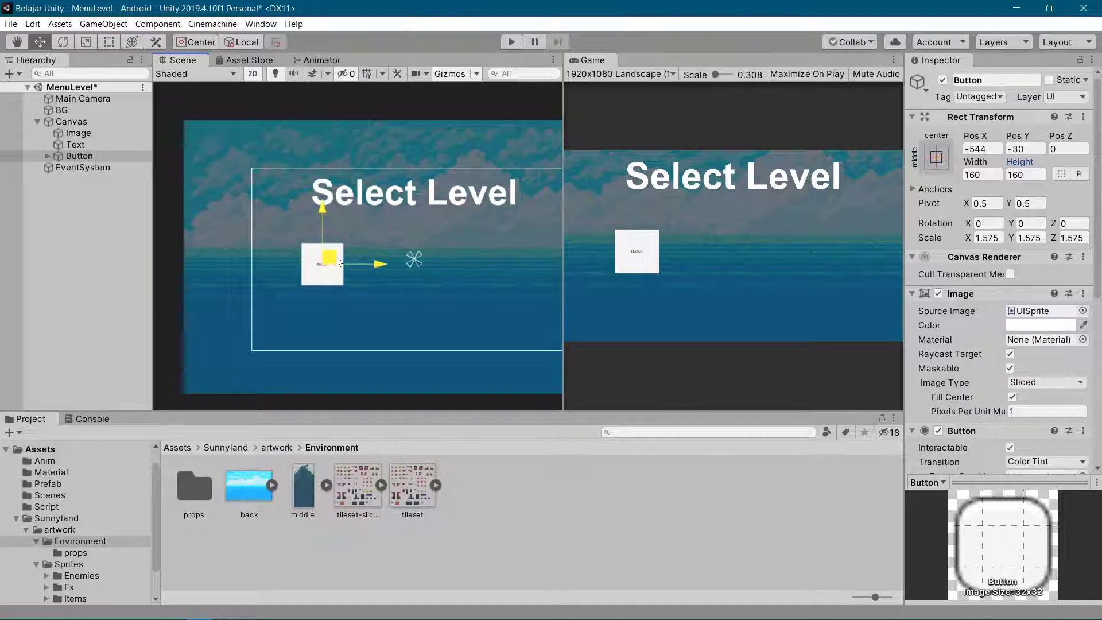
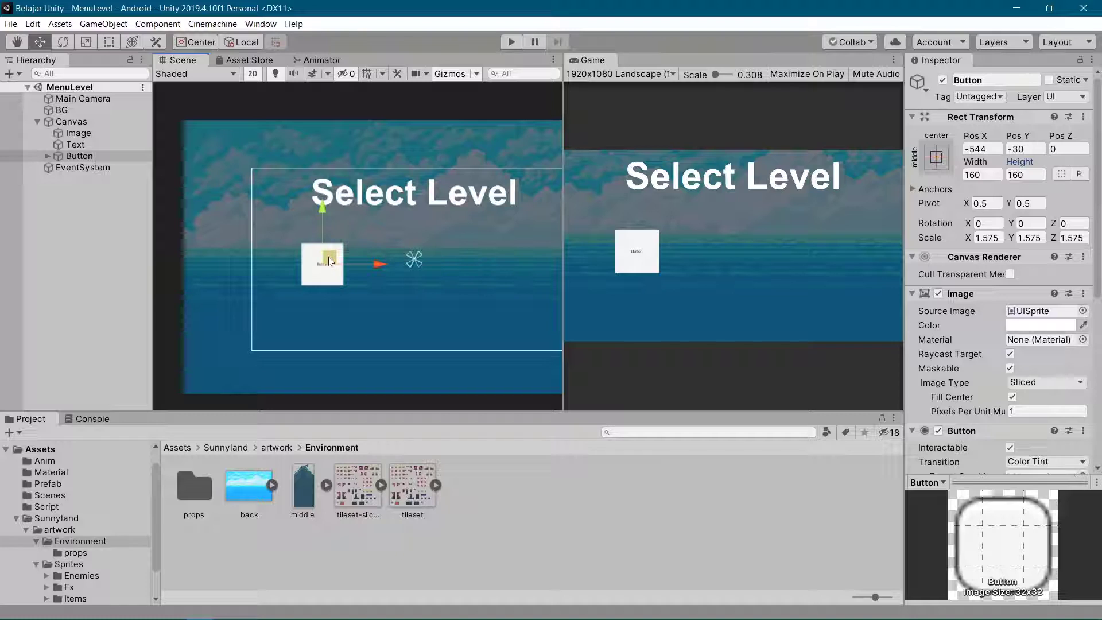
pyautogui.moveTo(330, 261); pyautogui.dragTo(327, 263)
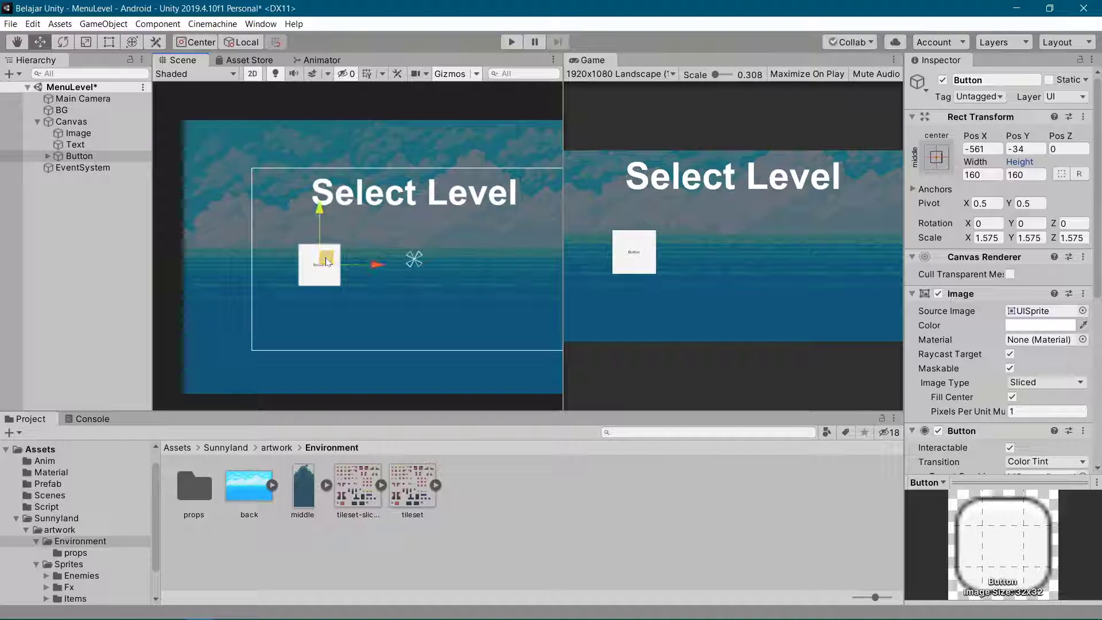
pyautogui.click(86, 42)
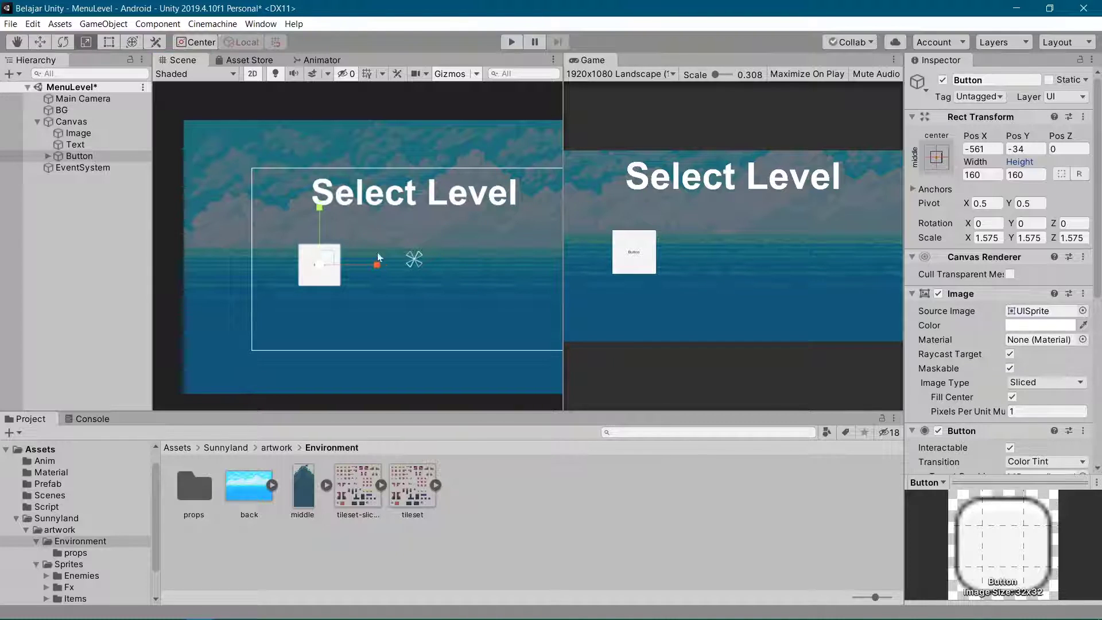
pyautogui.moveTo(320, 265); pyautogui.dragTo(324, 236)
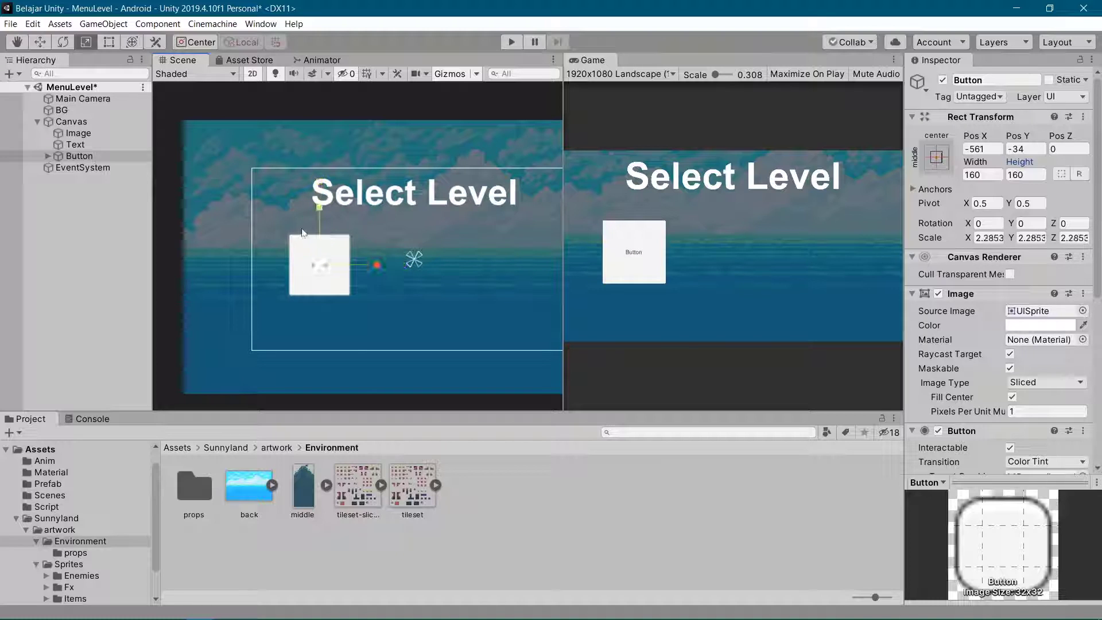
# Step: Change the button's label text to 1 and set its font size to 300
pyautogui.click(47, 157)
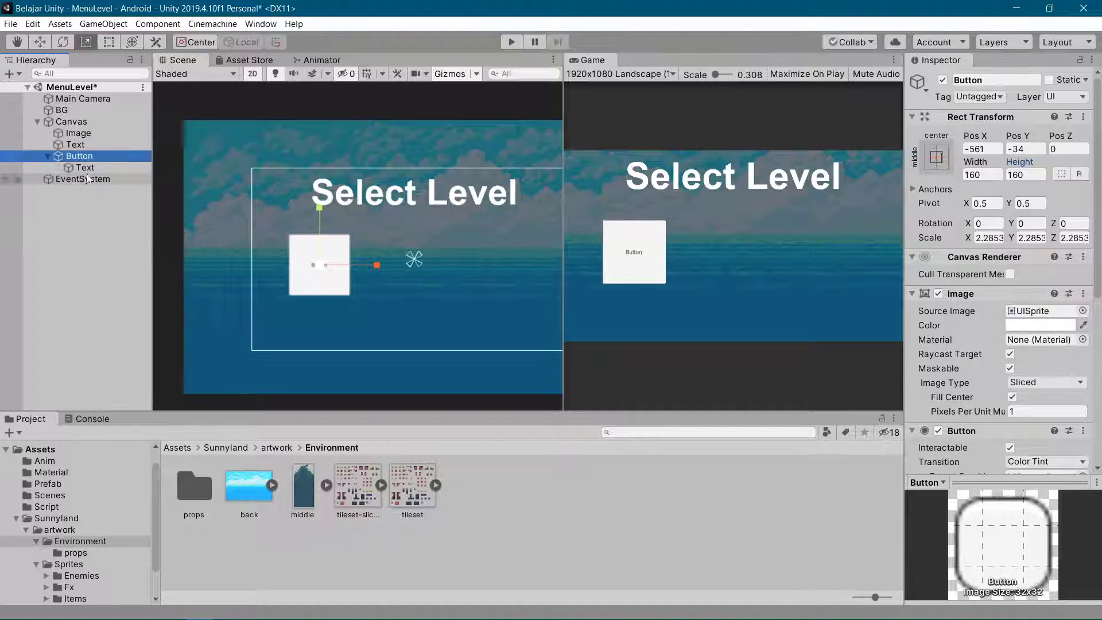
pyautogui.click(75, 168)
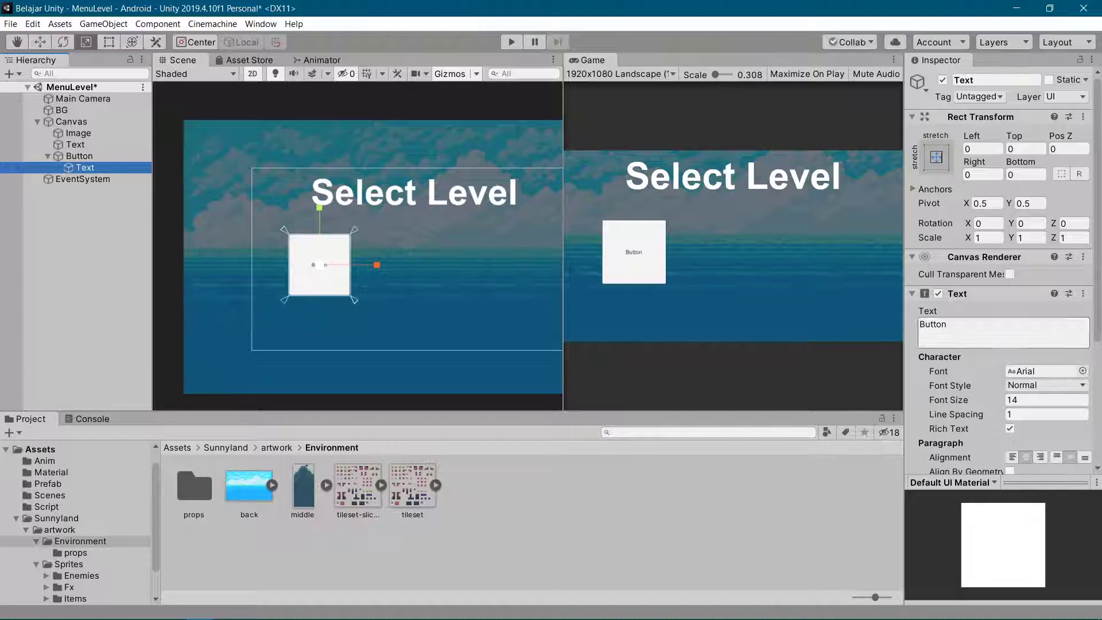
pyautogui.click(947, 328)
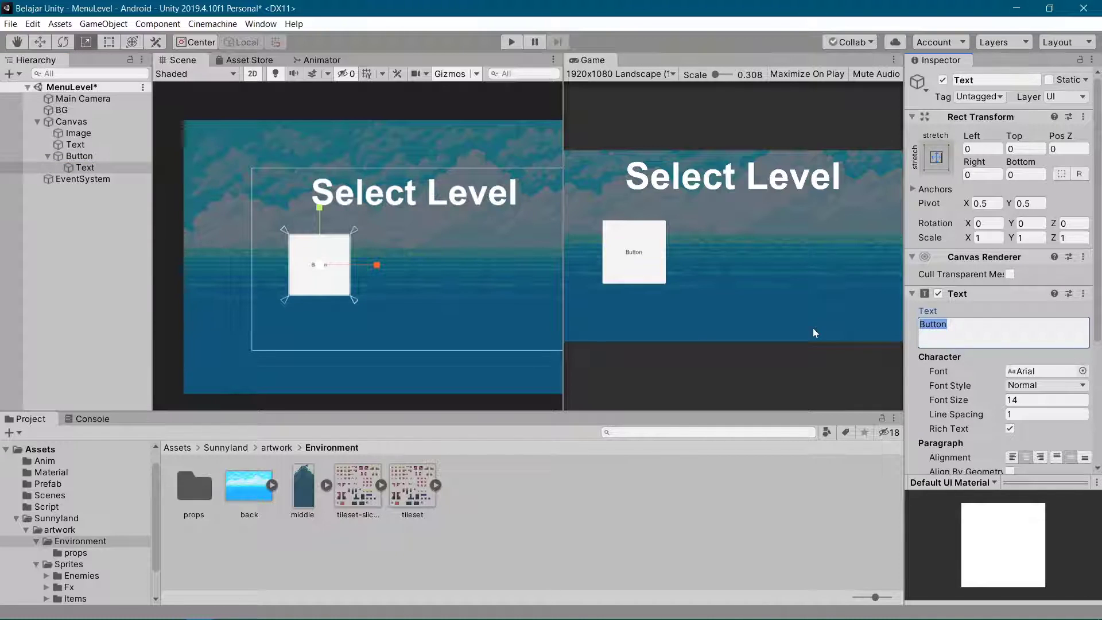
pyautogui.write('1')
pyautogui.click(1045, 399)
pyautogui.write('92')
pyautogui.press('BackSpace')
pyautogui.press('BackSpace')
pyautogui.write('300')
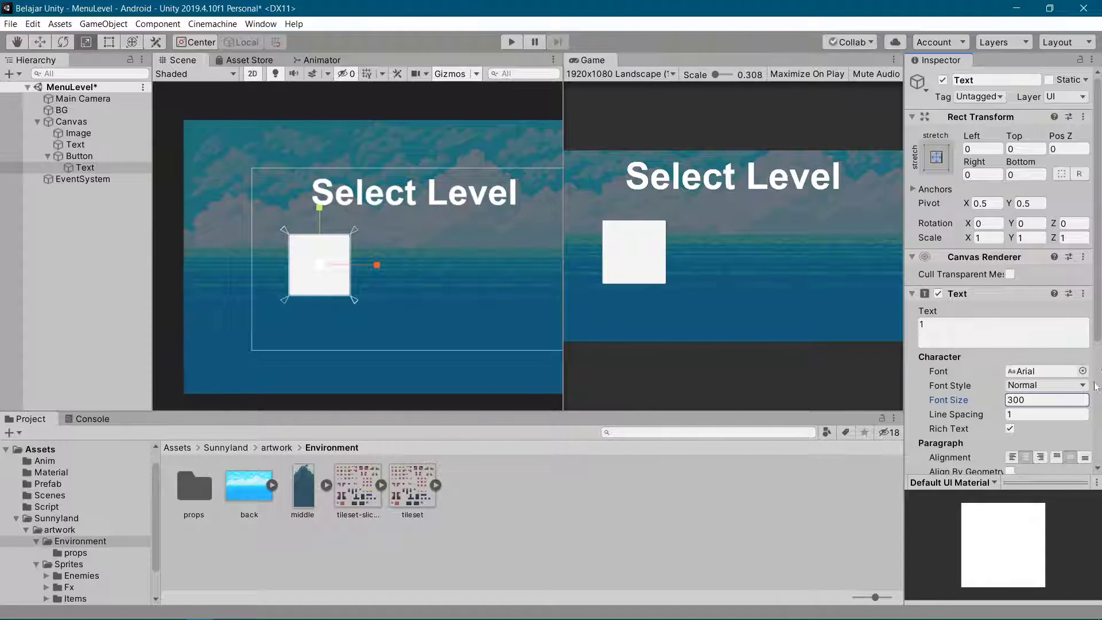
# Step: Set both the horizontal and vertical overflow of the button's label to Overflow
pyautogui.scroll(-4, 1045, 426)
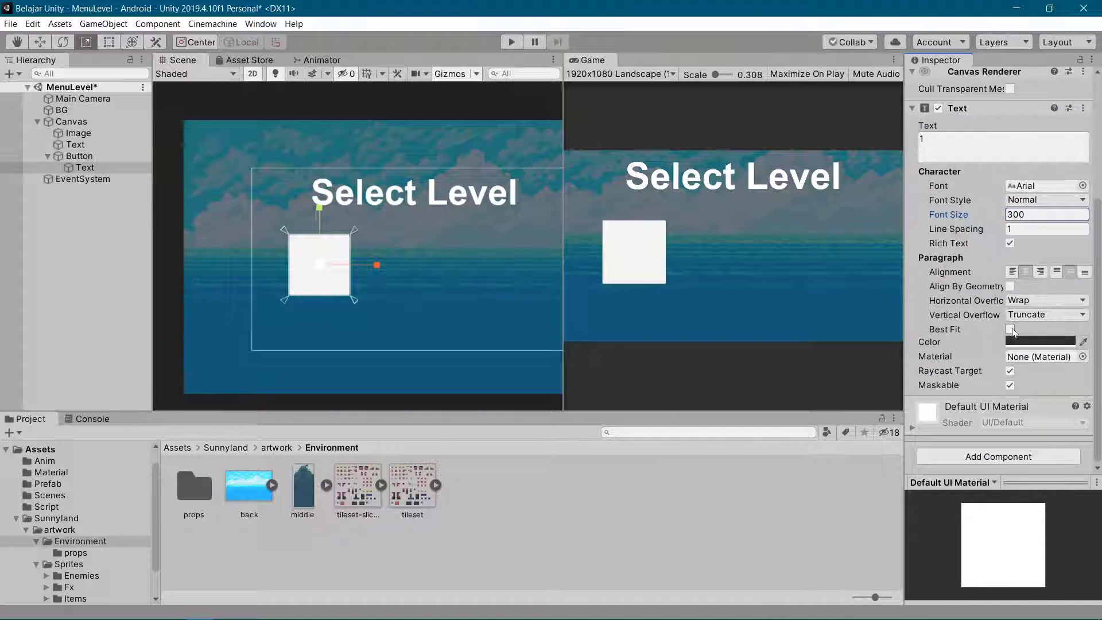
pyautogui.click(1032, 301)
pyautogui.click(1040, 329)
pyautogui.click(1046, 314)
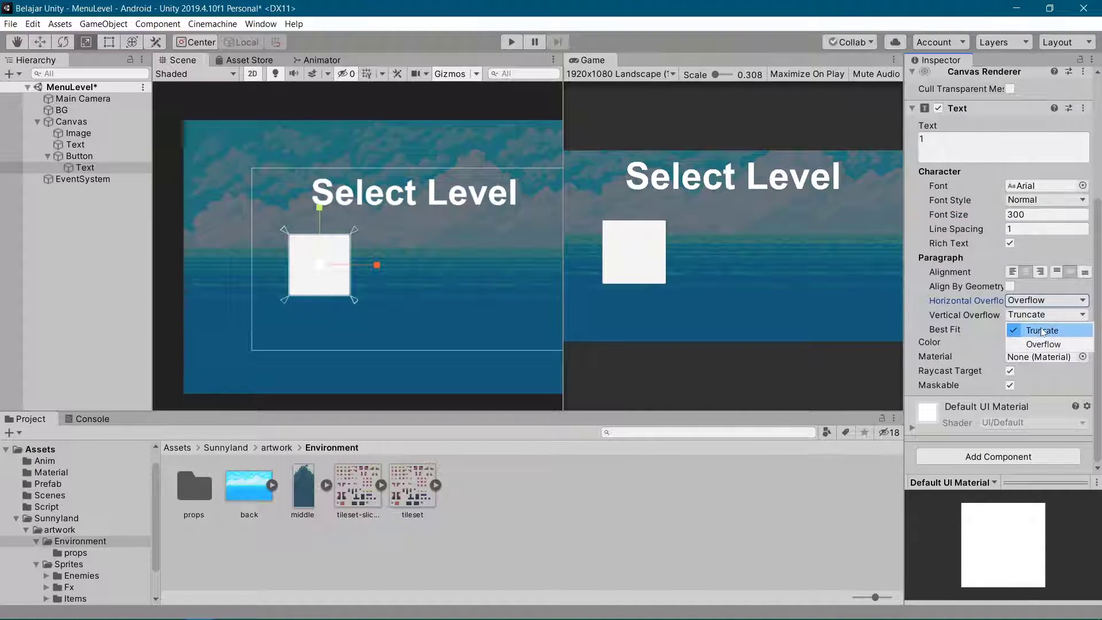
pyautogui.click(1042, 343)
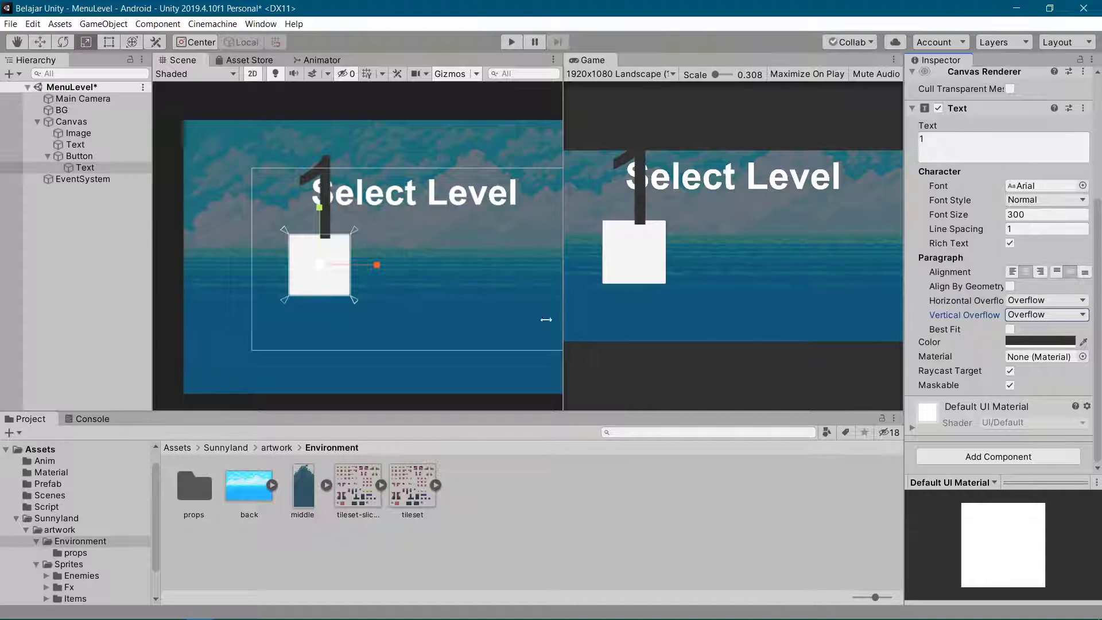
# Step: Remove the extra line break after the label's 1 and scale the label down uniformly to fit inside the button
pyautogui.press('e')
pyautogui.click(98, 166)
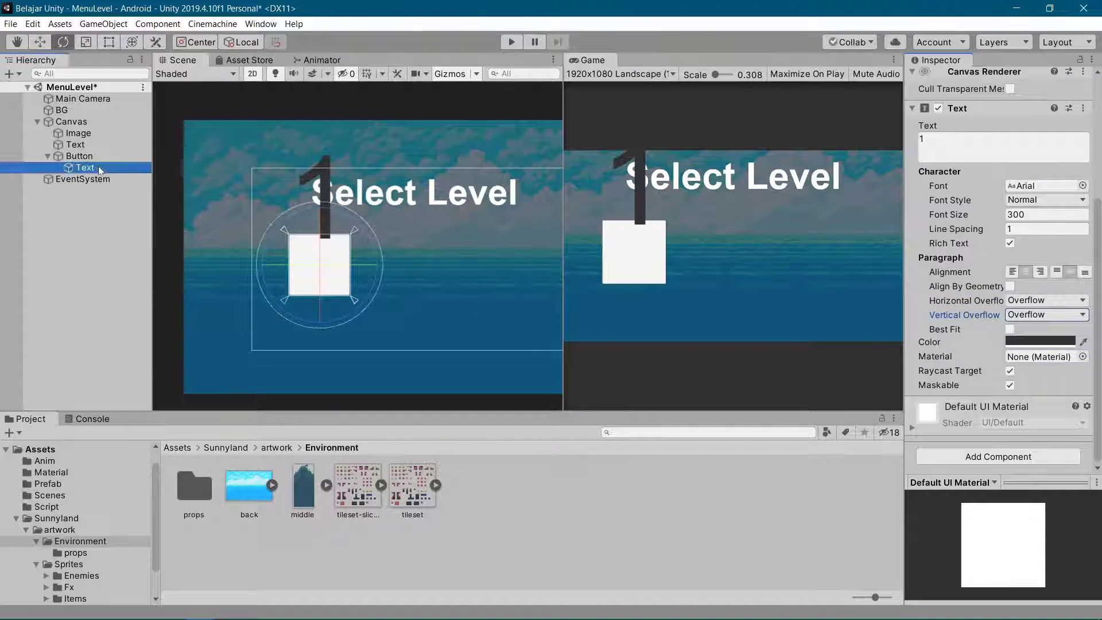
pyautogui.press('r')
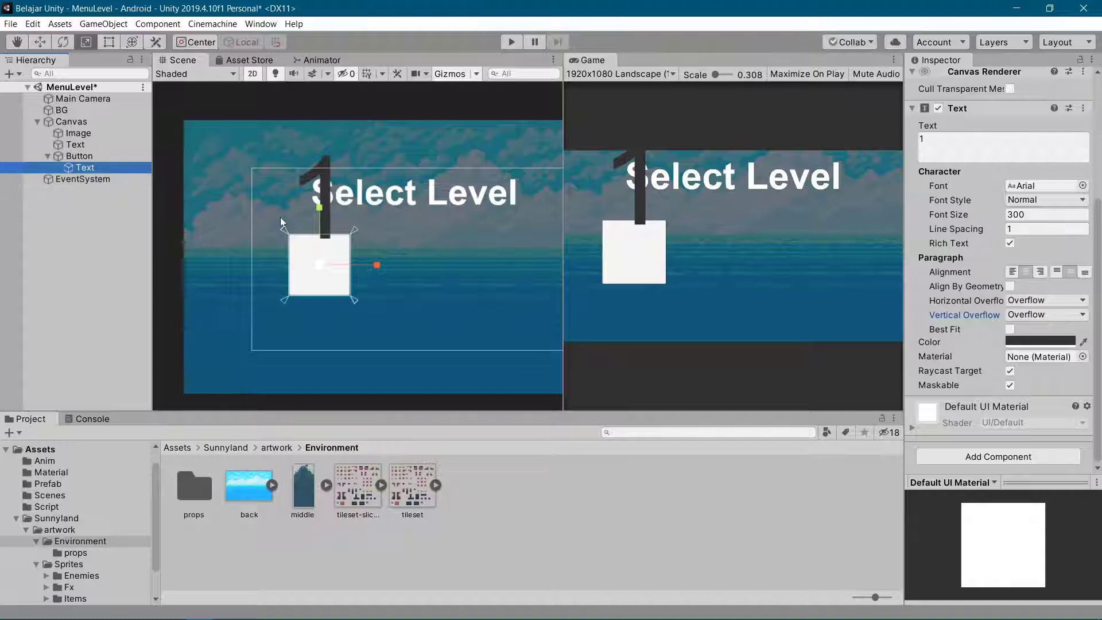
pyautogui.click(976, 143)
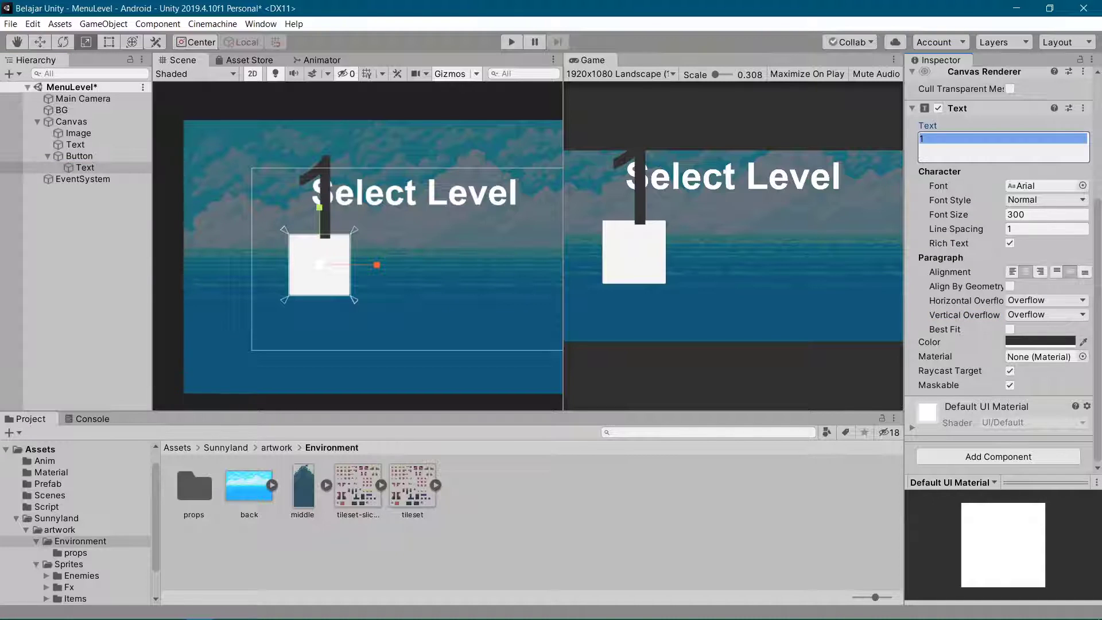
pyautogui.press('Right')
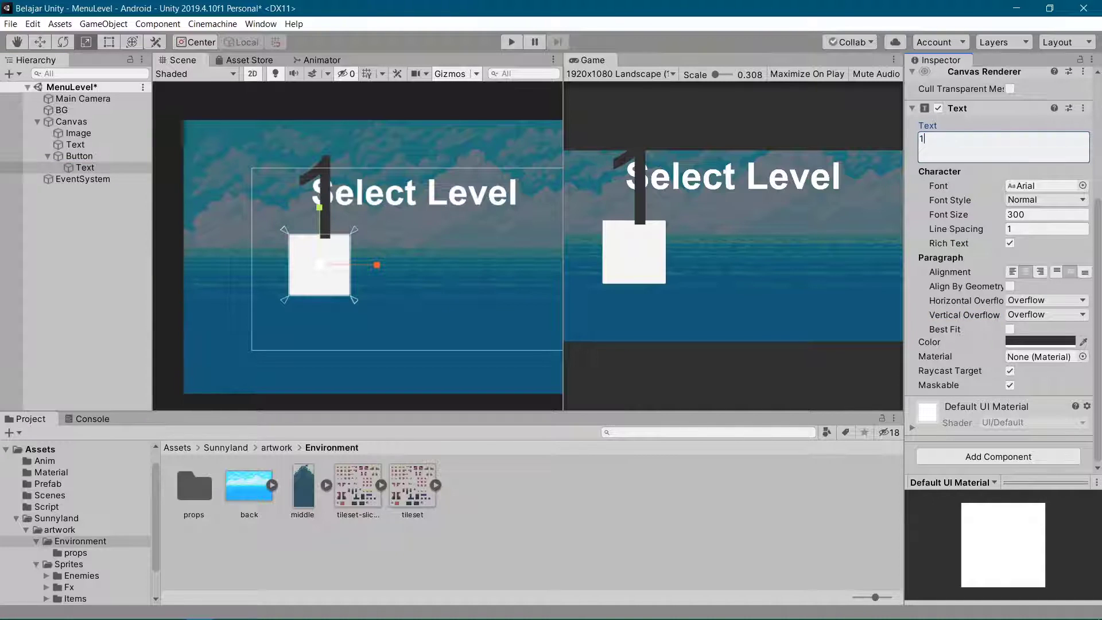
pyautogui.press('BackSpace')
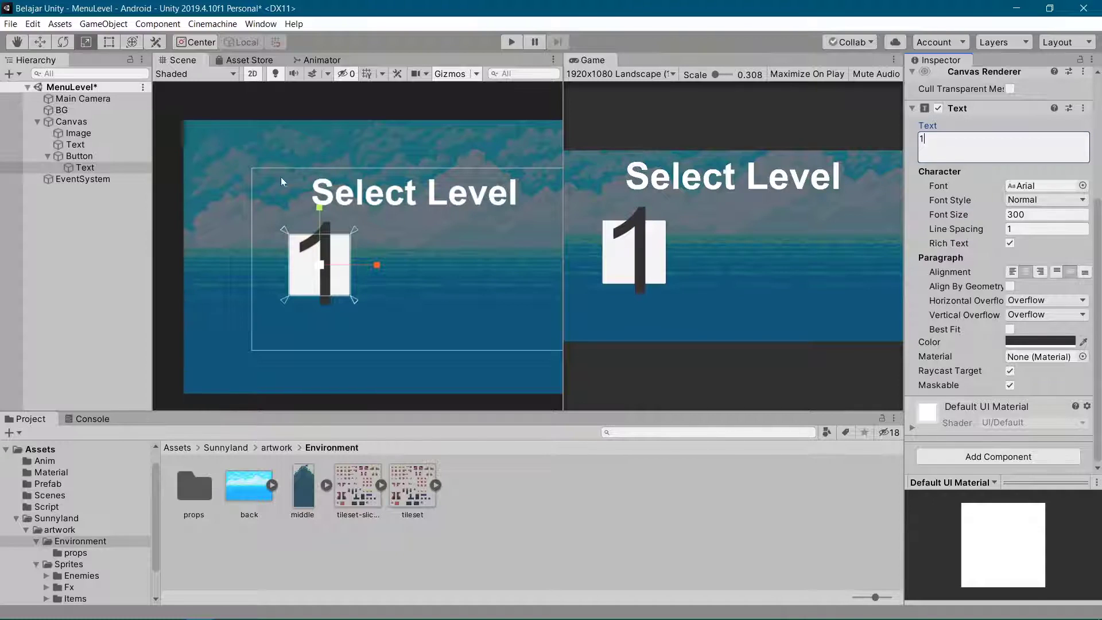
pyautogui.click(320, 247)
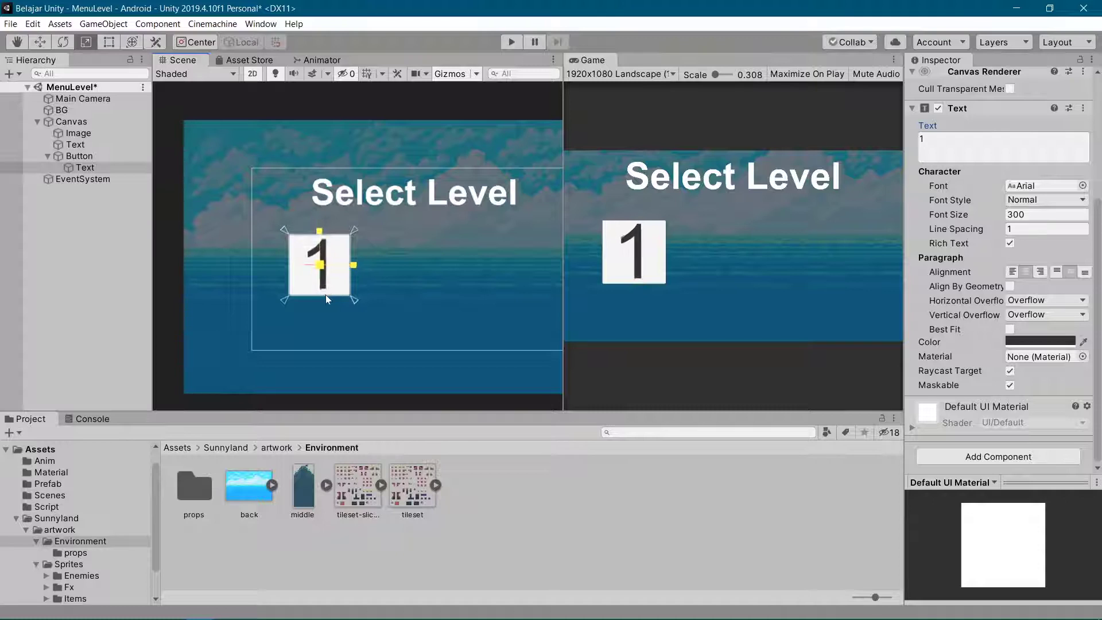
# Step: Set the button's Normal Color to green (00FF24)
pyautogui.click(112, 155)
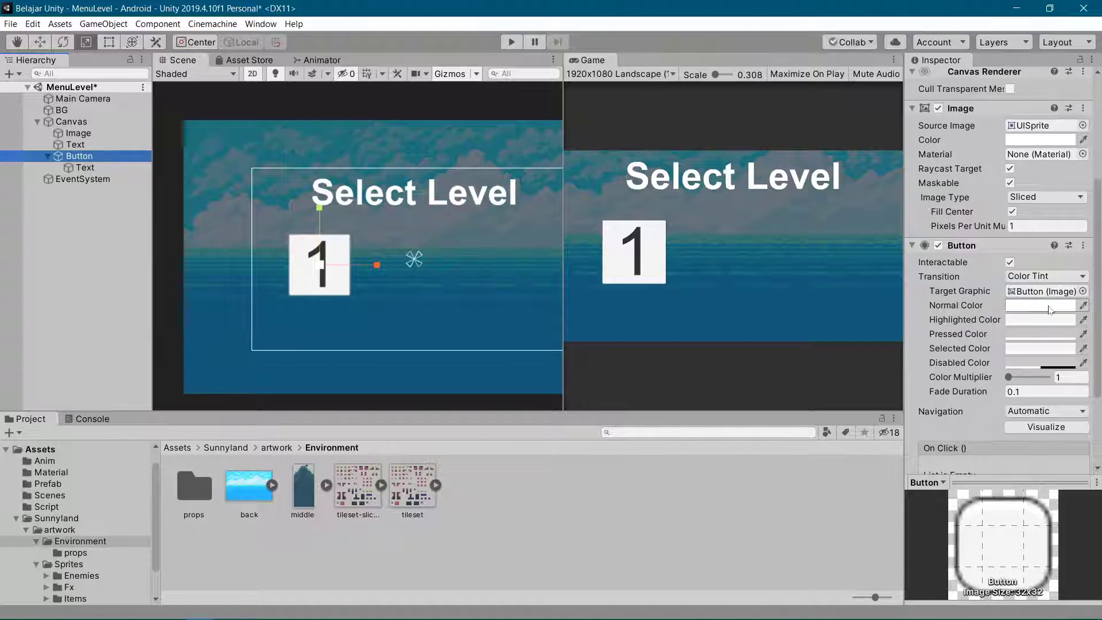
pyautogui.scroll(-4, 1024, 341)
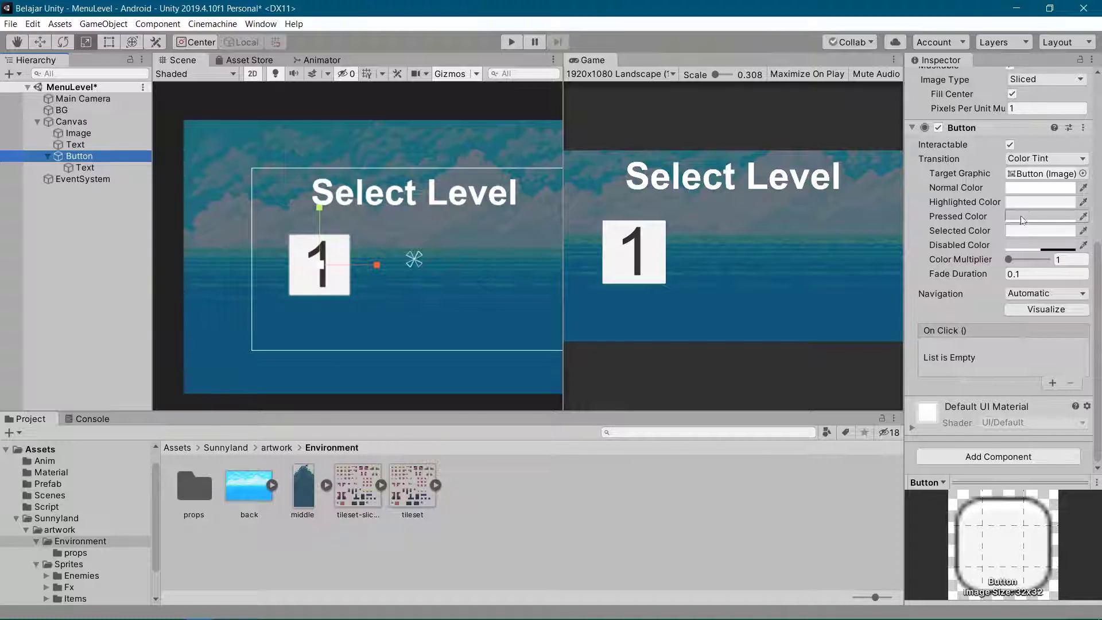
pyautogui.click(1039, 188)
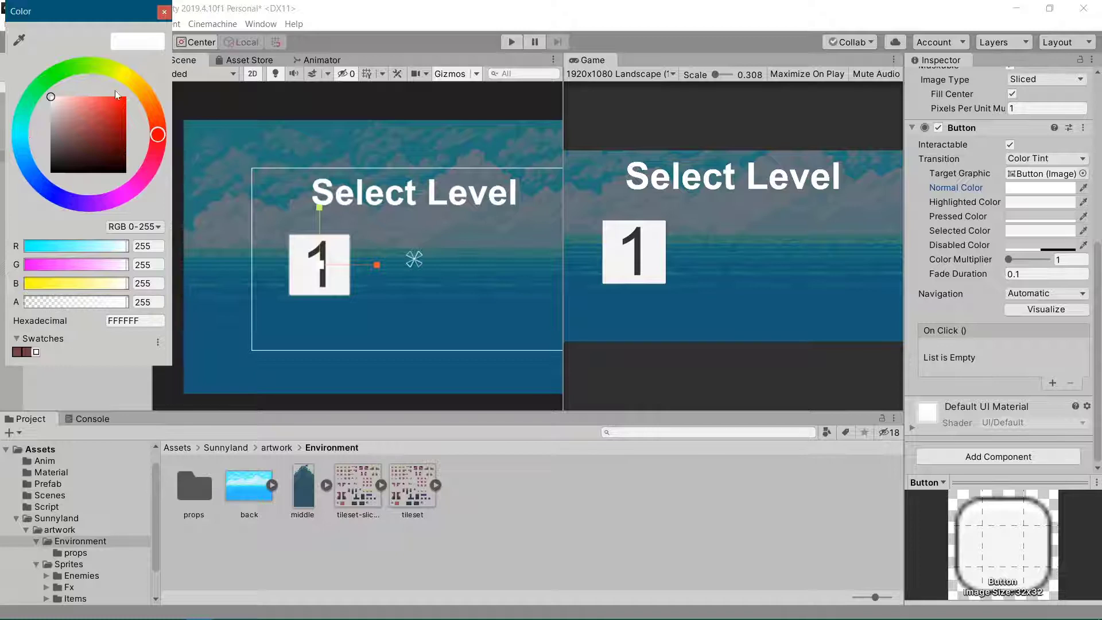
pyautogui.click(150, 104)
pyautogui.moveTo(150, 103)
pyautogui.mouseDown()
pyautogui.moveTo(122, 67)
pyautogui.moveTo(33, 76)
pyautogui.moveTo(135, 109)
pyautogui.mouseUp()
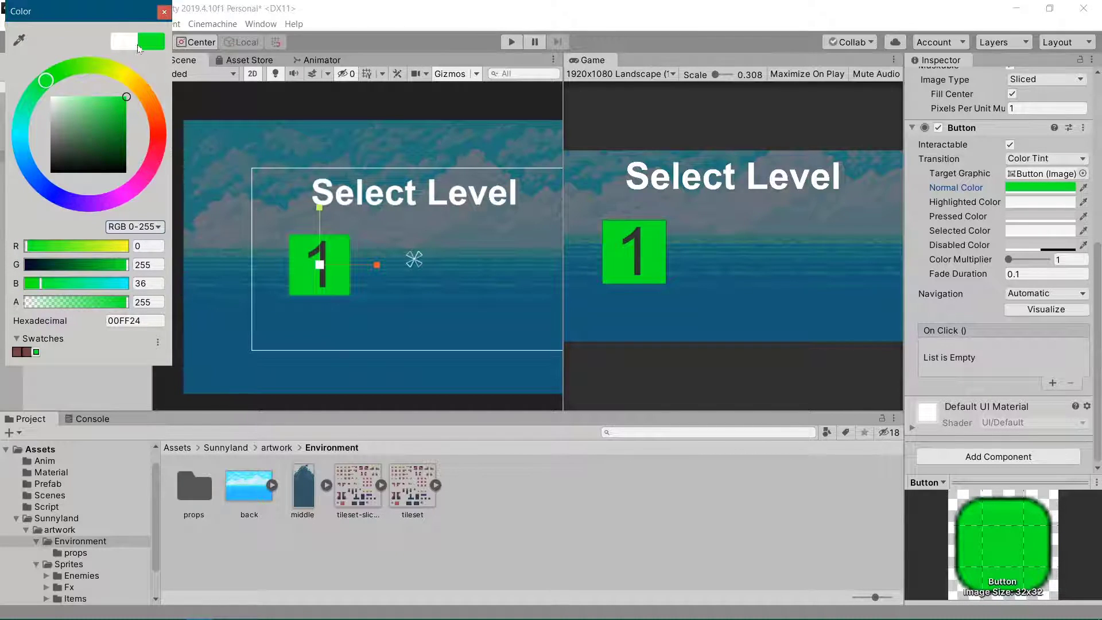
pyautogui.click(164, 12)
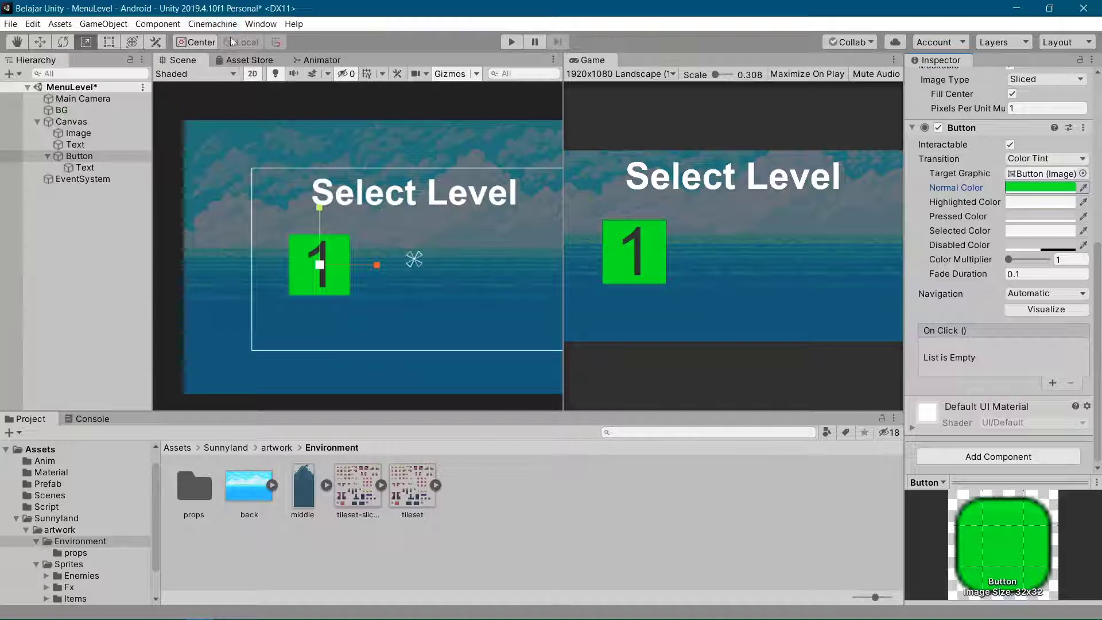
# Step: Rename the button object as Button 1
pyautogui.click(109, 155)
pyautogui.click(78, 158)
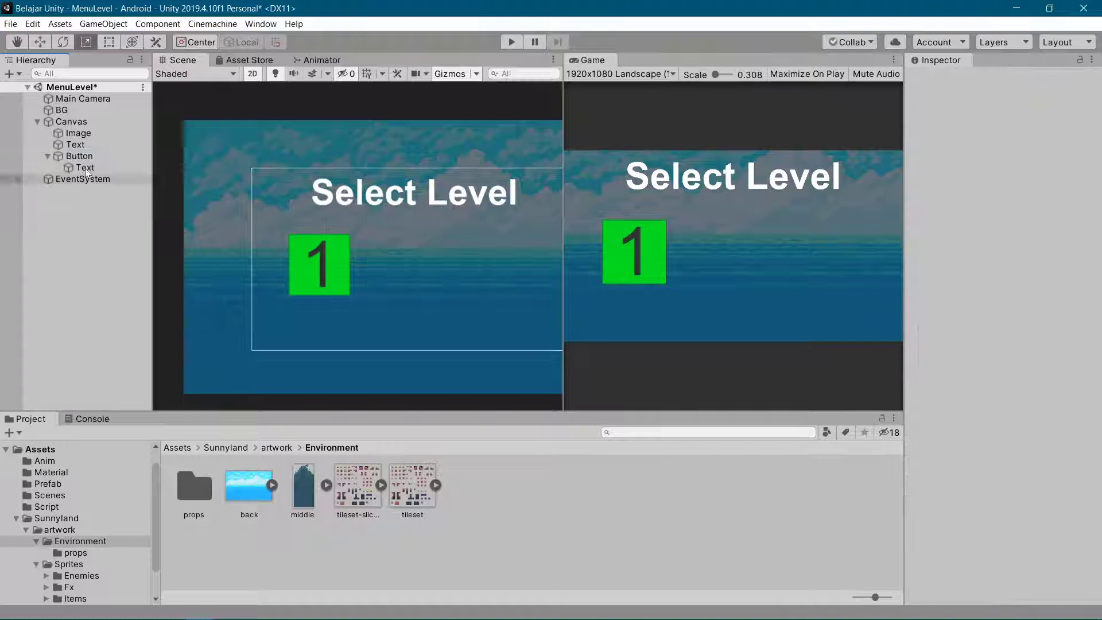
pyautogui.doubleClick(96, 158)
pyautogui.click(995, 80)
pyautogui.write('1')
pyautogui.press('Return')
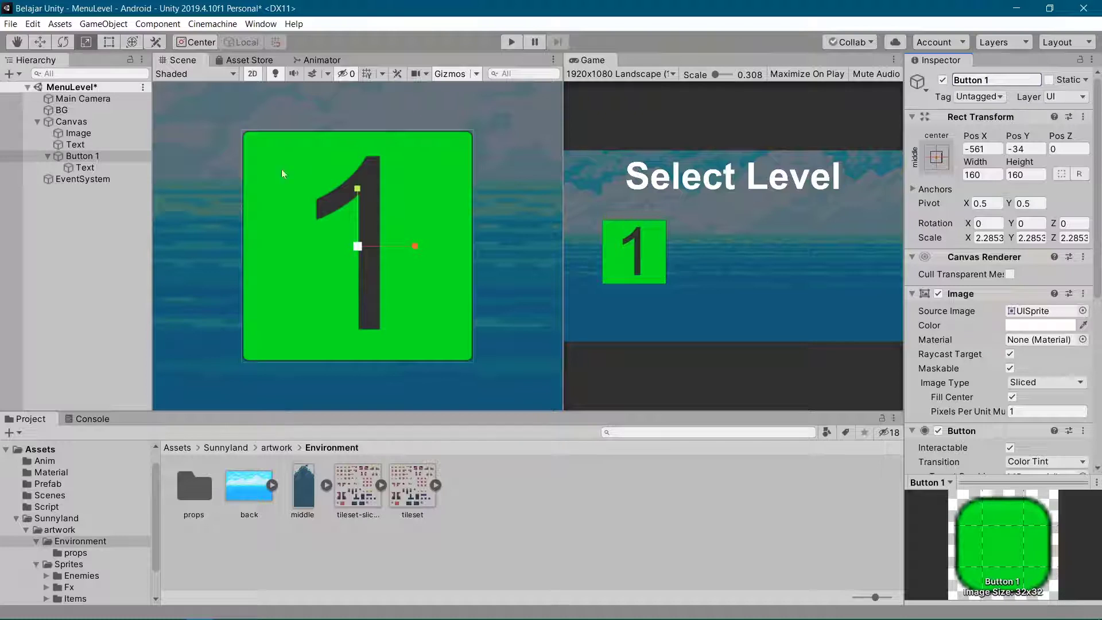
pyautogui.click(80, 156)
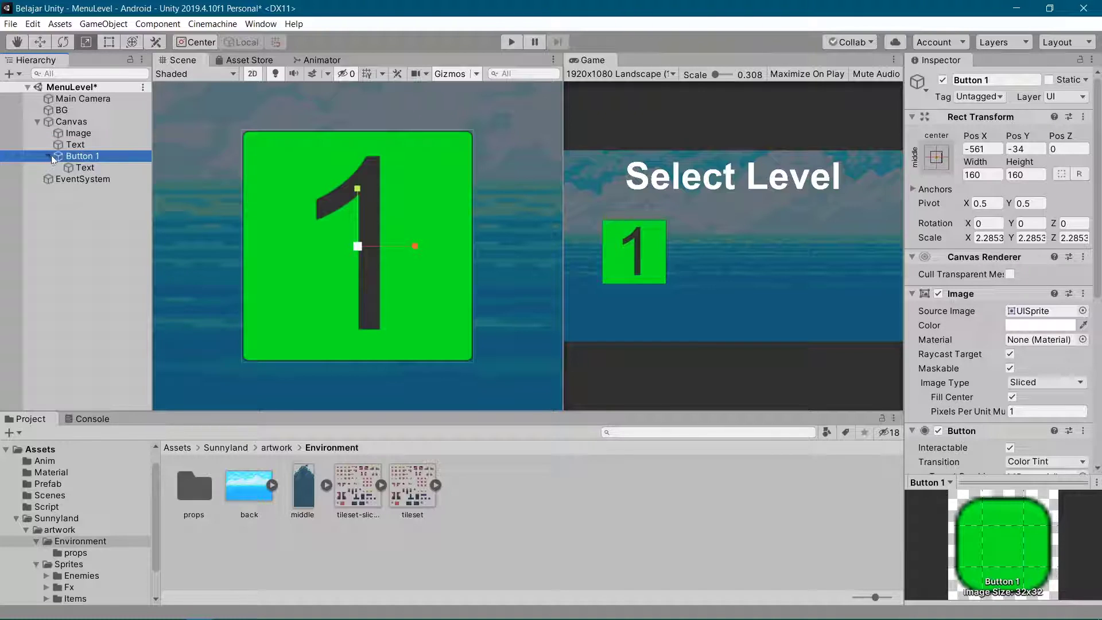
# Step: Duplicate the Button 1 object twice under the Canvas
pyautogui.rightClick(60, 156)
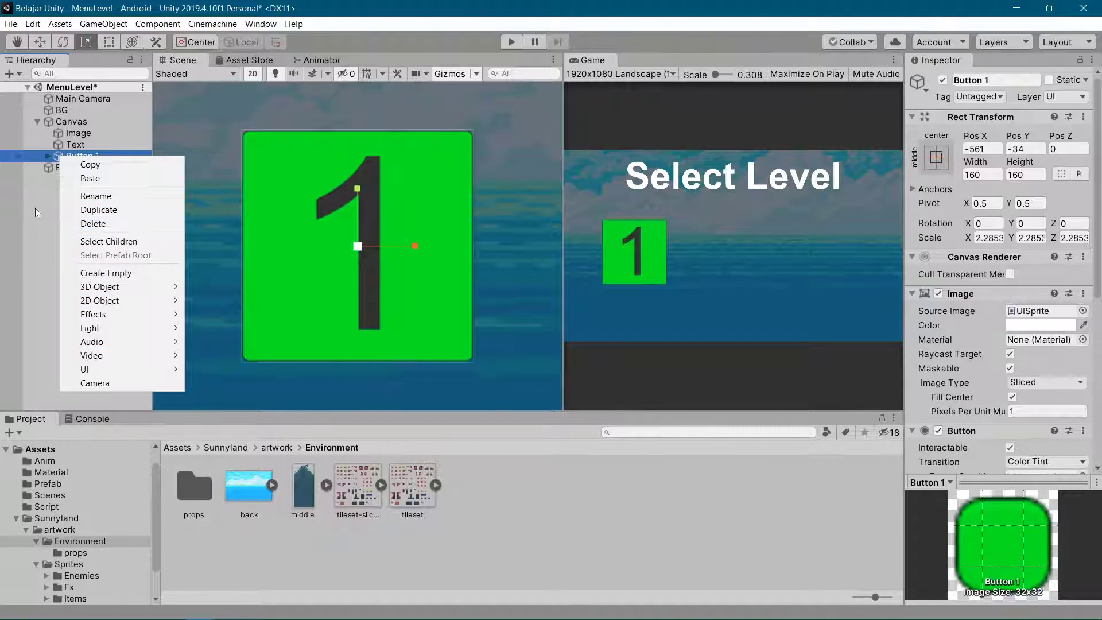
pyautogui.click(36, 212)
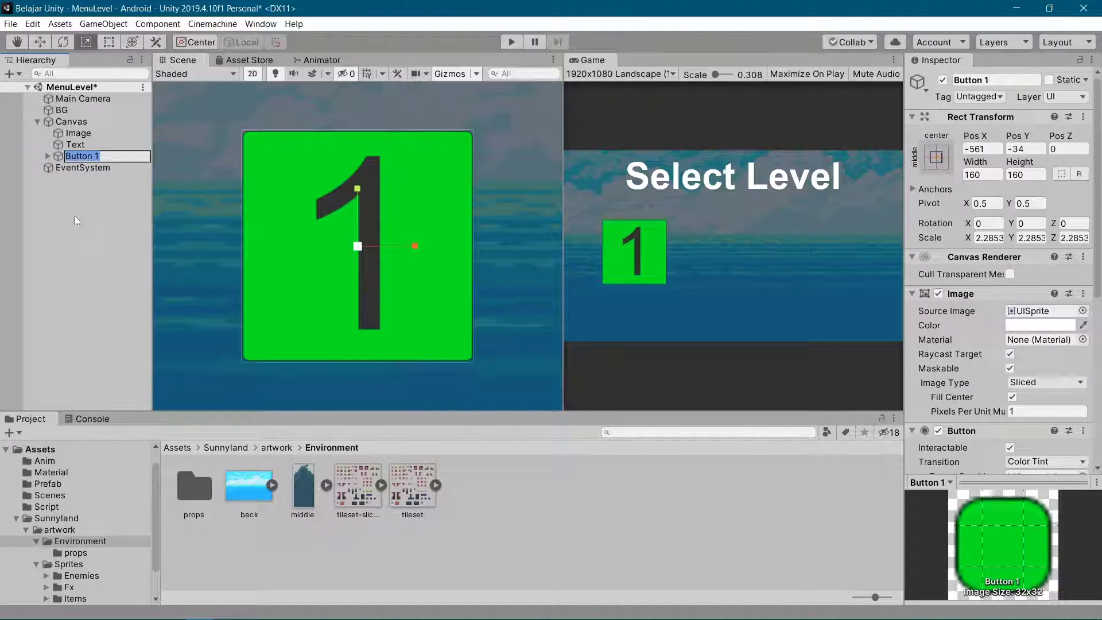
pyautogui.hotkey('ctrl', 'd')
pyautogui.hotkey('ctrl', 'd')
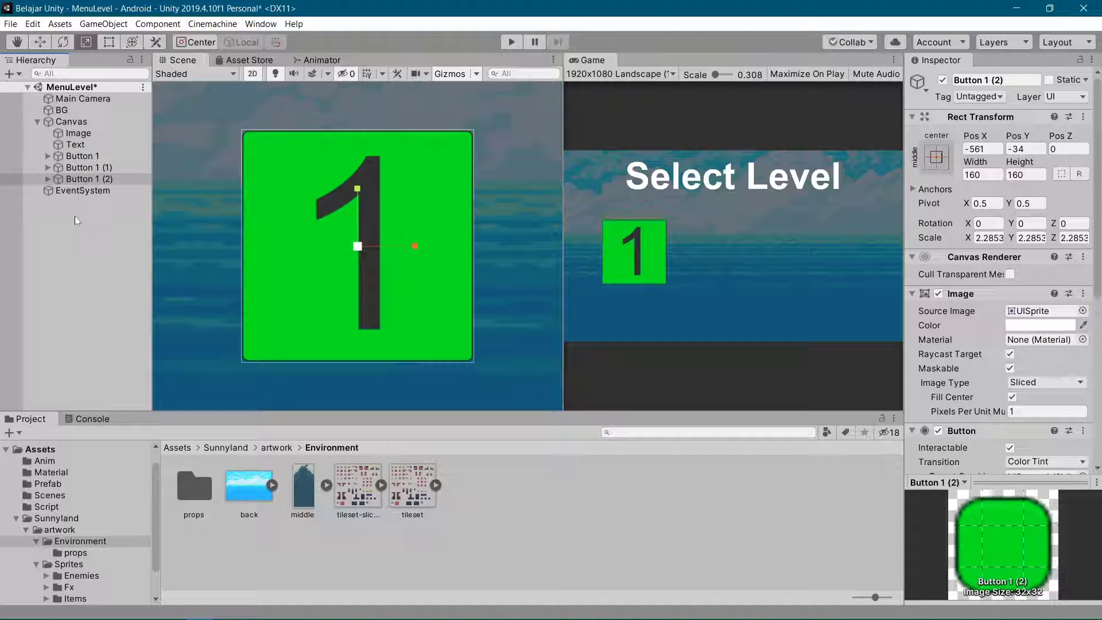
# Step: Rename the first button copy as Button 2 and the second copy as Button 3
pyautogui.click(92, 167)
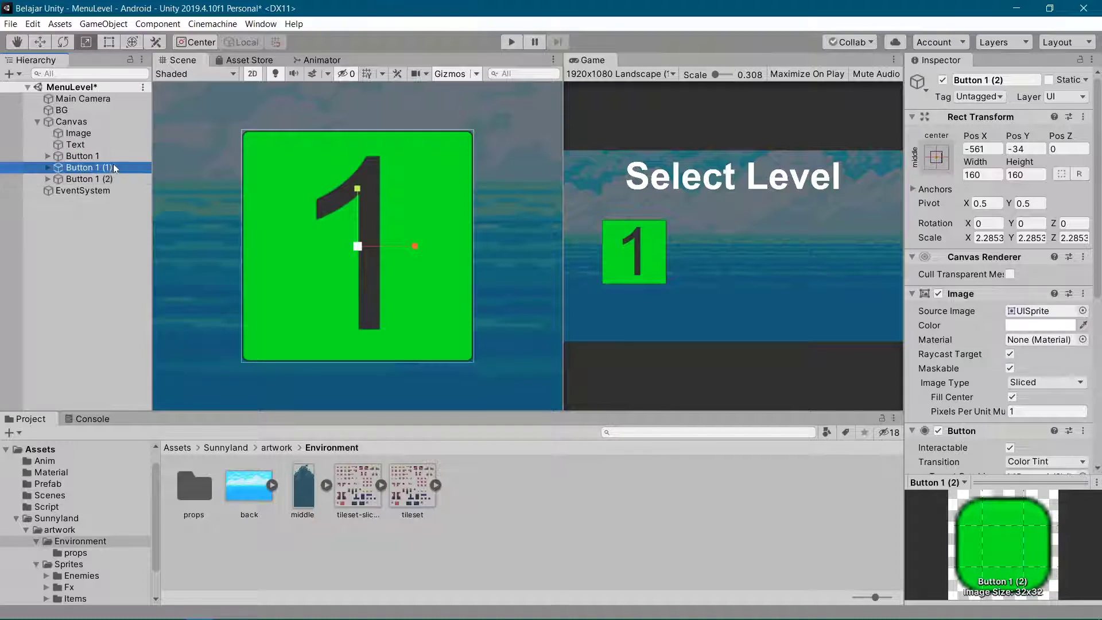
pyautogui.click(975, 80)
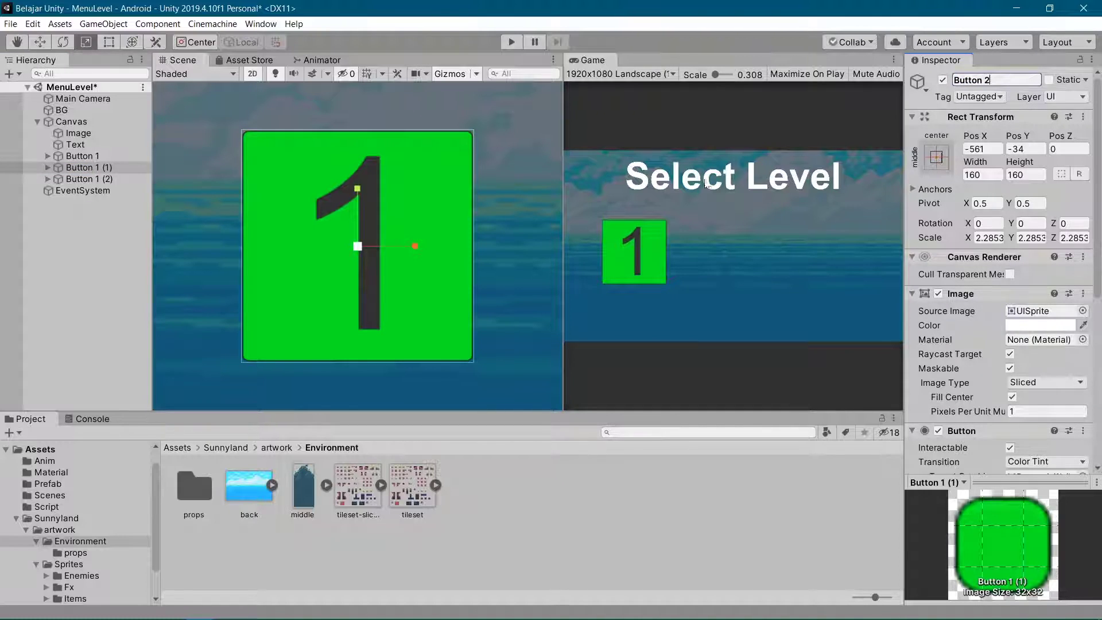
pyautogui.write('Button 2')
pyautogui.press('Return')
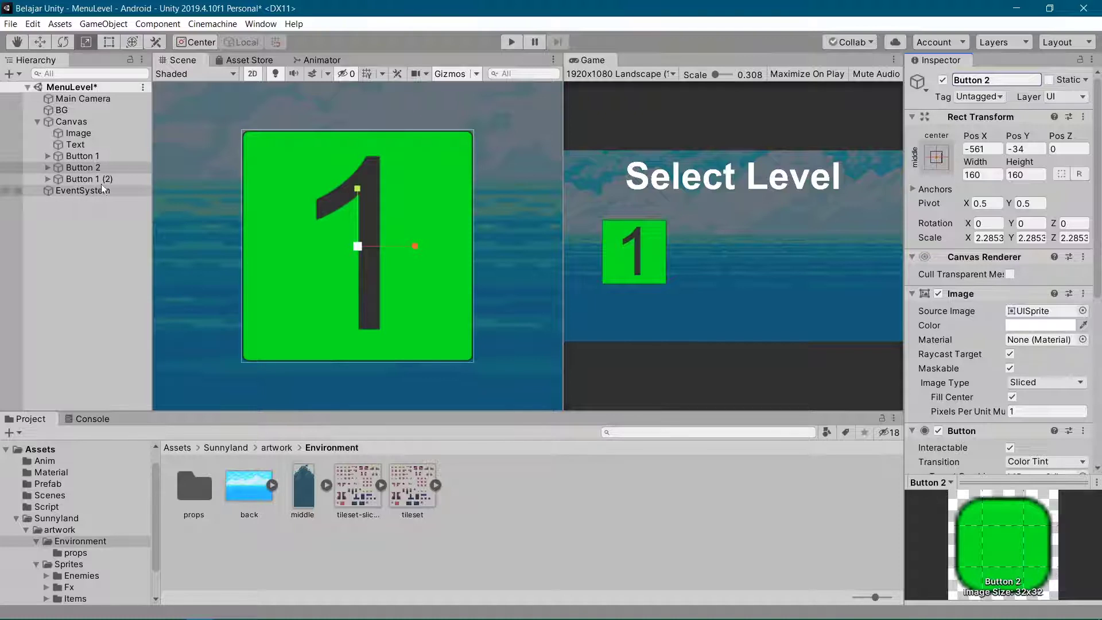
pyautogui.click(102, 179)
pyautogui.moveTo(1016, 80); pyautogui.dragTo(985, 80)
pyautogui.write('3')
pyautogui.press('Return')
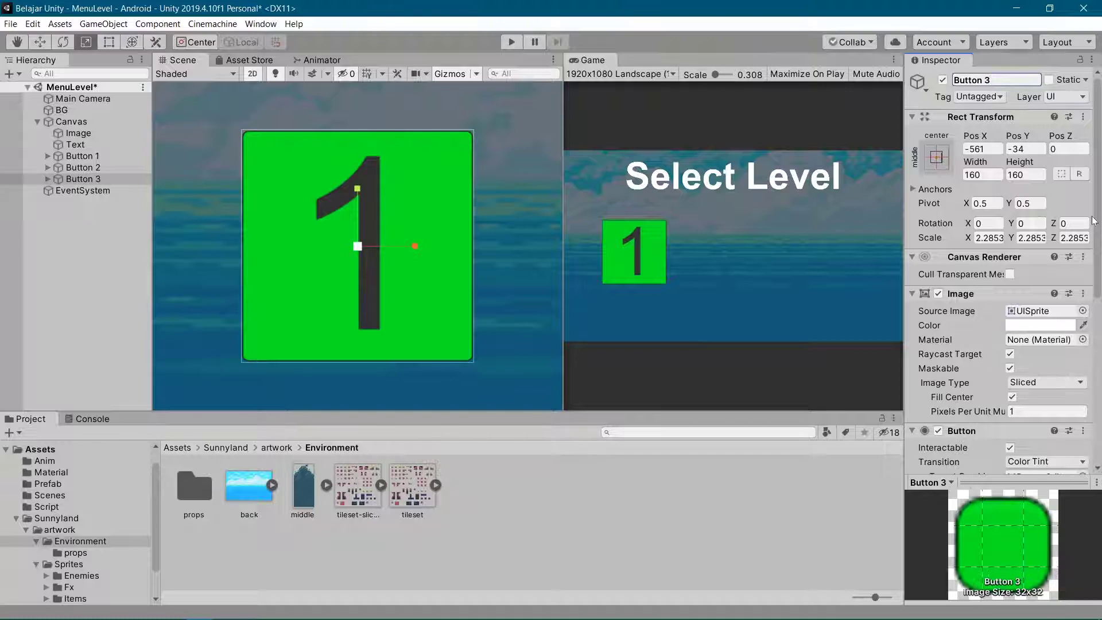
# Step: Set Button 3's Pos X to 561 so it mirrors Button 1 across the canvas
pyautogui.scroll(-4, 321, 254)
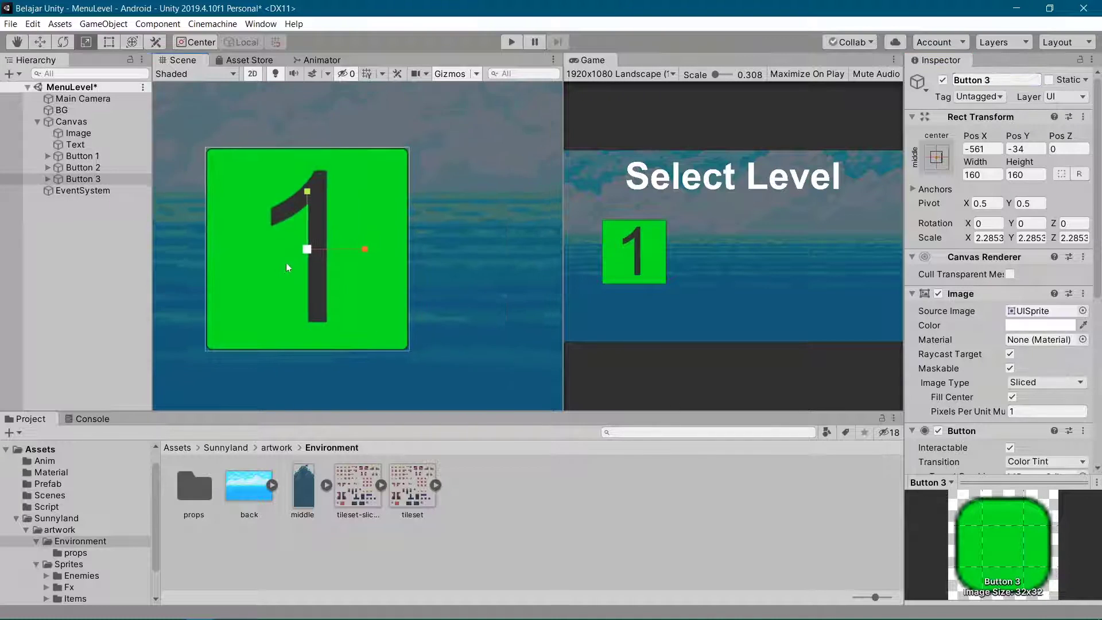
pyautogui.moveTo(424, 291); pyautogui.dragTo(231, 319, button='middle')
pyautogui.scroll(-3, 382, 299)
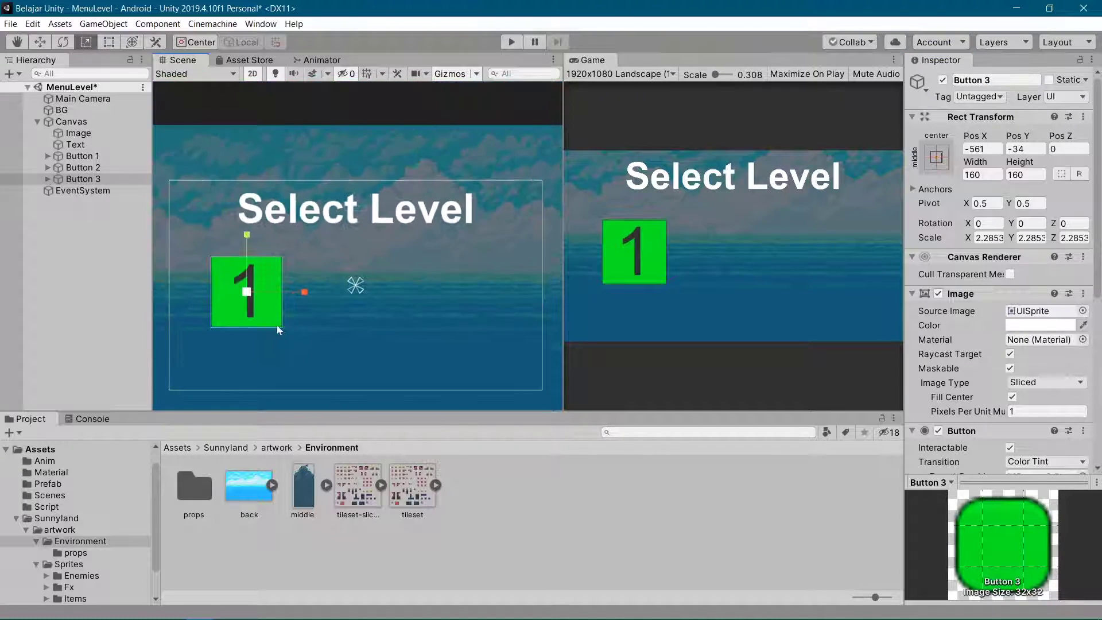
pyautogui.click(92, 155)
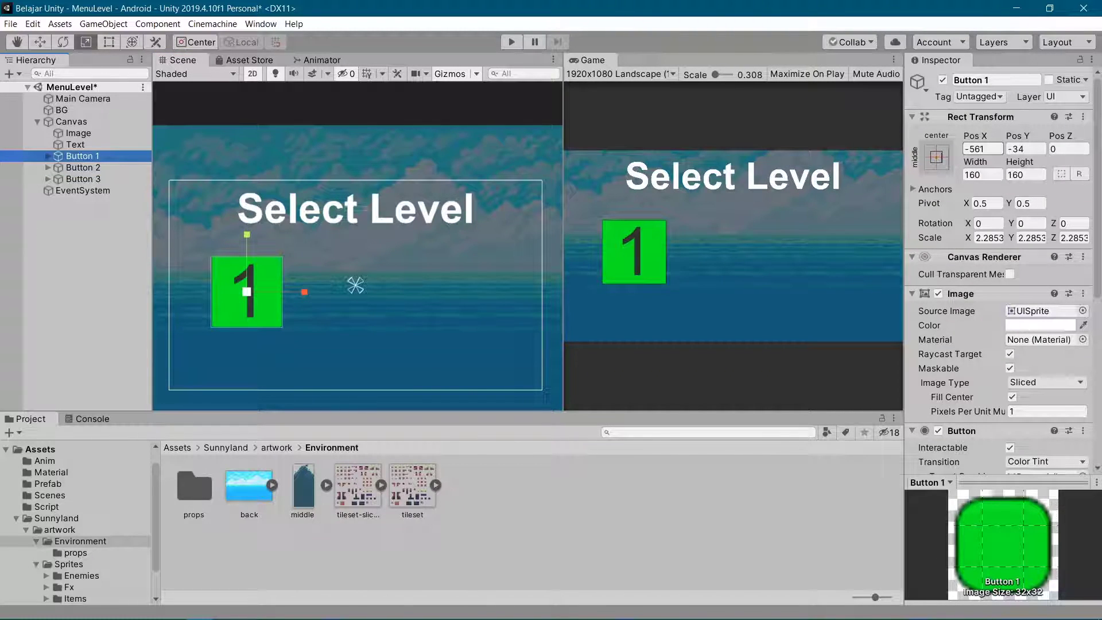
pyautogui.click(136, 179)
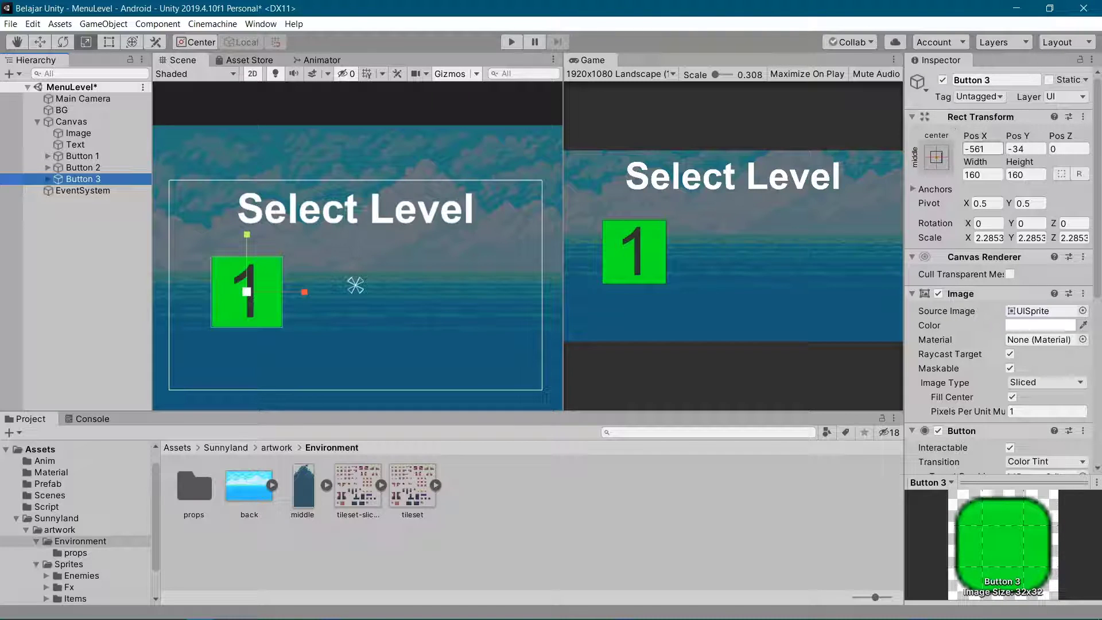
pyautogui.click(969, 149)
pyautogui.click(971, 149)
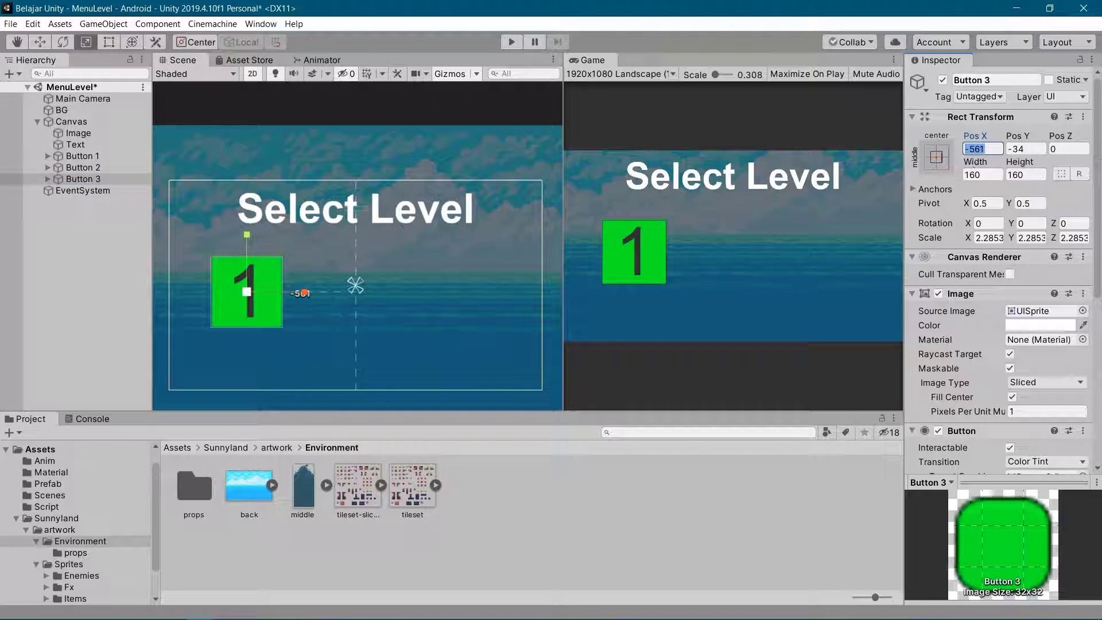
pyautogui.click(971, 150)
pyautogui.press('BackSpace')
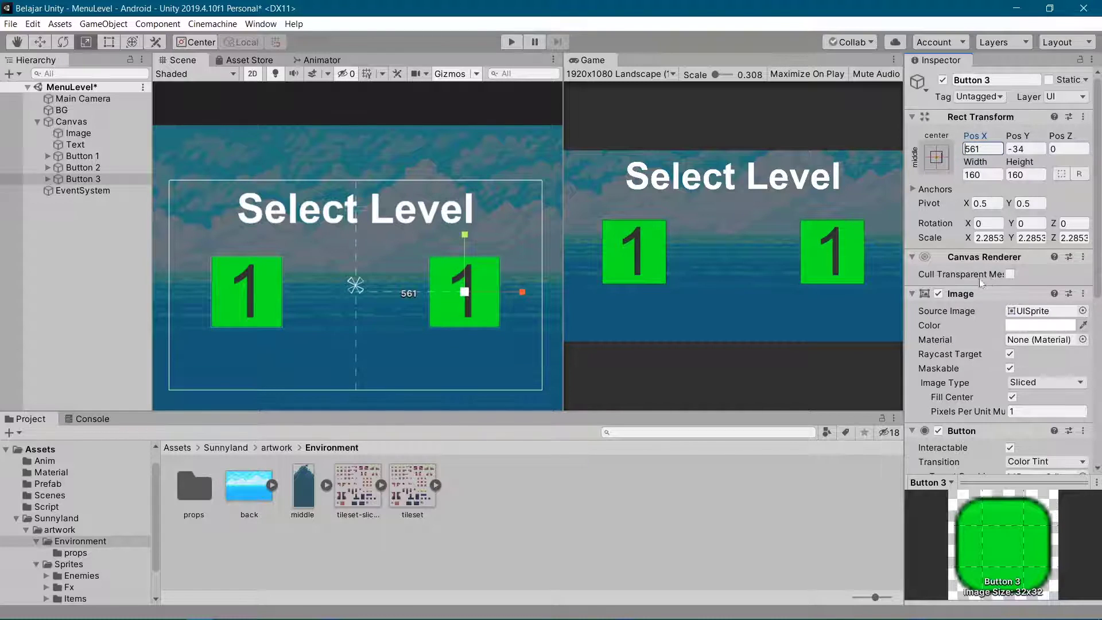
# Step: Set Button 2's Pos X to 0 to centre it between the other two buttons
pyautogui.click(78, 167)
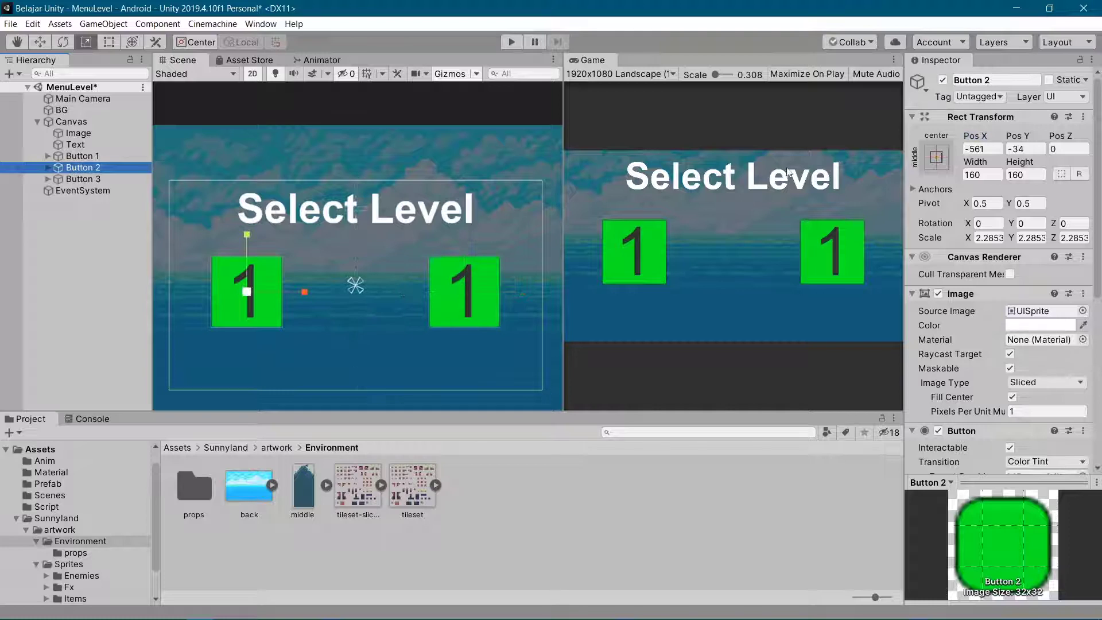
pyautogui.doubleClick(979, 149)
pyautogui.write('0')
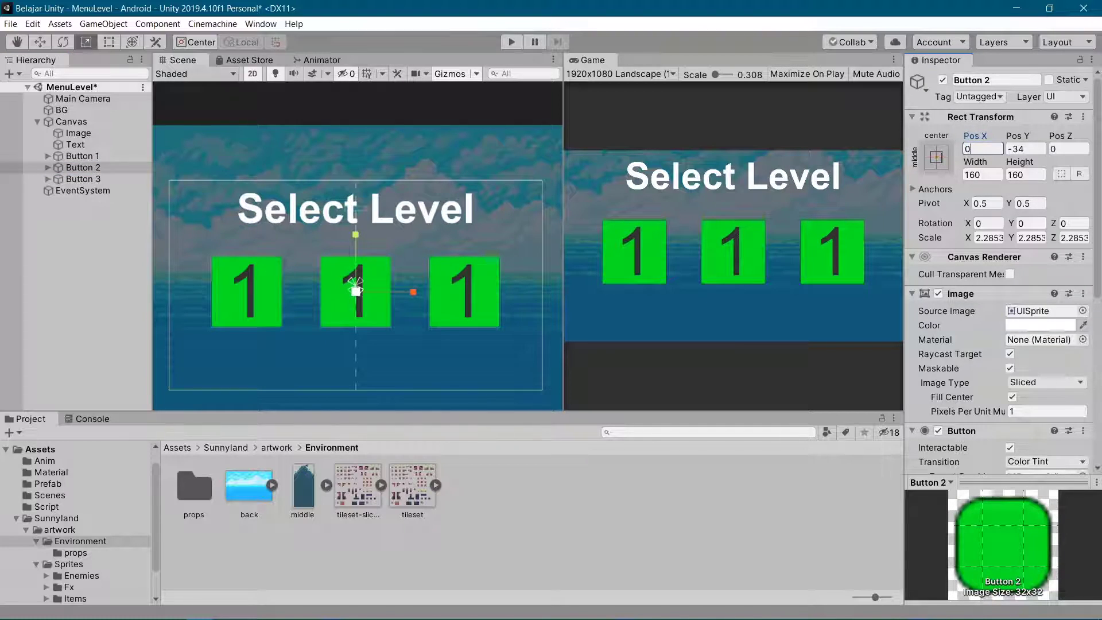
# Step: Change the text of Button 2's label to 2
pyautogui.click(69, 178)
pyautogui.click(48, 167)
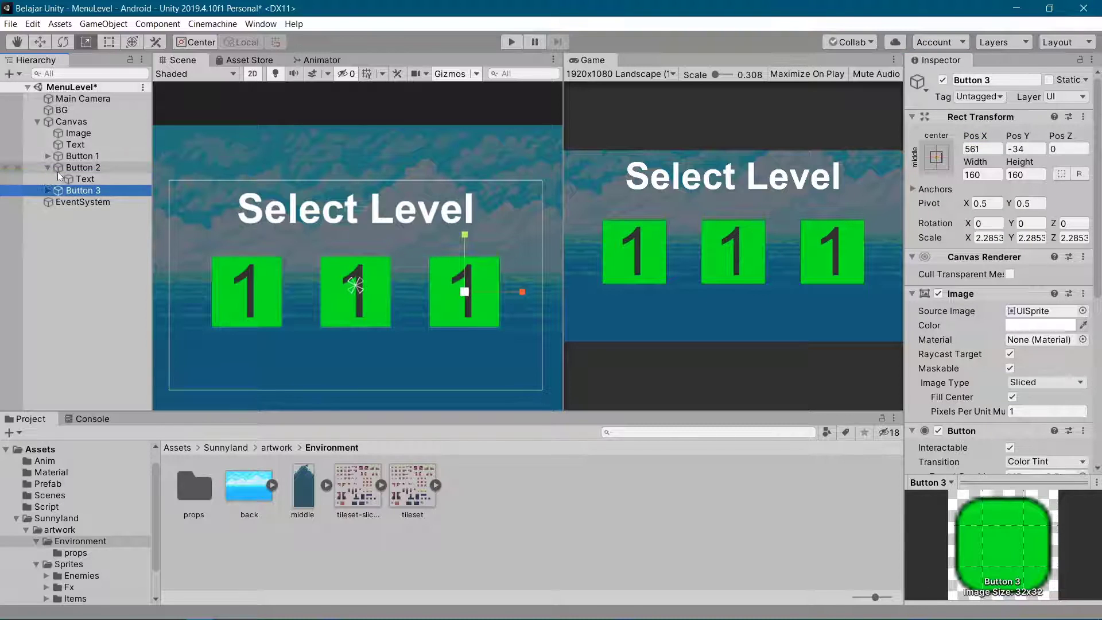
pyautogui.click(73, 178)
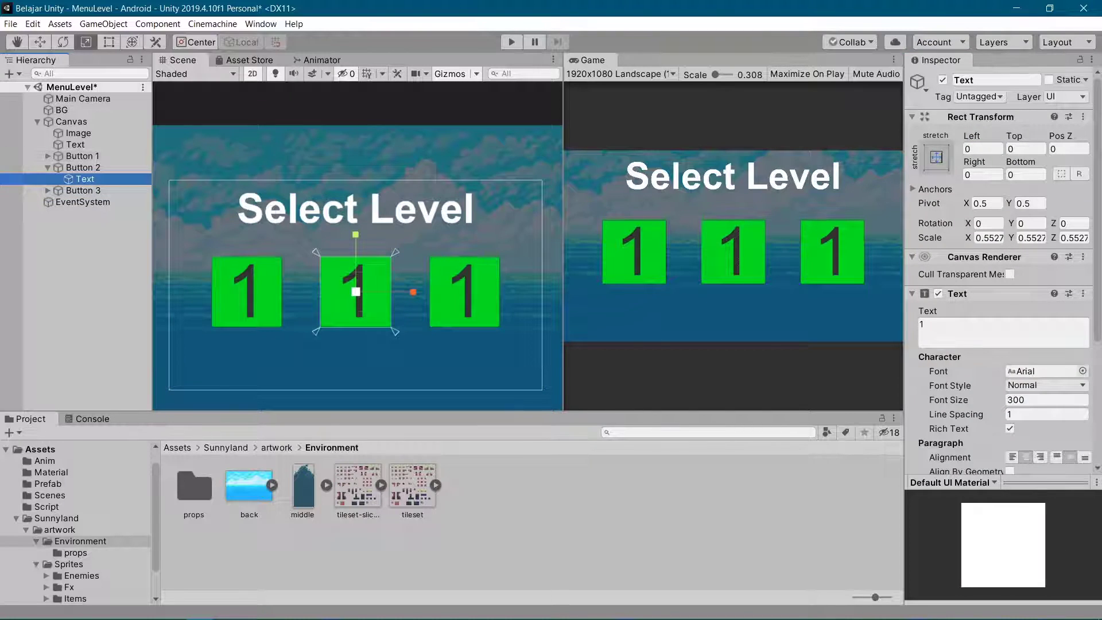
pyautogui.doubleClick(921, 325)
pyautogui.write('2')
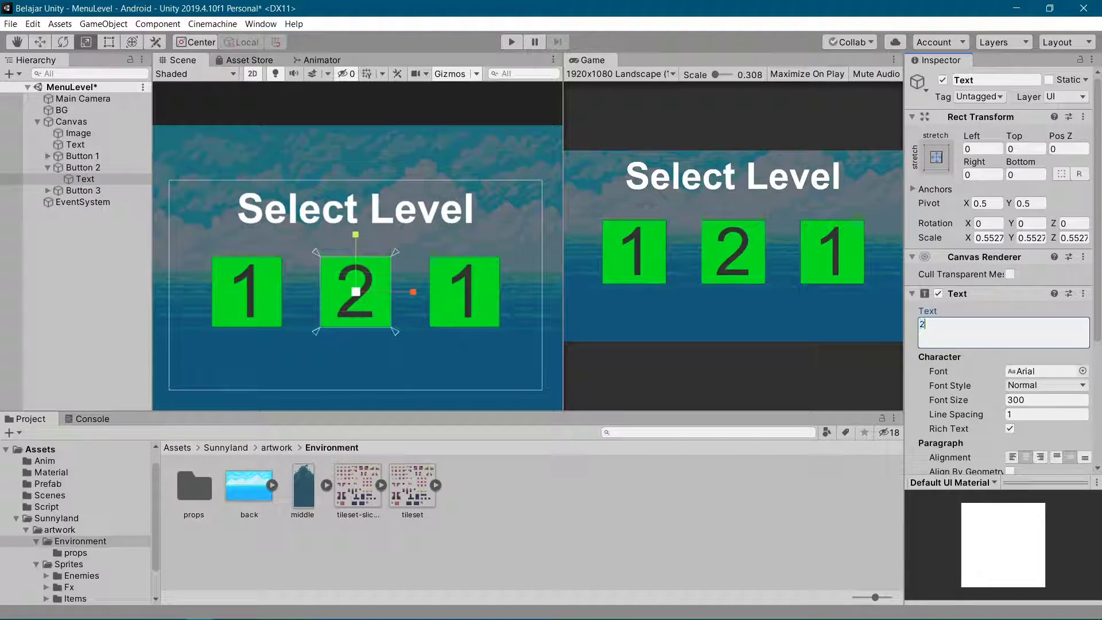
# Step: Change the text of Button 3's label to 3
pyautogui.click(42, 191)
pyautogui.click(48, 190)
pyautogui.click(85, 202)
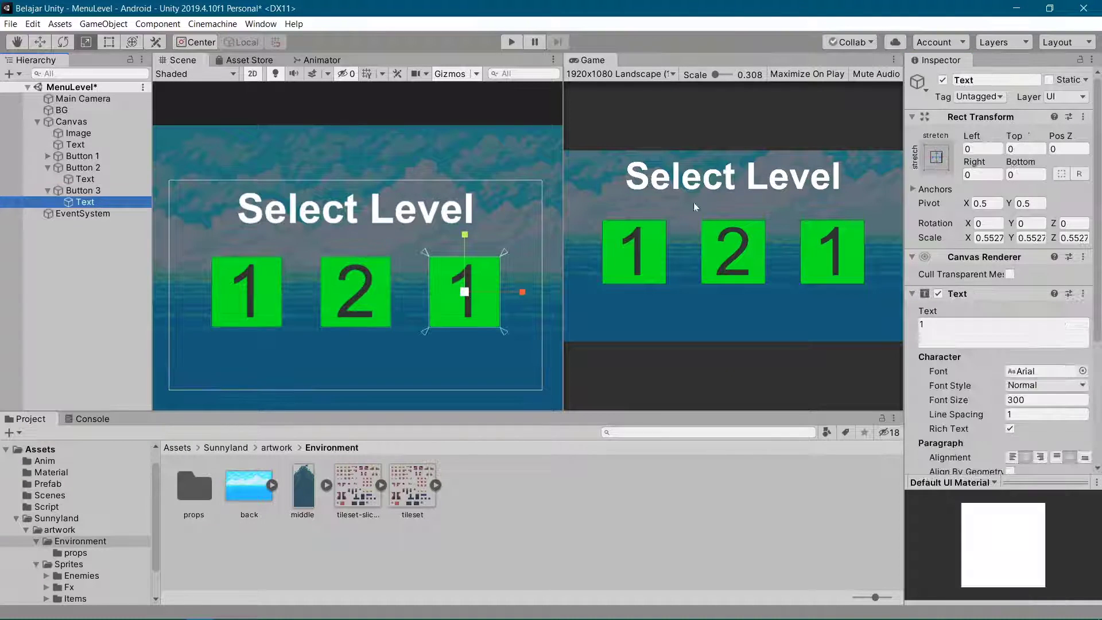
pyautogui.doubleClick(922, 324)
pyautogui.write('3')
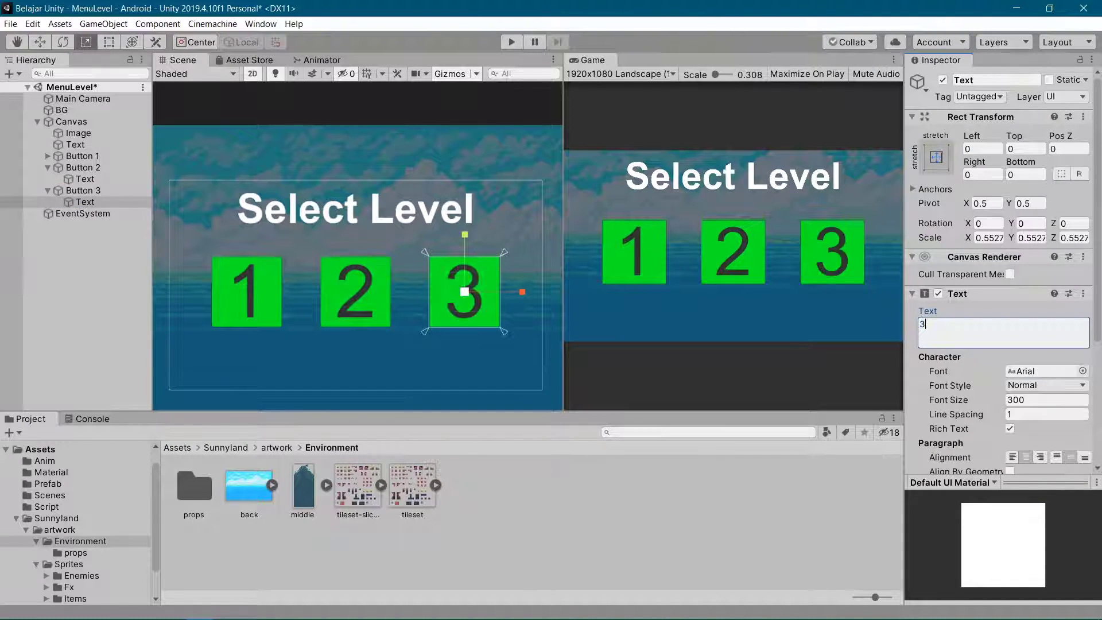
# Step: Try orange (FF7800) as the Color of Button 2's Image component and undo the change
pyautogui.click(73, 171)
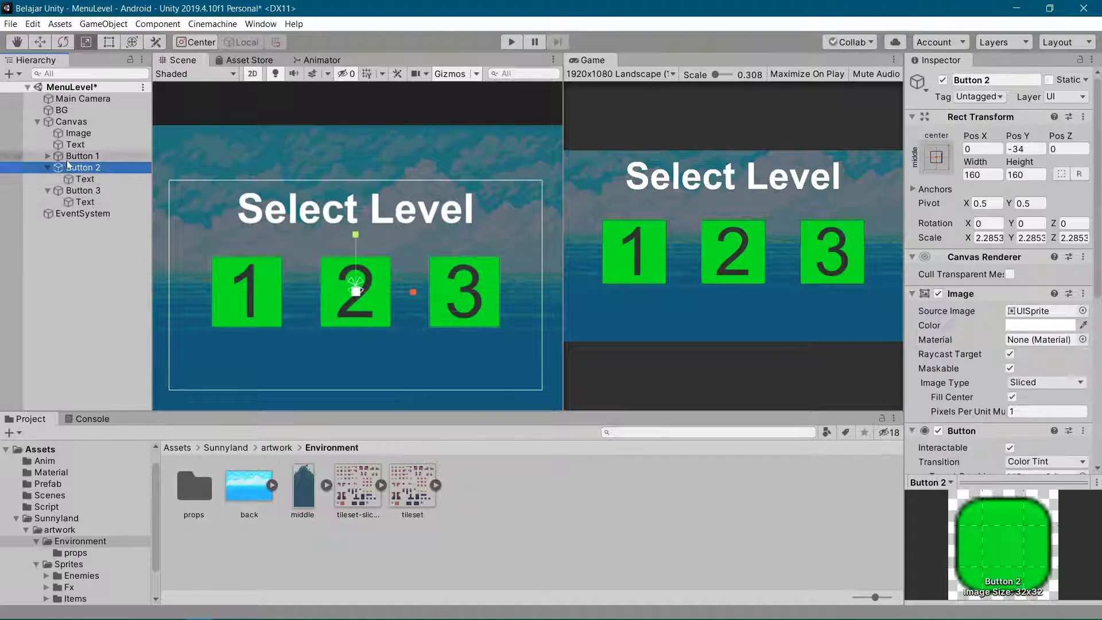
pyautogui.click(1040, 325)
pyautogui.moveTo(124, 86); pyautogui.dragTo(118, 104)
pyautogui.moveTo(146, 102); pyautogui.dragTo(149, 96)
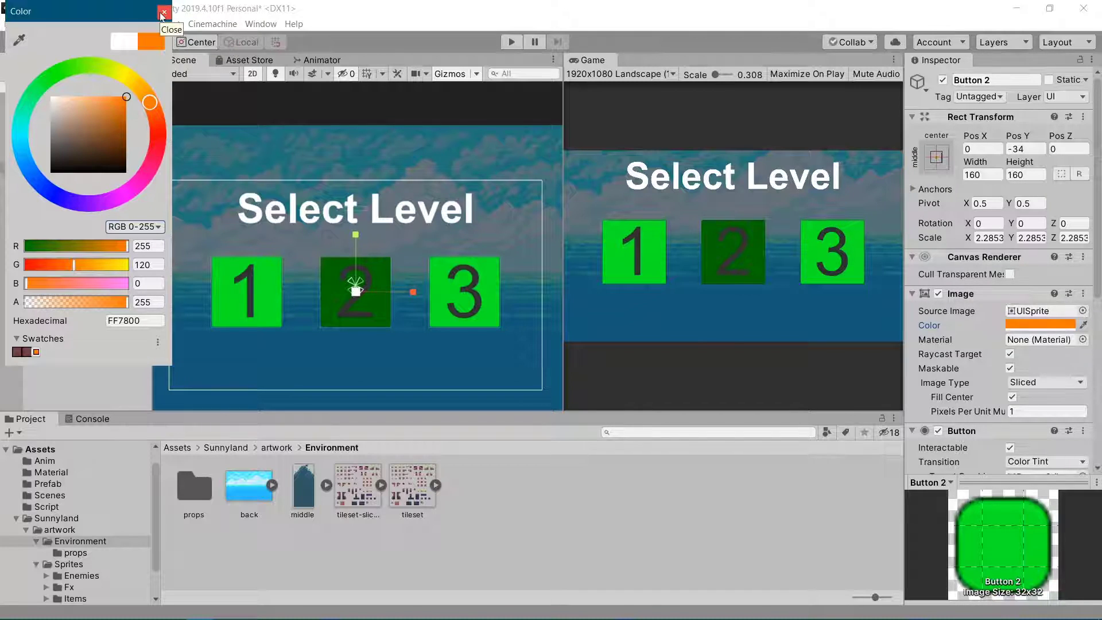
pyautogui.hotkey('ctrl', 'z')
pyautogui.click(163, 13)
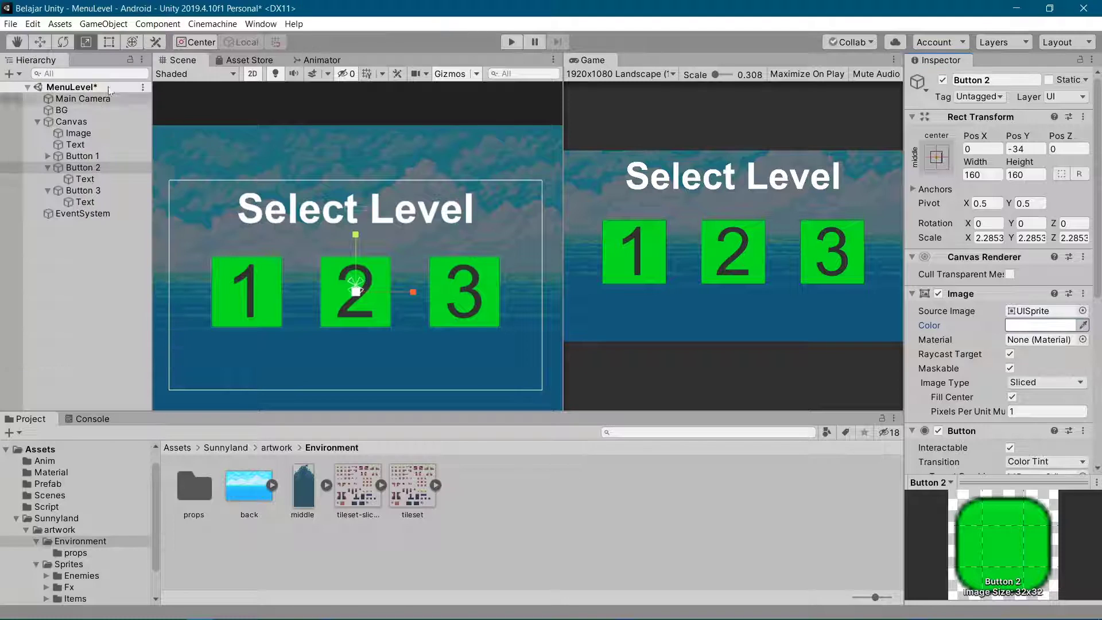
# Step: Set the Normal Color of Button 2's Button component to orange (FF7C00)
pyautogui.scroll(-10, 937, 253)
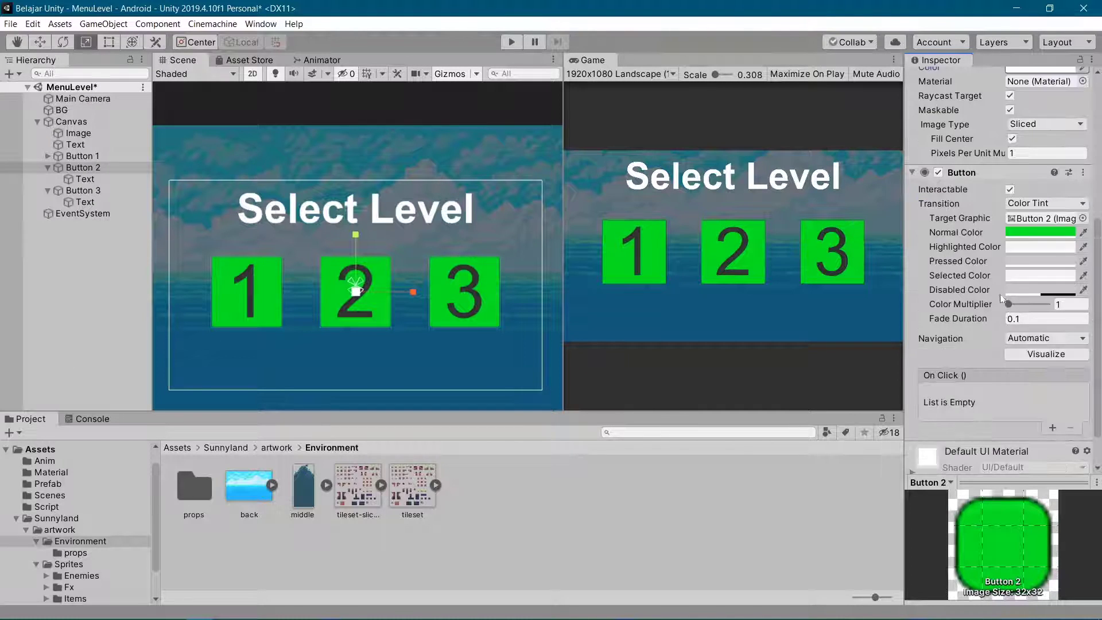
pyautogui.click(1035, 232)
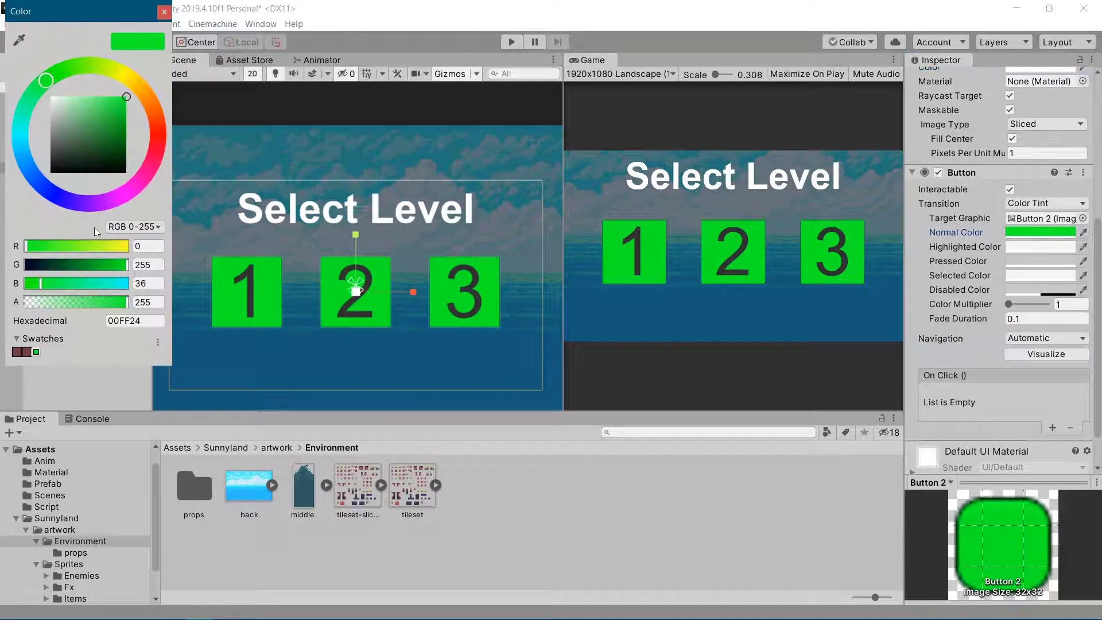
pyautogui.click(131, 79)
pyautogui.moveTo(143, 94); pyautogui.dragTo(151, 100)
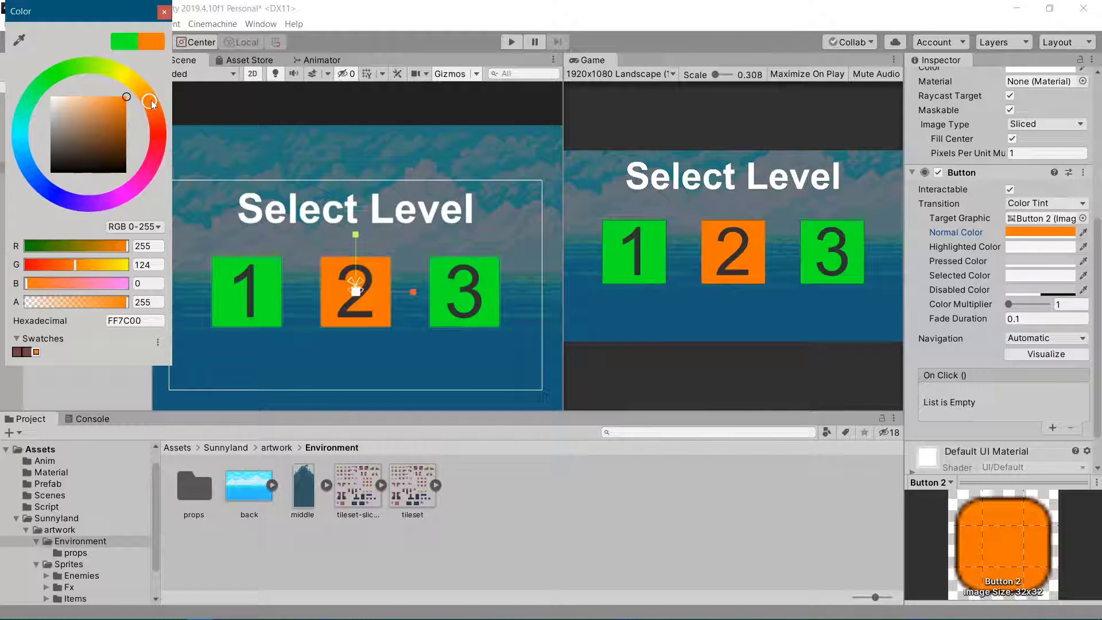
pyautogui.click(164, 12)
# Step: Set Button 3's Normal Color to red (FF0800) and collapse the Button 2 and Button 3 entries in the hierarchy
pyautogui.click(80, 190)
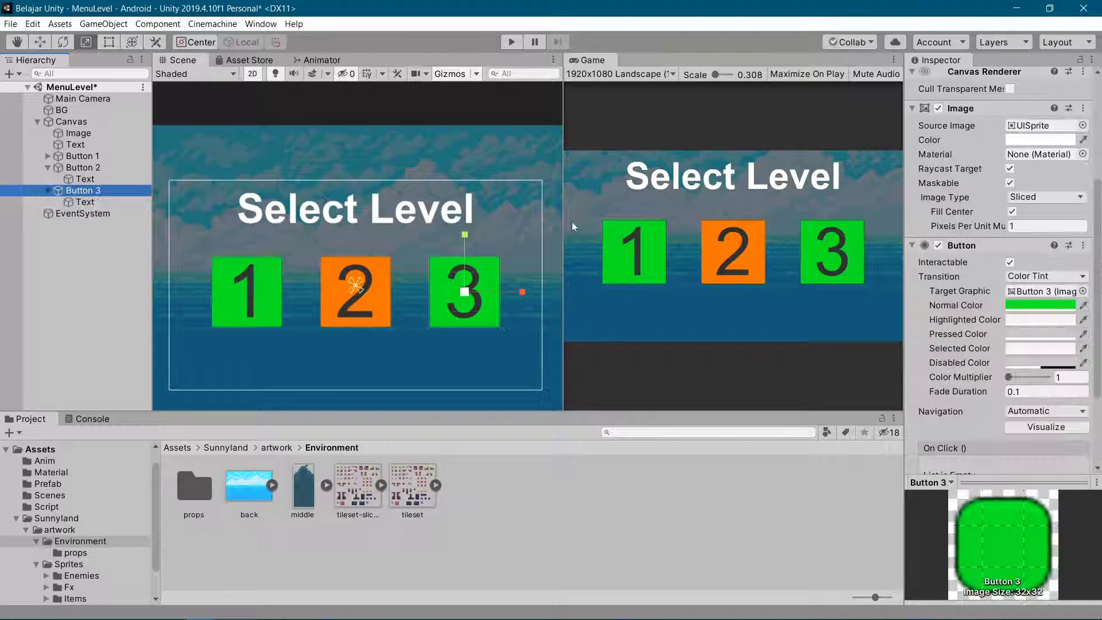
pyautogui.click(1040, 305)
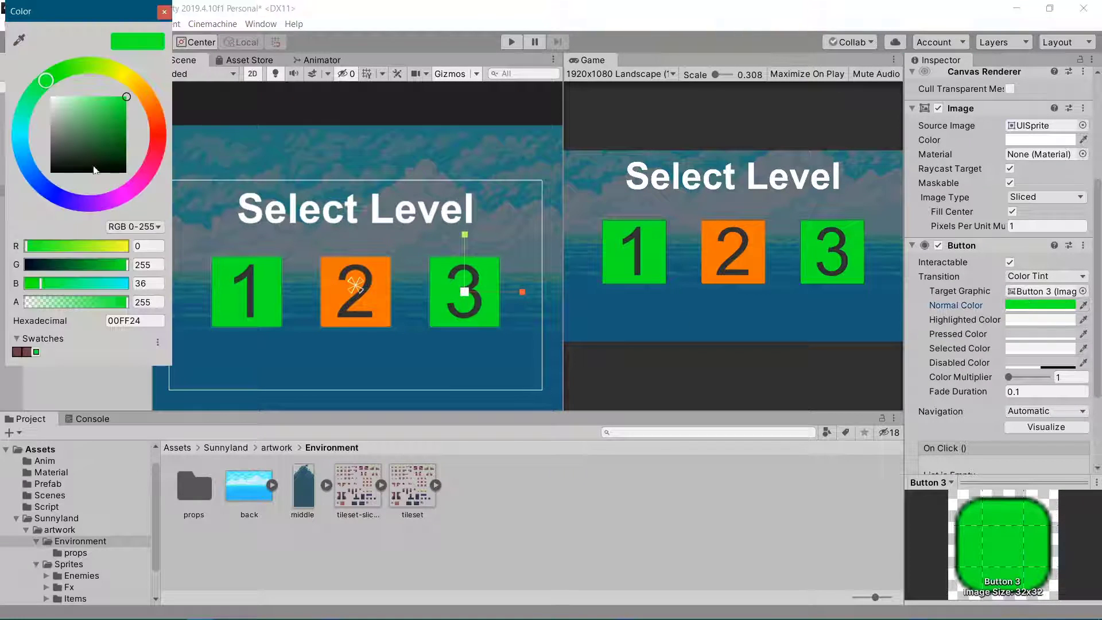
pyautogui.click(154, 133)
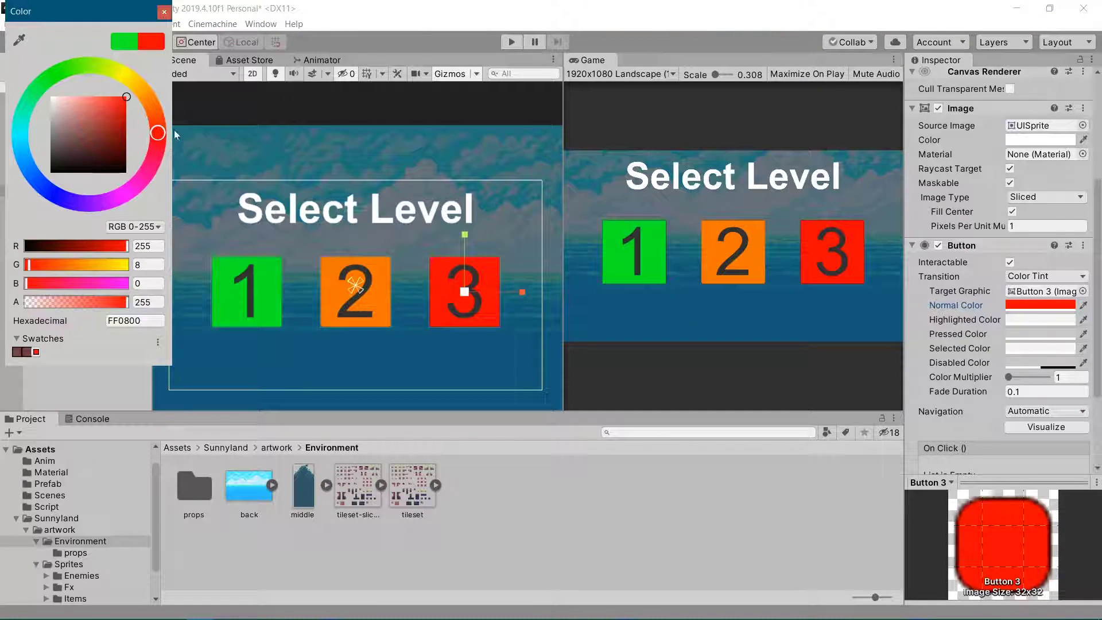
pyautogui.click(165, 12)
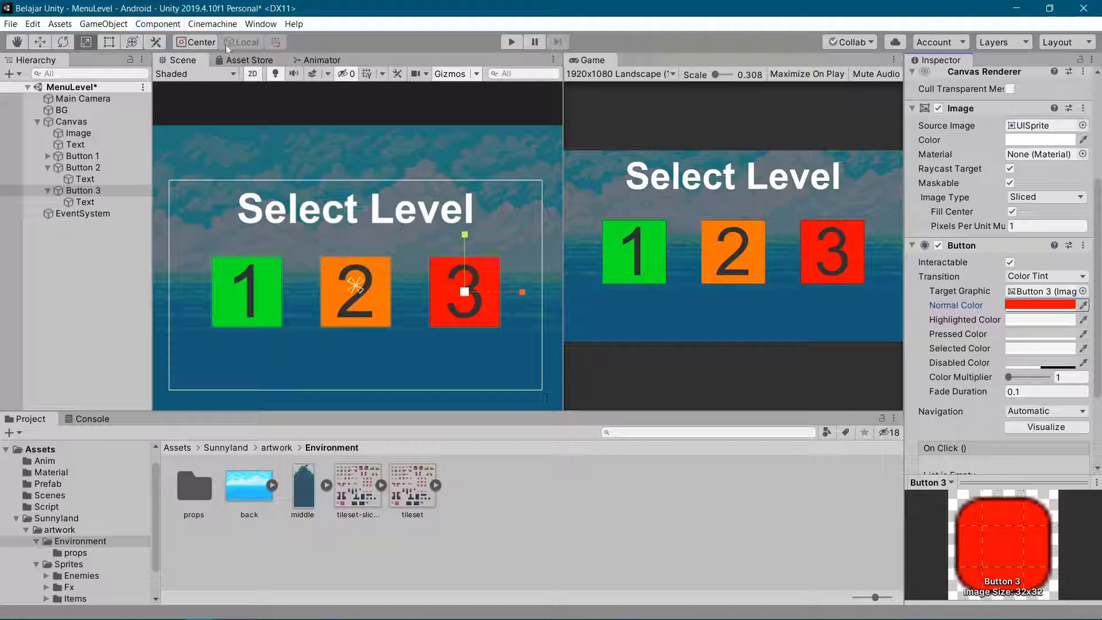
pyautogui.click(48, 167)
pyautogui.click(48, 179)
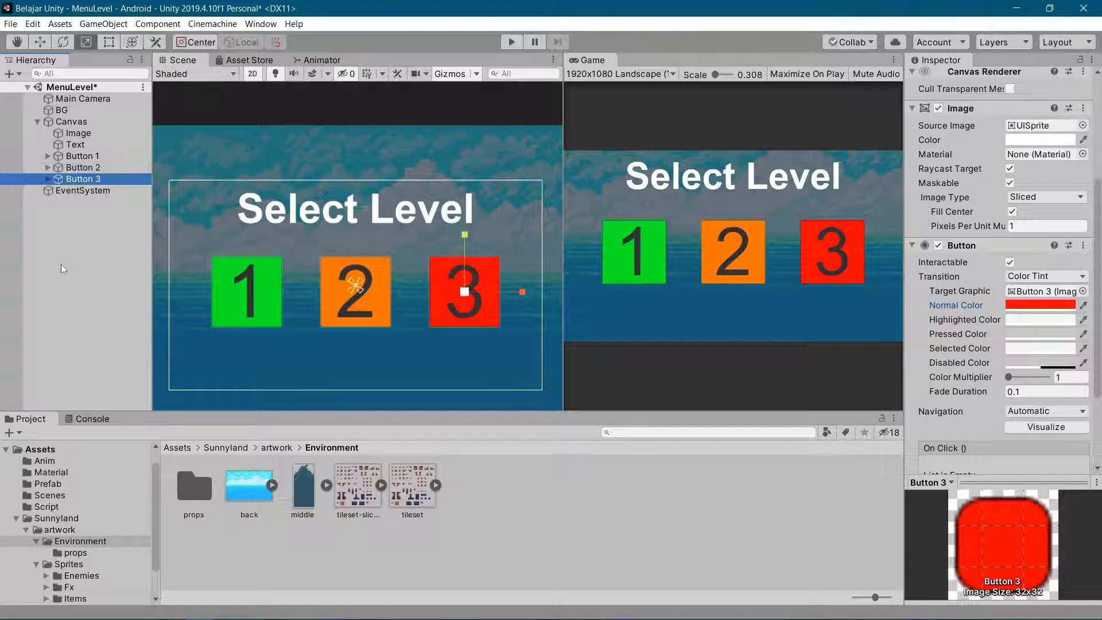
# Step: Create an empty GameObject at the root of the MenuLevel scene, outside the Canvas
pyautogui.click(81, 164)
pyautogui.click(80, 156)
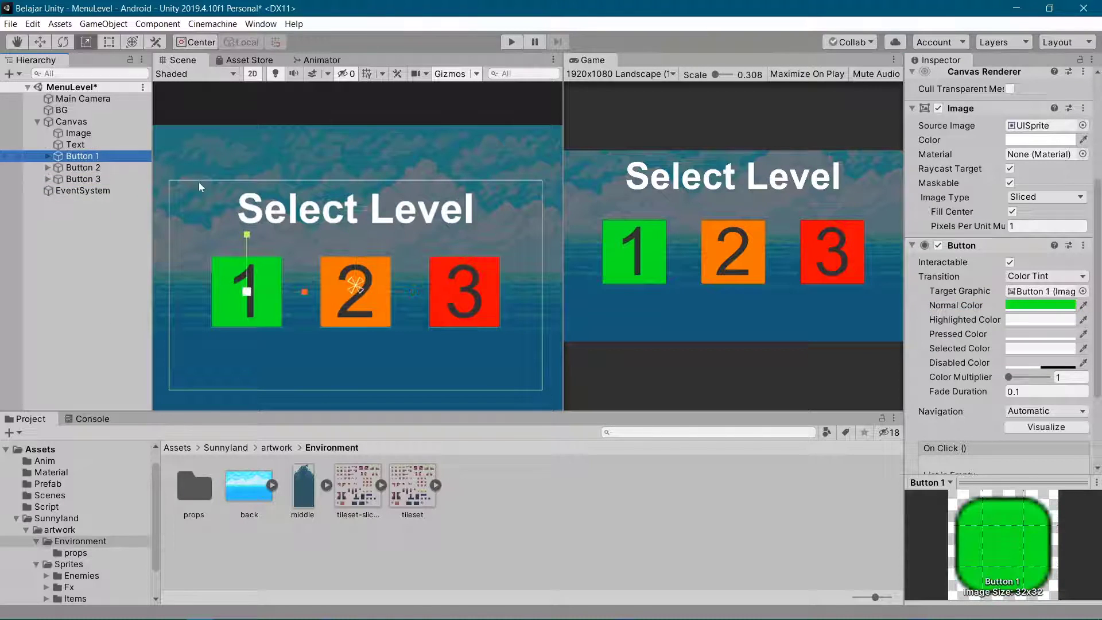
pyautogui.scroll(-3, 983, 252)
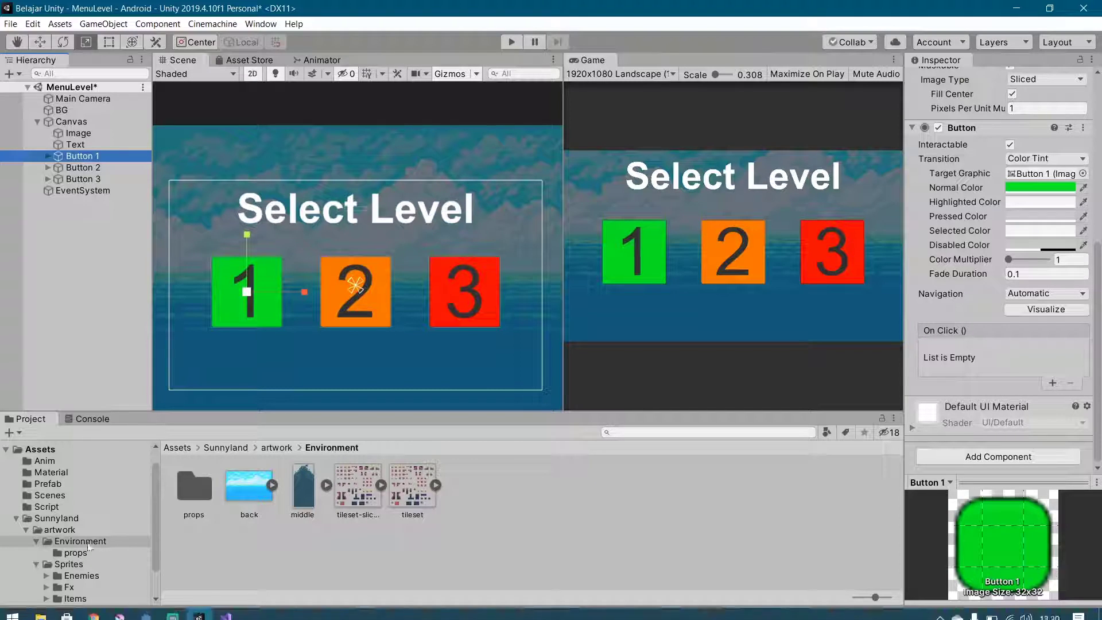
pyautogui.rightClick(67, 294)
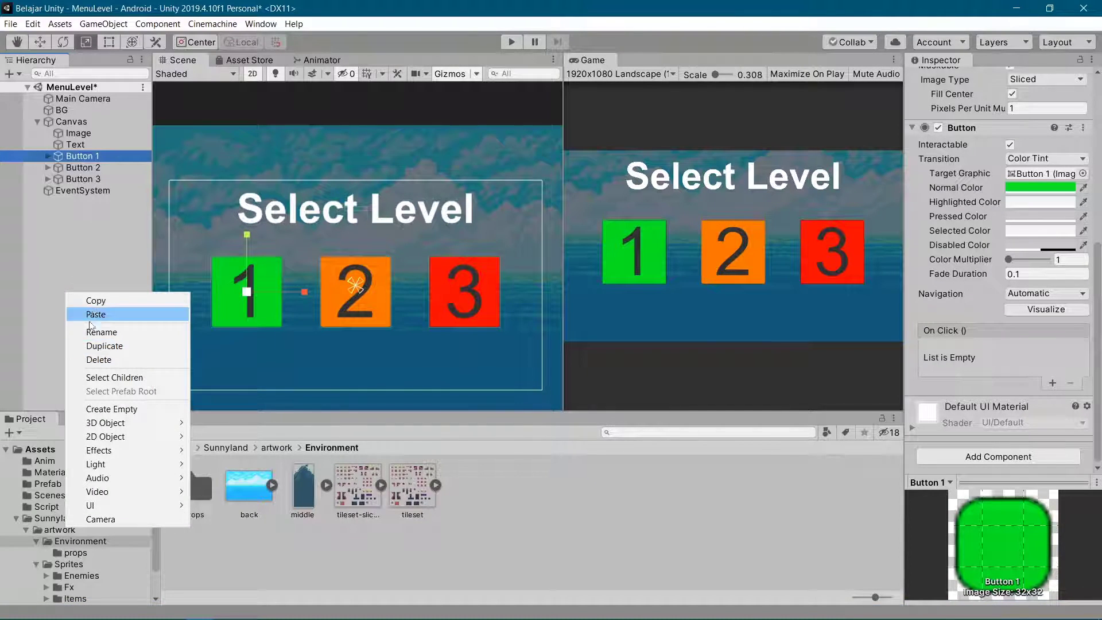
pyautogui.click(111, 408)
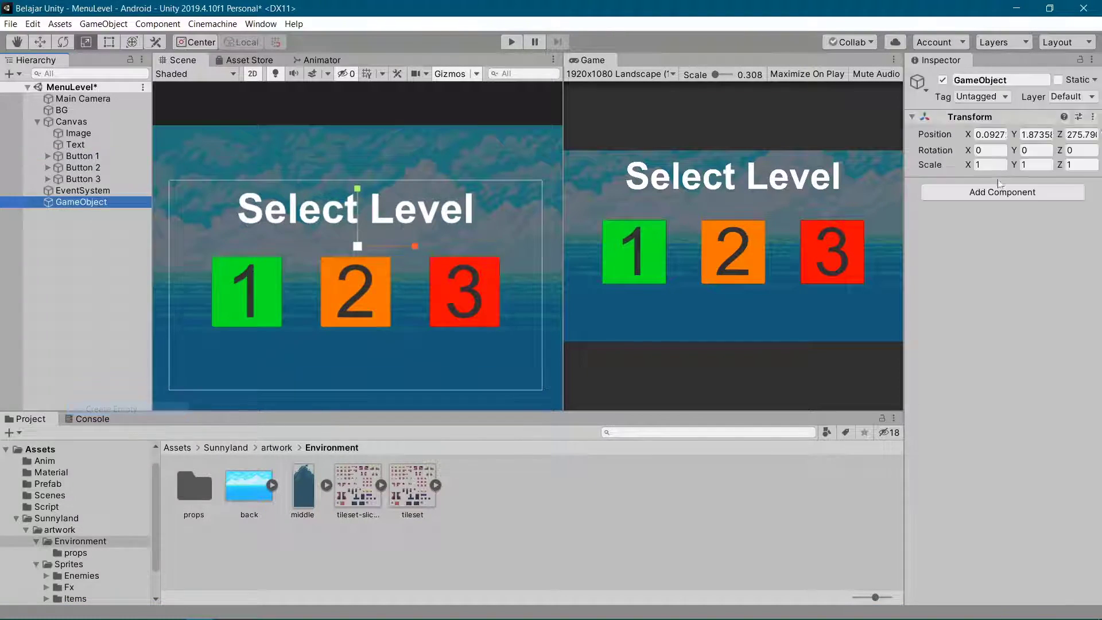
# Step: Reset the new empty GameObject's Transform and move it above the Canvas in the hierarchy, with the Canvas entry collapsed
pyautogui.click(1092, 116)
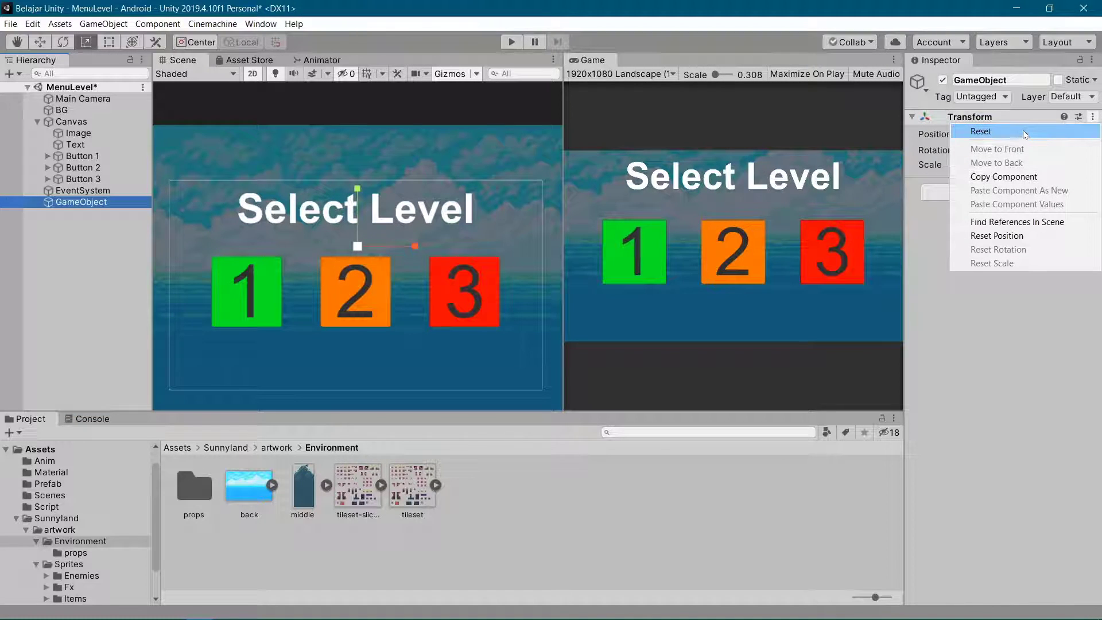
pyautogui.click(1028, 132)
pyautogui.moveTo(65, 208); pyautogui.dragTo(38, 126)
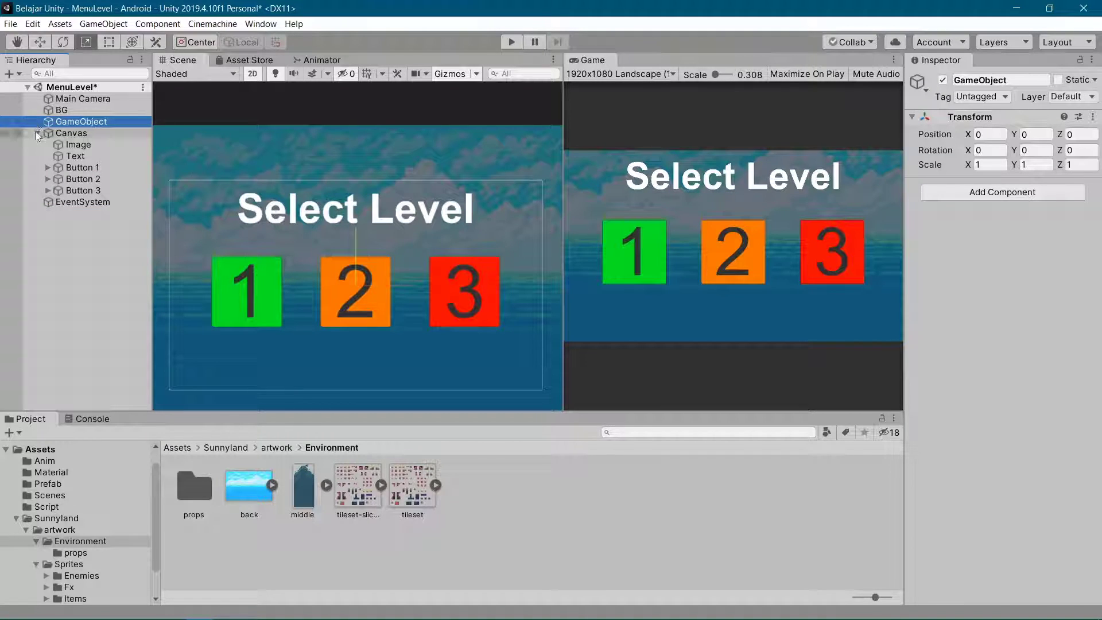
pyautogui.click(37, 132)
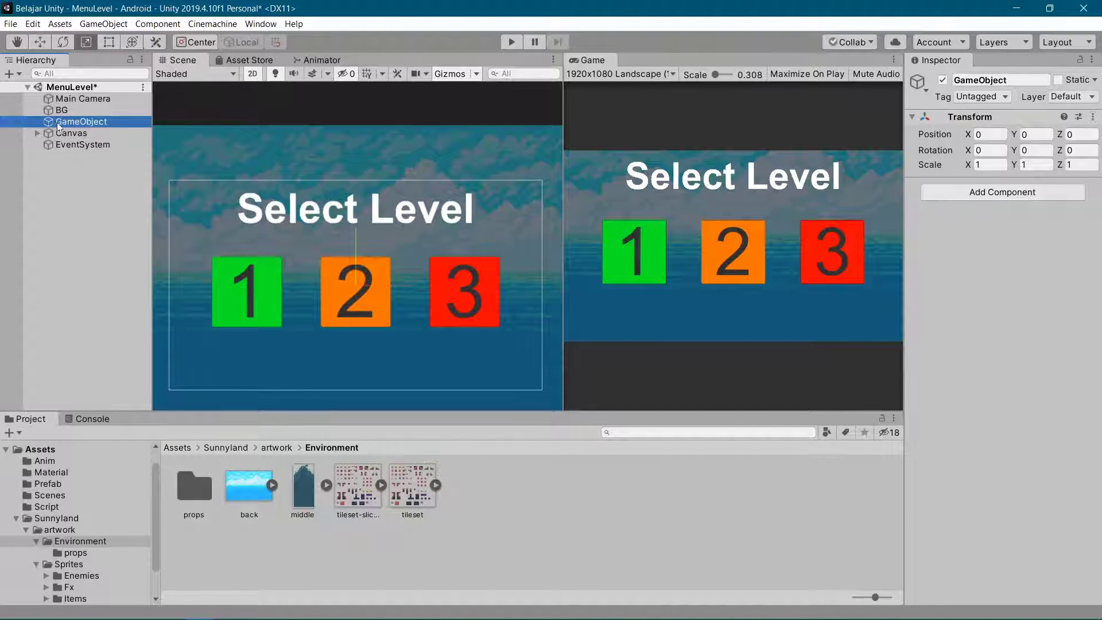
# Step: Rename the empty GameObject as GameManager
pyautogui.click(999, 80)
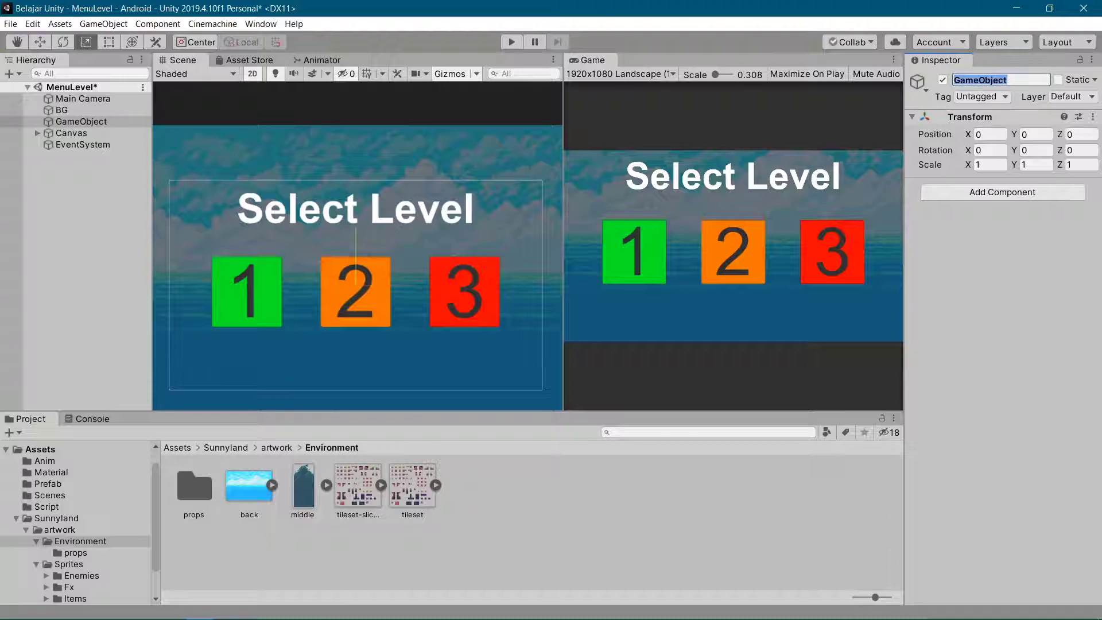
pyautogui.write('Game')
pyautogui.write('Managw')
pyautogui.write('e')
pyautogui.press('BackSpace')
pyautogui.press('BackSpace')
pyautogui.press('BackSpace')
pyautogui.write('eMana')
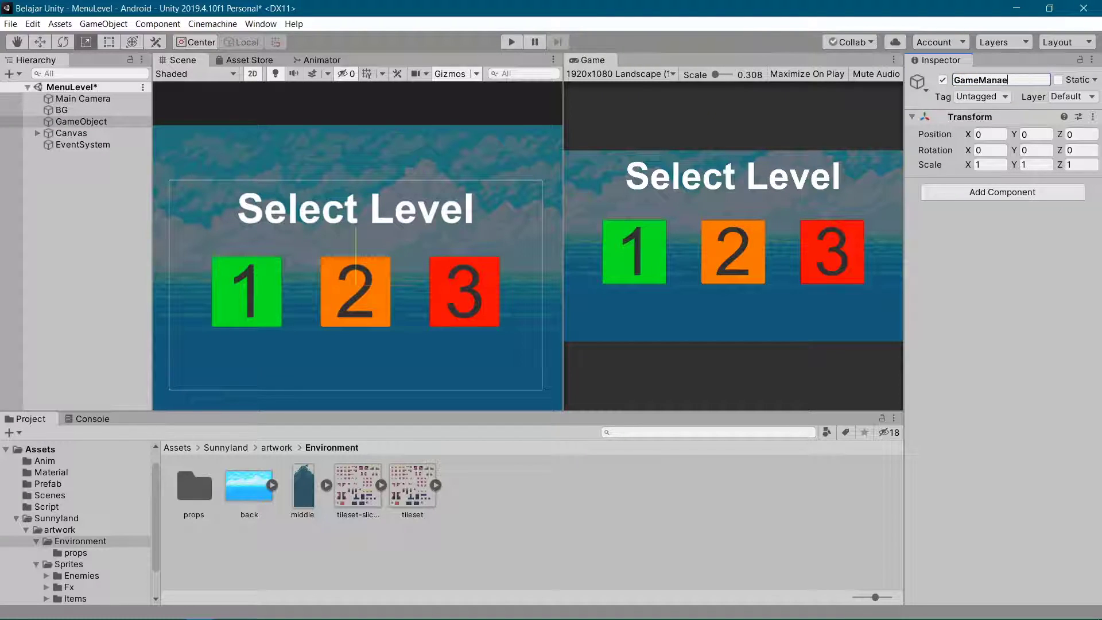
pyautogui.write('ger')
pyautogui.press('Return')
# Step: Create a new script named GameManager and add it as a component of the GameManager object
pyautogui.click(1056, 193)
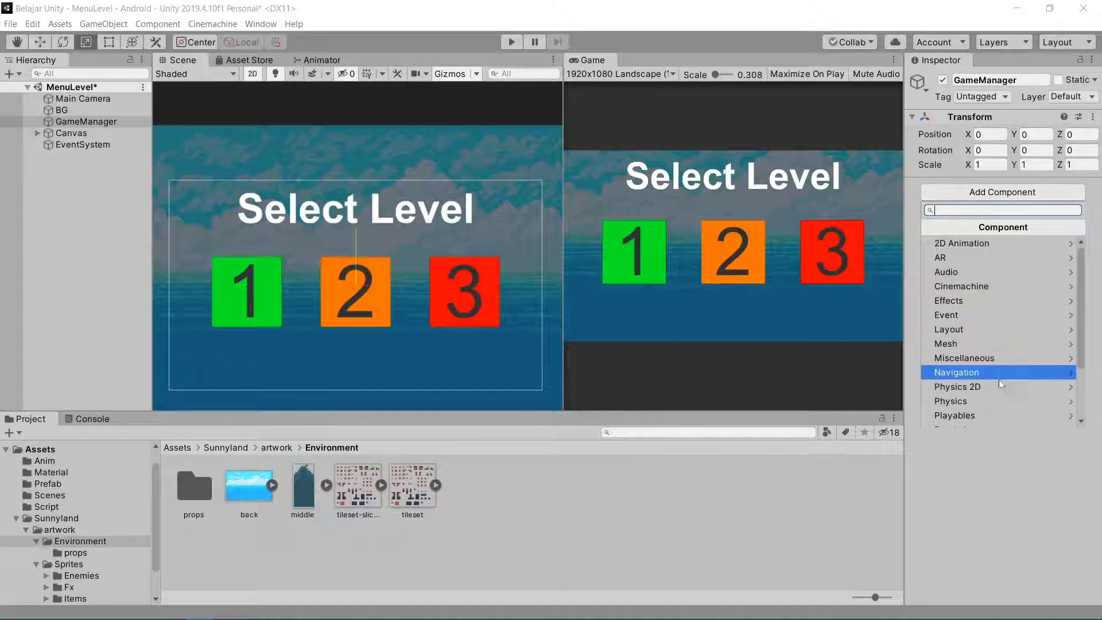
pyautogui.scroll(-3, 987, 403)
pyautogui.click(980, 419)
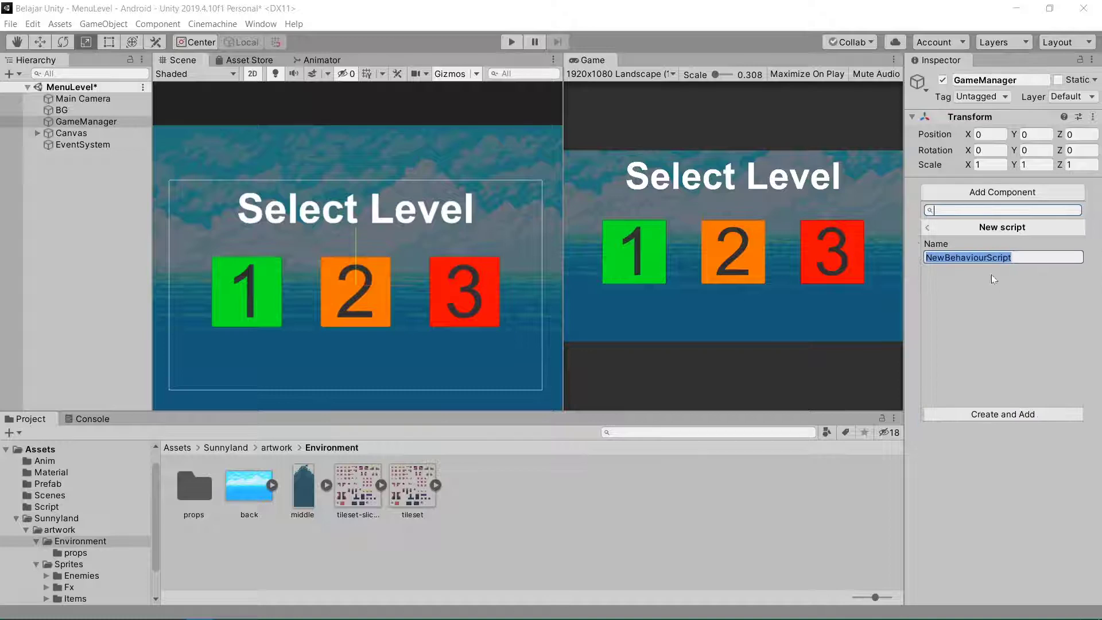
pyautogui.write('Game')
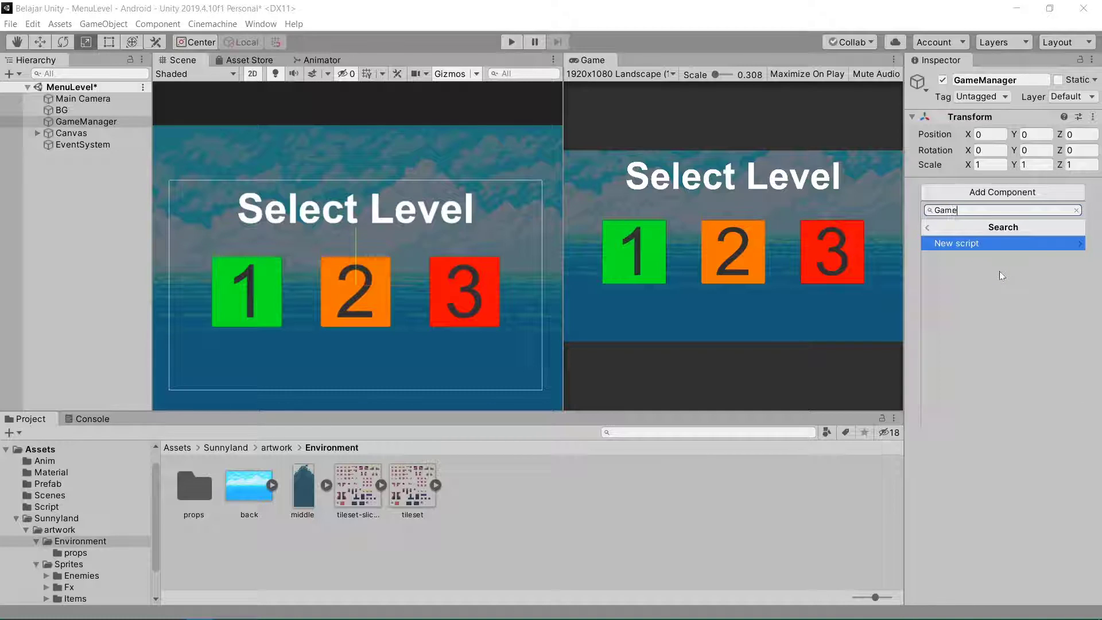
pyautogui.write('Manager')
pyautogui.press('Return')
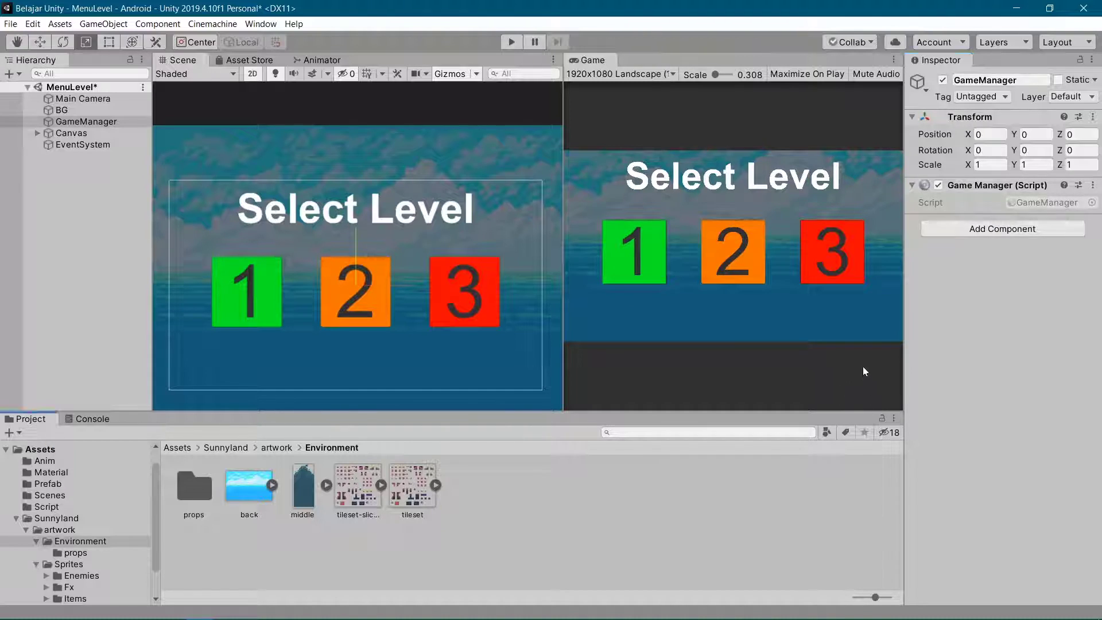
# Step: Move the GameManager script from Assets into the Script folder and open that folder
pyautogui.click(39, 448)
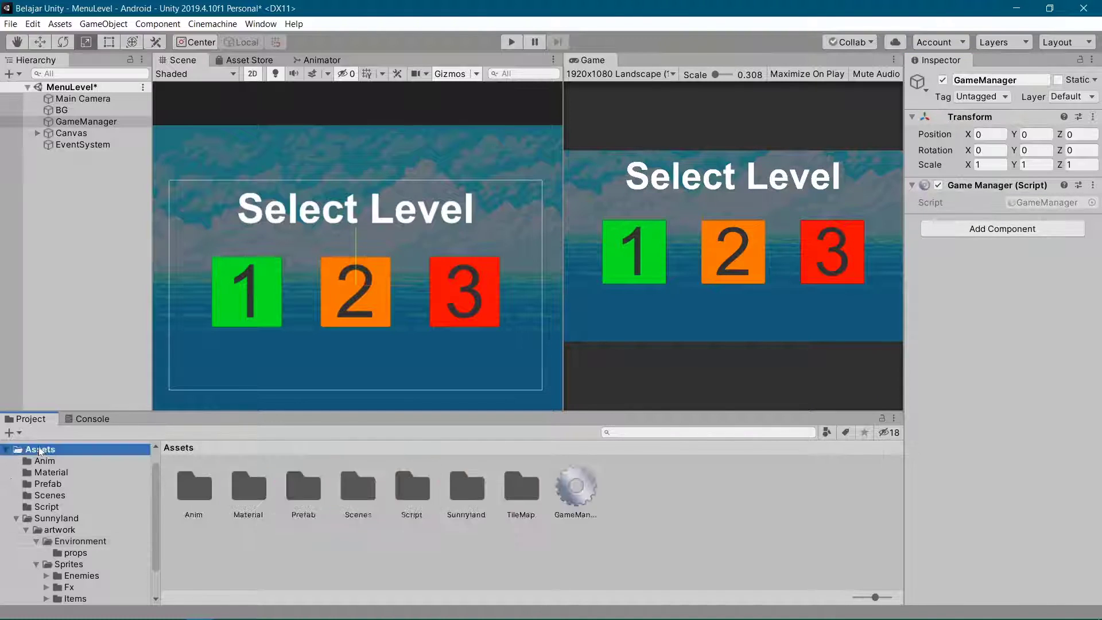
pyautogui.moveTo(575, 486); pyautogui.dragTo(414, 495)
pyautogui.click(410, 496)
pyautogui.doubleClick(410, 494)
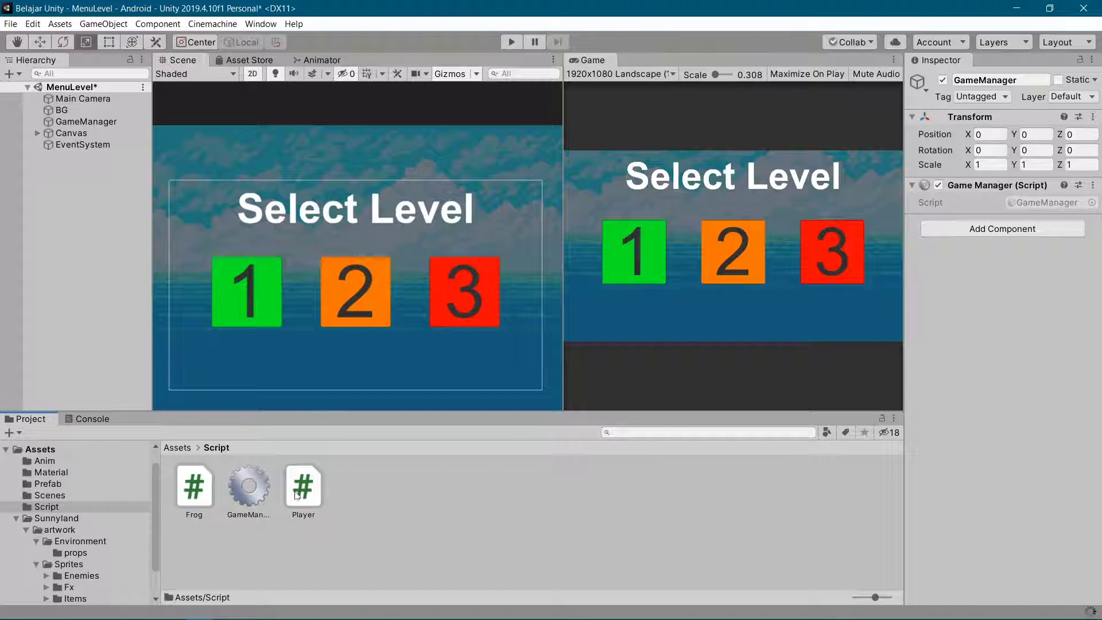
pyautogui.hotkey('alt', 'Tab')
pyautogui.hotkey('alt', 'Tab')
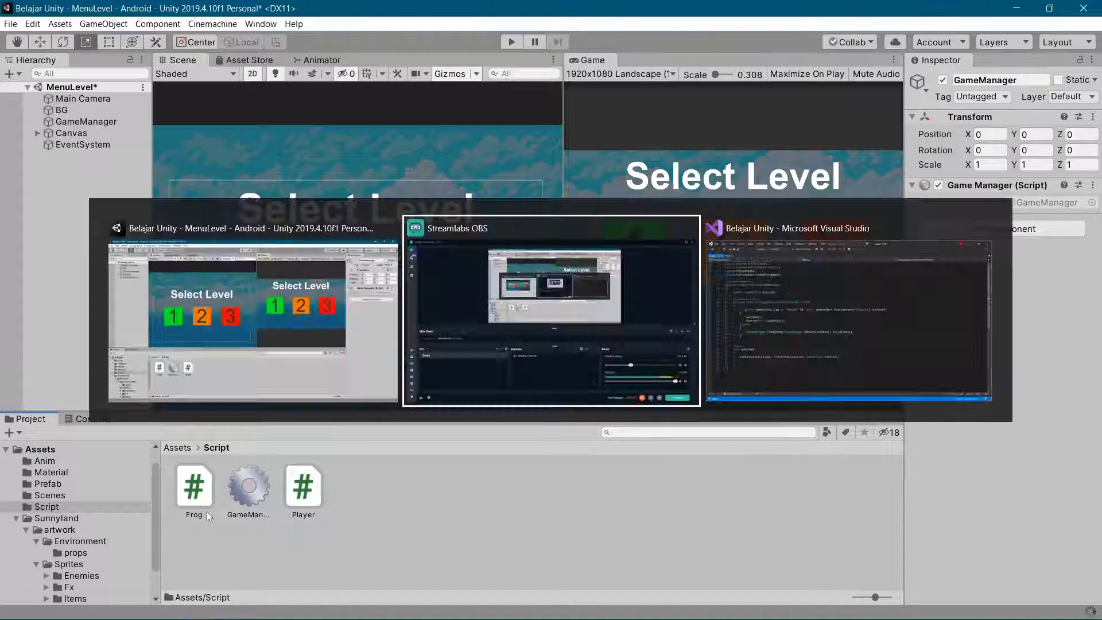
pyautogui.hotkey('alt', 'Tab')
pyautogui.hotkey('alt', 'Tab')
pyautogui.hotkey('alt', 'Tab')
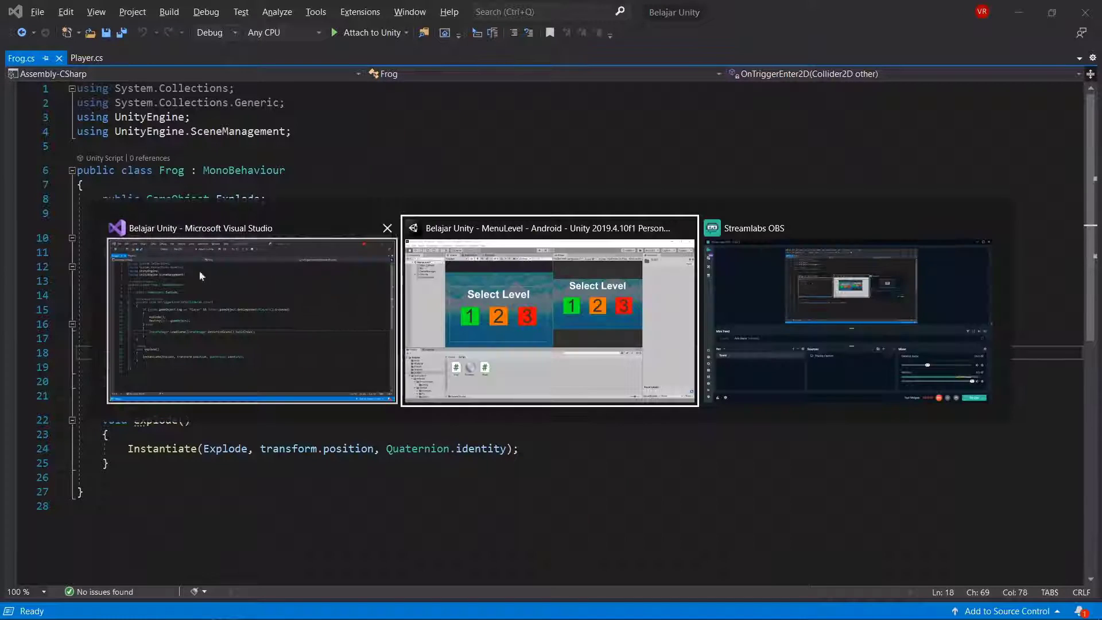
pyautogui.click(447, 322)
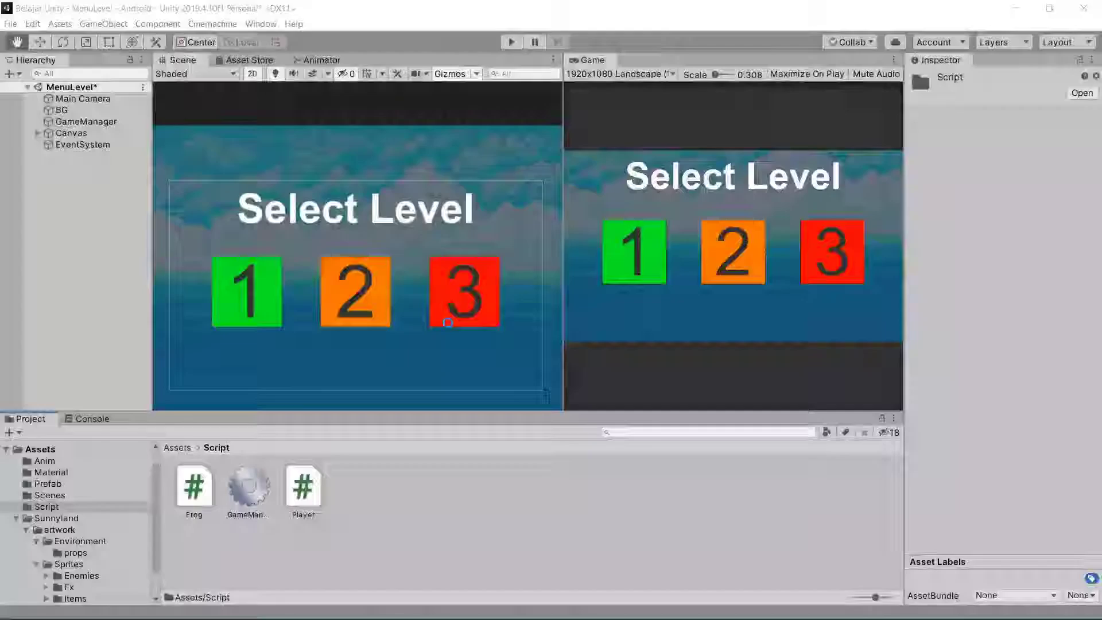
pyautogui.click(249, 488)
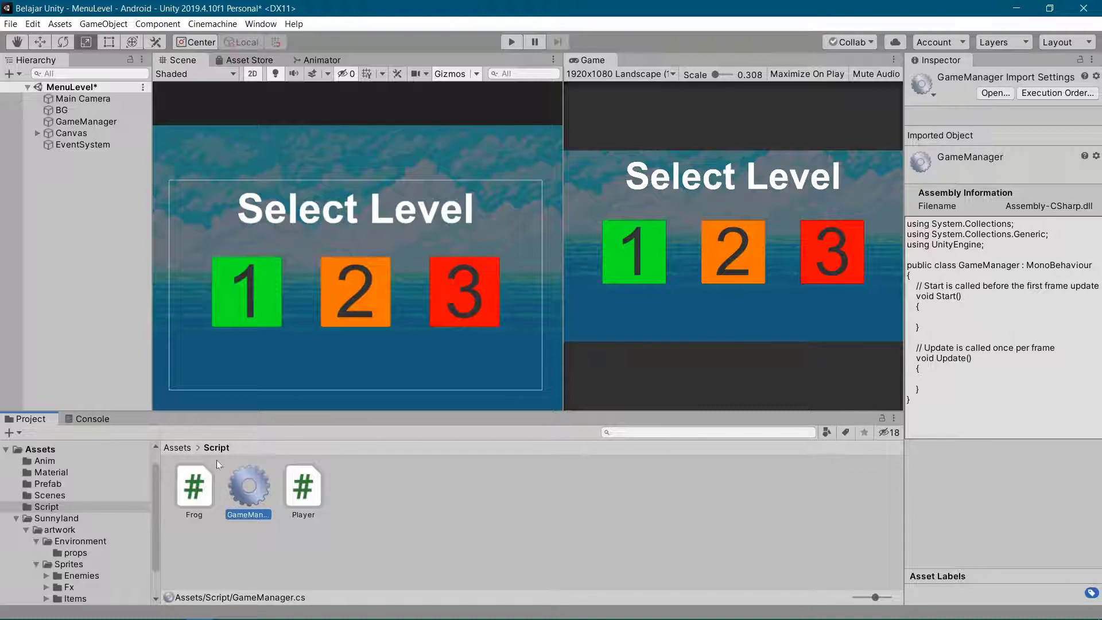
pyautogui.hotkey('alt', 'Tab')
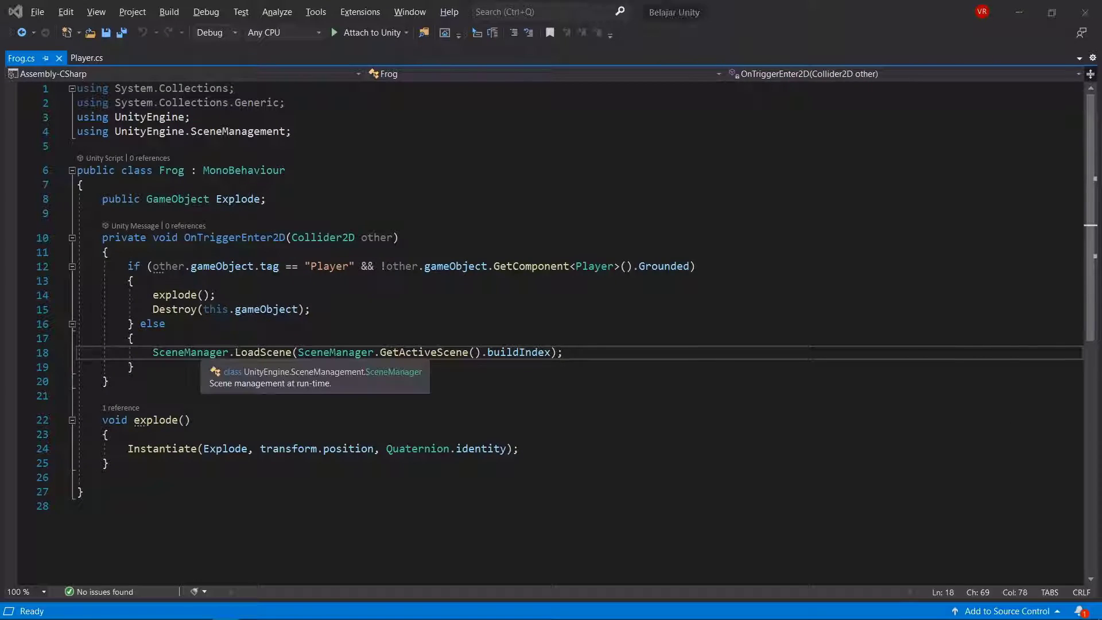
pyautogui.hotkey('alt', 'Tab')
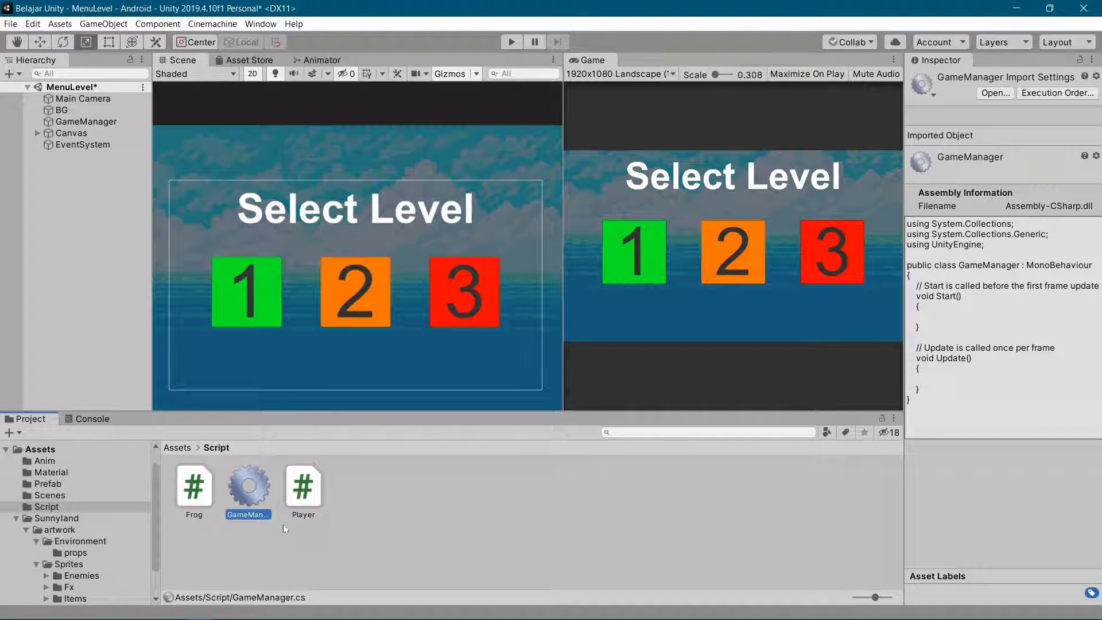
pyautogui.hotkey('alt', 'Tab')
pyautogui.hotkey('alt', 'Tab')
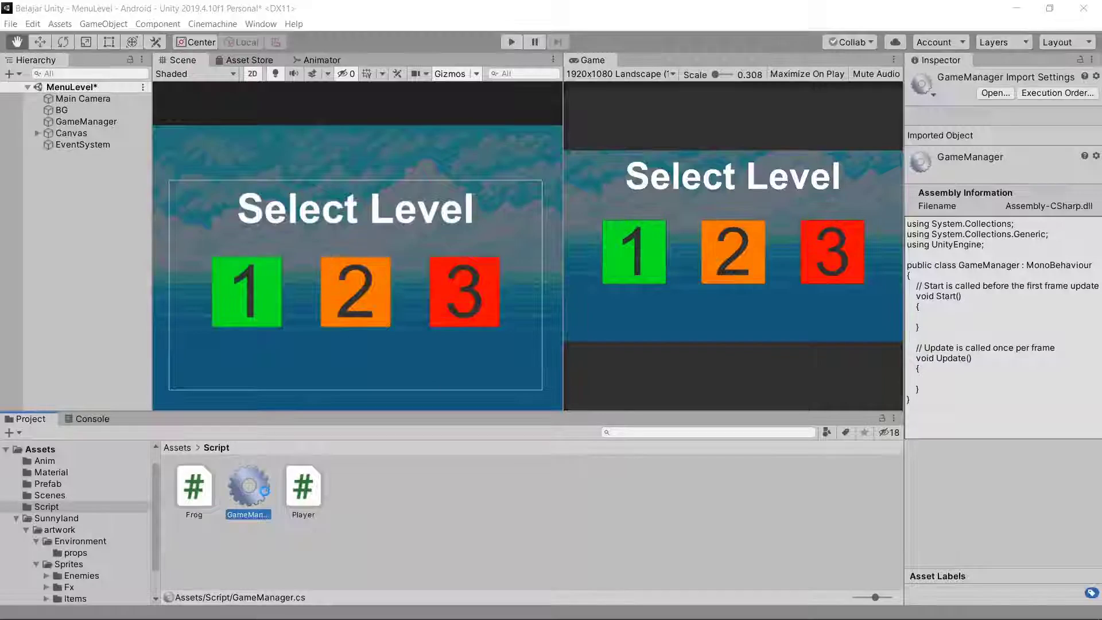
pyautogui.hotkey('alt', 'Tab')
pyautogui.hotkey('alt', 'Tab')
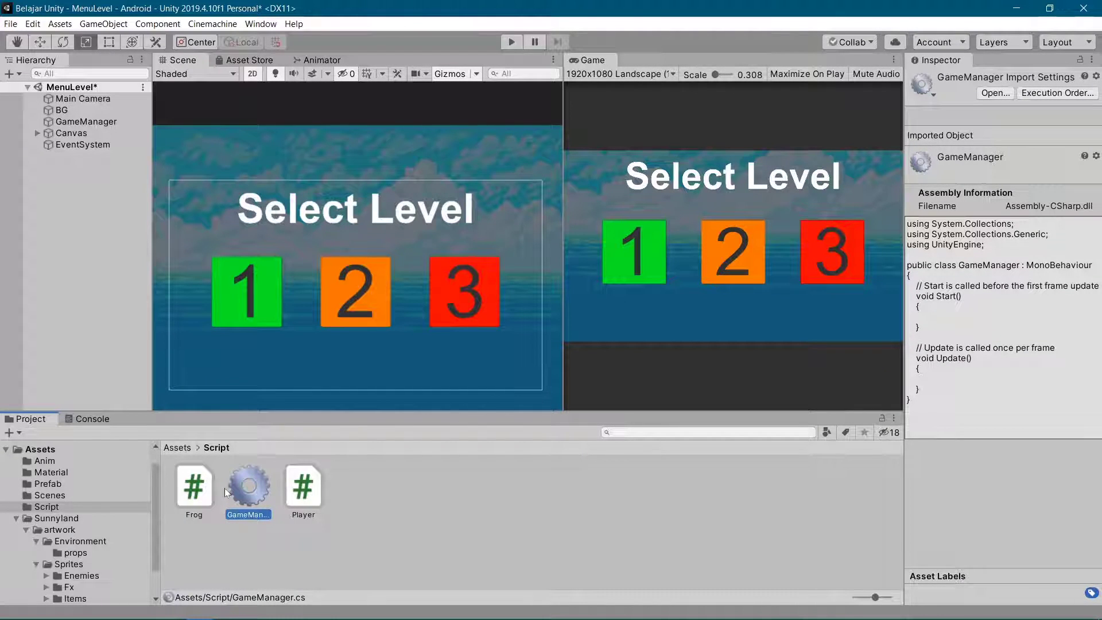
# Step: Open the GameManager script in Visual Studio and delete its Start and Update methods with their comments, leaving an empty class body
pyautogui.doubleClick(241, 486)
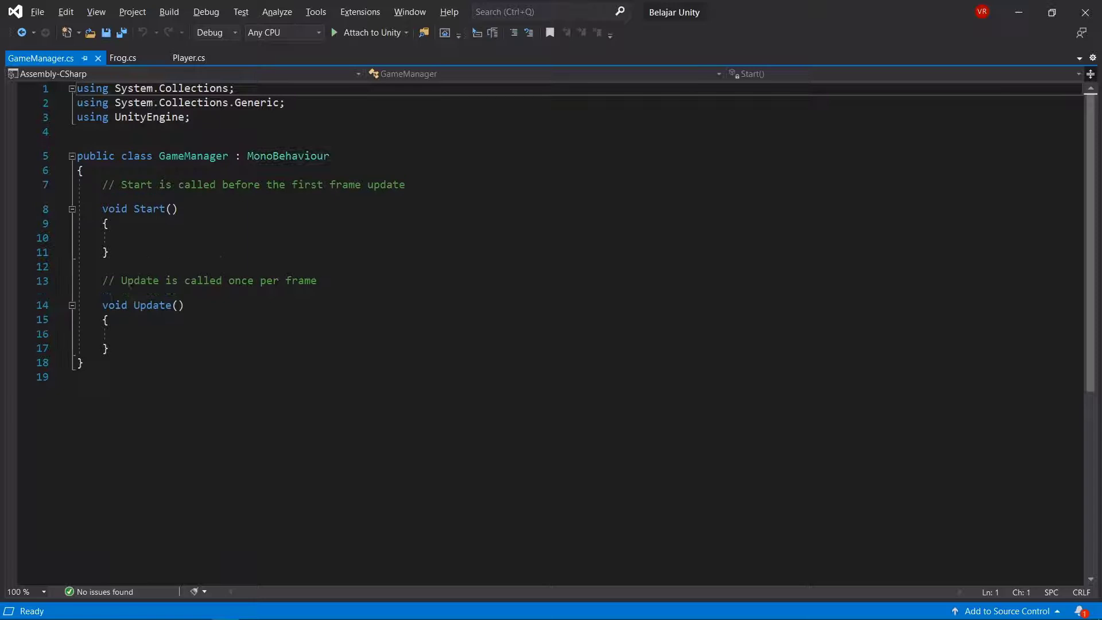
pyautogui.moveTo(110, 348); pyautogui.dragTo(54, 182)
pyautogui.press('Delete')
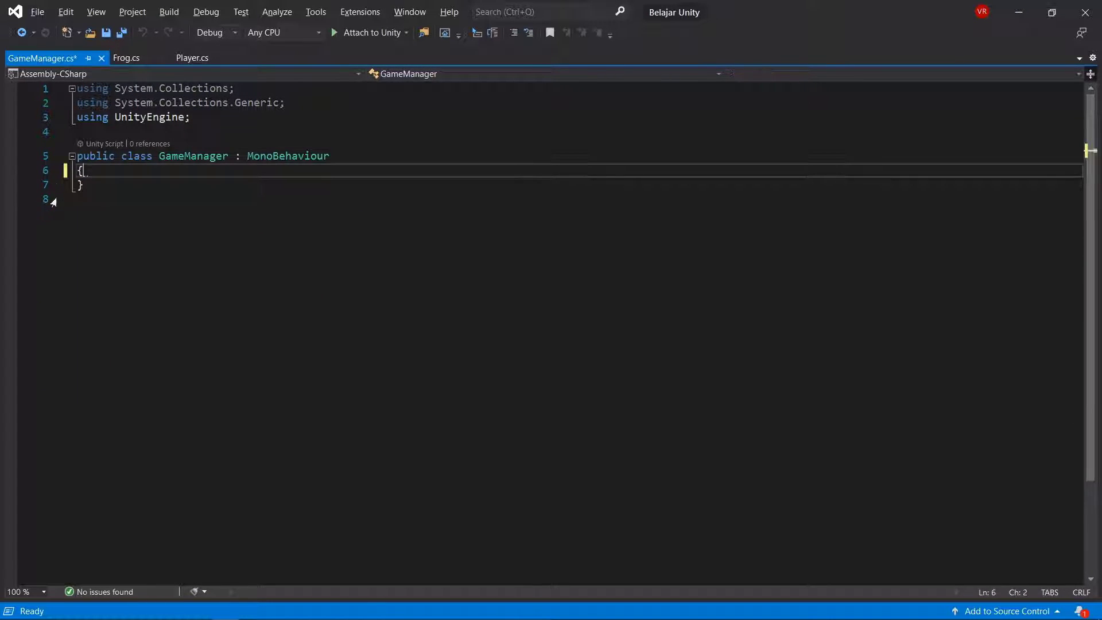
pyautogui.press('Return')
# Step: Add the directive "using UnityEngine.SceneManagement;" below "using UnityEngine;" in GameManager.cs
pyautogui.click(190, 116)
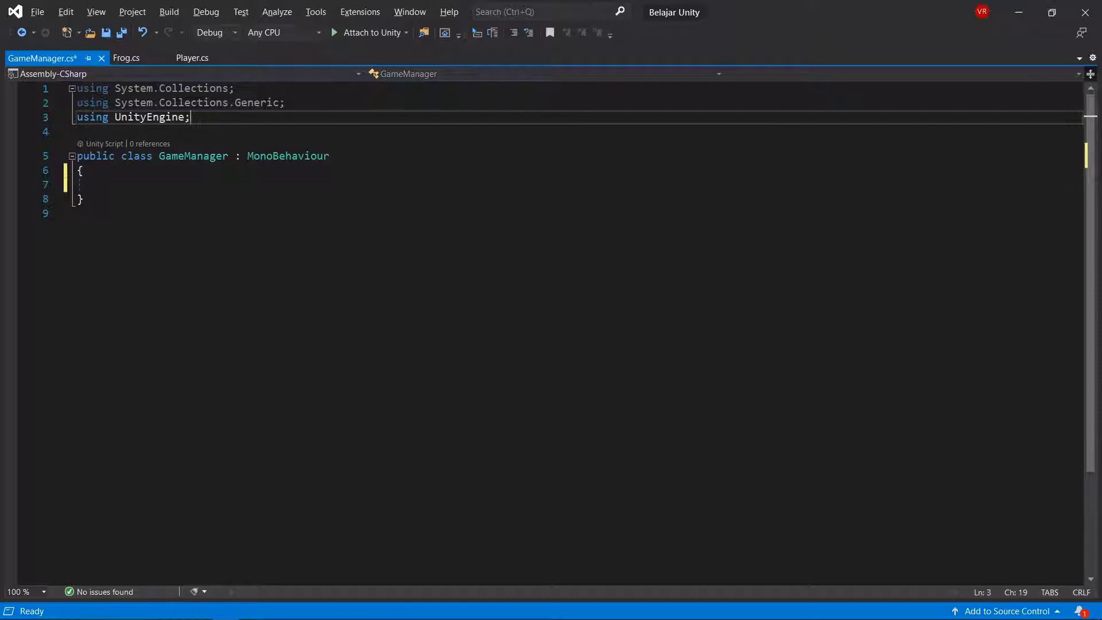
pyautogui.press('Return')
pyautogui.press('Return')
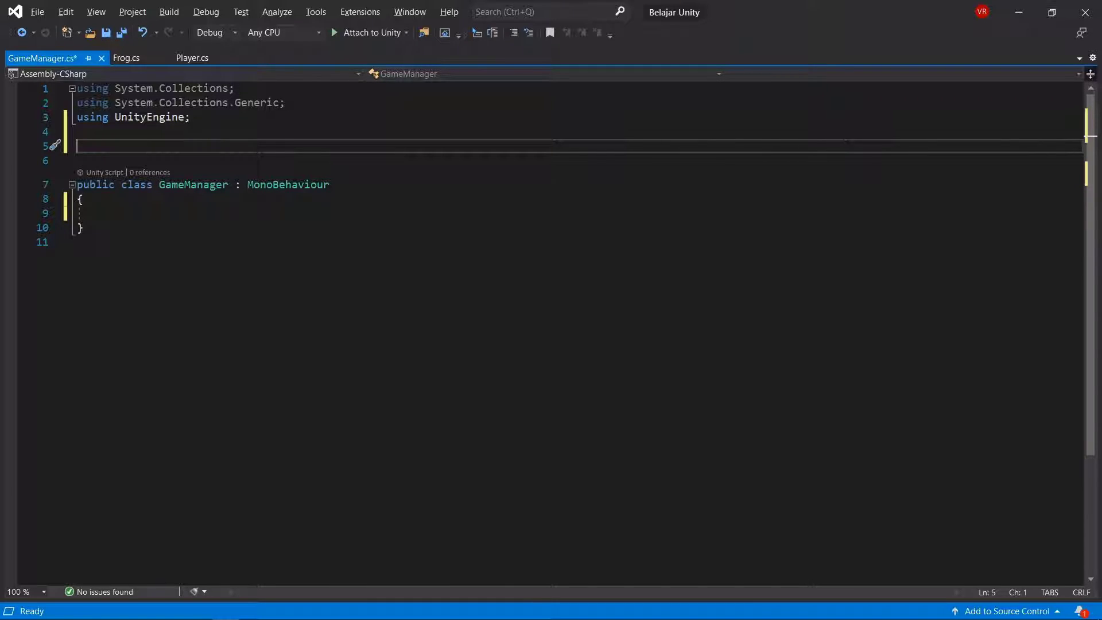
pyautogui.press('BackSpace')
pyautogui.write('using ')
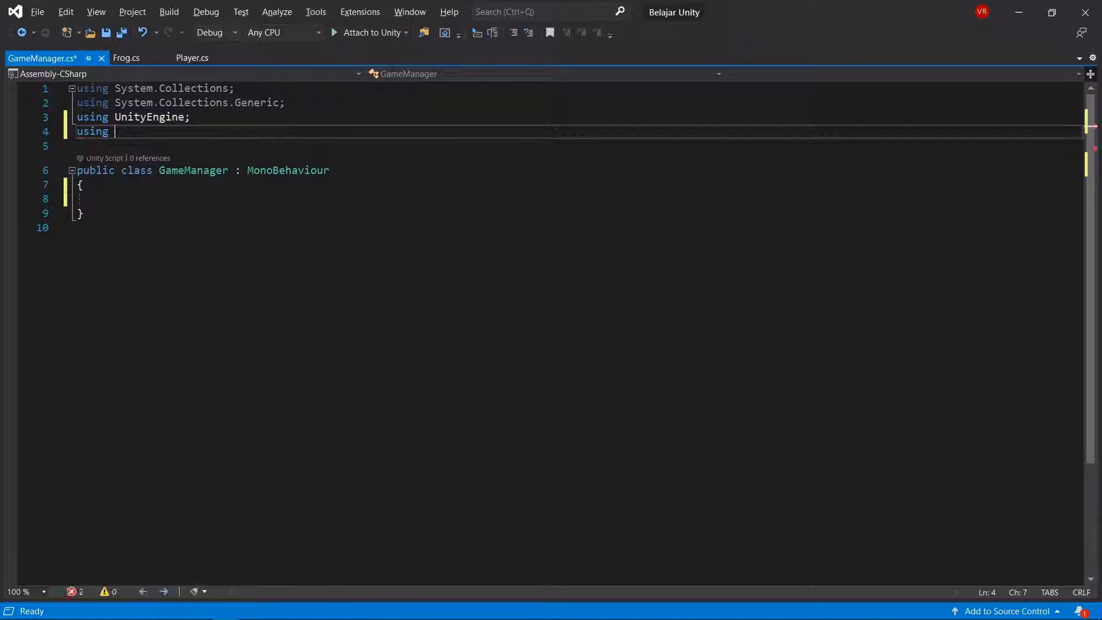
pyautogui.write('unity')
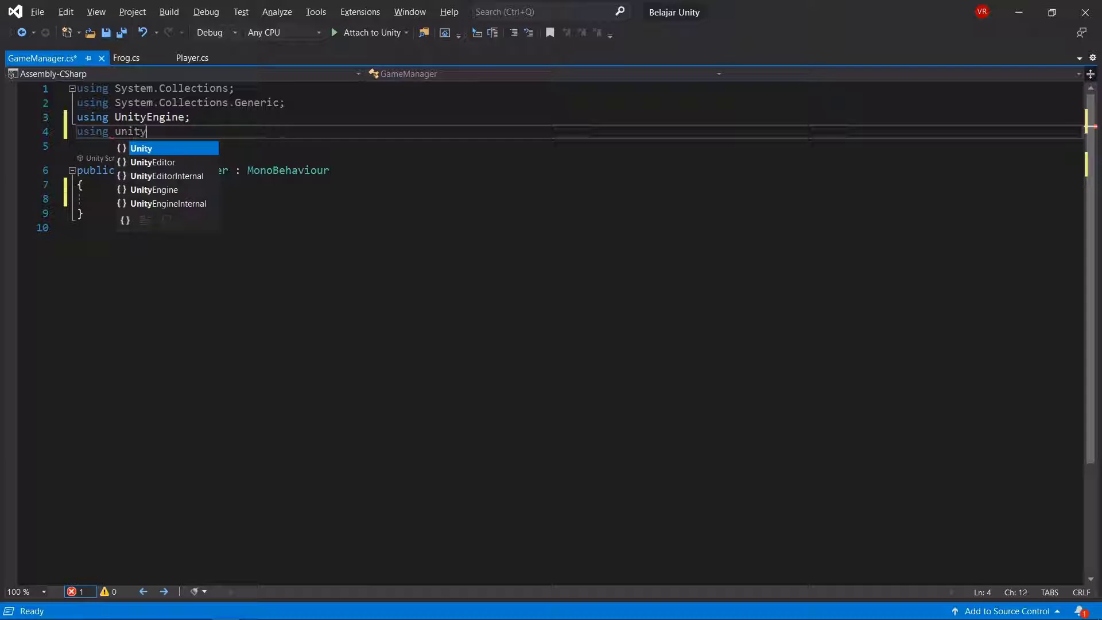
pyautogui.press('Down')
pyautogui.press('Down')
pyautogui.press('Down')
pyautogui.press('Tab')
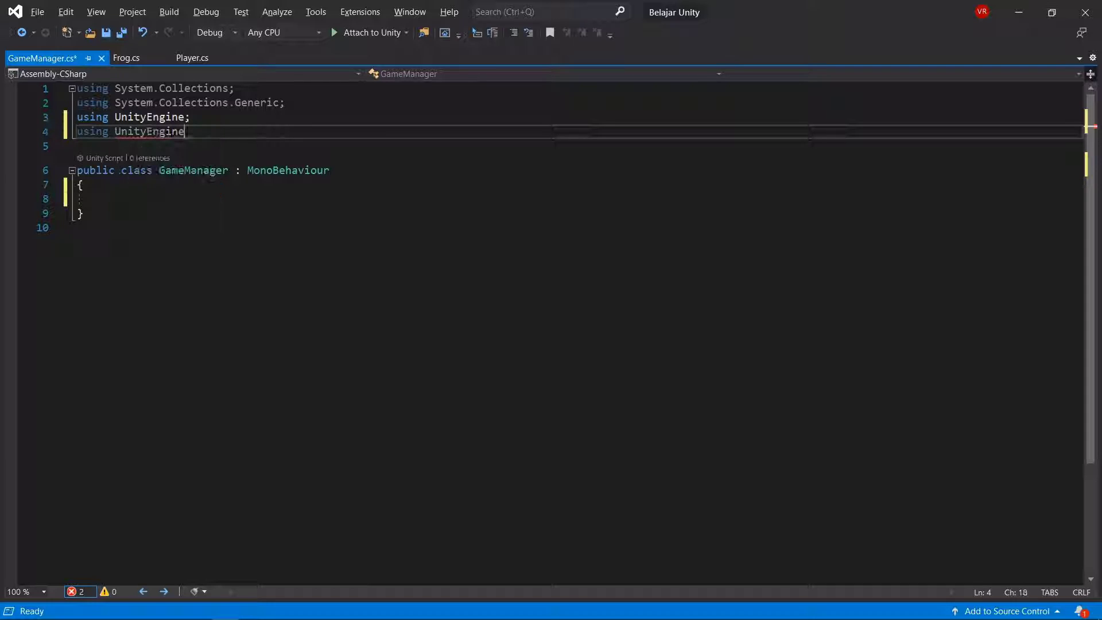
pyautogui.write('.sce')
pyautogui.press('Tab')
pyautogui.write(';')
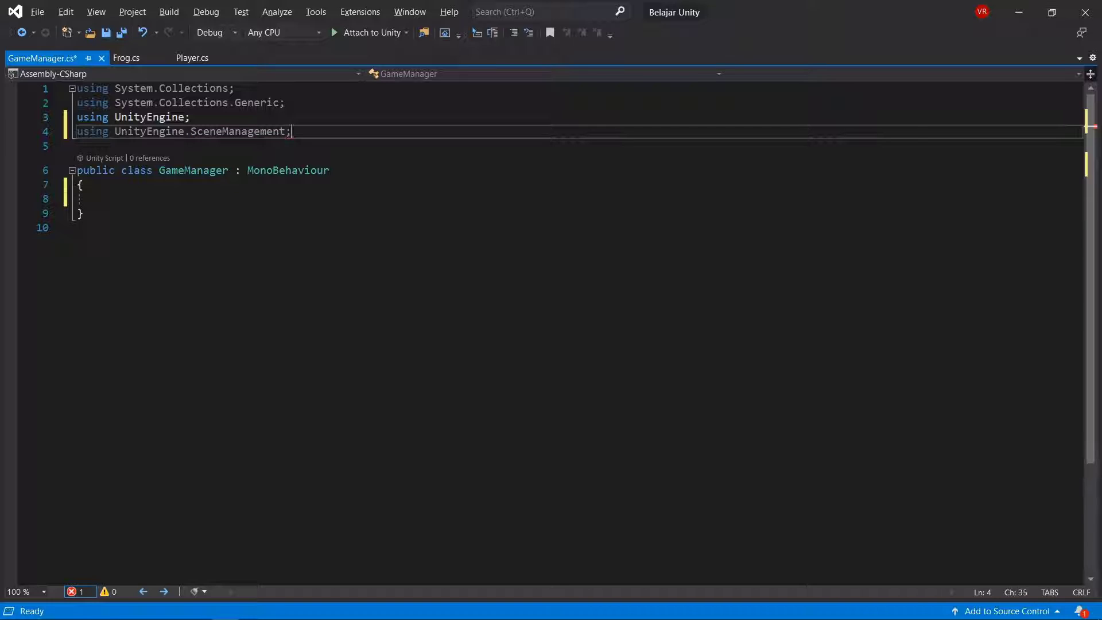
# Step: Declare an empty method "public void loadScene()" with braces inside the GameManager class
pyautogui.press('Down')
pyautogui.press('Down')
pyautogui.press('Down')
pyautogui.press('Down')
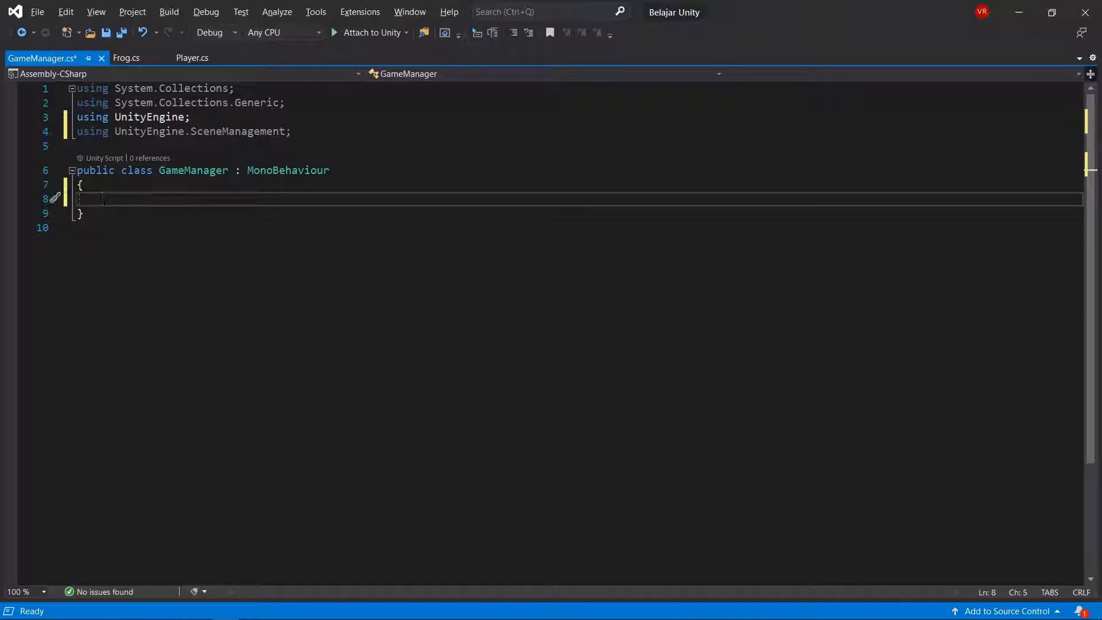
pyautogui.write('public V')
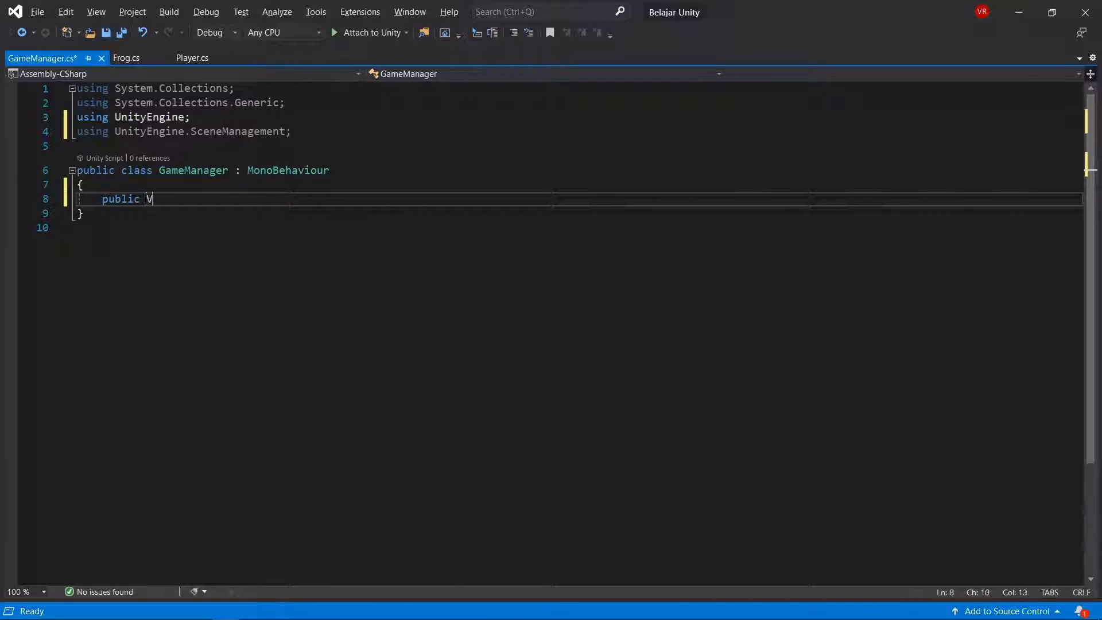
pyautogui.press('BackSpace')
pyautogui.write('void ')
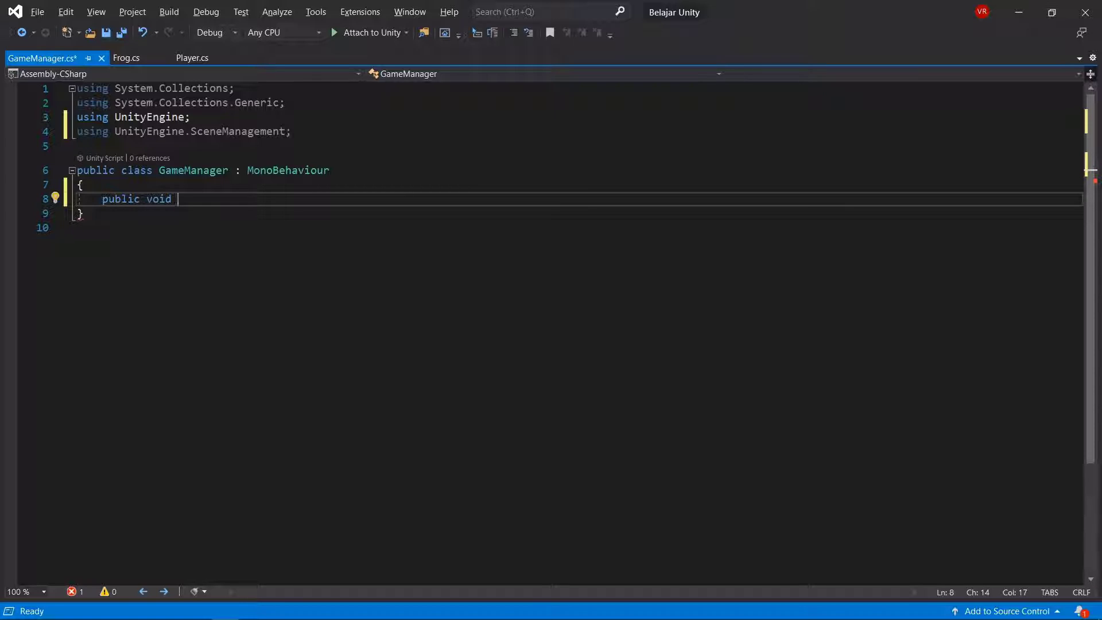
pyautogui.write('load')
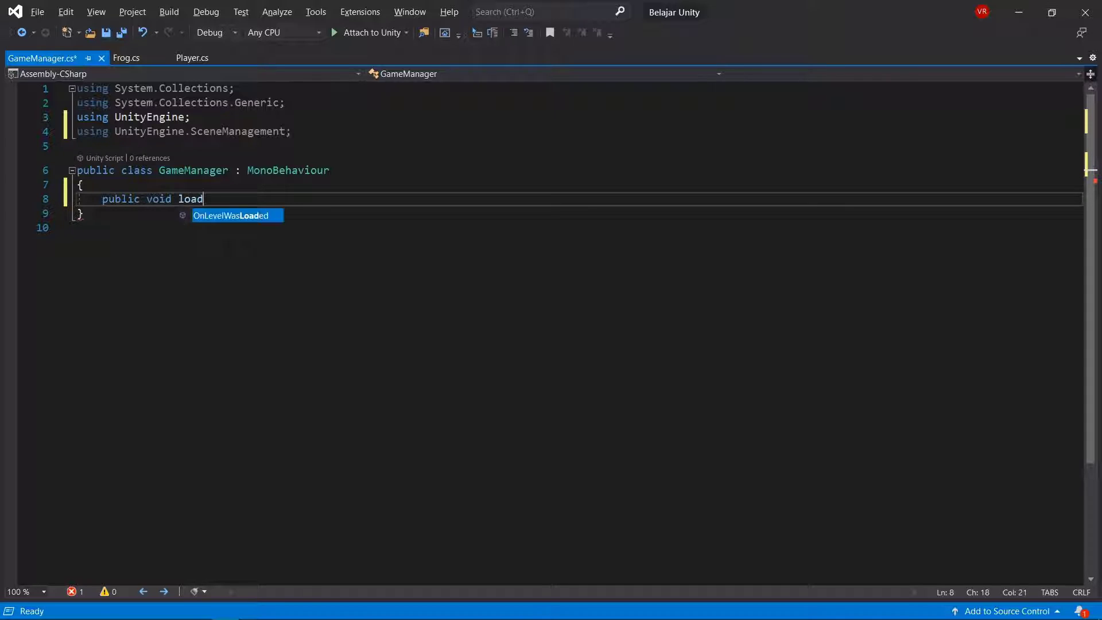
pyautogui.write('Scene')
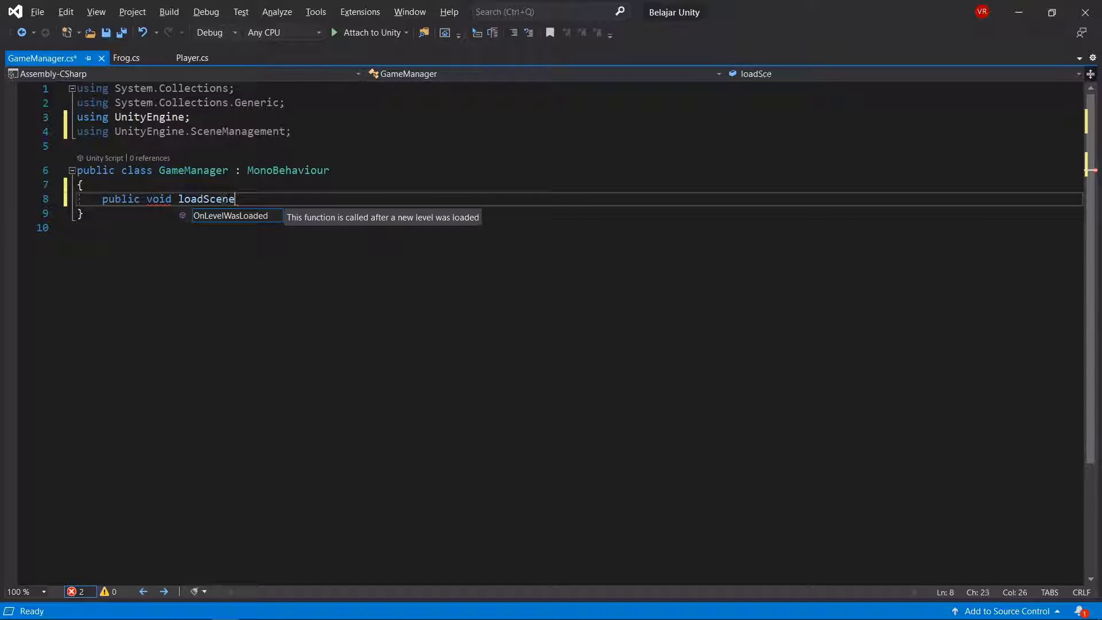
pyautogui.write('() {')
pyautogui.press('Return')
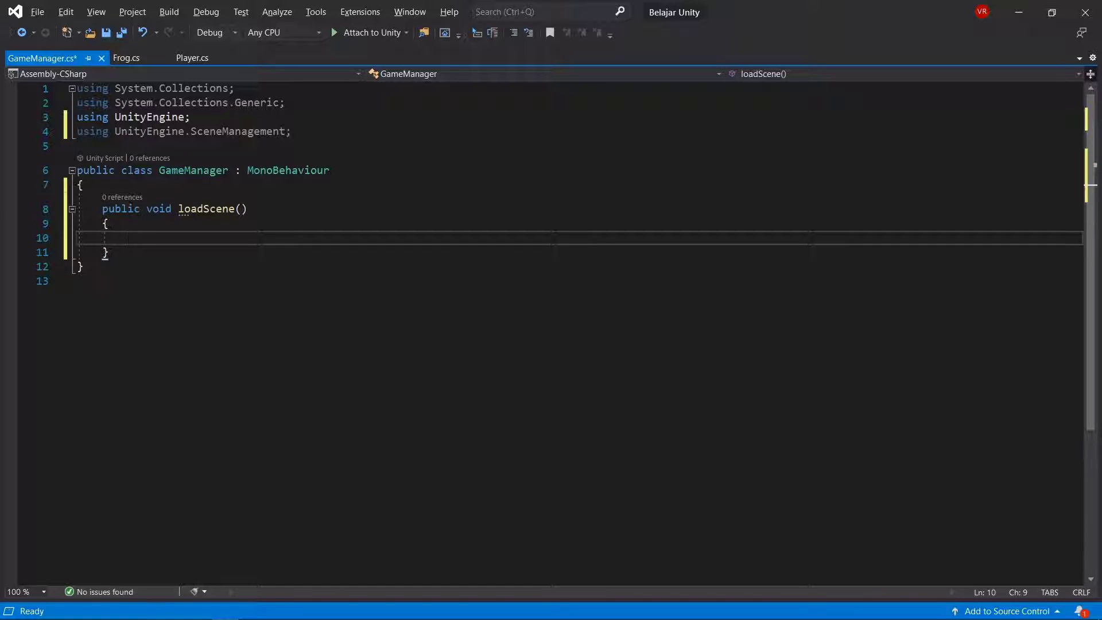
pyautogui.write('Scene')
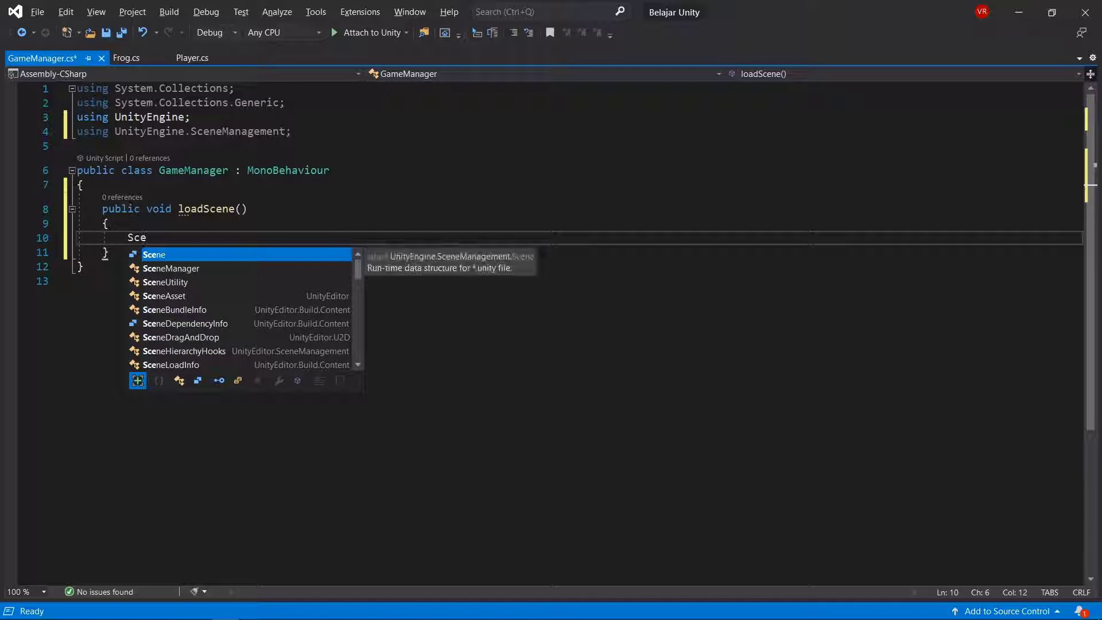
pyautogui.press('BackSpace')
pyautogui.press('BackSpace')
pyautogui.press('BackSpace')
pyautogui.press('BackSpace')
pyautogui.press('BackSpace')
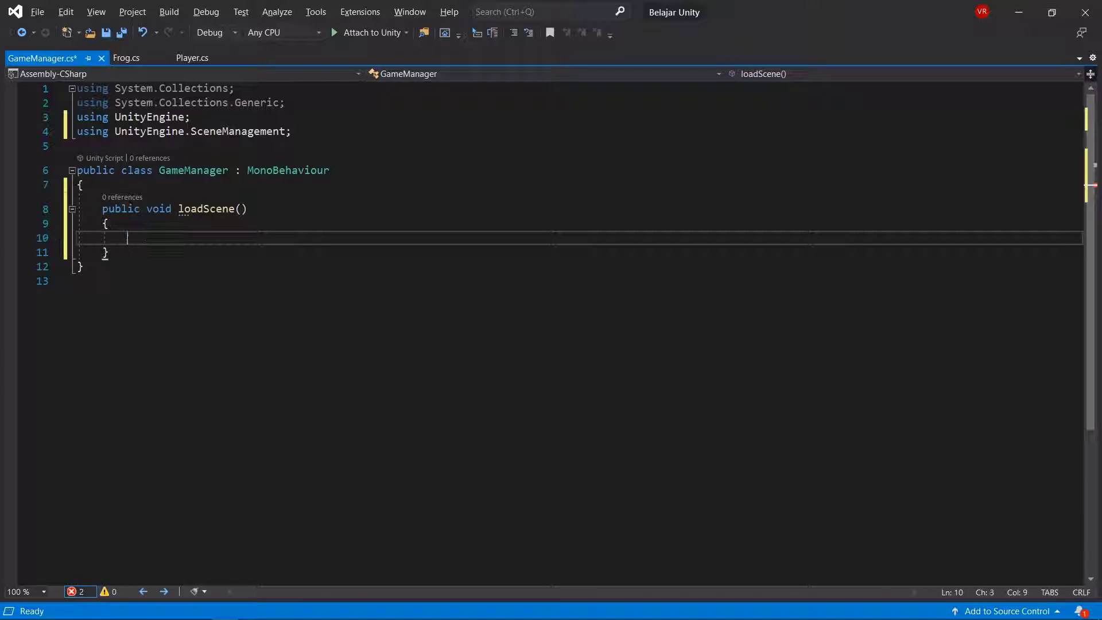
# Step: Add a SceneManager.LoadScene() call with empty parentheses inside the loadScene method
pyautogui.write('sce')
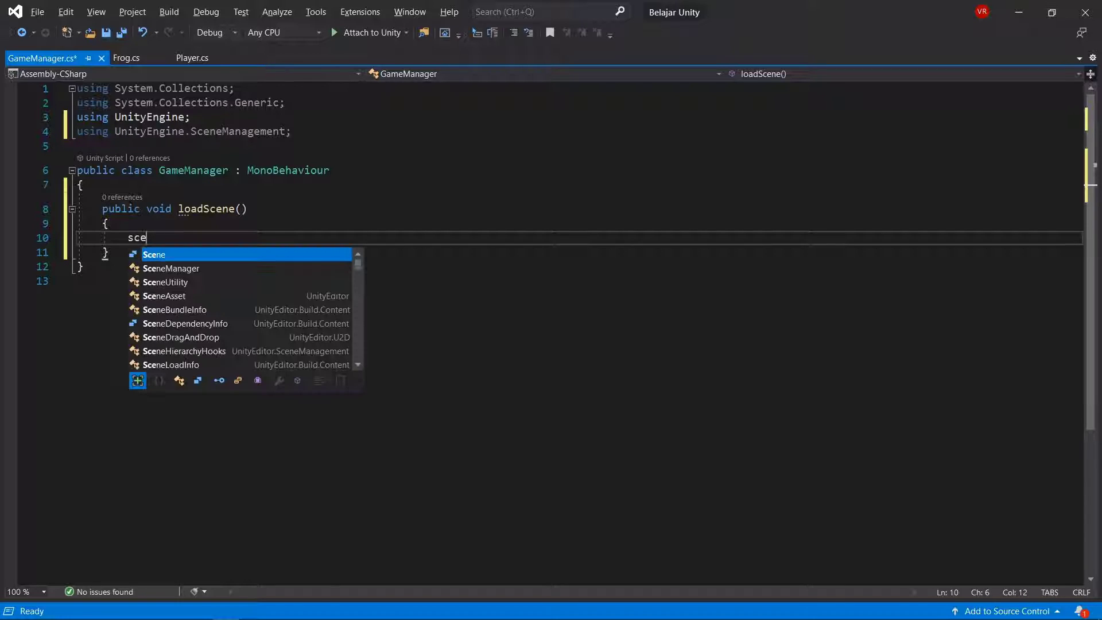
pyautogui.press('Down')
pyautogui.press('Tab')
pyautogui.write('.')
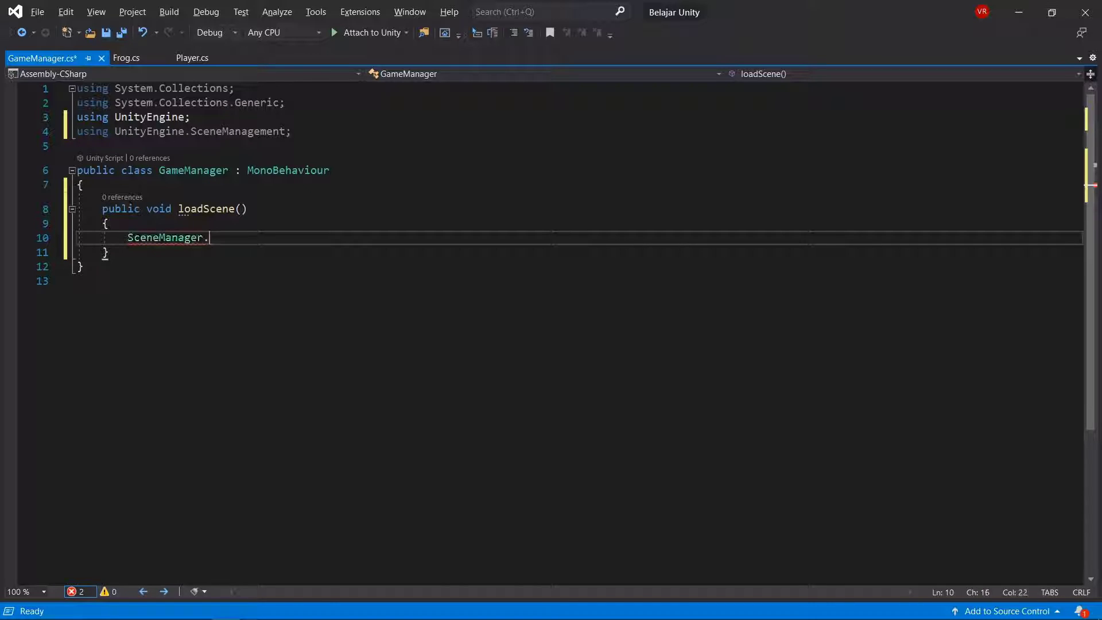
pyautogui.write('loa')
pyautogui.press('Tab')
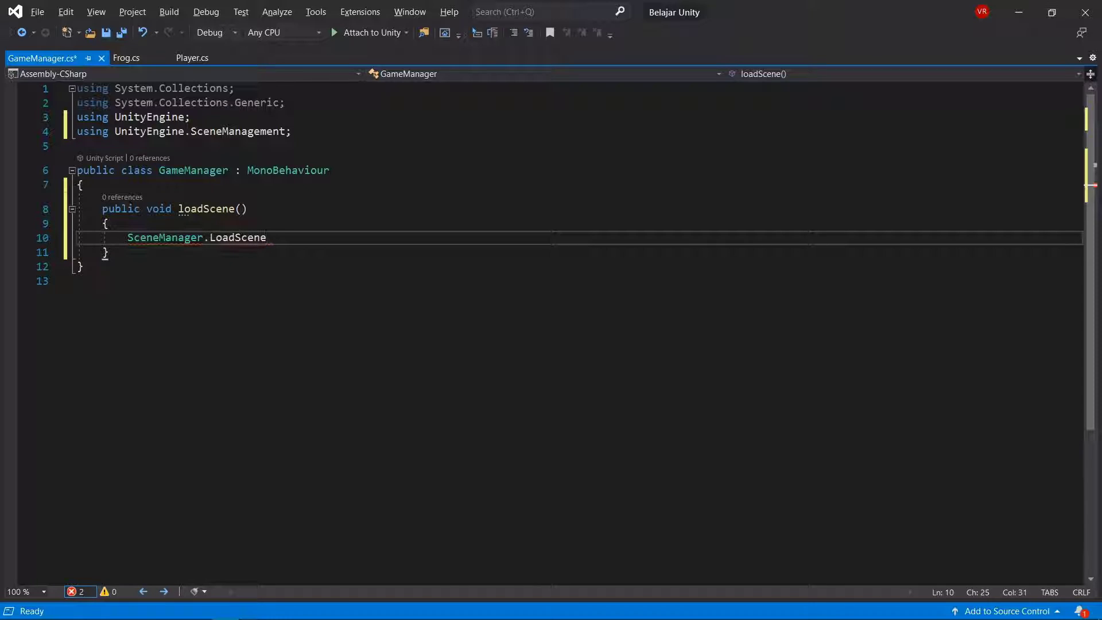
pyautogui.write('(')
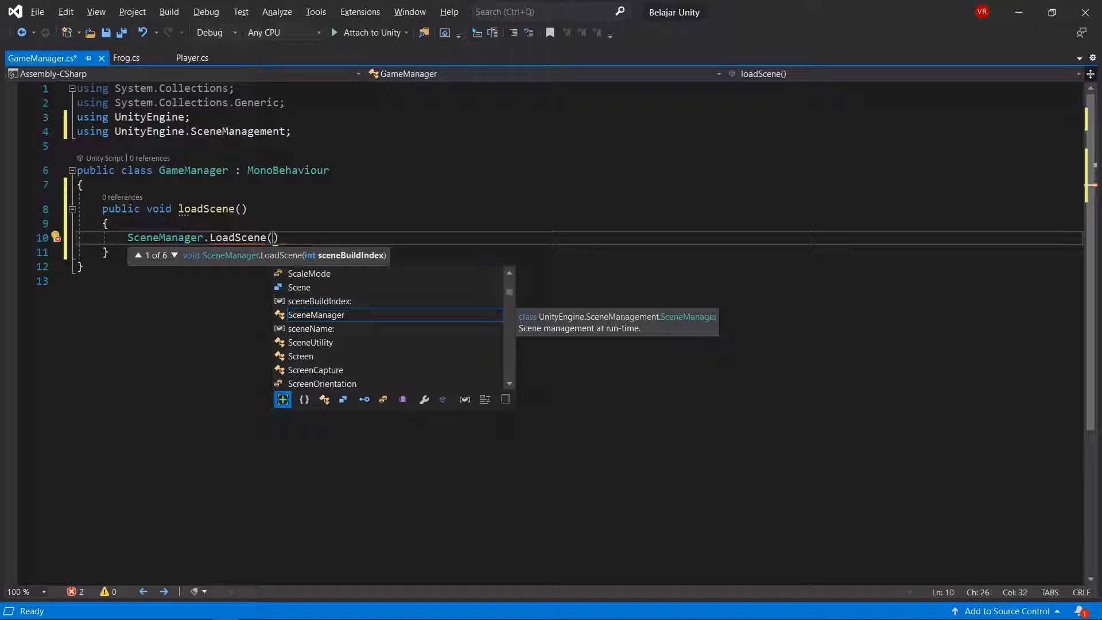
pyautogui.click(108, 223)
pyautogui.press('Return')
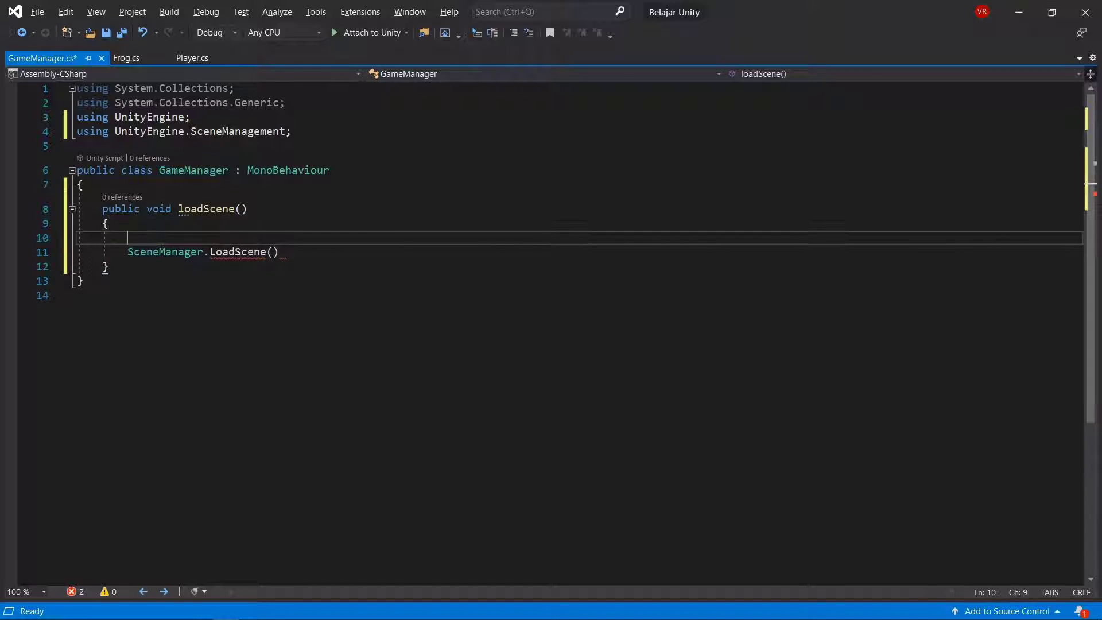
pyautogui.write('PublicAPIAttribute in')
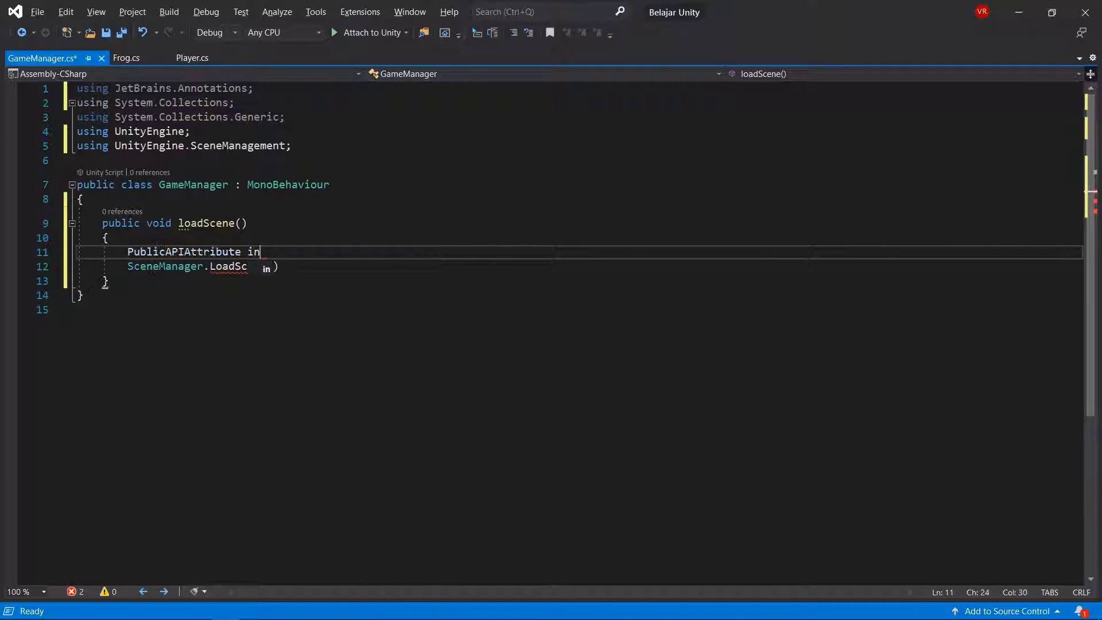
pyautogui.press('BackSpace')
pyautogui.press('BackSpace')
pyautogui.press('BackSpace')
pyautogui.hotkey('ctrl', 'BackSpace')
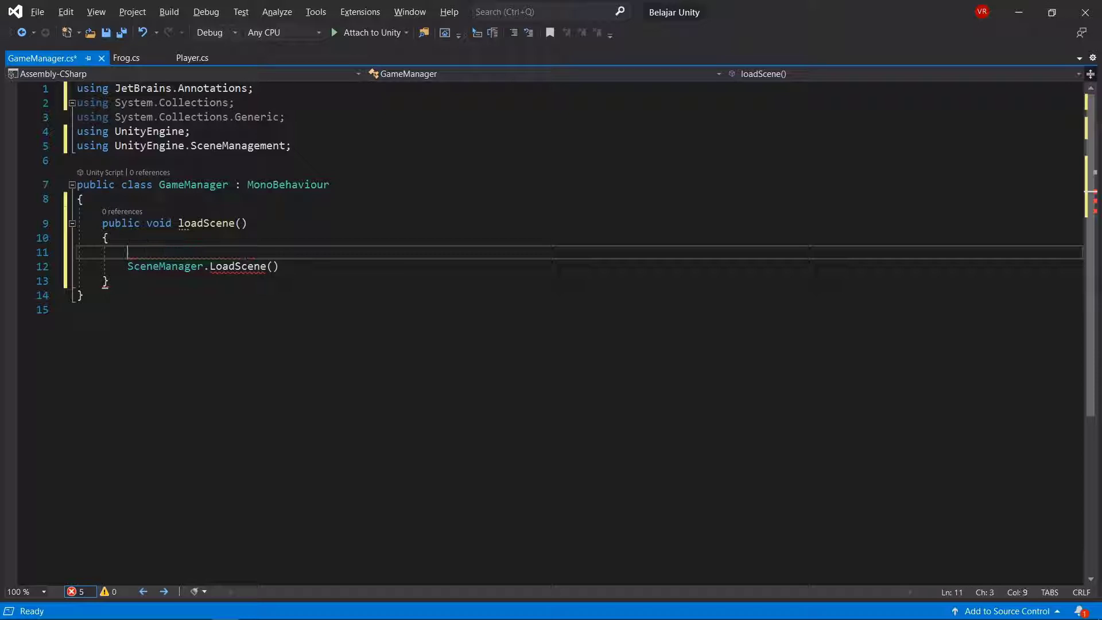
pyautogui.write('PublicAPIAttribute')
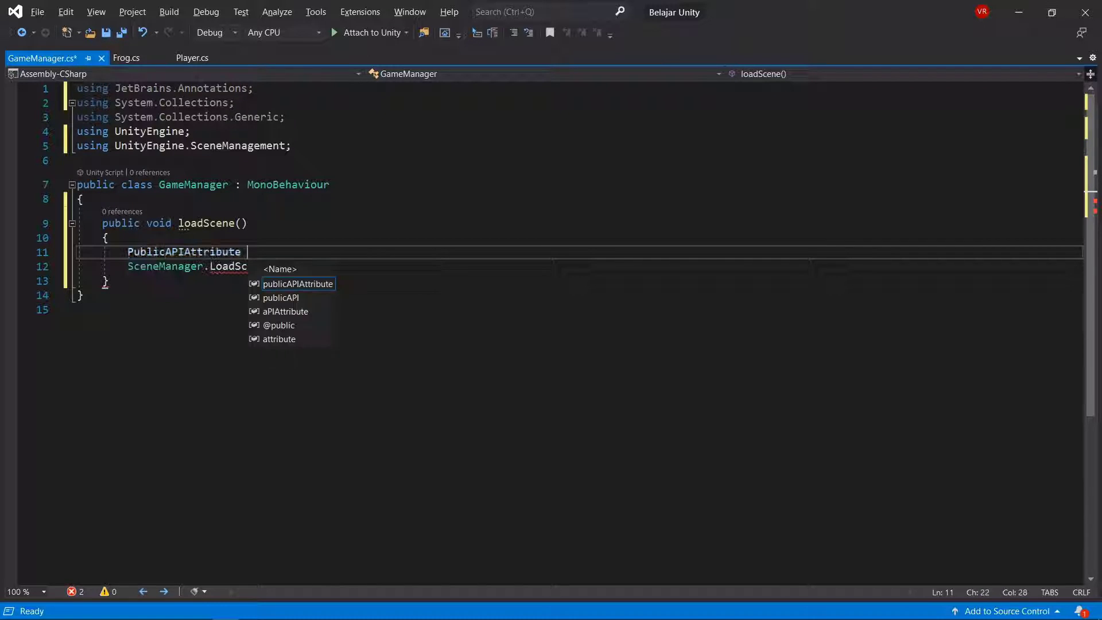
pyautogui.press('BackSpace')
pyautogui.press('BackSpace')
pyautogui.press('BackSpace')
pyautogui.press('BackSpace')
pyautogui.press('BackSpace')
pyautogui.press('BackSpace')
pyautogui.press('BackSpace')
pyautogui.press('BackSpace')
pyautogui.press('BackSpace')
pyautogui.press('BackSpace')
pyautogui.press('BackSpace')
pyautogui.press('BackSpace')
pyautogui.press('BackSpace')
pyautogui.press('BackSpace')
pyautogui.press('BackSpace')
pyautogui.press('BackSpace')
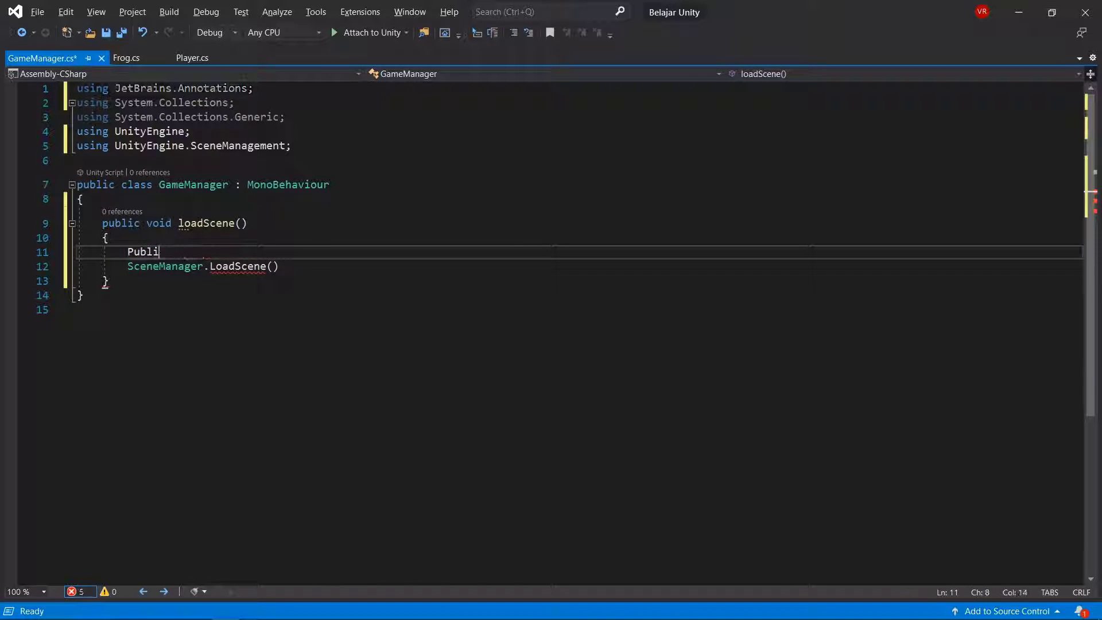
pyautogui.press('BackSpace')
pyautogui.press('BackSpace')
pyautogui.press('BackSpace')
# Step: Declare "public int buildIndex;" on the line above the LoadScene call inside the loadScene method
pyautogui.write('public')
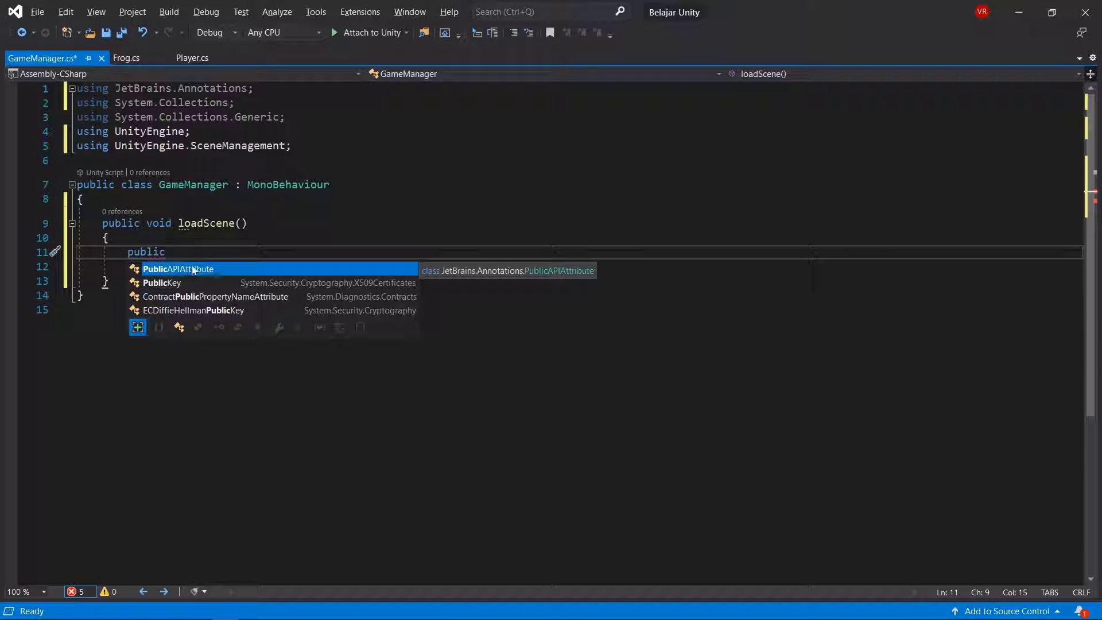
pyautogui.press('Escape')
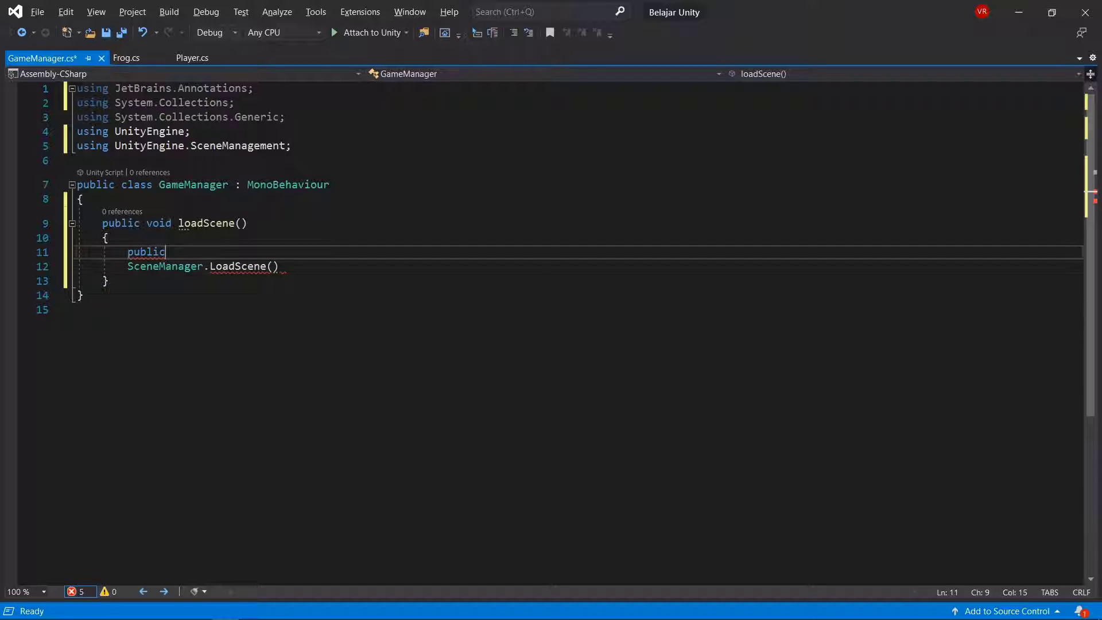
pyautogui.write('int ')
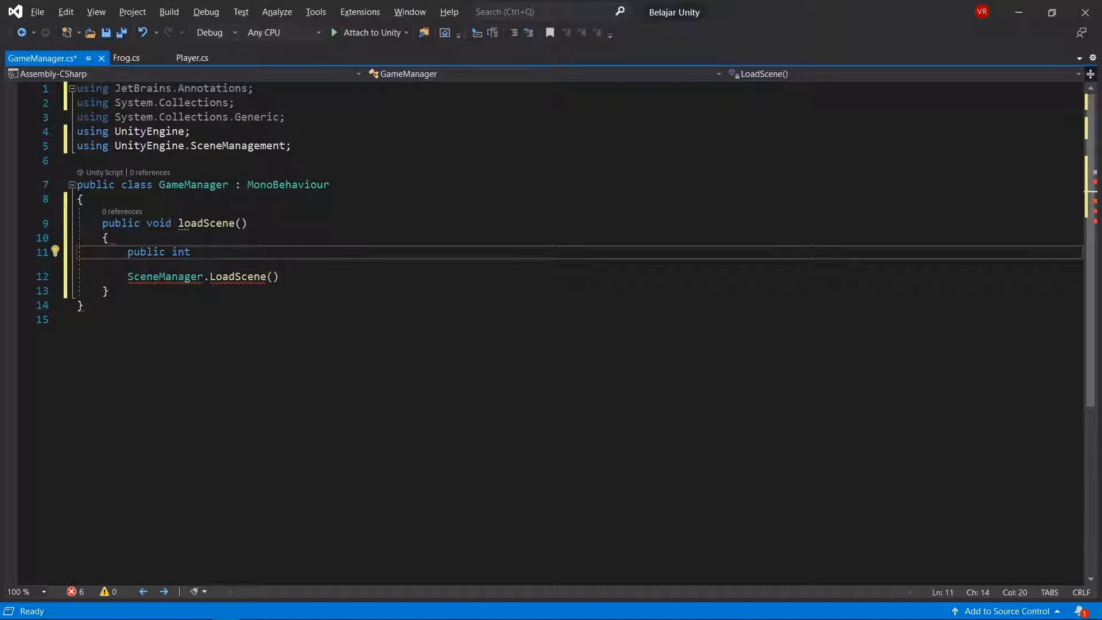
pyautogui.write('Scene')
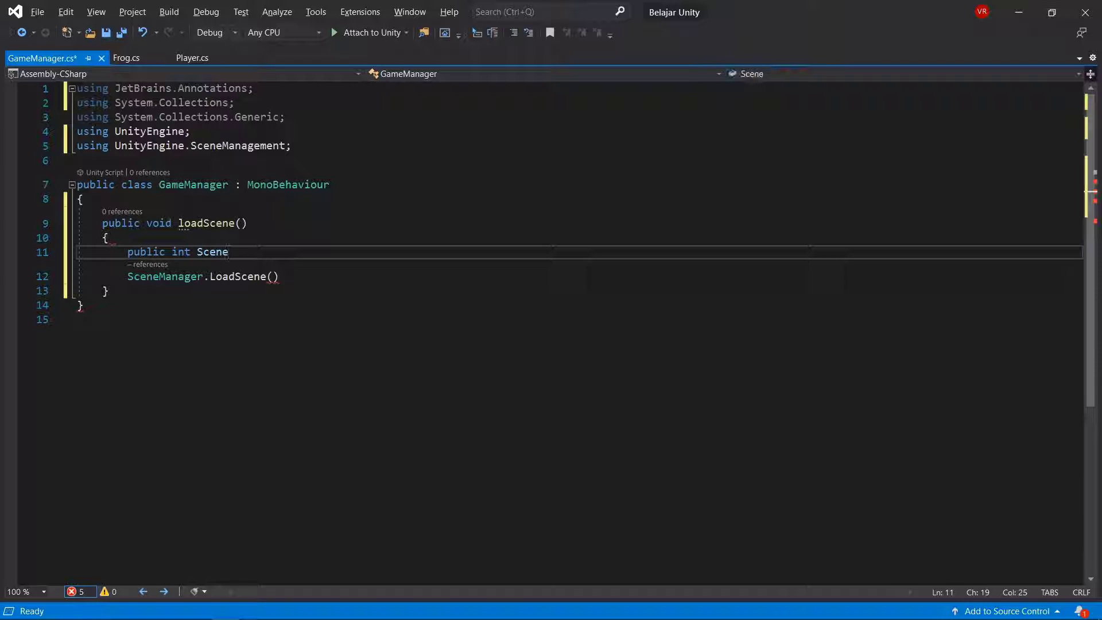
pyautogui.press('BackSpace')
pyautogui.press('BackSpace')
pyautogui.press('BackSpace')
pyautogui.press('BackSpace')
pyautogui.press('BackSpace')
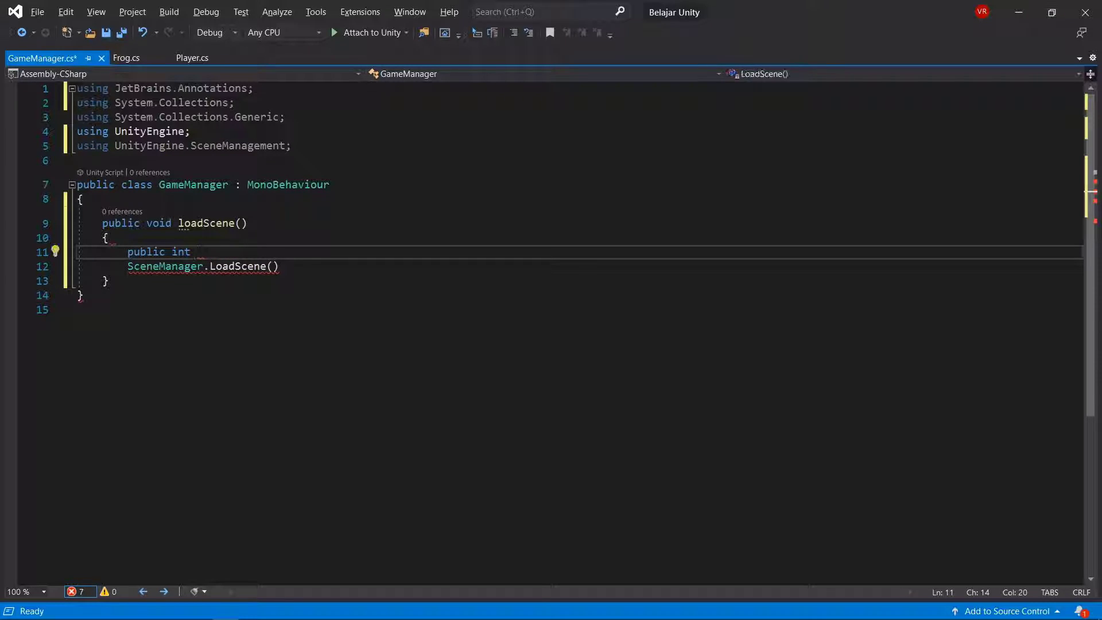
pyautogui.write('buli')
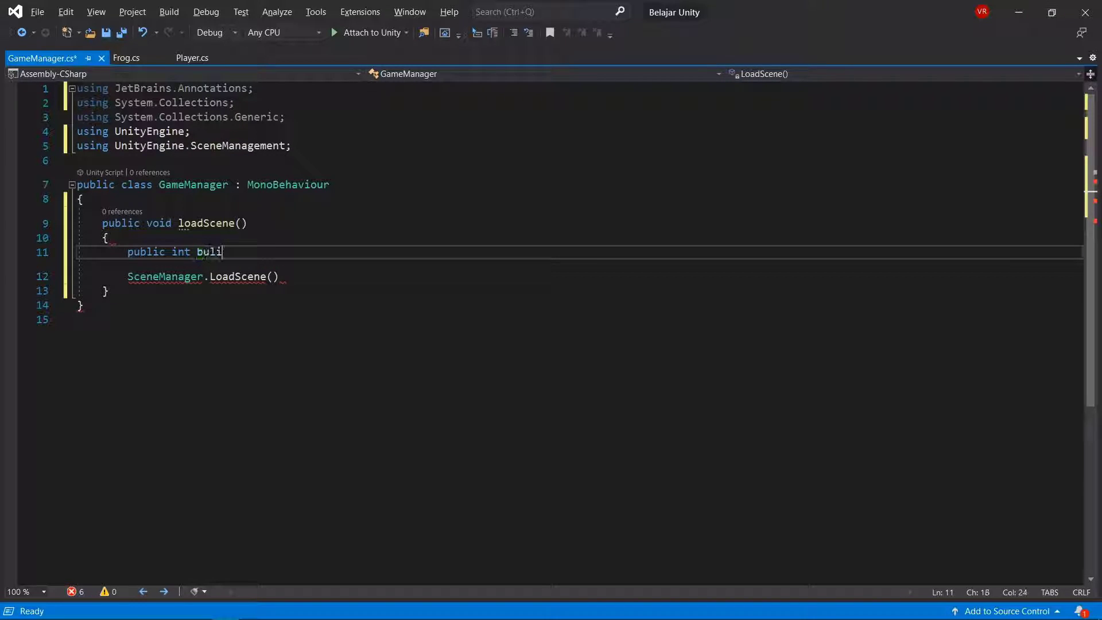
pyautogui.press('BackSpace')
pyautogui.press('BackSpace')
pyautogui.write('il')
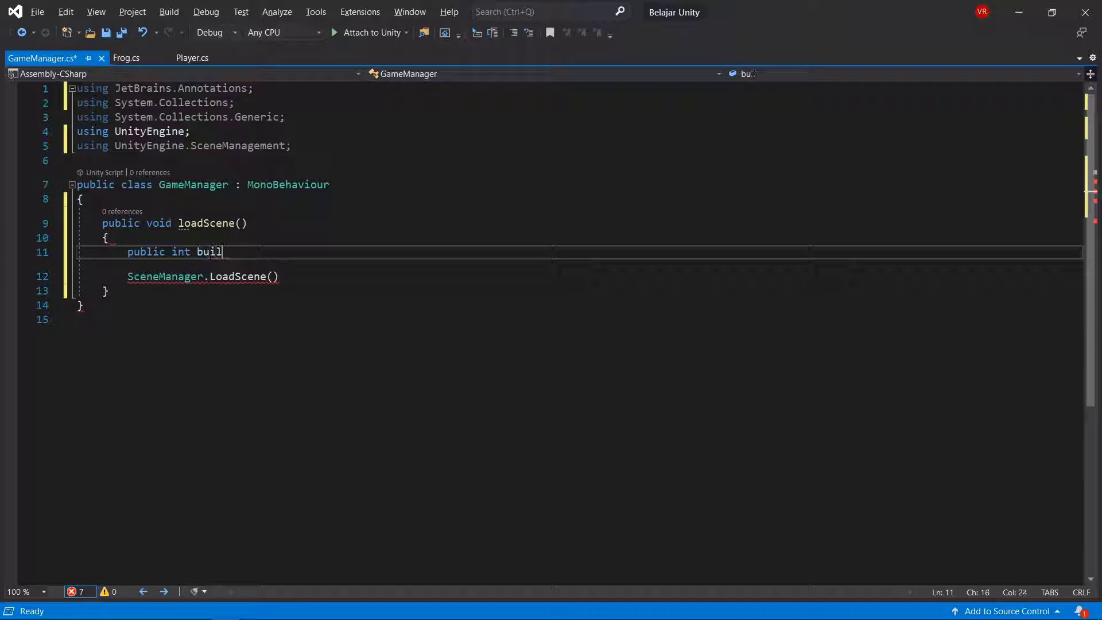
pyautogui.write('dIndex;')
# Step: Try to pass buildIndex as the argument of the SceneManager.LoadScene call
pyautogui.click(274, 267)
pyautogui.write('bu')
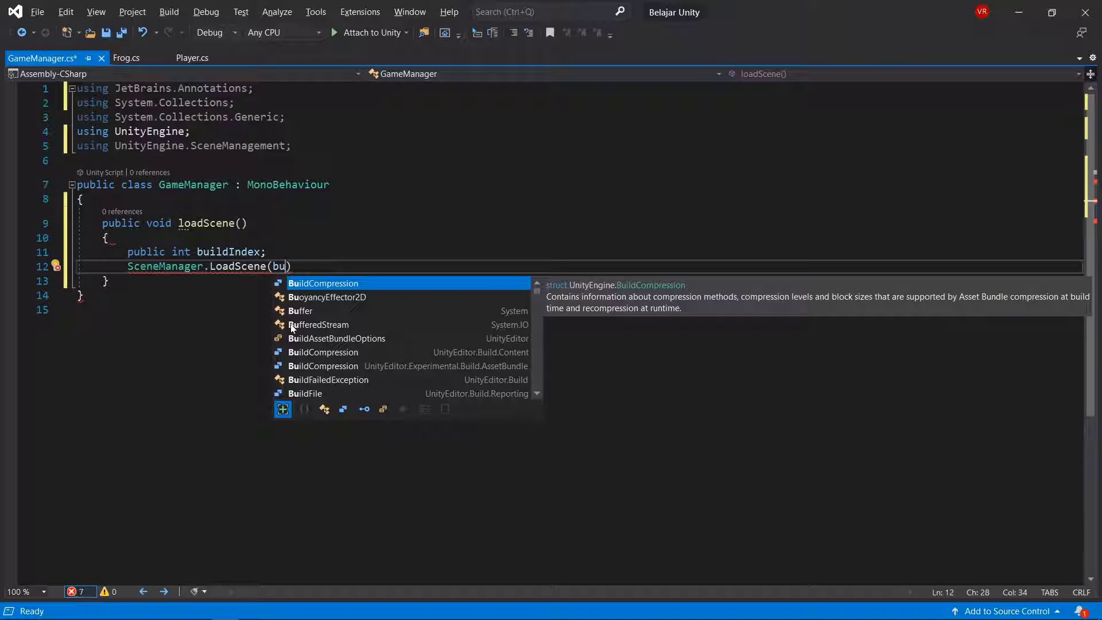
pyautogui.write('il')
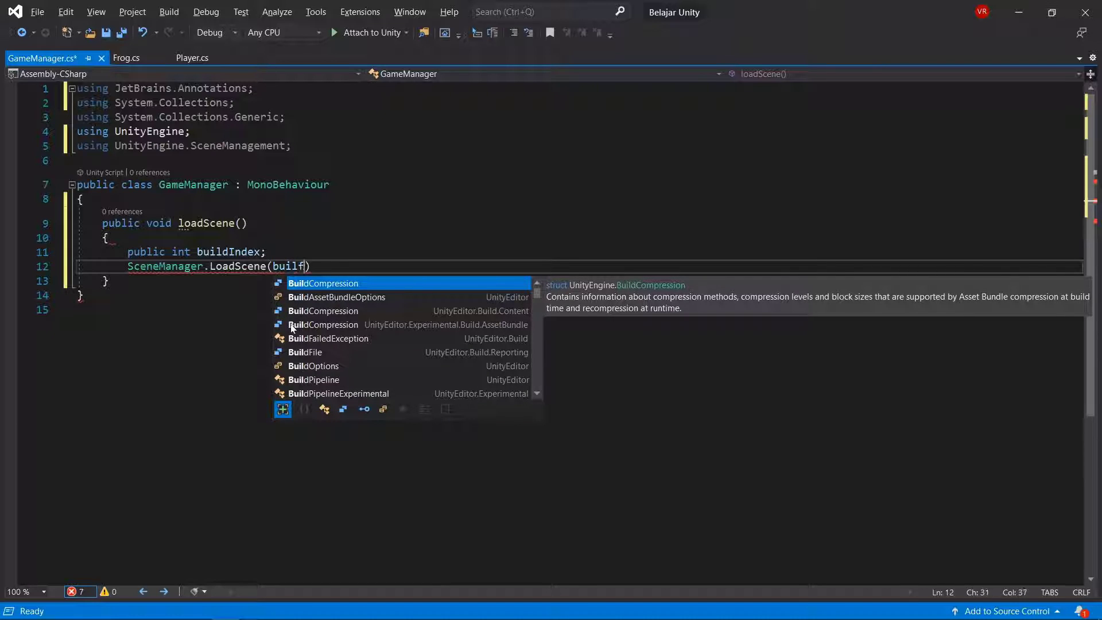
pyautogui.write('dIn')
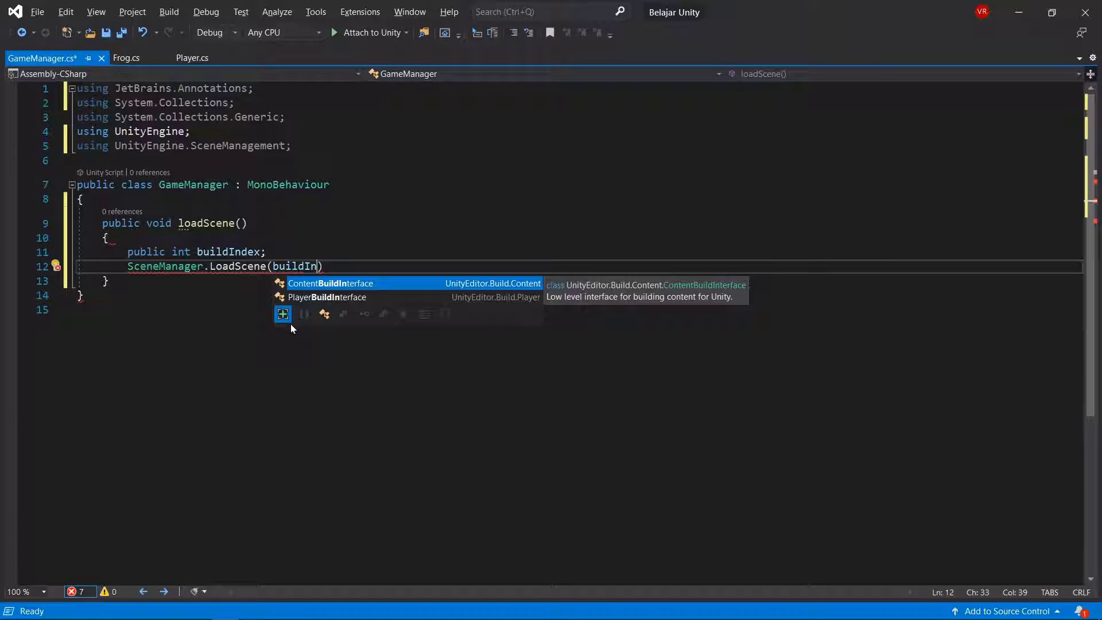
# Step: Delete the "public int buildIndex;" line from the loadScene method
pyautogui.click(181, 251)
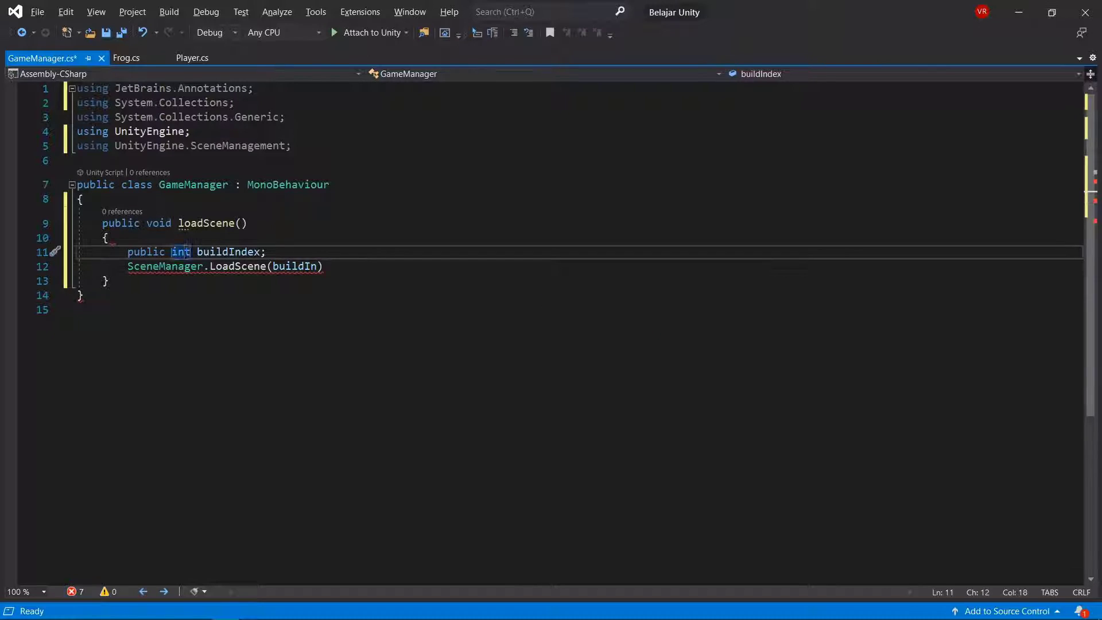
pyautogui.moveTo(270, 252); pyautogui.dragTo(109, 237)
pyautogui.press('BackSpace')
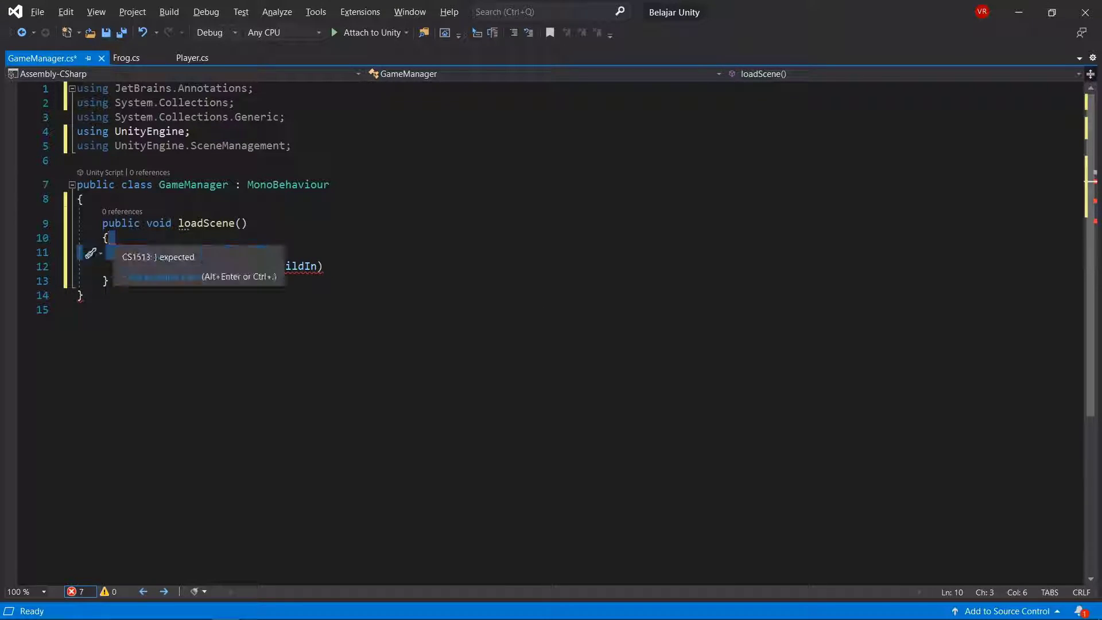
# Step: Replace the LoadScene argument with 1 and end the statement with a semicolon
pyautogui.click(317, 251)
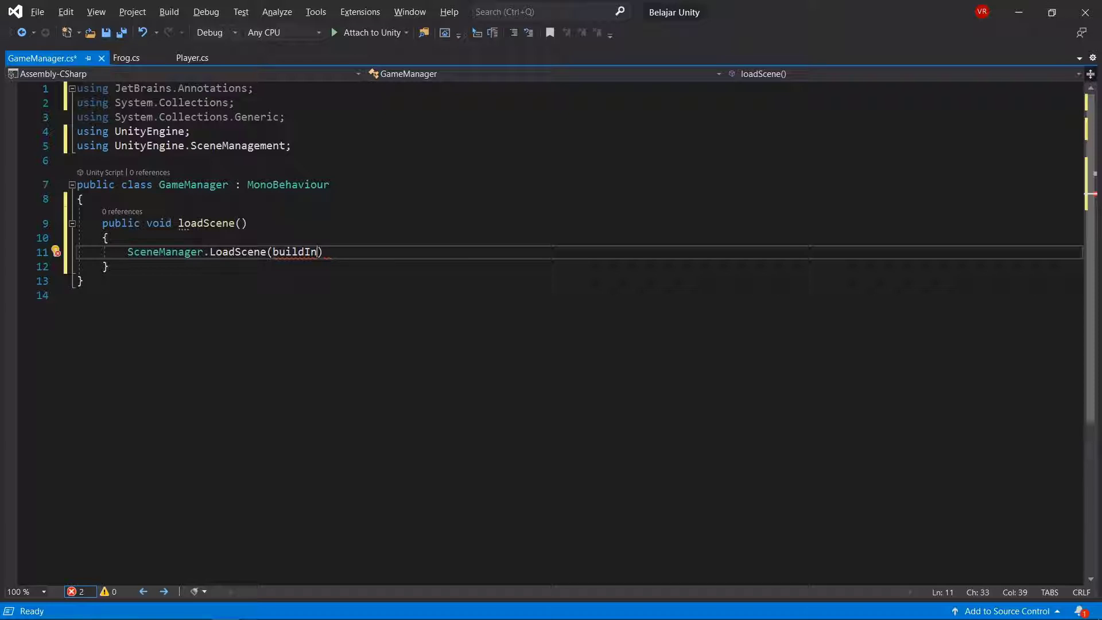
pyautogui.press('BackSpace')
pyautogui.press('BackSpace')
pyautogui.press('BackSpace')
pyautogui.press('BackSpace')
pyautogui.press('BackSpace')
pyautogui.press('BackSpace')
pyautogui.press('BackSpace')
pyautogui.write('1);')
# Step: Rename the loadScene method to Level1
pyautogui.click(234, 223)
pyautogui.doubleClick(235, 223)
pyautogui.press('BackSpace')
pyautogui.write('Leve')
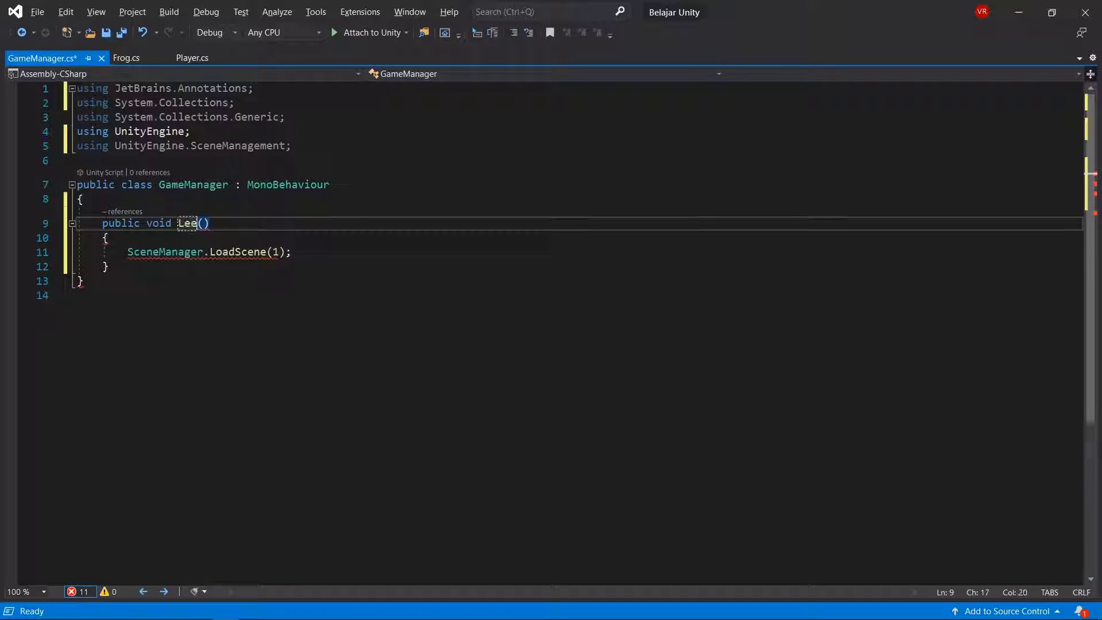
pyautogui.write('l1')
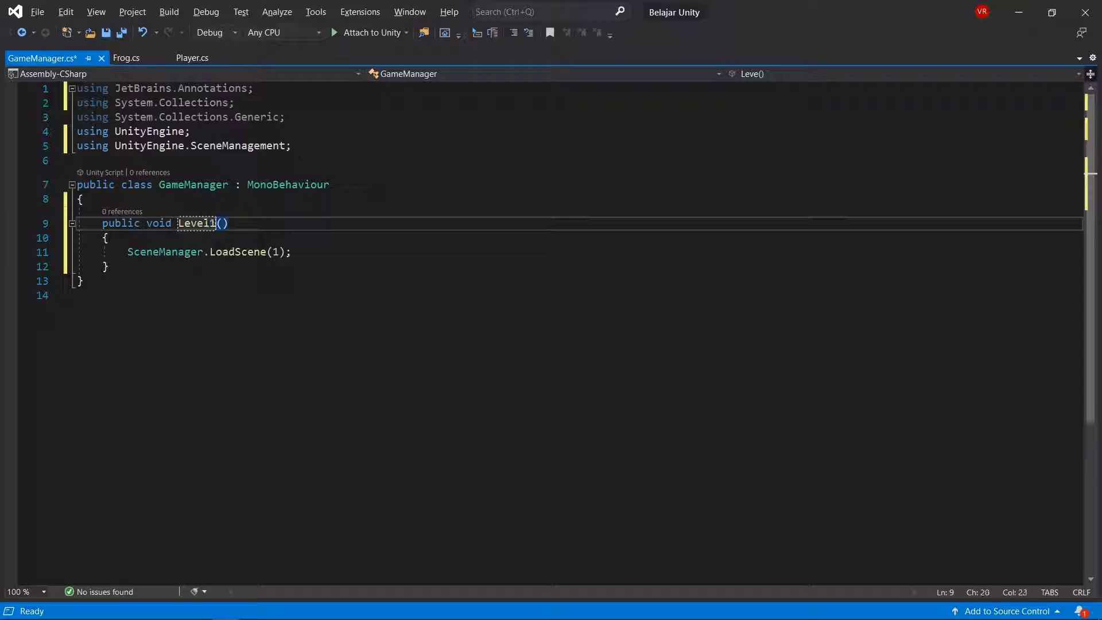
# Step: Duplicate the whole Level1 method twice below the original inside the GameManager class
pyautogui.moveTo(114, 267); pyautogui.dragTo(37, 231)
pyautogui.hotkey('ctrl', 'c')
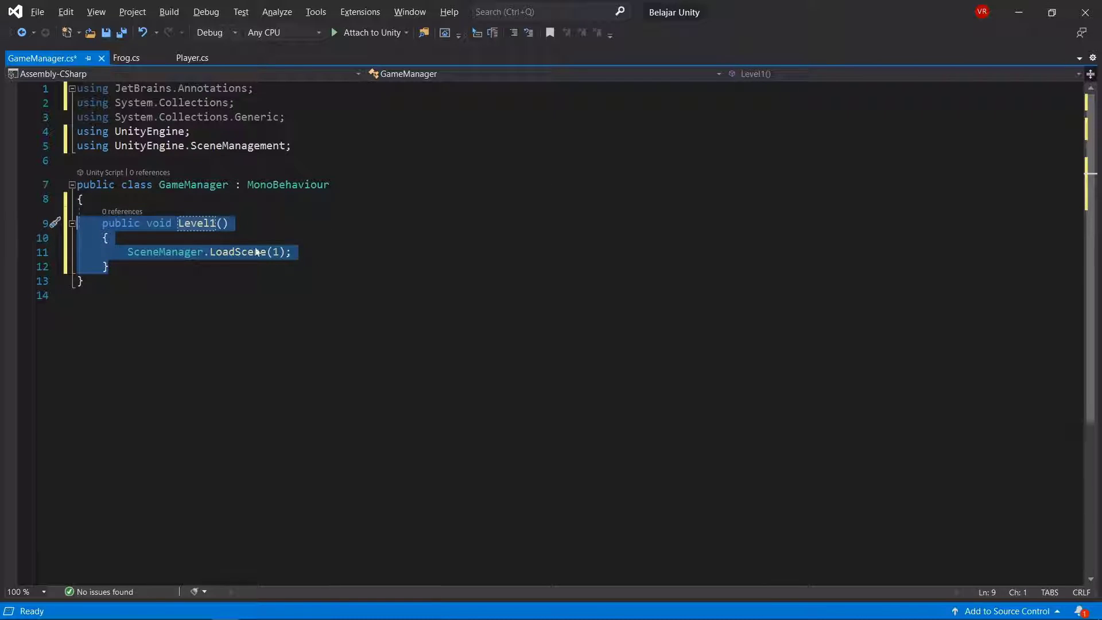
pyautogui.click(109, 266)
pyautogui.press('Return')
pyautogui.press('Return')
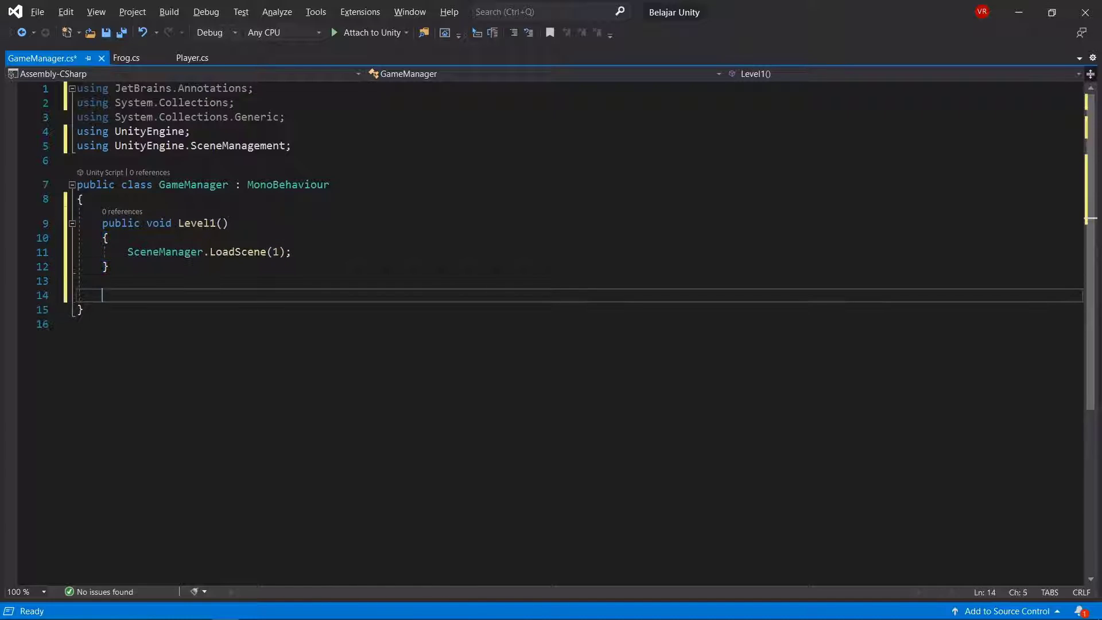
pyautogui.write('v')
pyautogui.press('BackSpace')
pyautogui.hotkey('ctrl', 'v')
pyautogui.press('Return')
pyautogui.hotkey('ctrl', 'v')
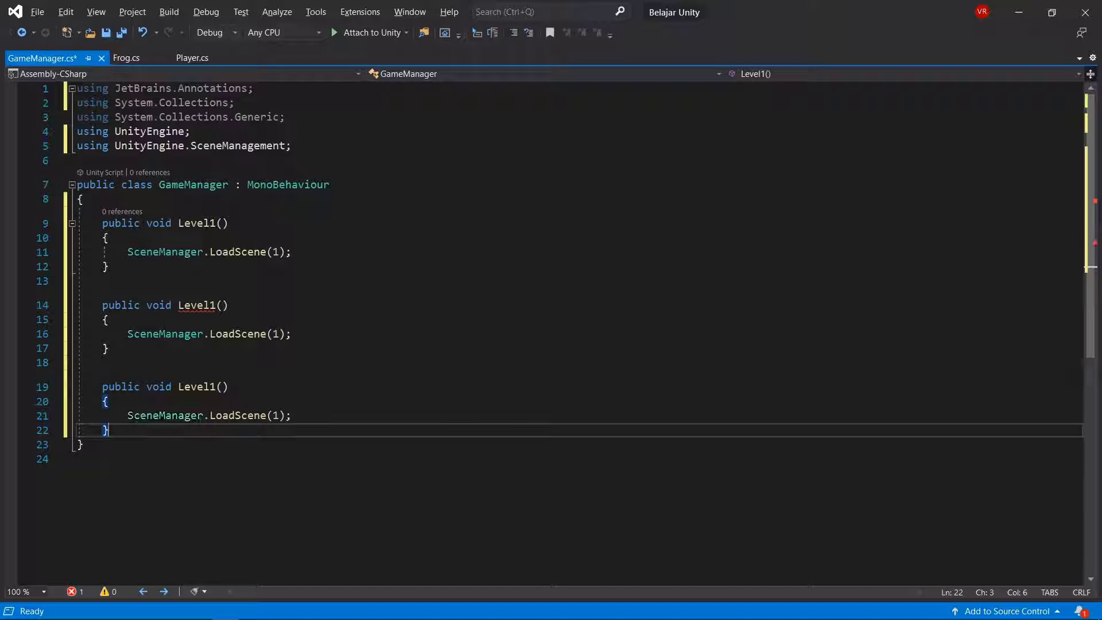
# Step: Rename the second method to Level2 and the third method to Level3
pyautogui.doubleClick(196, 305)
pyautogui.write('Level2')
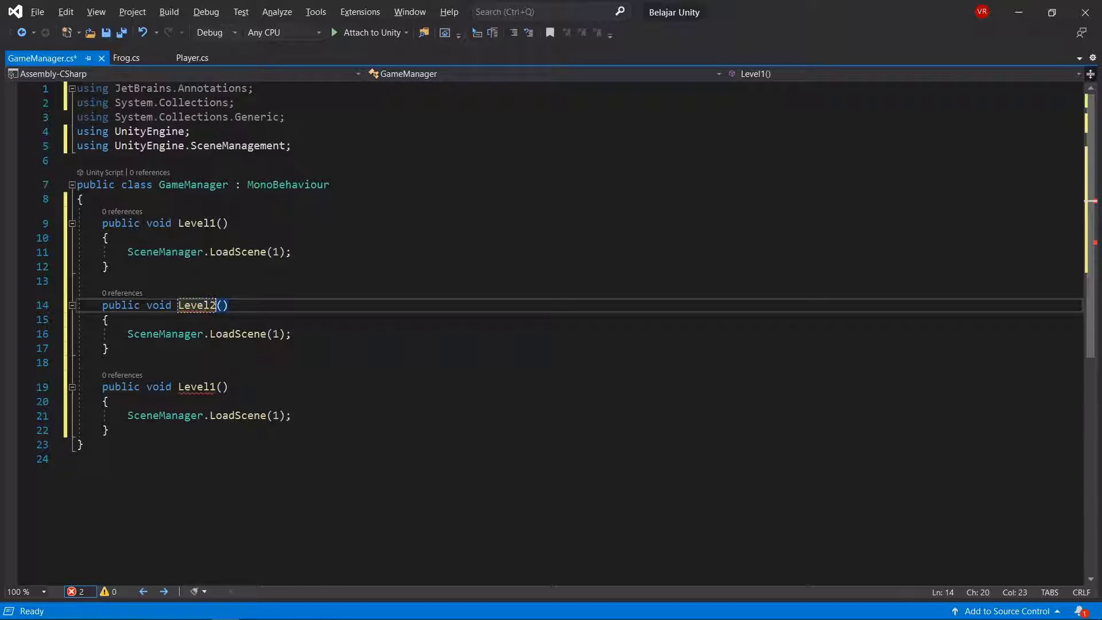
pyautogui.click(215, 386)
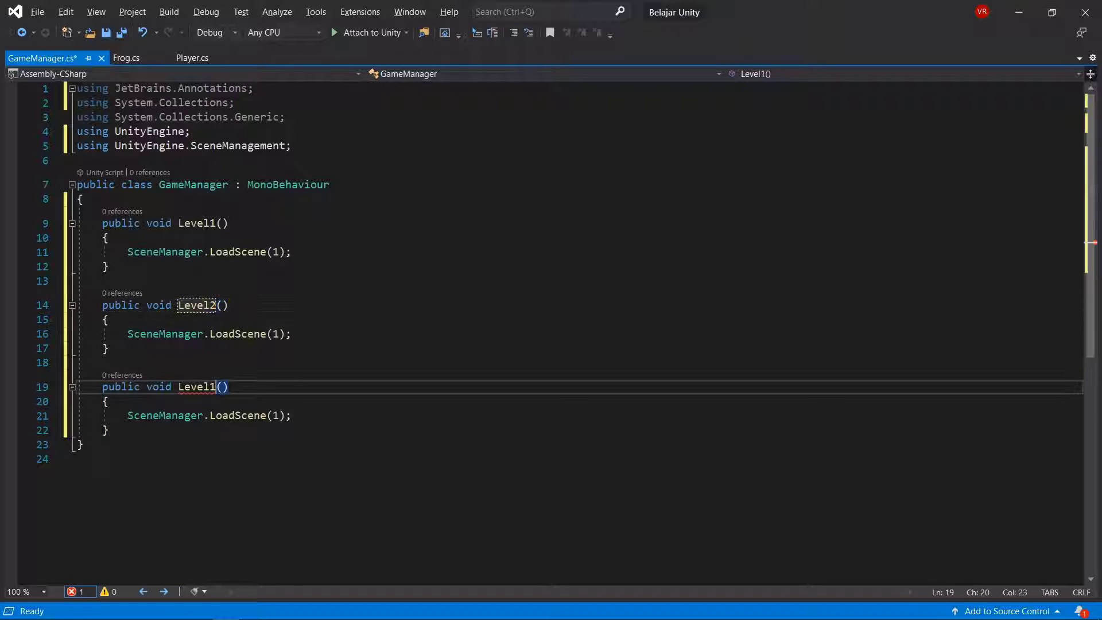
pyautogui.press('BackSpace')
pyautogui.write('3')
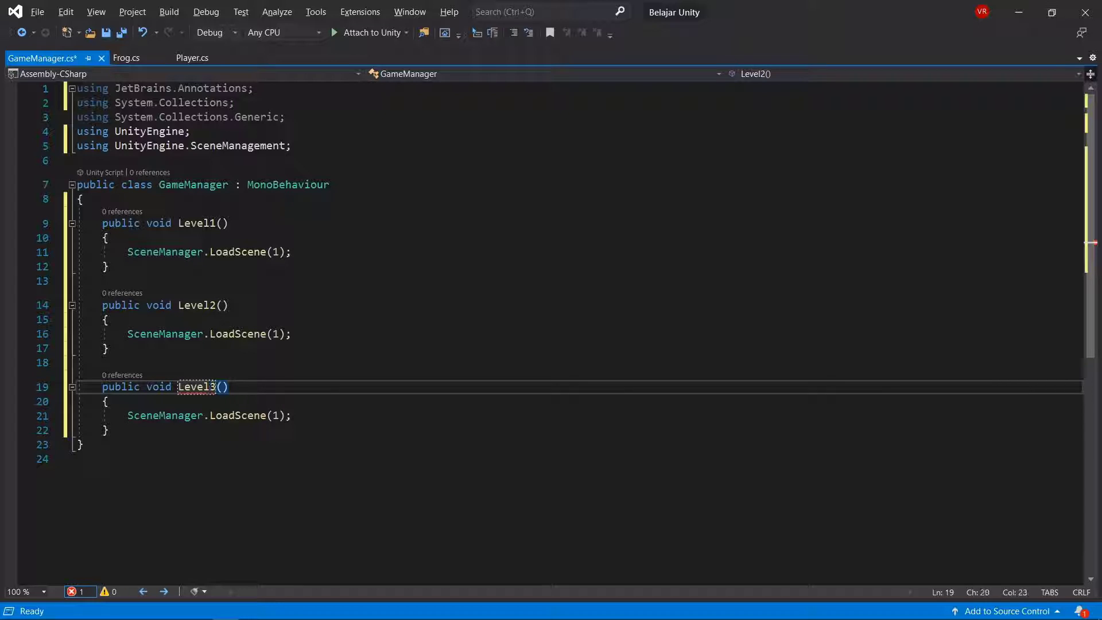
# Step: Set the LoadScene argument to 3 in Level3 and 2 in Level2, and save GameManager.cs
pyautogui.click(275, 415)
pyautogui.press('BackSpace')
pyautogui.write('3')
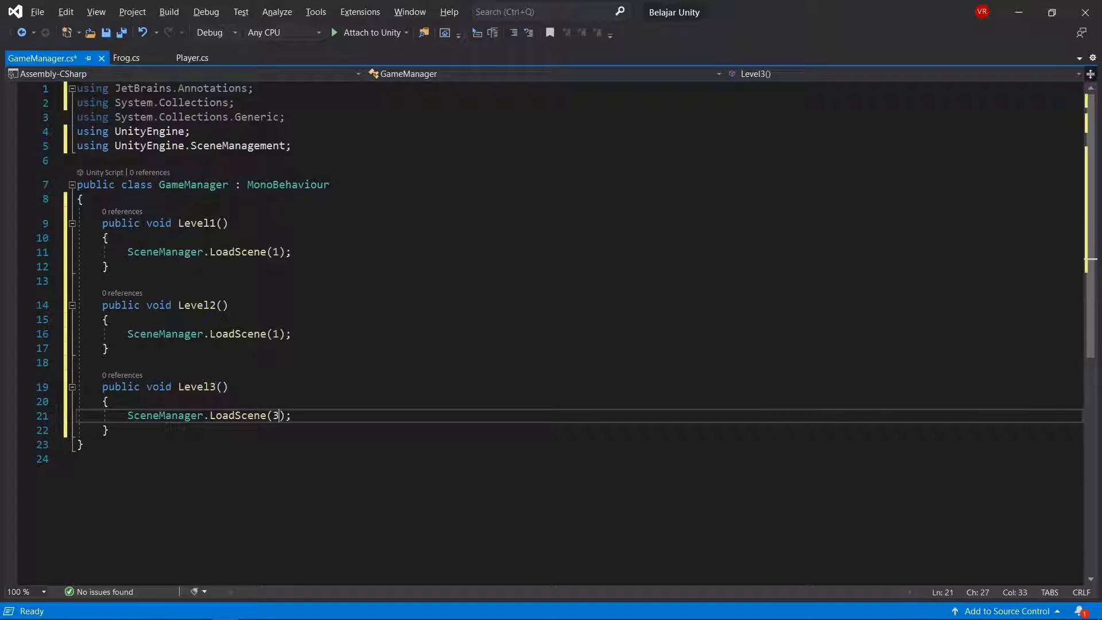
pyautogui.click(278, 334)
pyautogui.press('BackSpace')
pyautogui.write('2')
pyautogui.hotkey('ctrl', 's')
# Step: Switch to Unity and add an On Click event to Button 1 that calls Level1 on the GameManager object
pyautogui.hotkey('alt', 'Tab')
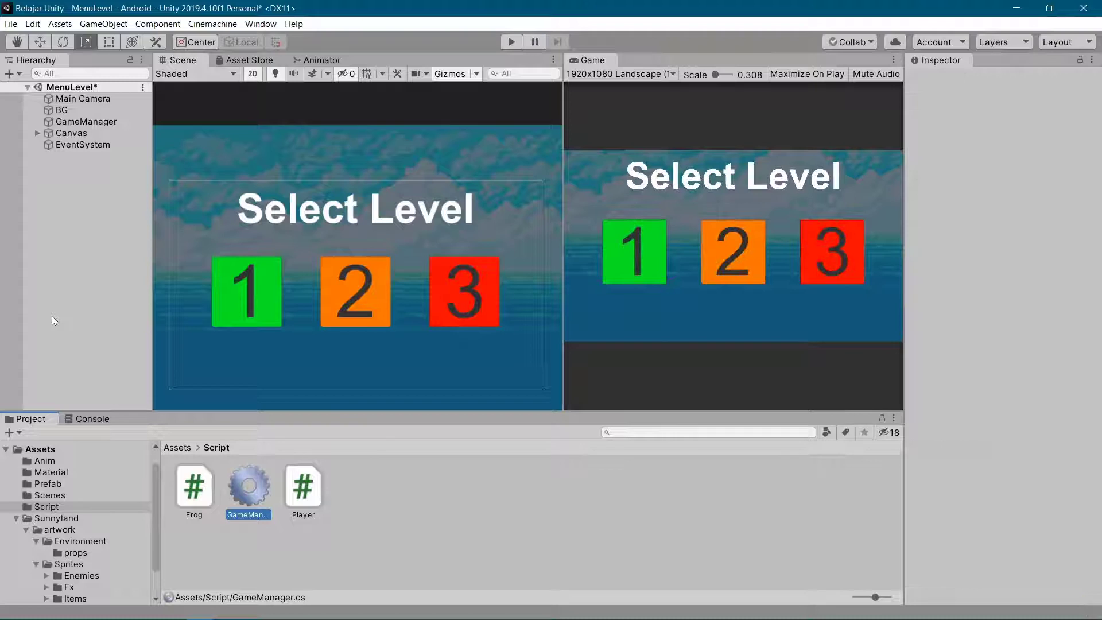
pyautogui.click(38, 133)
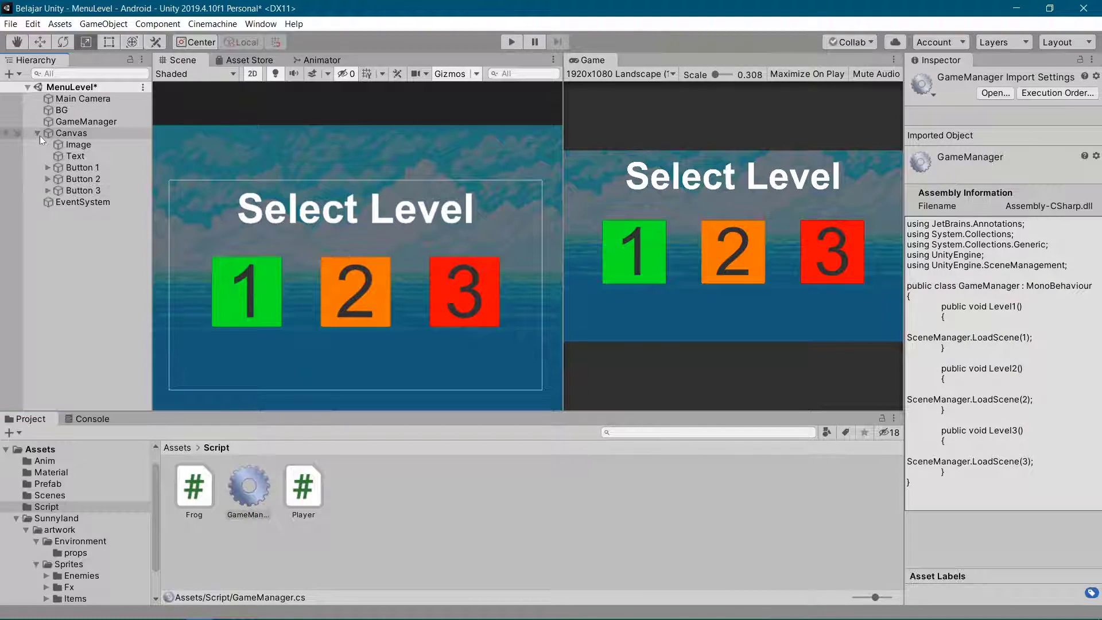
pyautogui.click(89, 168)
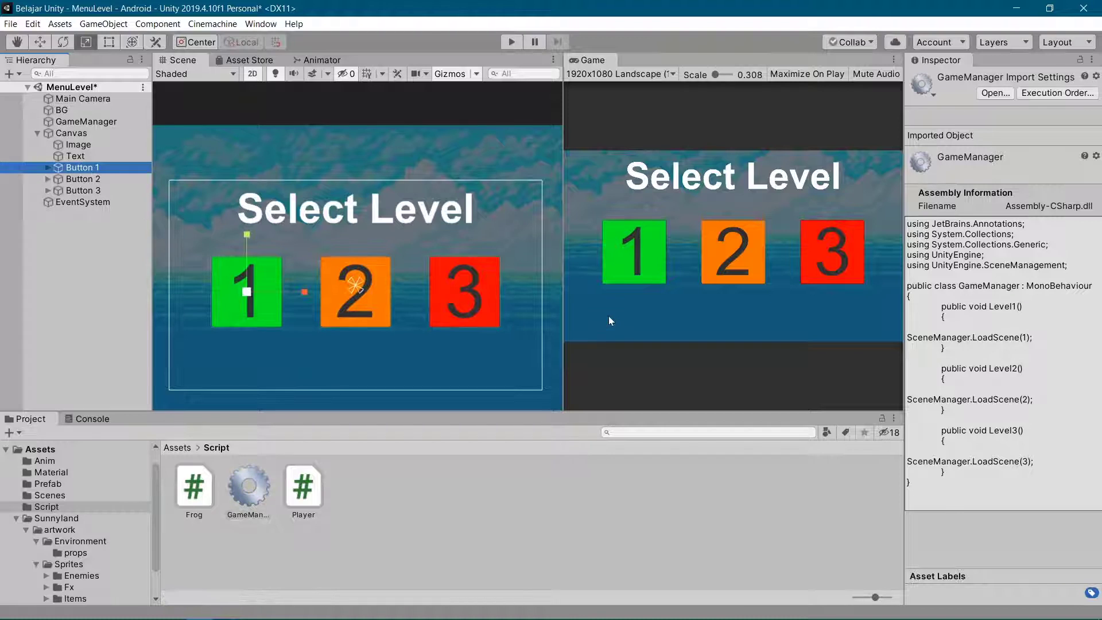
pyautogui.scroll(-8, 1004, 340)
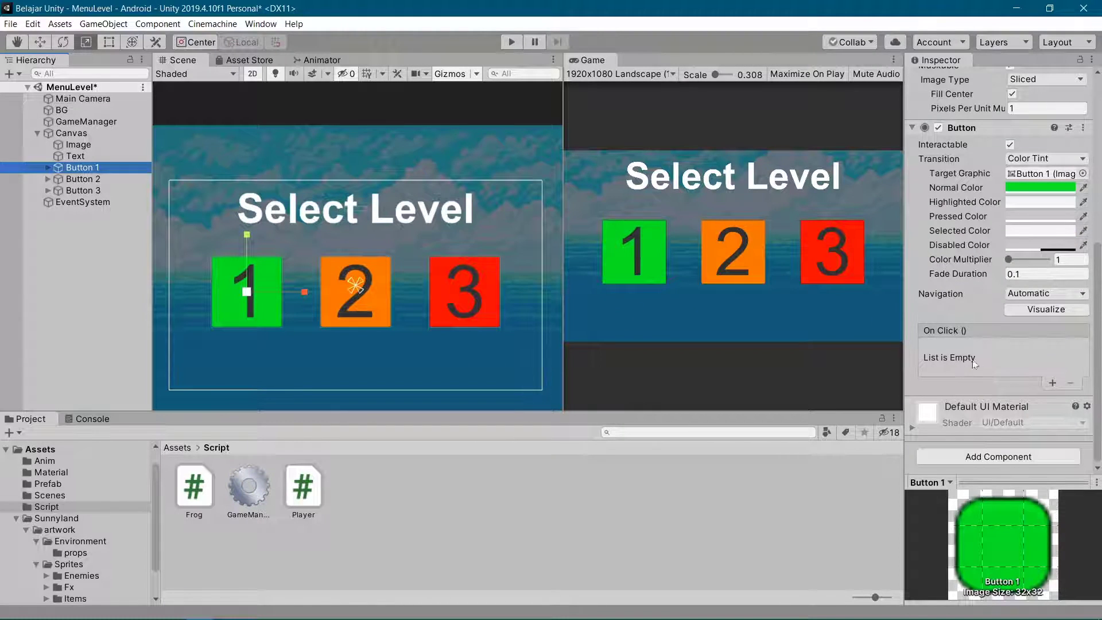
pyautogui.click(1048, 383)
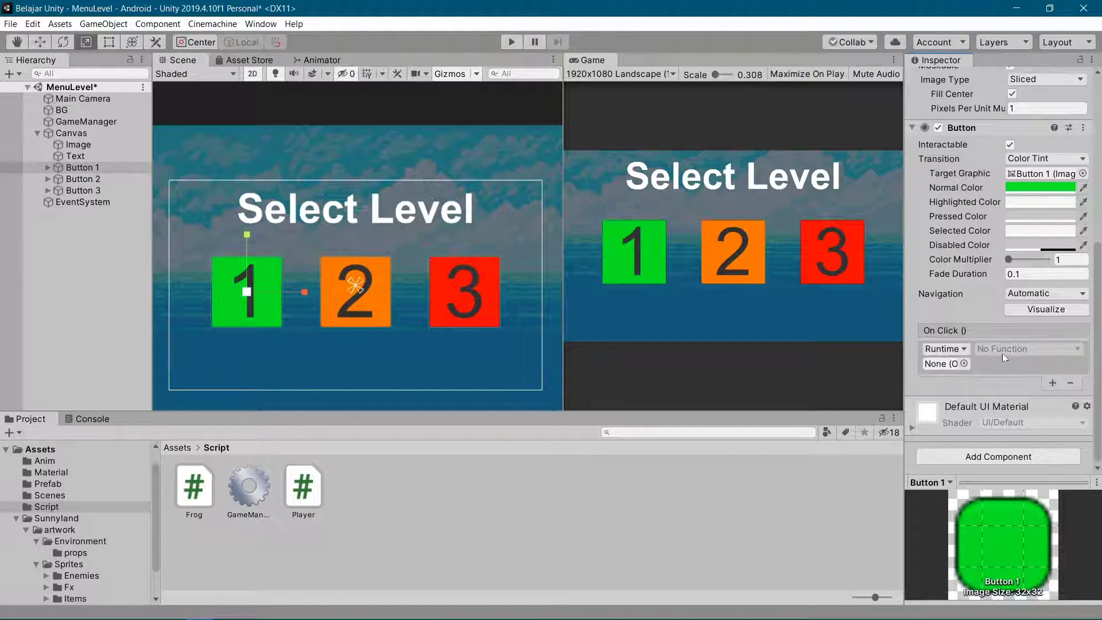
pyautogui.moveTo(87, 121); pyautogui.dragTo(944, 364)
pyautogui.click(1002, 349)
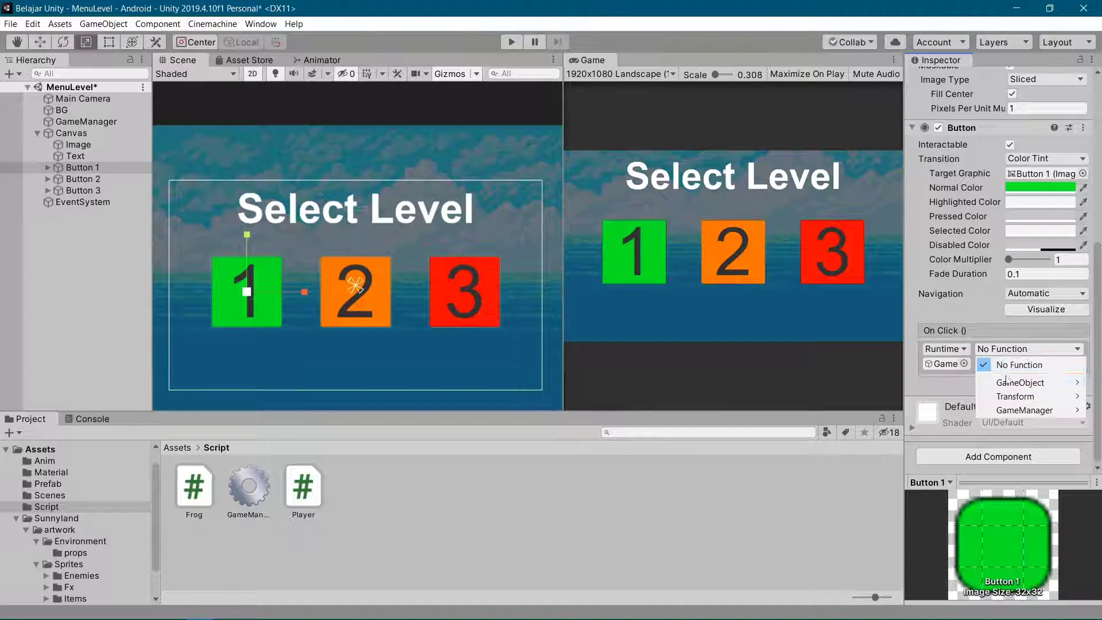
pyautogui.moveTo(1001, 411)
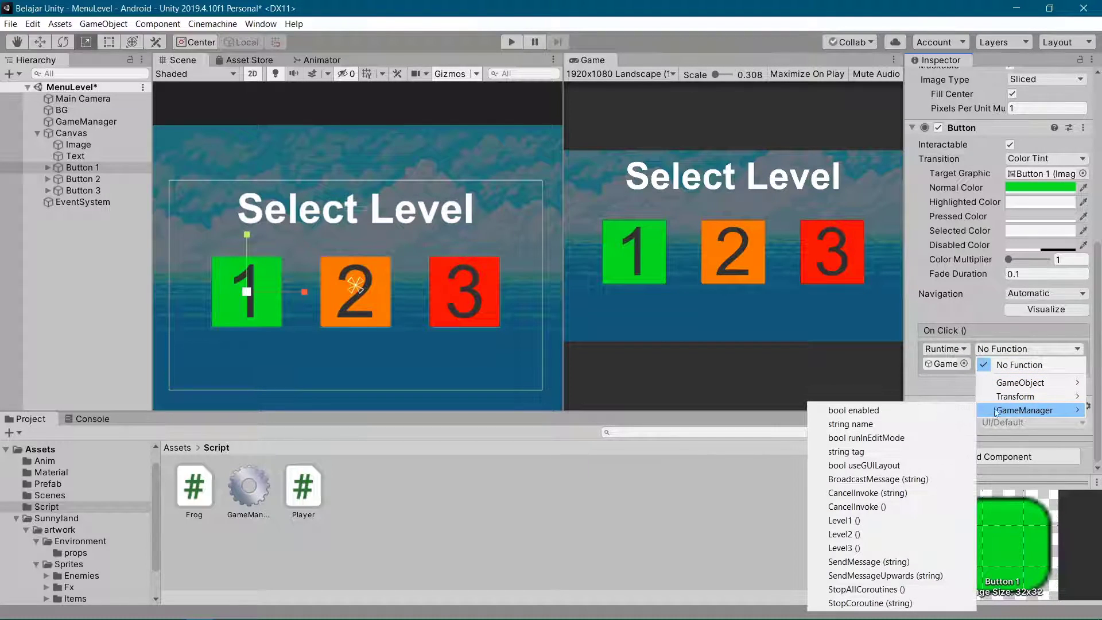
pyautogui.click(833, 520)
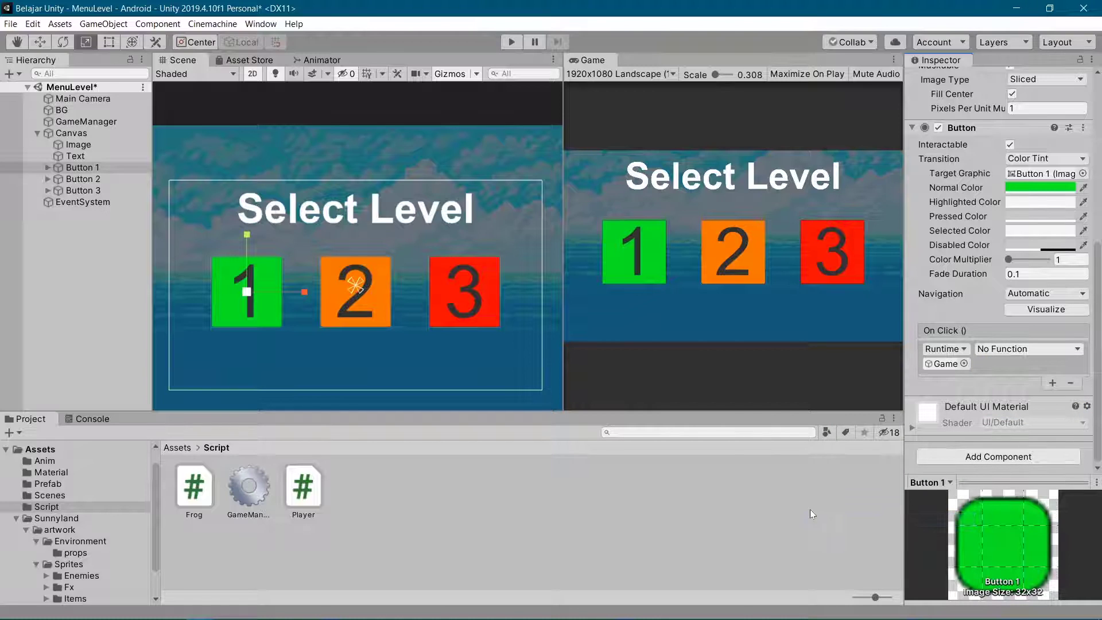
# Step: Add an On Click event to Button 2 that calls Level2 on the GameManager object
pyautogui.click(54, 182)
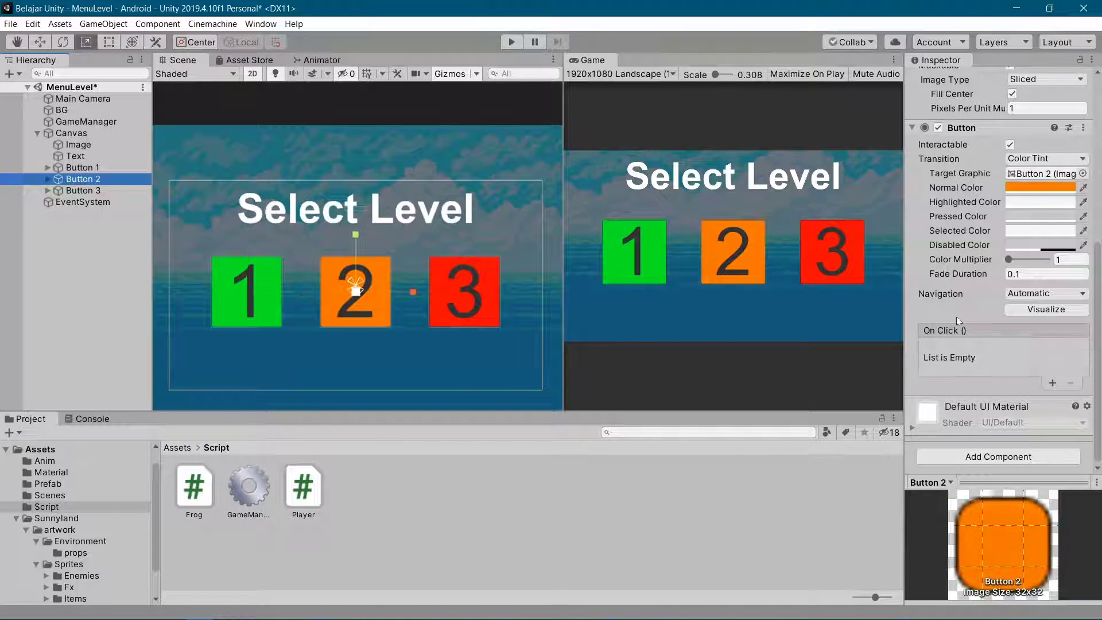
pyautogui.click(1053, 383)
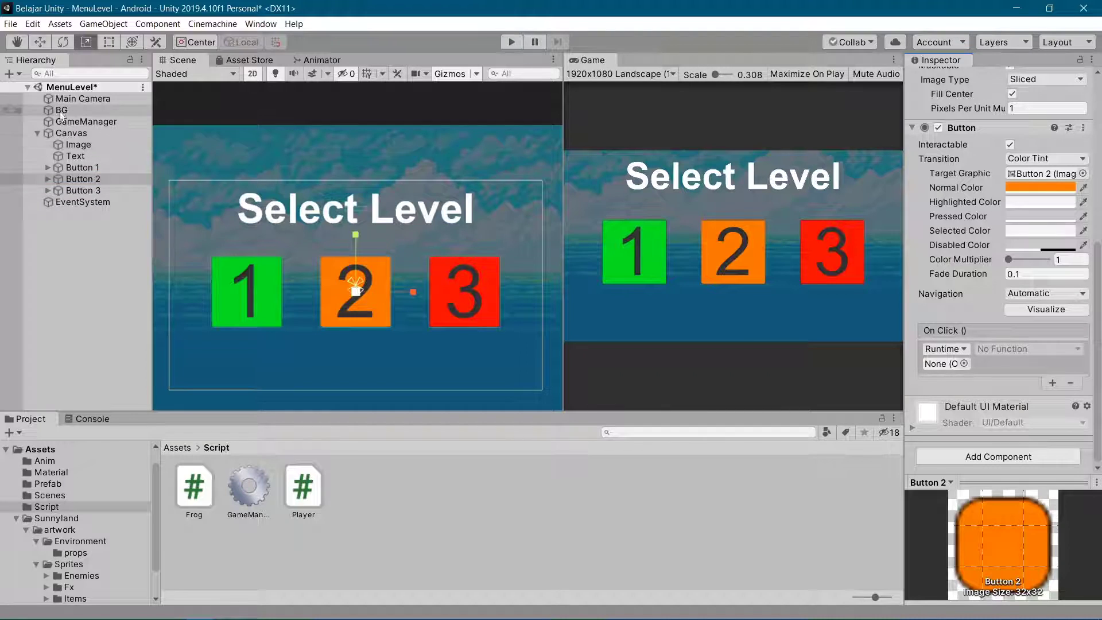
pyautogui.moveTo(534, 180); pyautogui.dragTo(946, 364)
pyautogui.click(1027, 349)
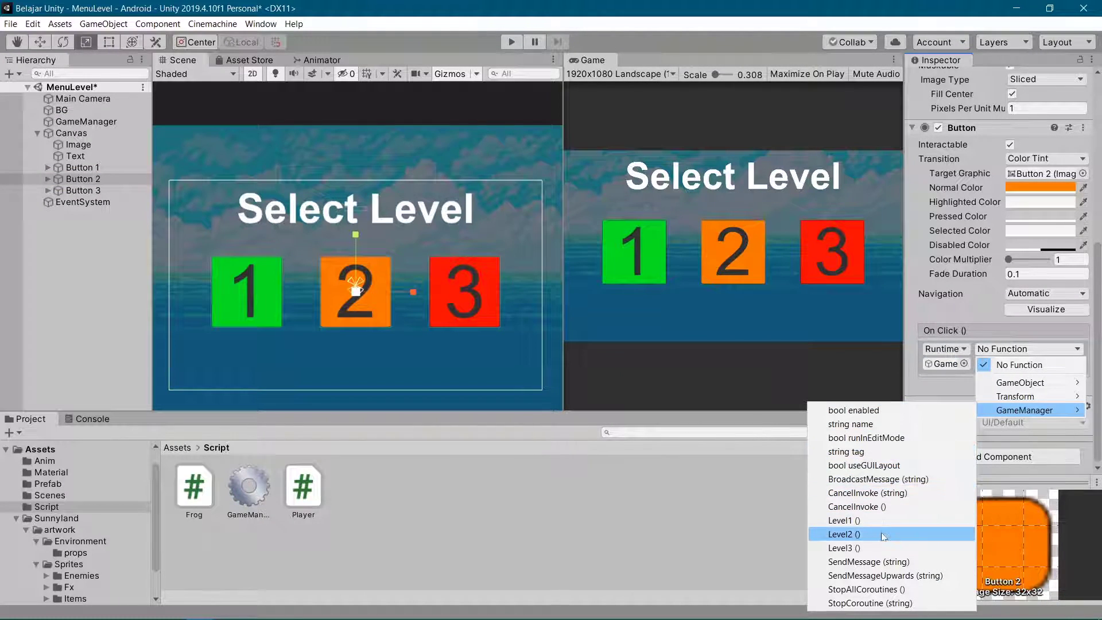
pyautogui.click(840, 534)
# Step: Add an On Click event to Button 3 that calls Level3 on the GameManager object
pyautogui.click(86, 190)
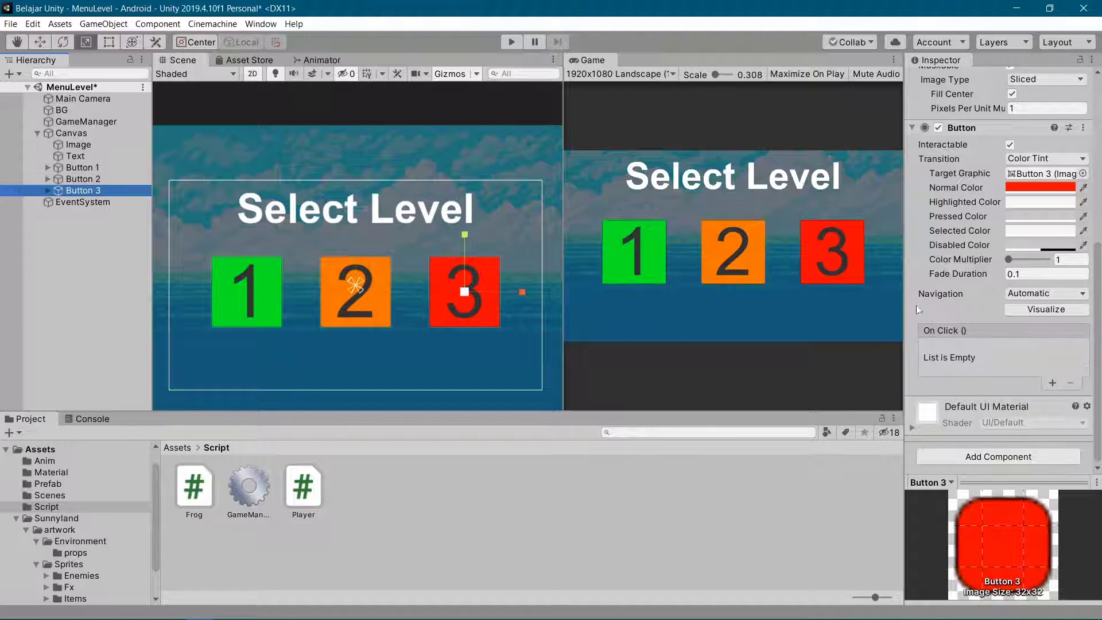
pyautogui.click(1052, 382)
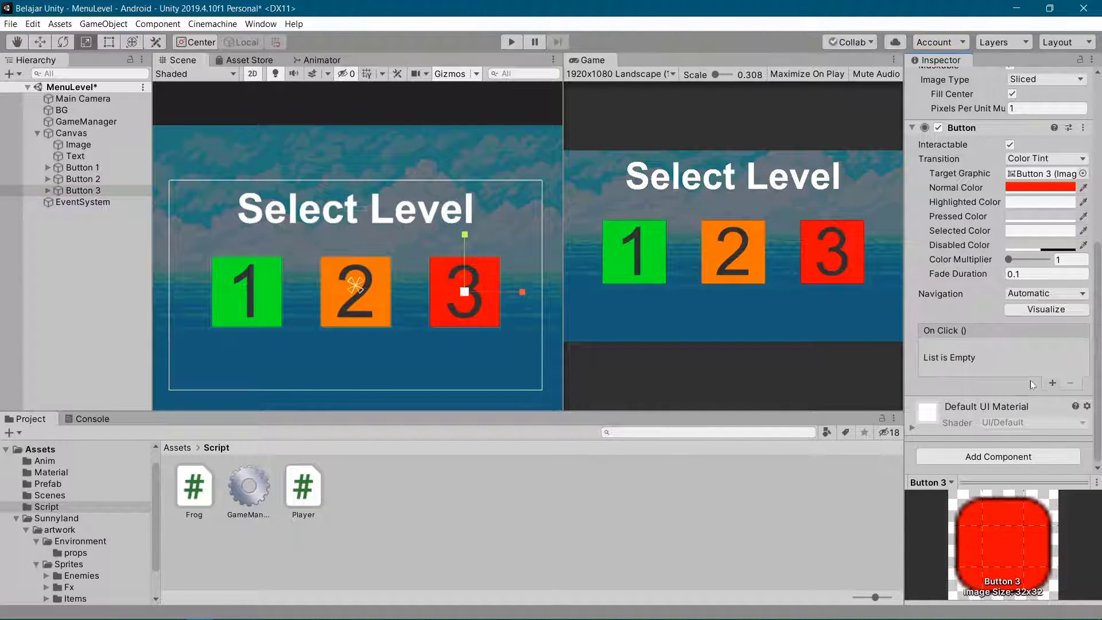
pyautogui.moveTo(9, 119); pyautogui.dragTo(946, 363)
pyautogui.click(1002, 349)
pyautogui.moveTo(1024, 410)
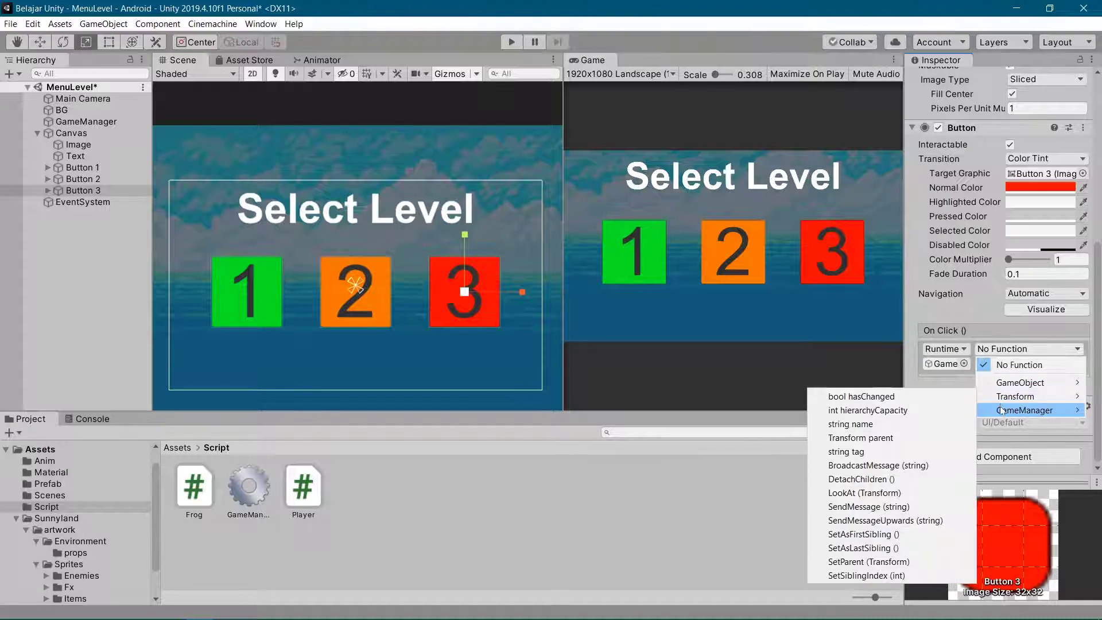
pyautogui.click(892, 547)
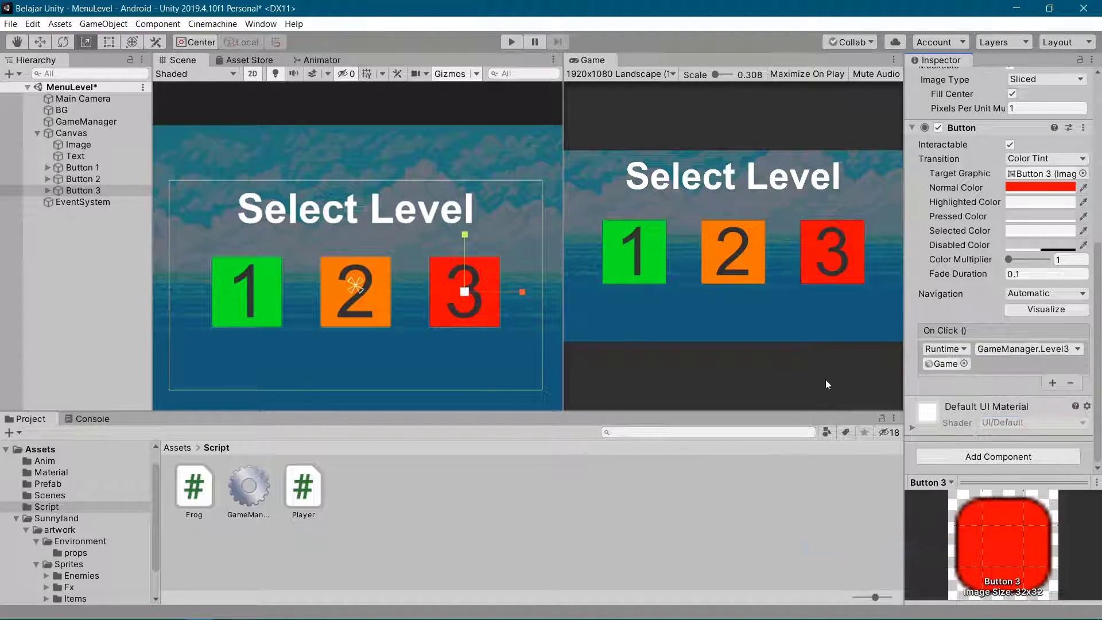
# Step: Run the MenuLevel scene, test the level 1 button, and stop the game
pyautogui.click(511, 42)
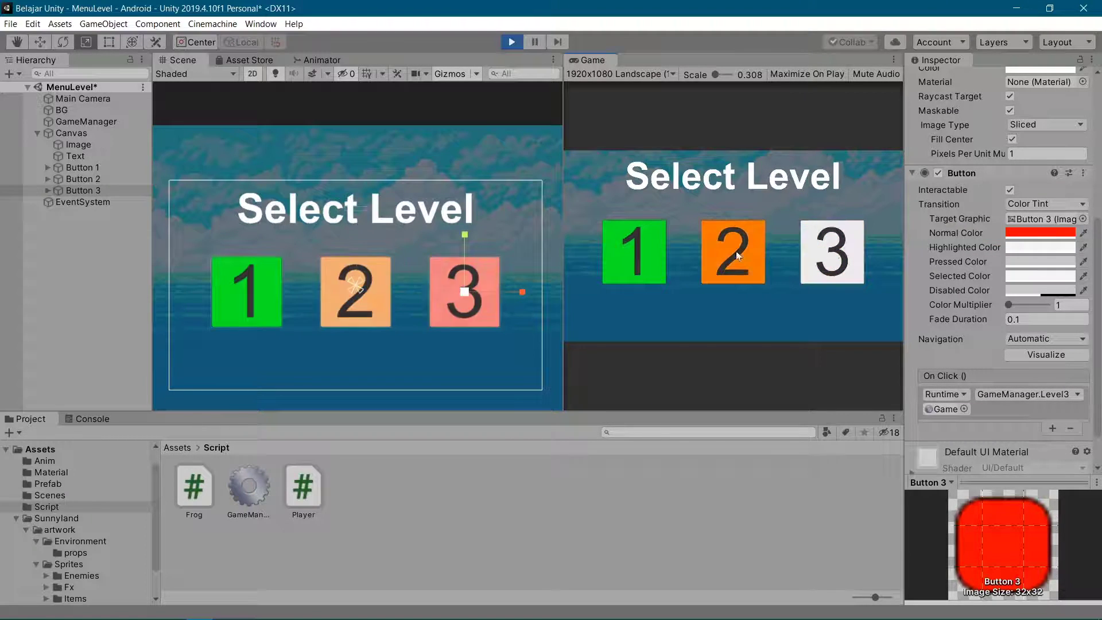
pyautogui.click(635, 247)
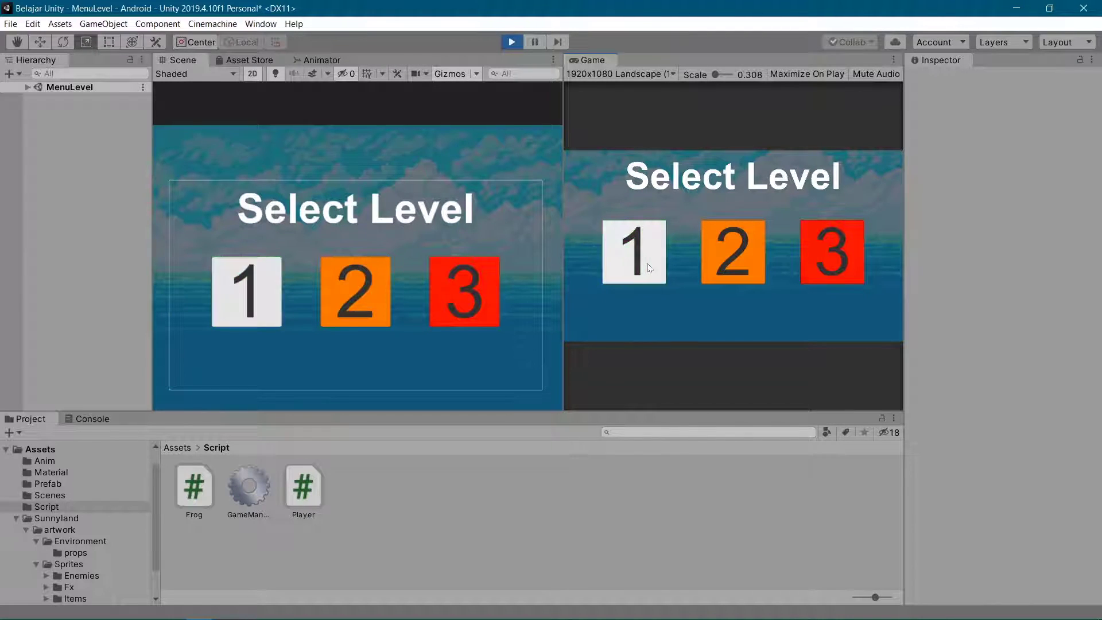
pyautogui.click(511, 42)
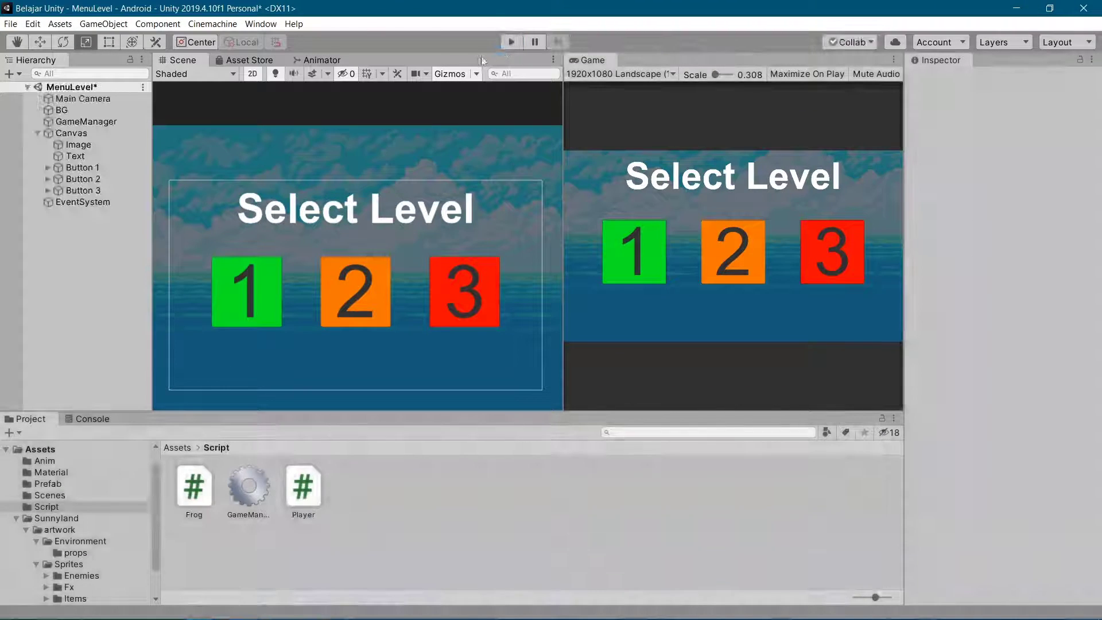
pyautogui.hotkey('alt', 'Tab')
pyautogui.hotkey('alt', 'Tab')
pyautogui.hotkey('alt', 'Tab')
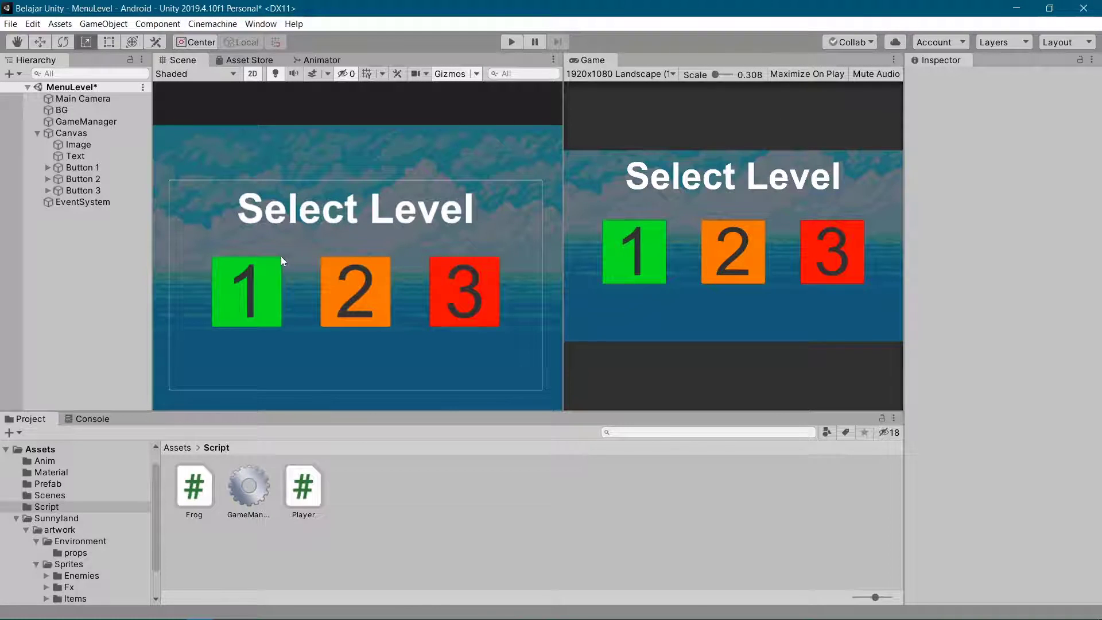
# Step: Open the Build Settings and save the MenuLevel scene
pyautogui.hotkey('ctrl', 'shift', 'b')
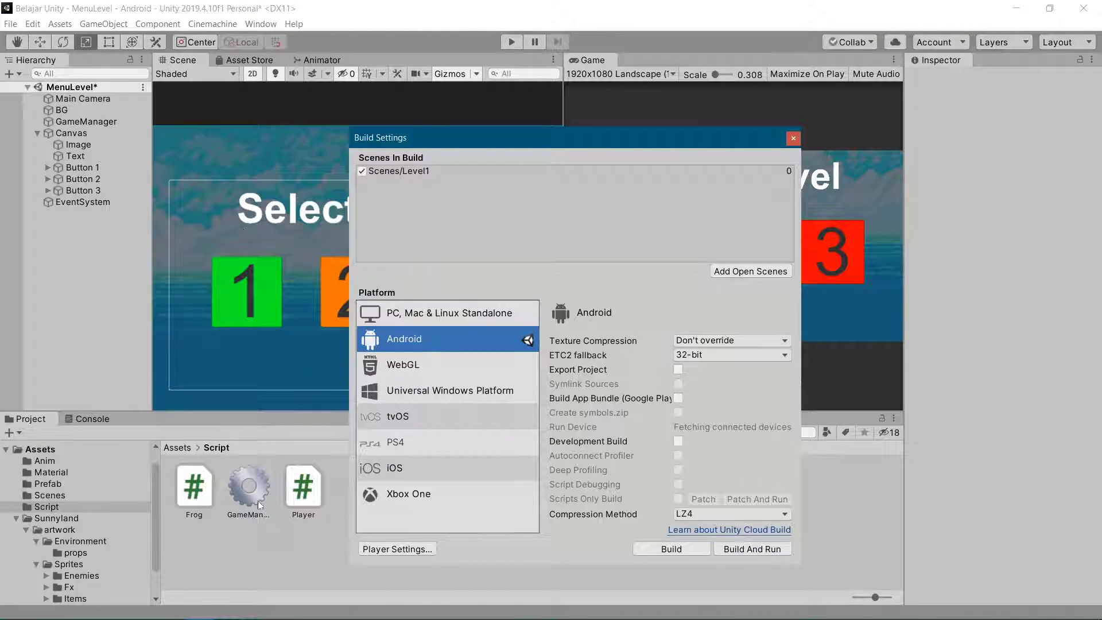
pyautogui.click(252, 568)
pyautogui.hotkey('ctrl', 's')
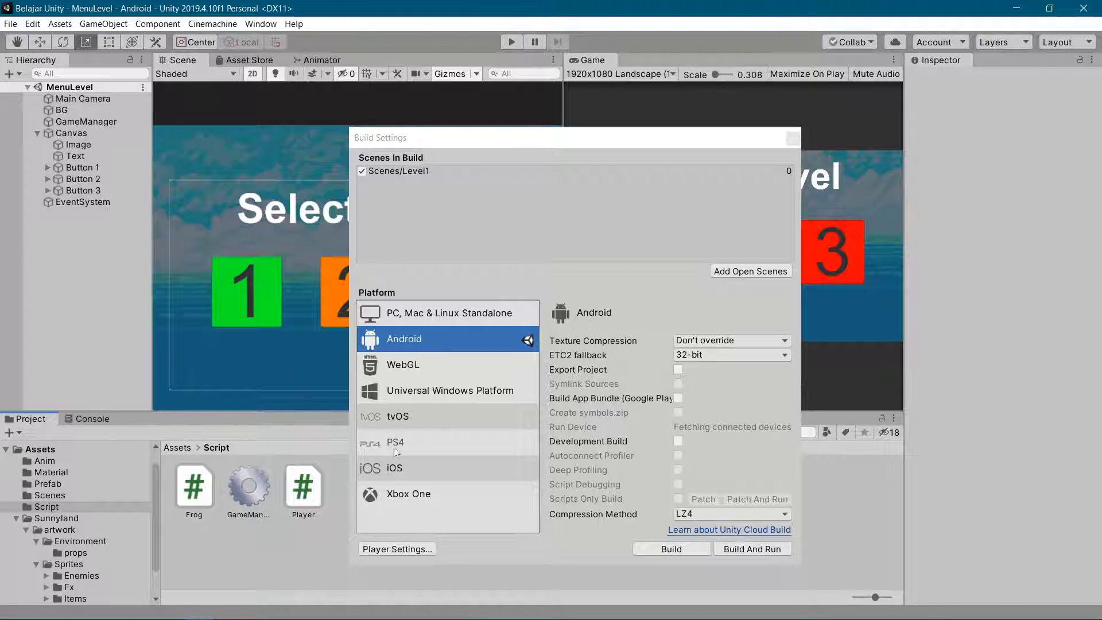
# Step: Add the MenuLevel scene from the Scenes folder above Level1 in Scenes In Build, and close the Build Settings
pyautogui.click(51, 472)
pyautogui.click(40, 449)
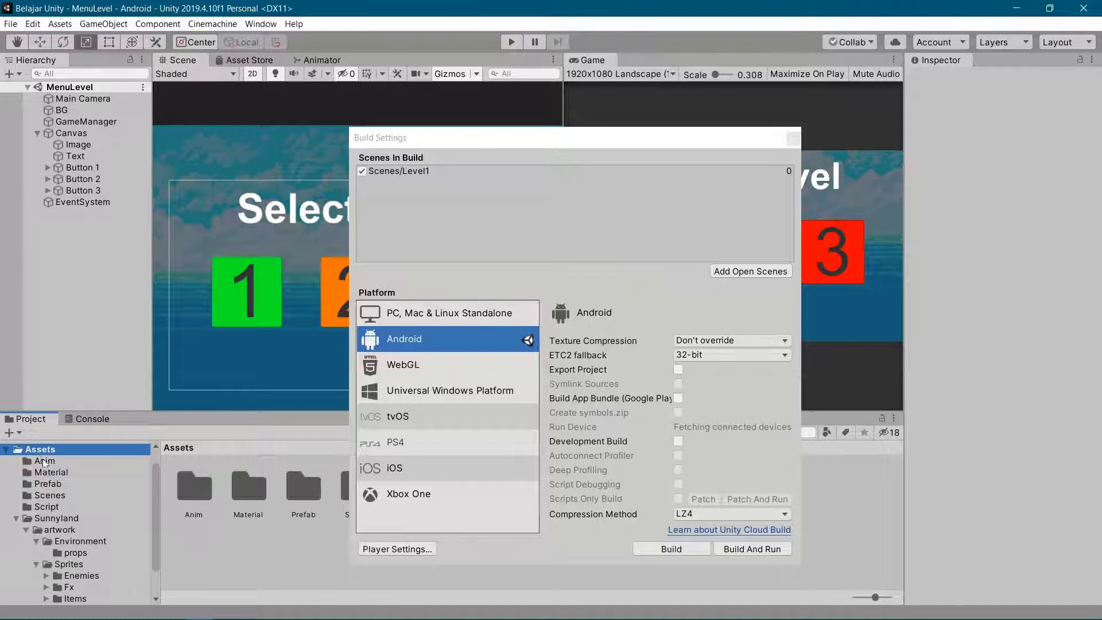
pyautogui.click(48, 483)
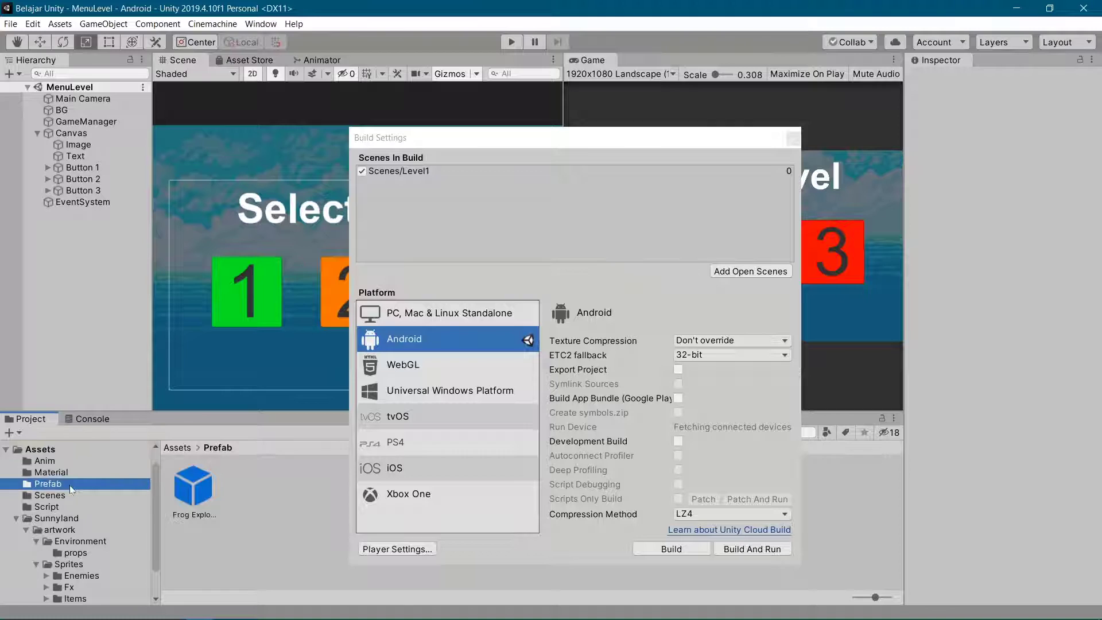
pyautogui.click(66, 499)
pyautogui.moveTo(252, 488); pyautogui.dragTo(419, 171)
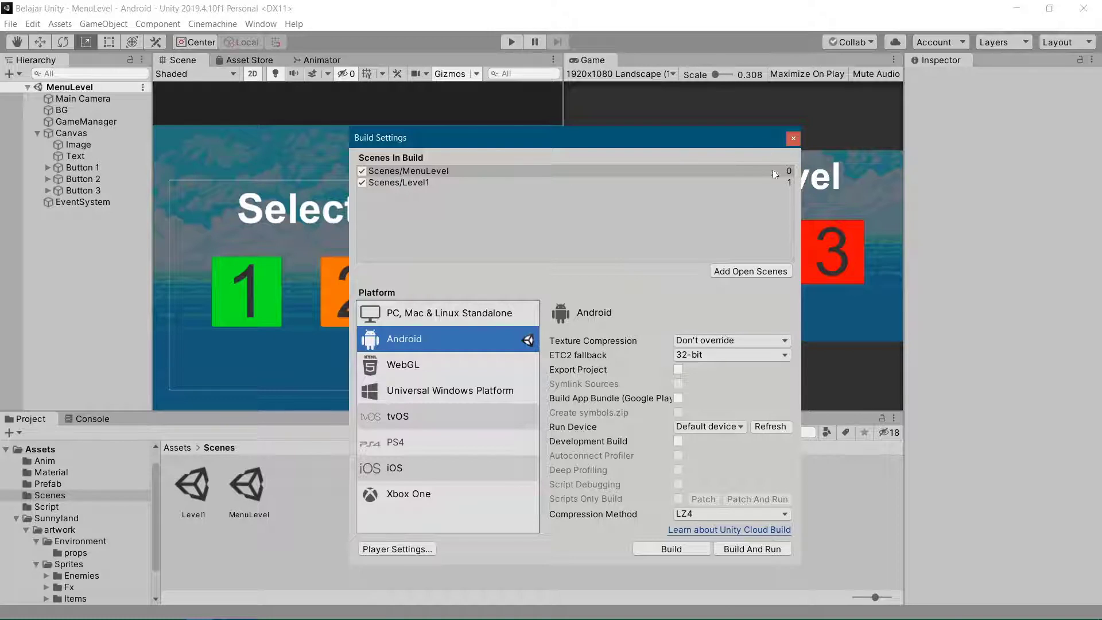
pyautogui.click(793, 137)
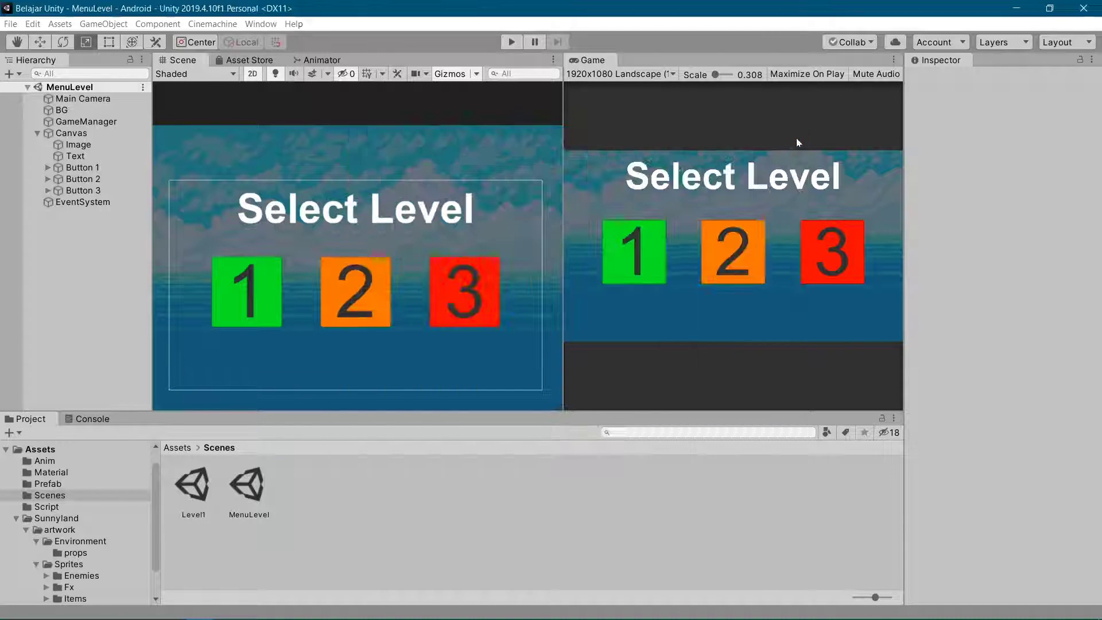
# Step: Play the menu again to test that button 1 loads its level, and end play mode
pyautogui.click(511, 42)
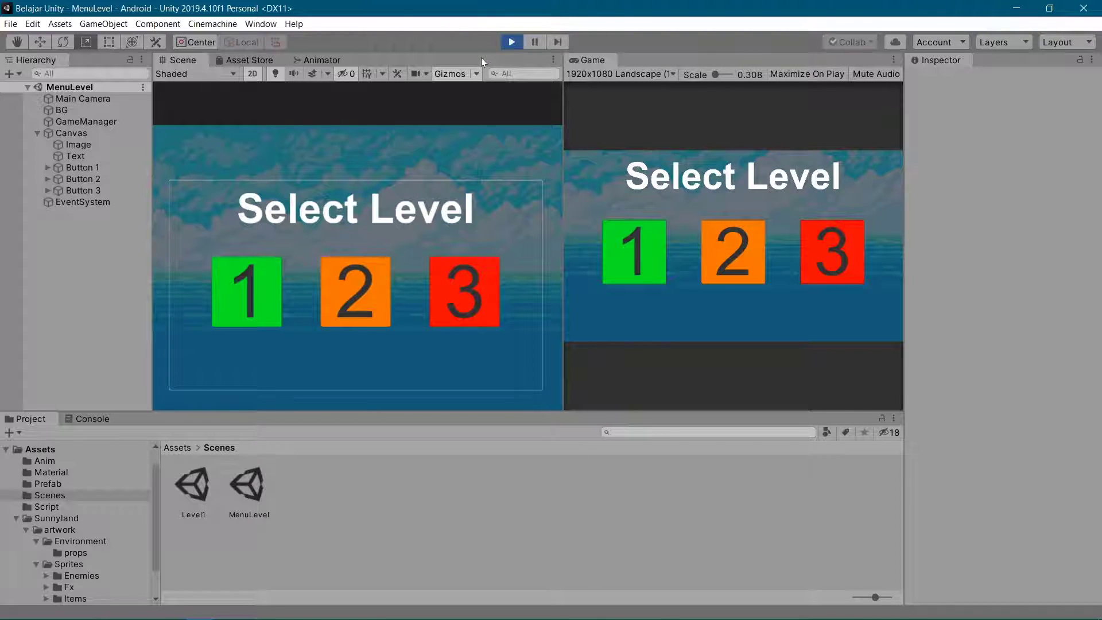
pyautogui.click(626, 226)
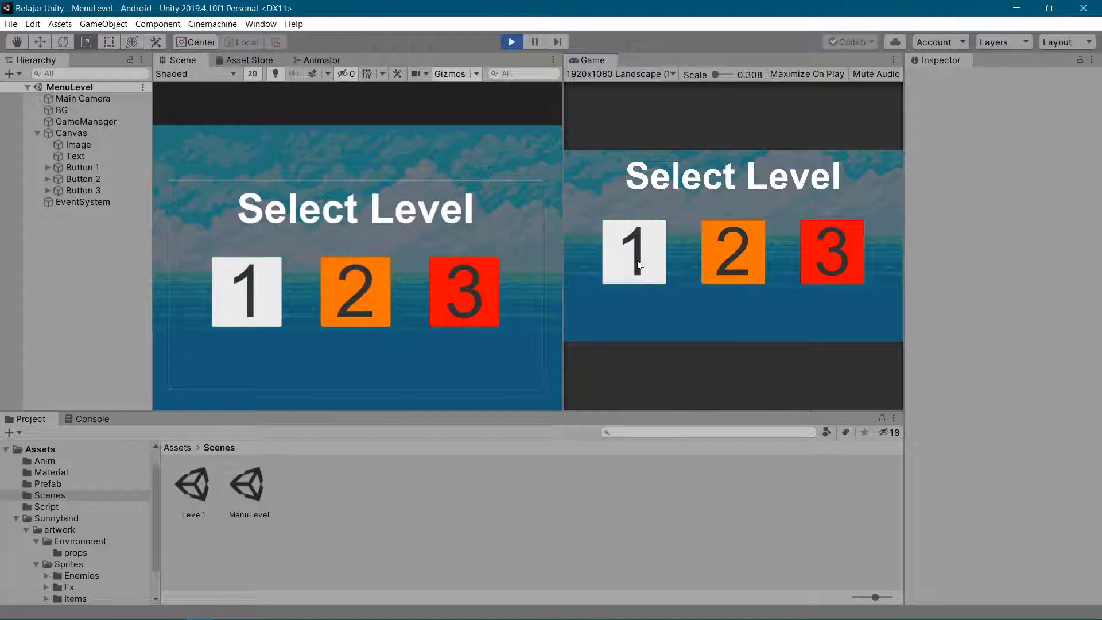
pyautogui.click(511, 42)
# Step: Run the menu and test the level 2 and 3 buttons followed by the level 1 button, and stop the game
pyautogui.click(511, 40)
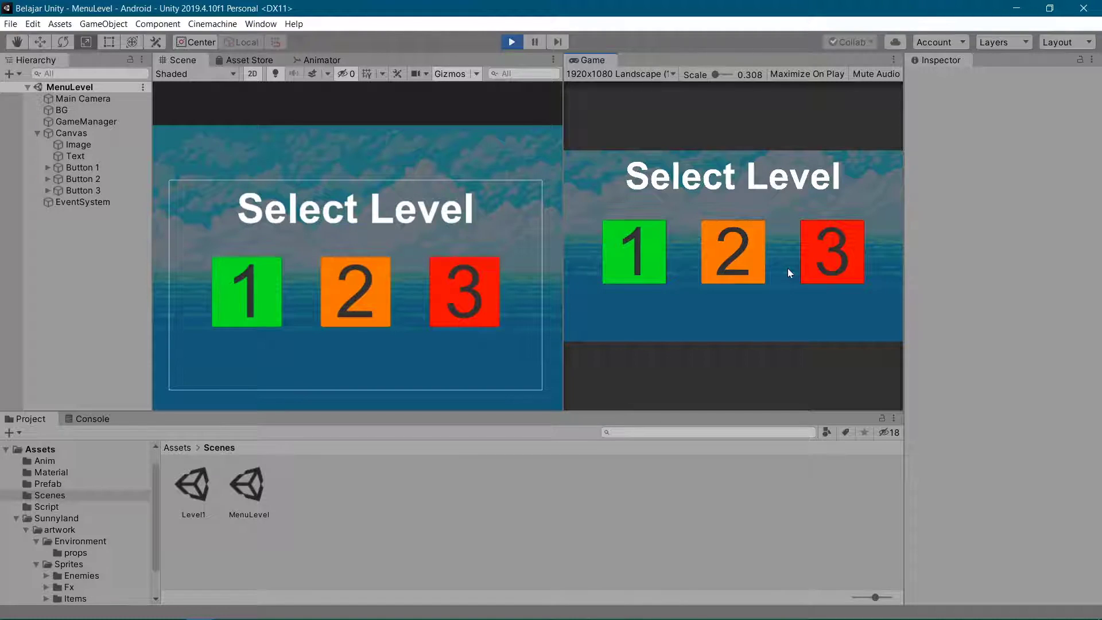
pyautogui.click(827, 253)
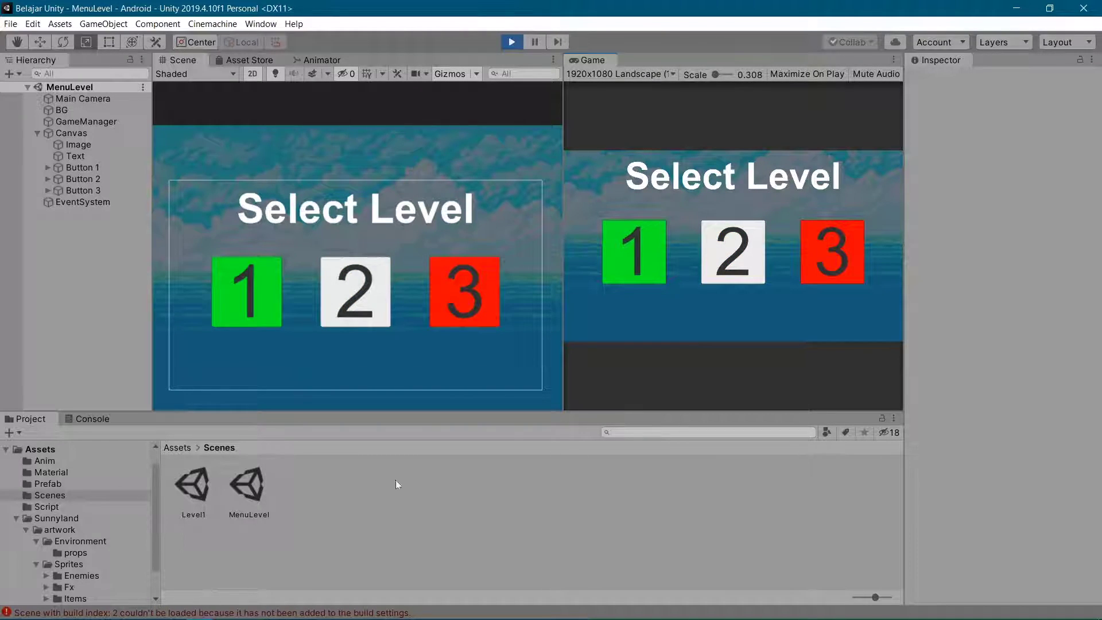
pyautogui.click(761, 279)
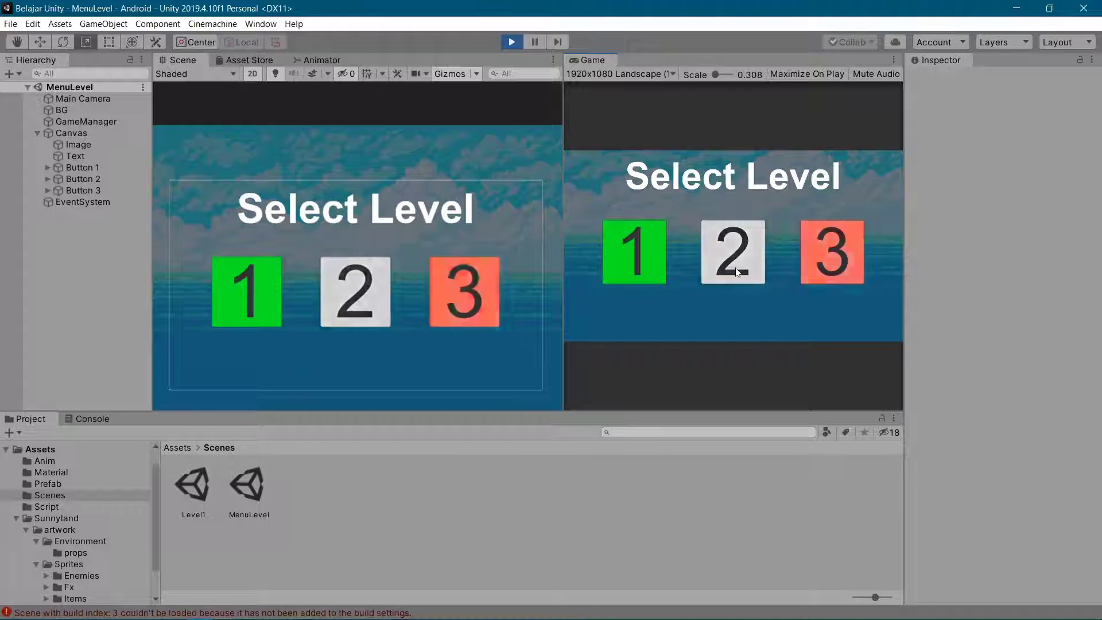
pyautogui.click(636, 273)
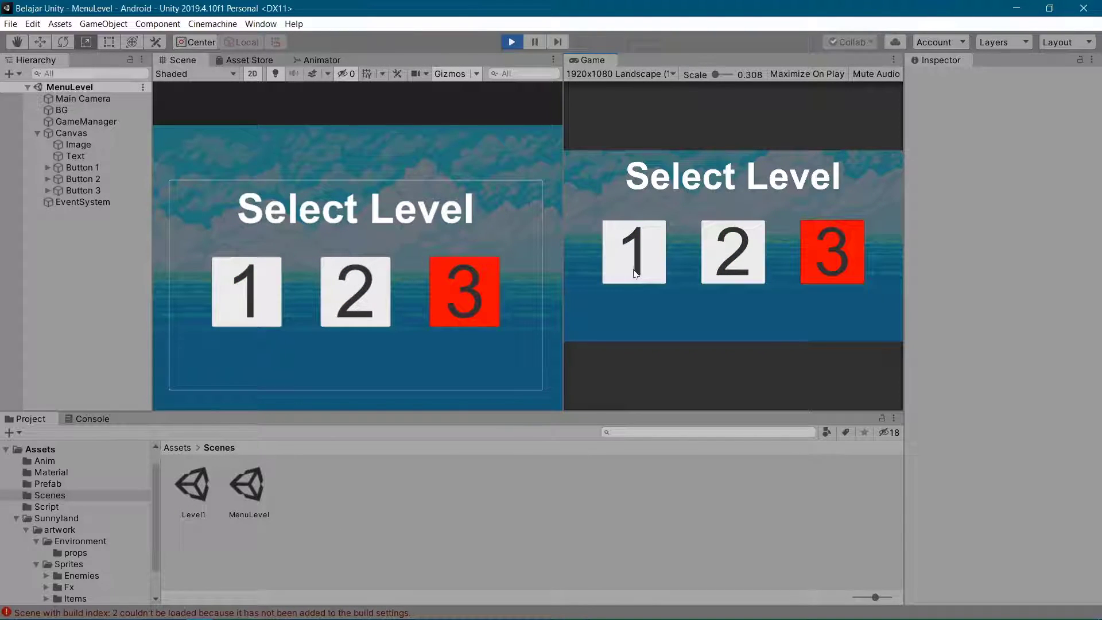
pyautogui.click(636, 273)
pyautogui.click(509, 42)
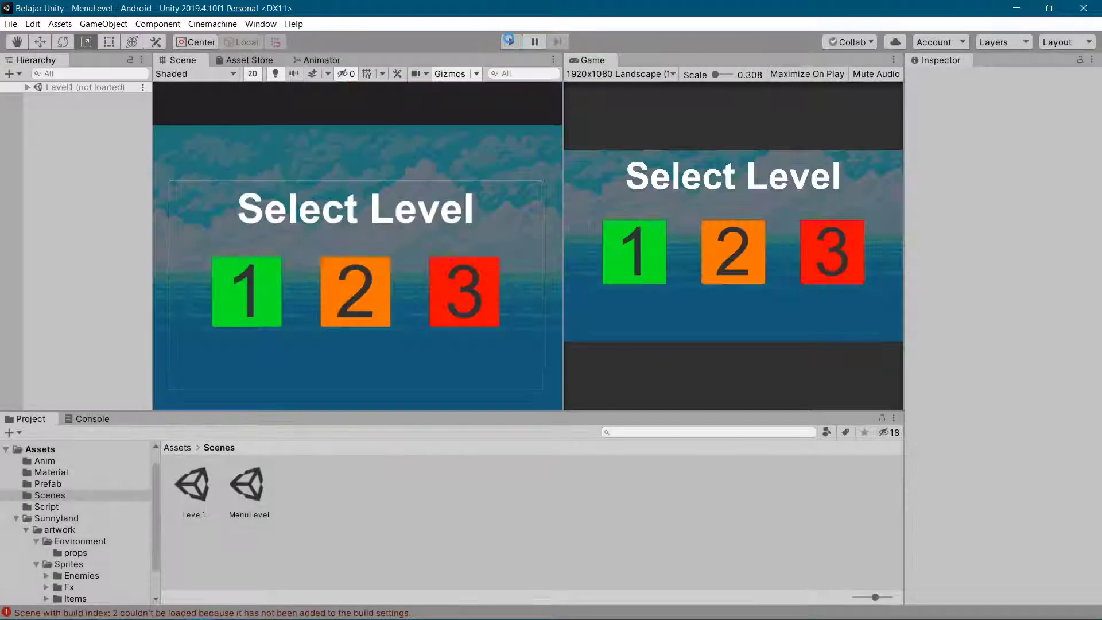
pyautogui.hotkey('alt', 'Tab')
pyautogui.press('Tab')
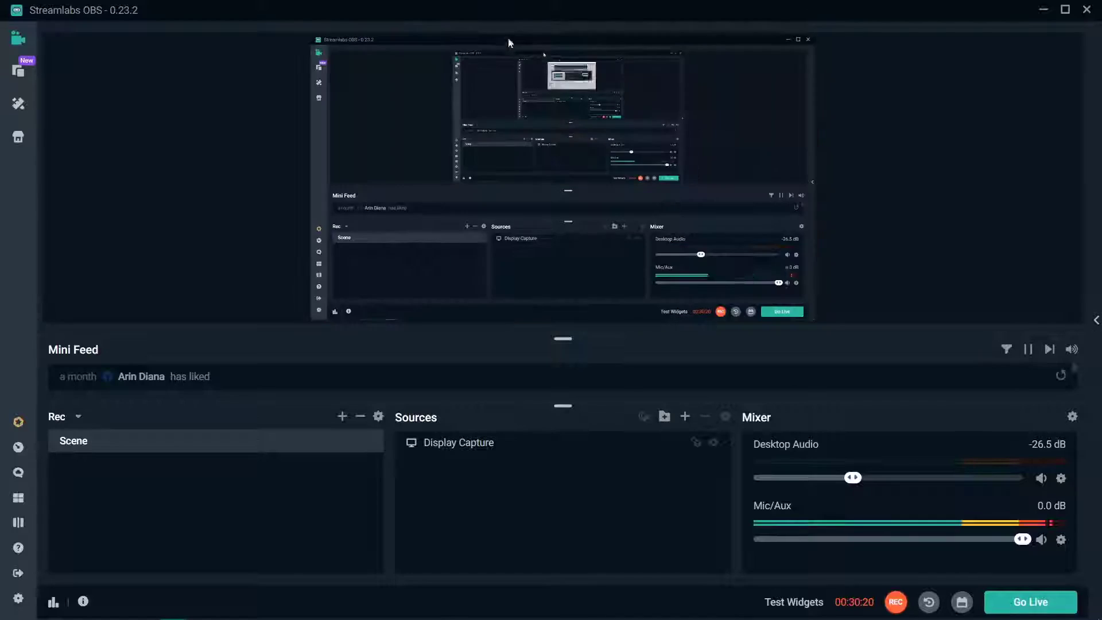
pyautogui.hotkey('alt', 'Tab')
pyautogui.press('Tab')
pyautogui.press('Tab')
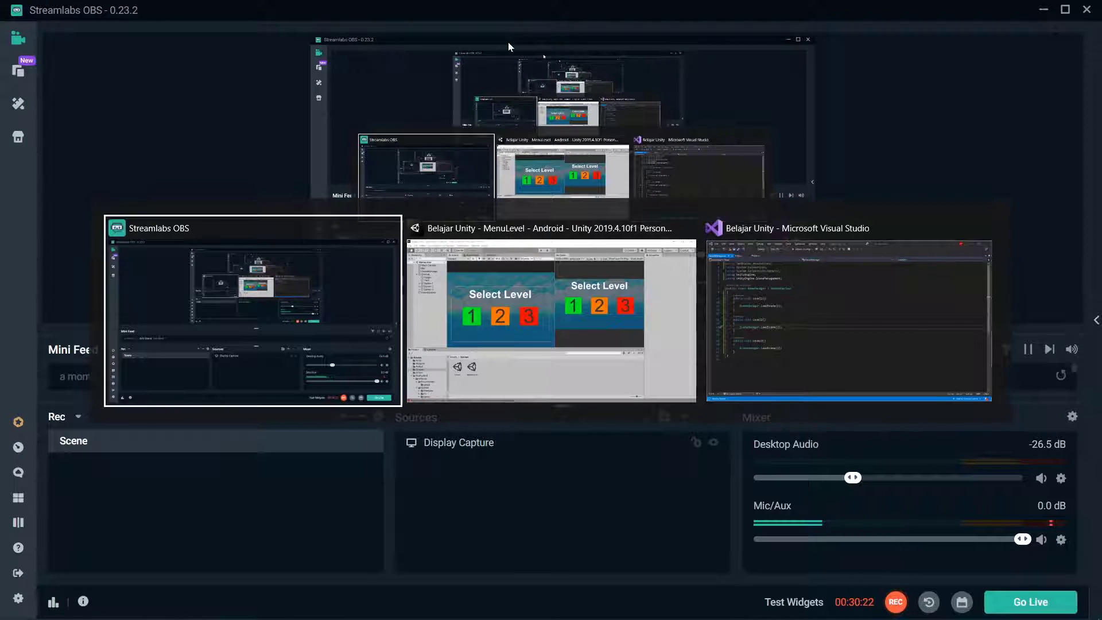
pyautogui.hotkey('alt', 'Tab')
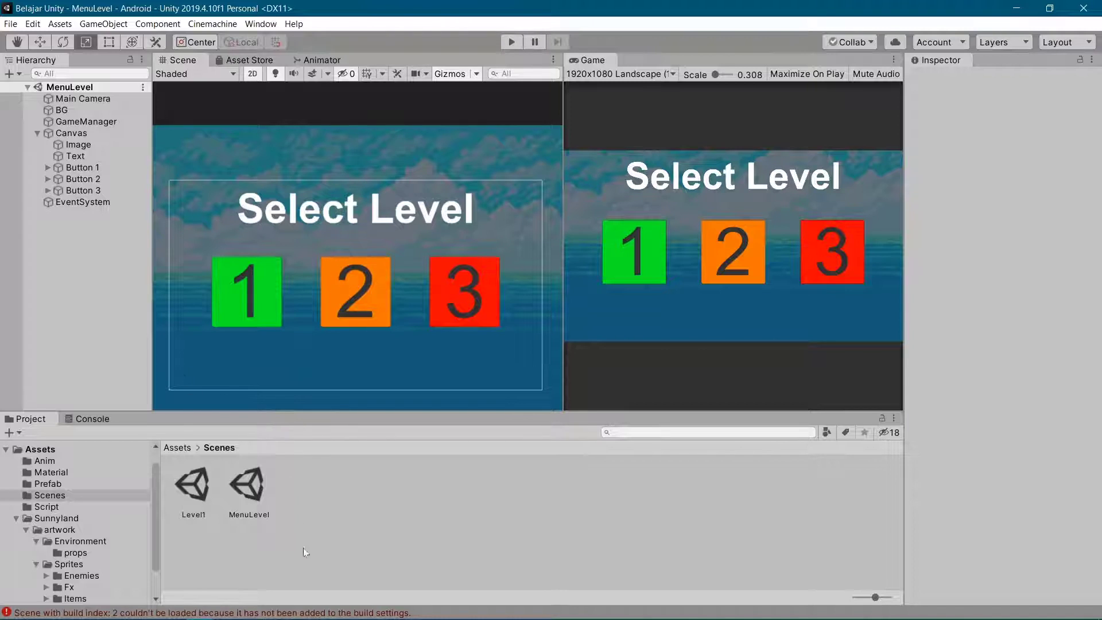
# Step: Clear all messages from the Console and return to the project's Scenes folder
pyautogui.click(86, 418)
pyautogui.click(17, 432)
pyautogui.click(30, 418)
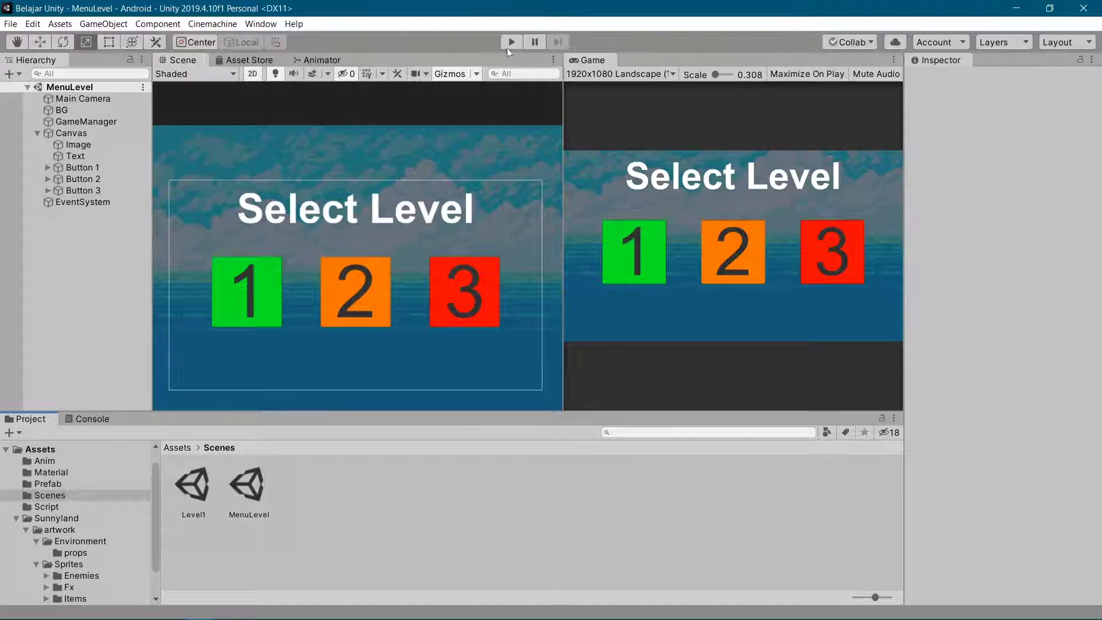
pyautogui.hotkey('alt', 'Tab')
pyautogui.hotkey('alt', 'Tab')
pyautogui.hotkey('alt', 'Tab')
pyautogui.hotkey('alt', 'Tab')
pyautogui.hotkey('alt', 'Tab')
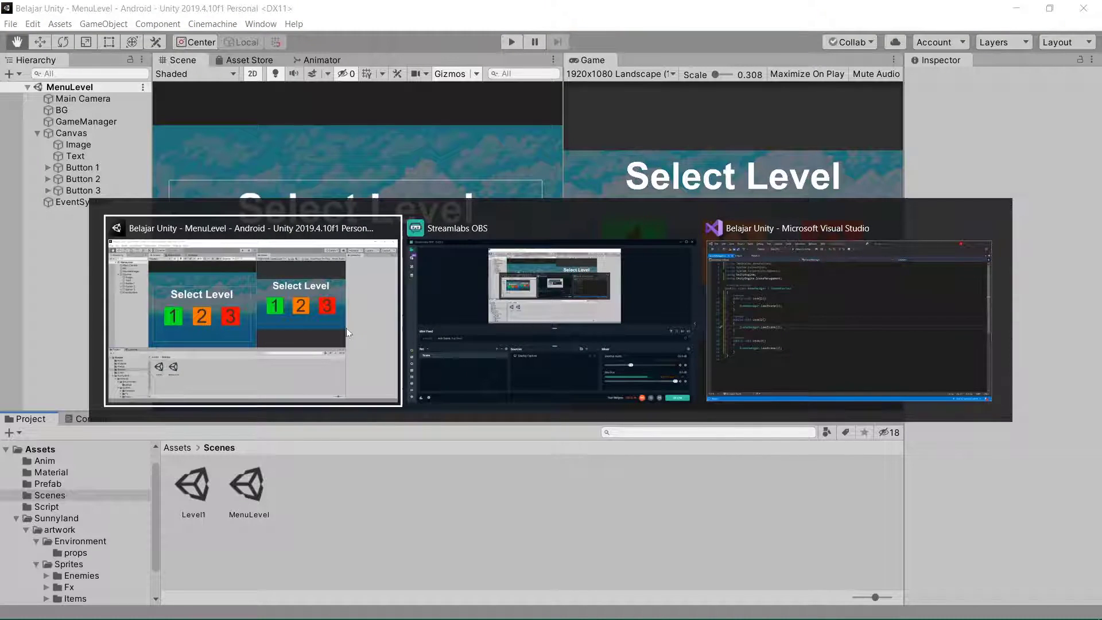
pyautogui.hotkey('alt', 'Tab')
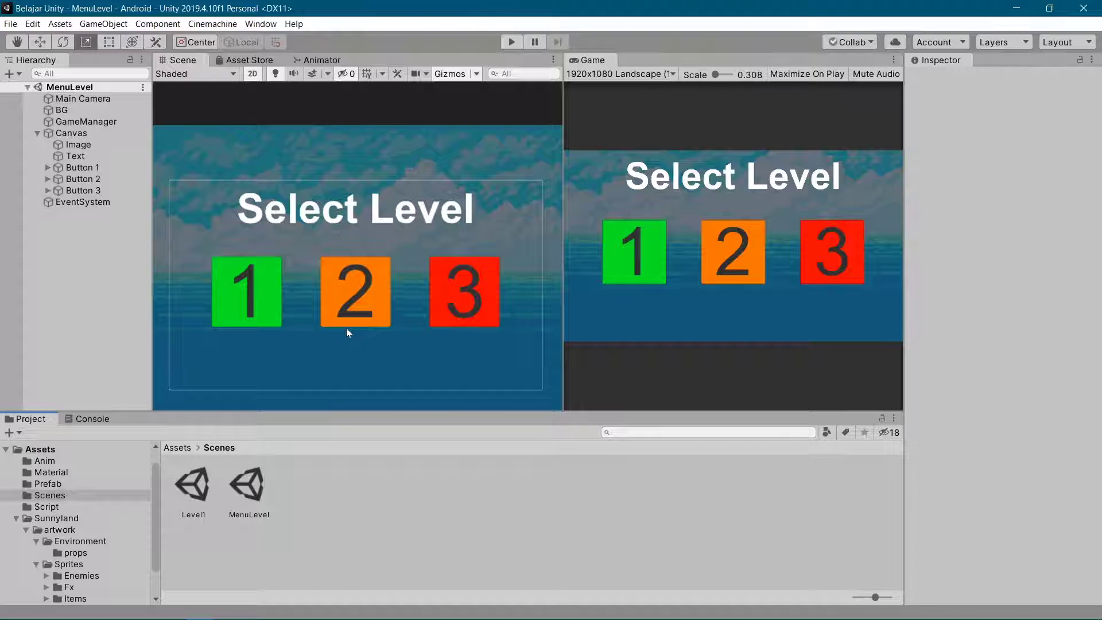
pyautogui.hotkey('alt', 'Tab')
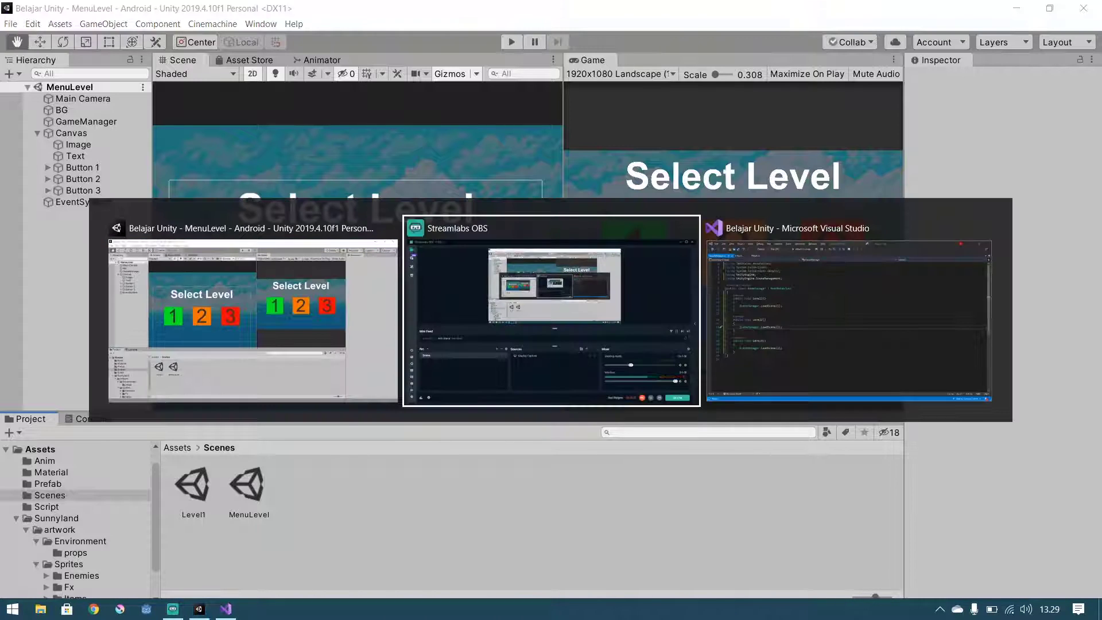